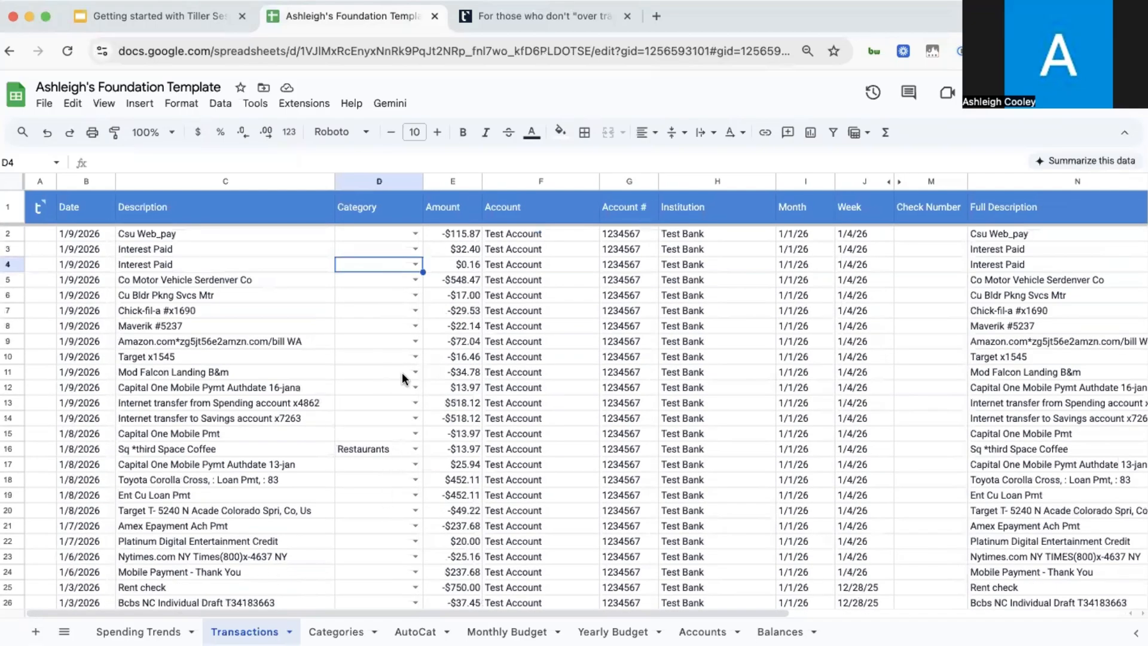
Step: Review the Category column of the transactions and the Needs Categorizing row in the Spending Trends breakdown
left_click(387, 180)
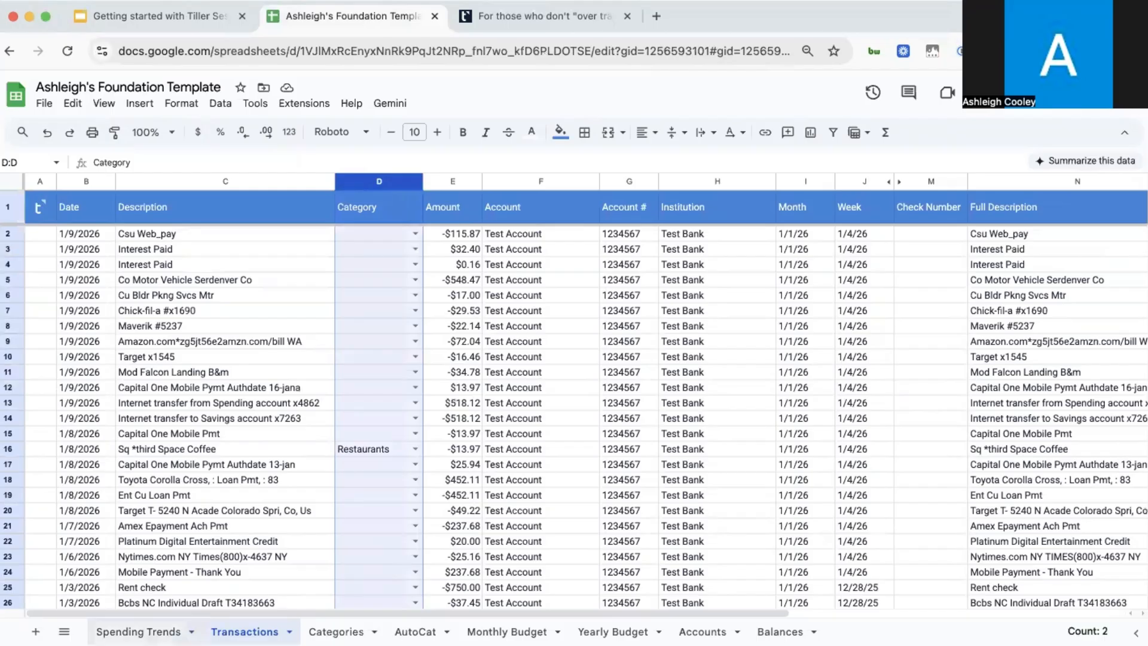
left_click(139, 631)
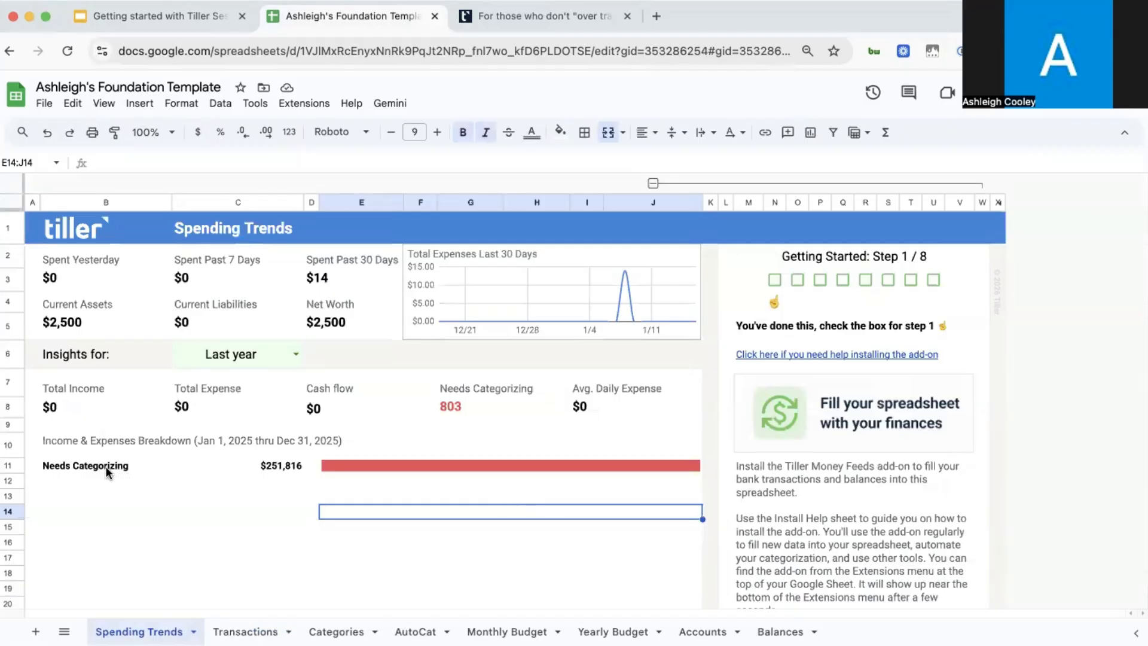
left_click_drag(106, 466, 379, 467)
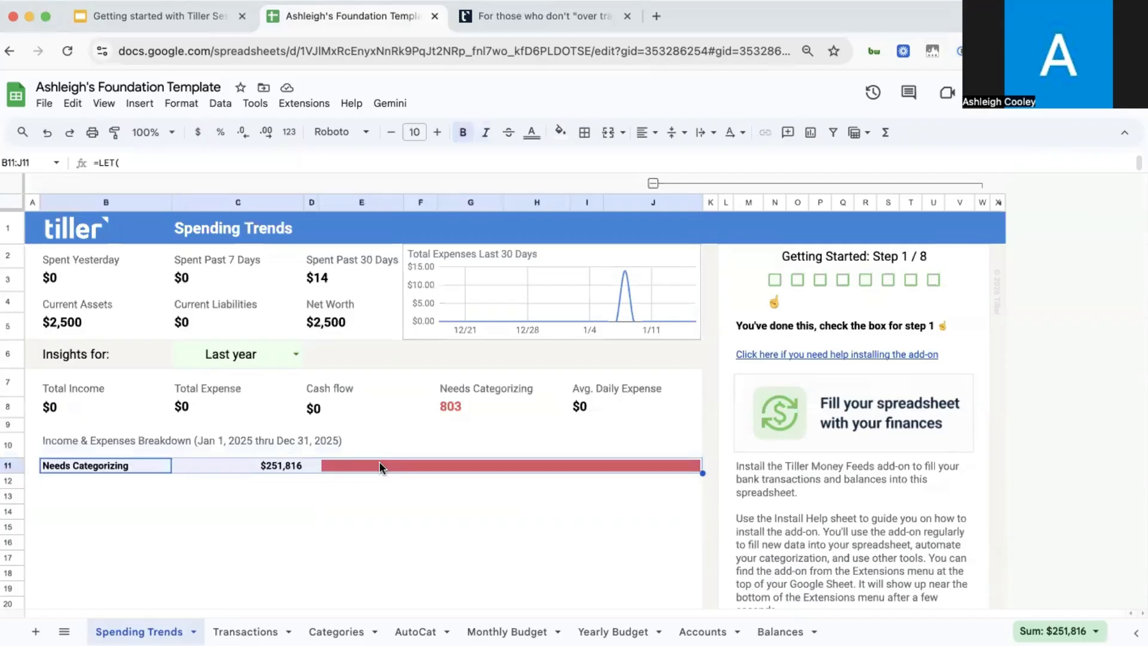
left_click(341, 507)
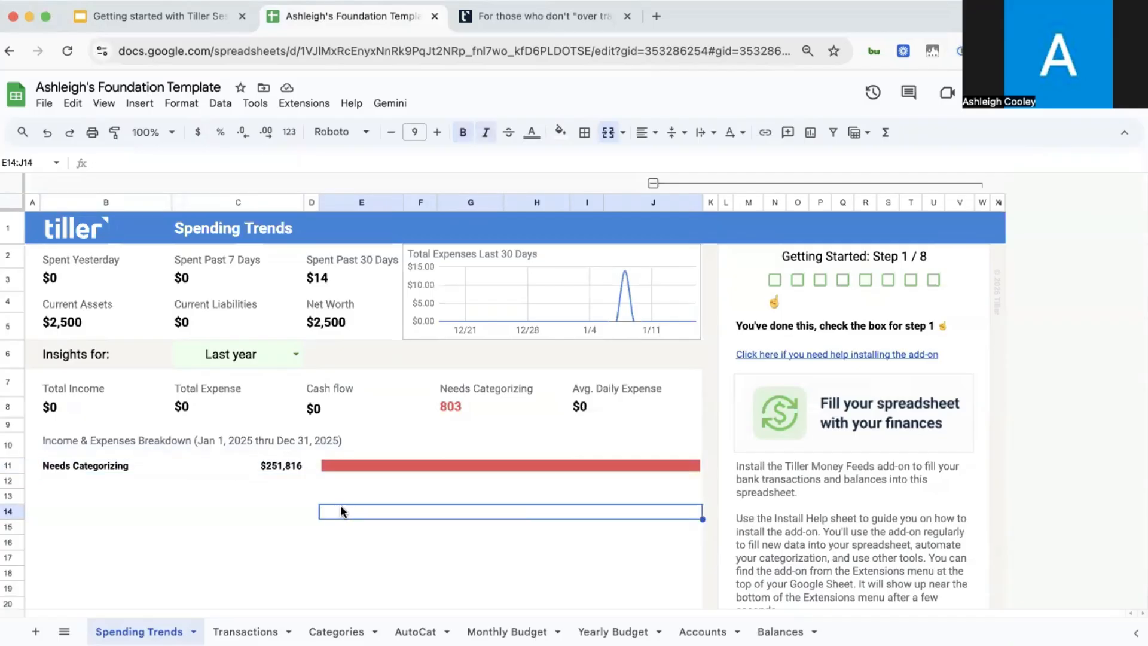
left_click(338, 461)
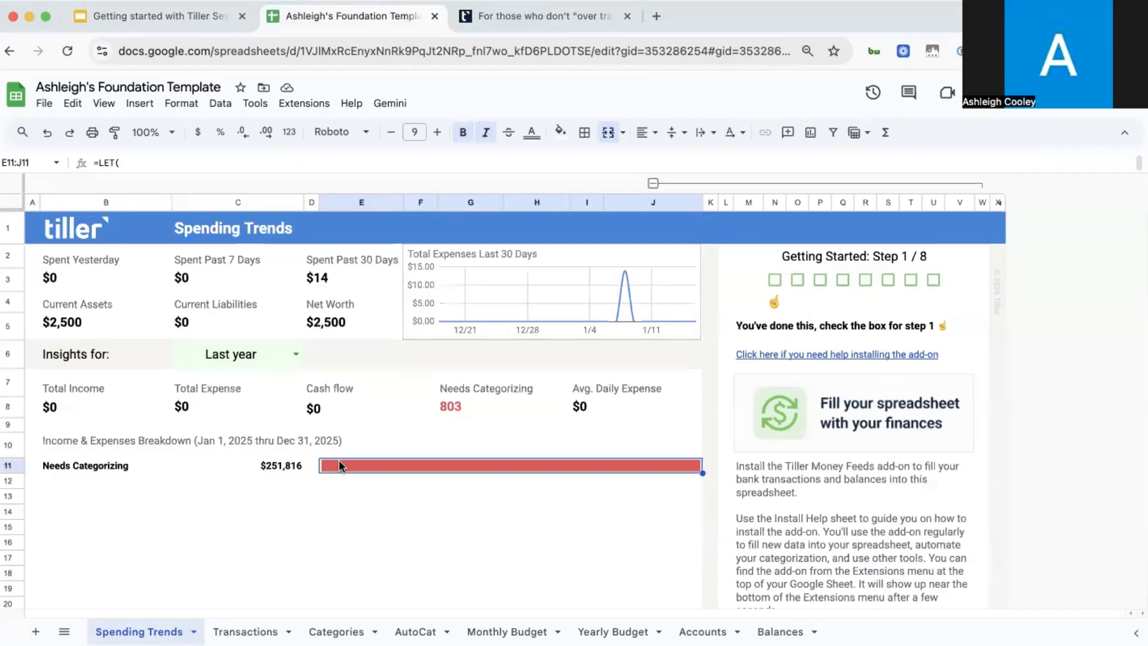
left_click(388, 538)
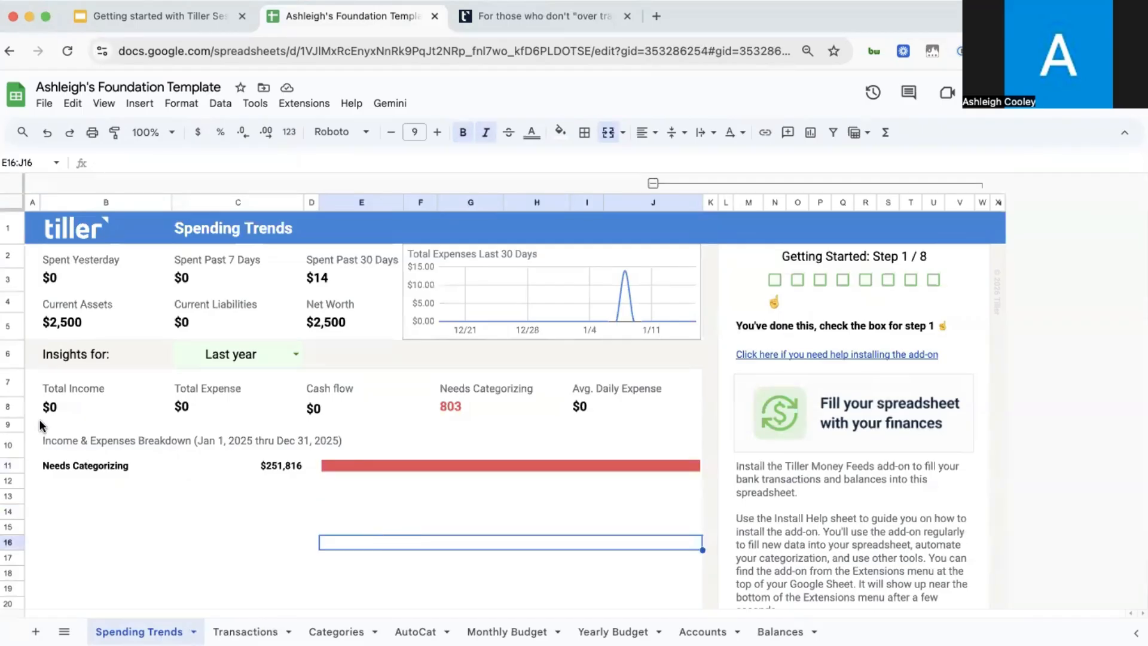
Step: Inspect the Total Income, Total Expense and Cash flow figures on the Spending Trends sheet
left_click(52, 408)
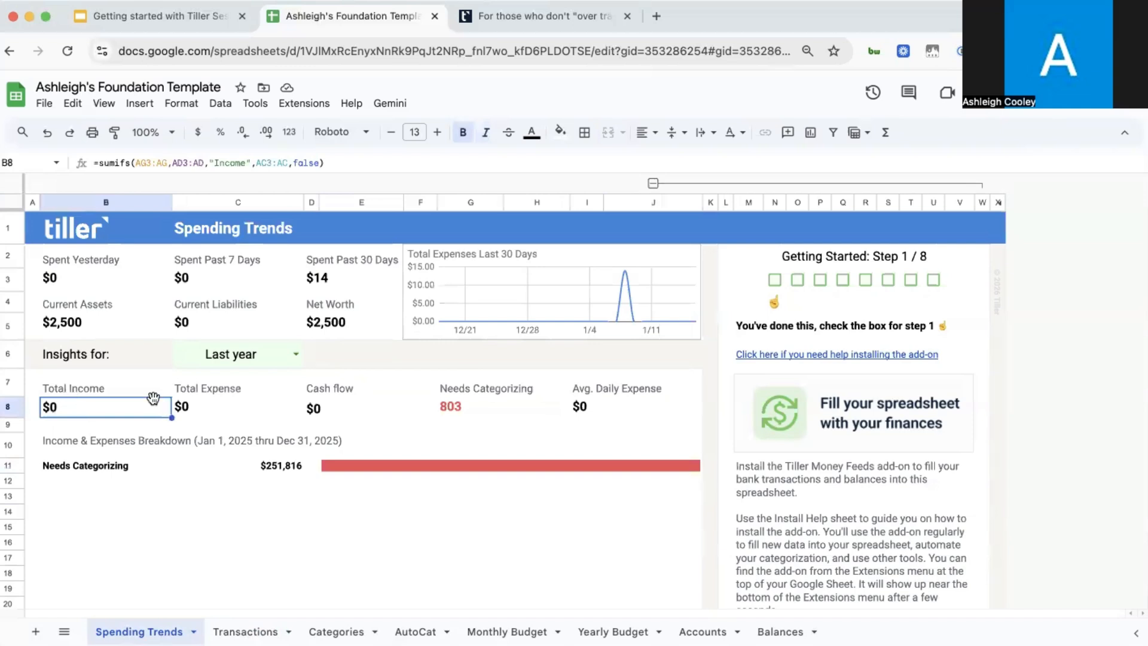
left_click(235, 406)
left_click(333, 409)
left_click(185, 514)
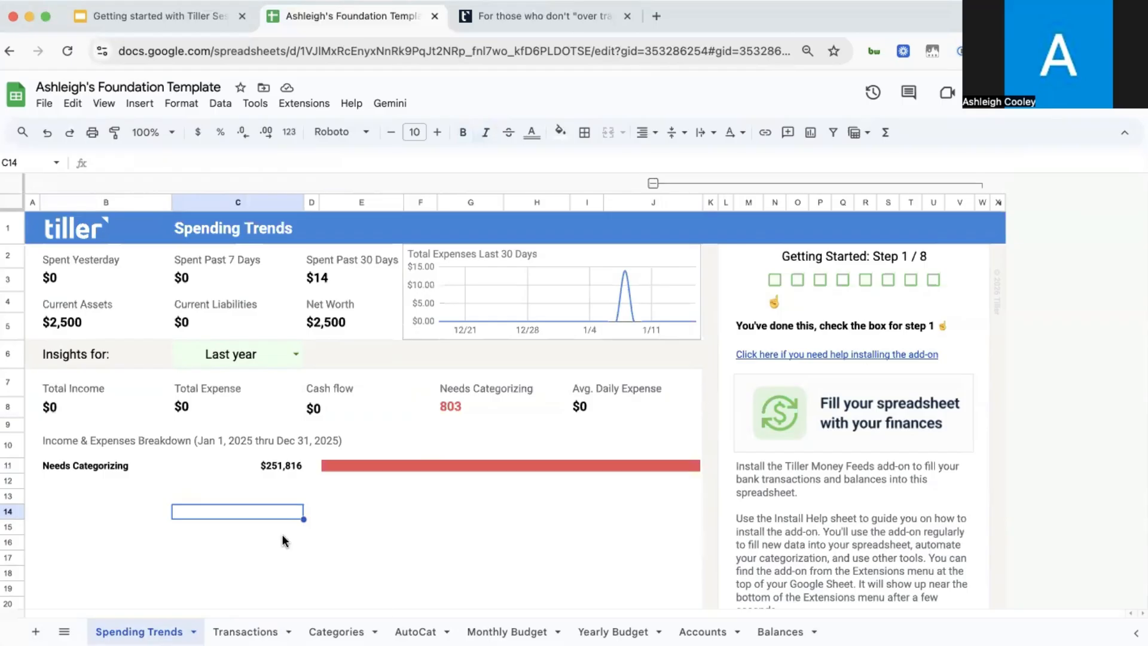
Step: Review the full list of categories on the Categories sheet
left_click(336, 632)
scroll(359, 467, "up", 5)
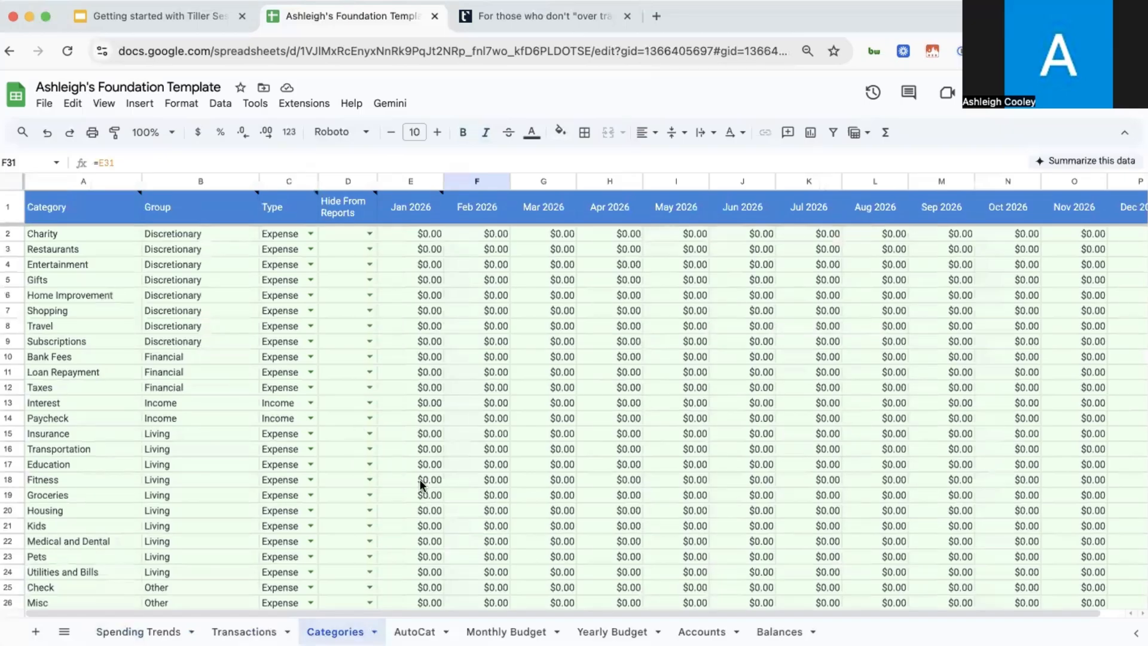
scroll(420, 480, "down", 3)
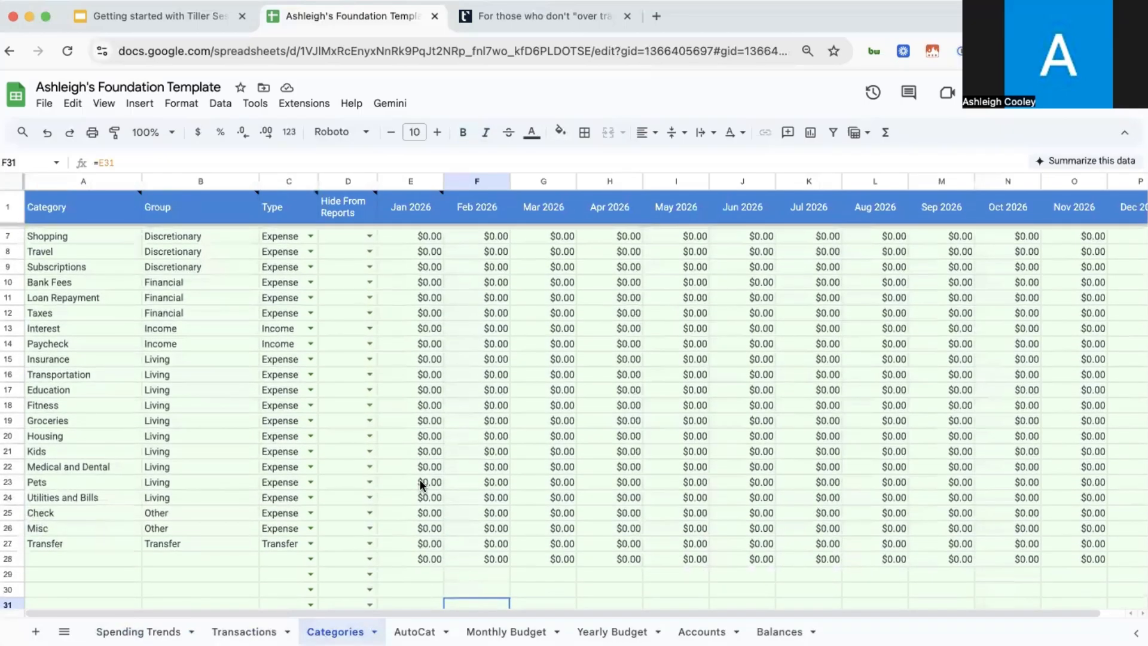
scroll(419, 480, "up", 3)
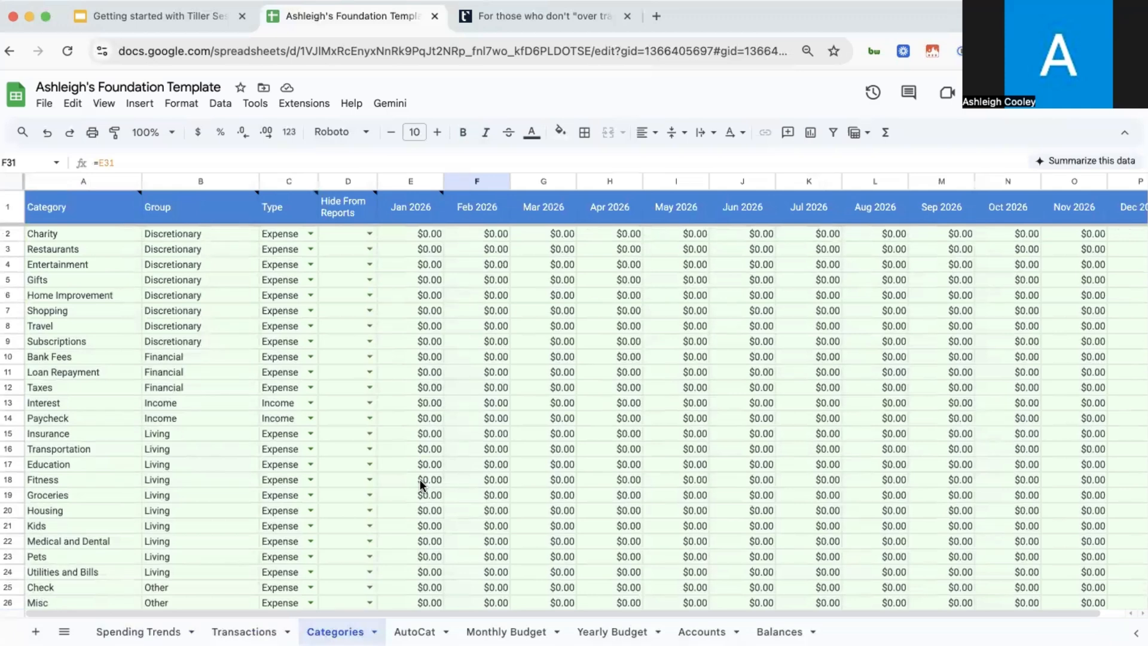
left_click(81, 308)
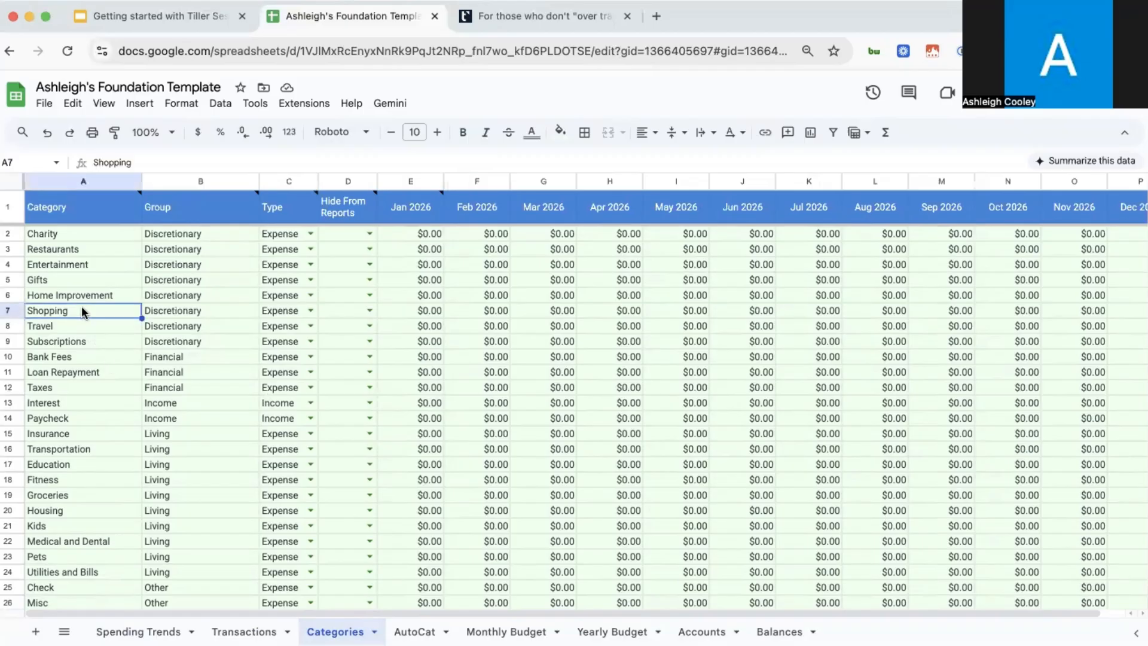
Step: Examine the groups assigned to the categories, from Discretionary and Financial through Living and Other
left_click(209, 295)
scroll(211, 299, "down", 3)
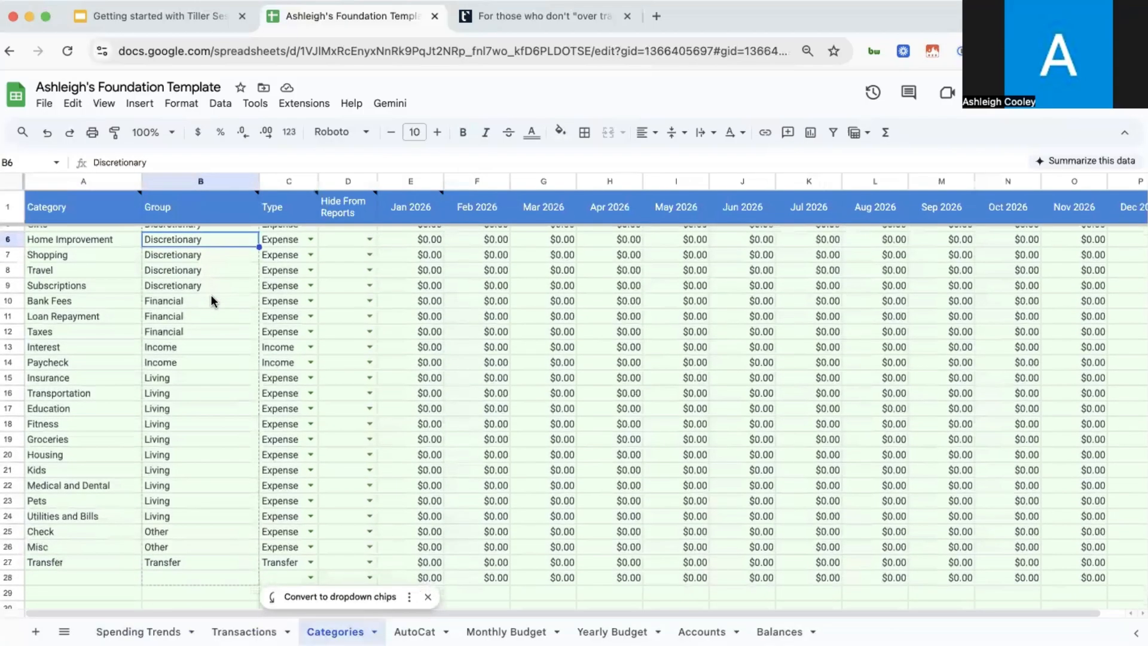
scroll(211, 296, "up", 3)
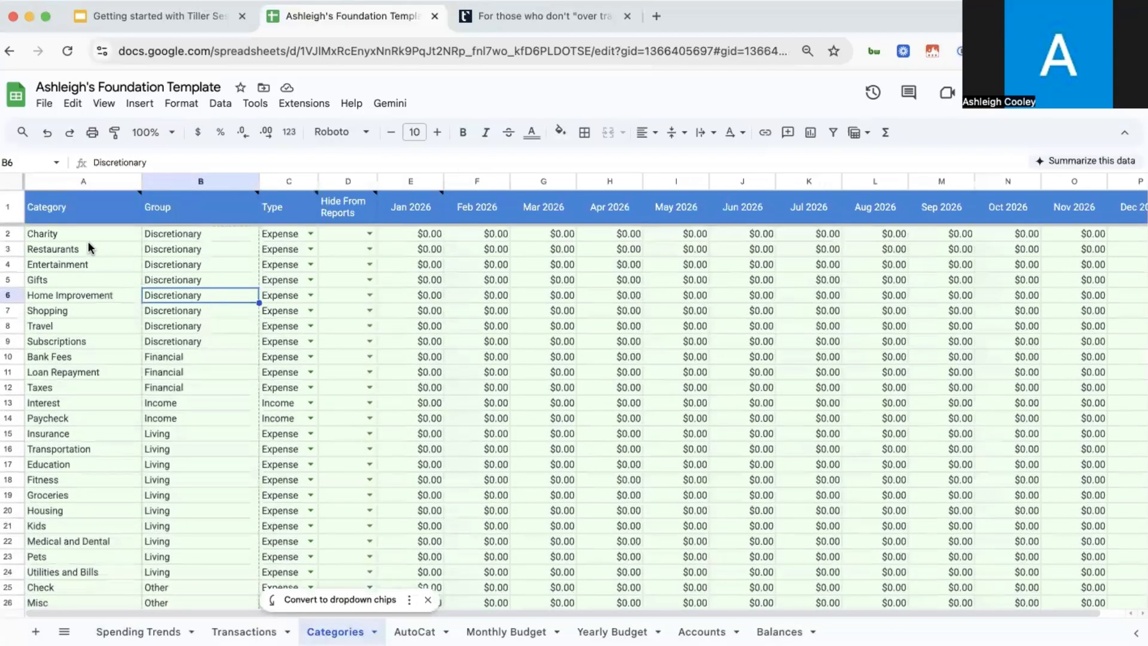
left_click_drag(196, 234, 200, 436)
left_click(196, 451)
scroll(188, 475, "down", 3)
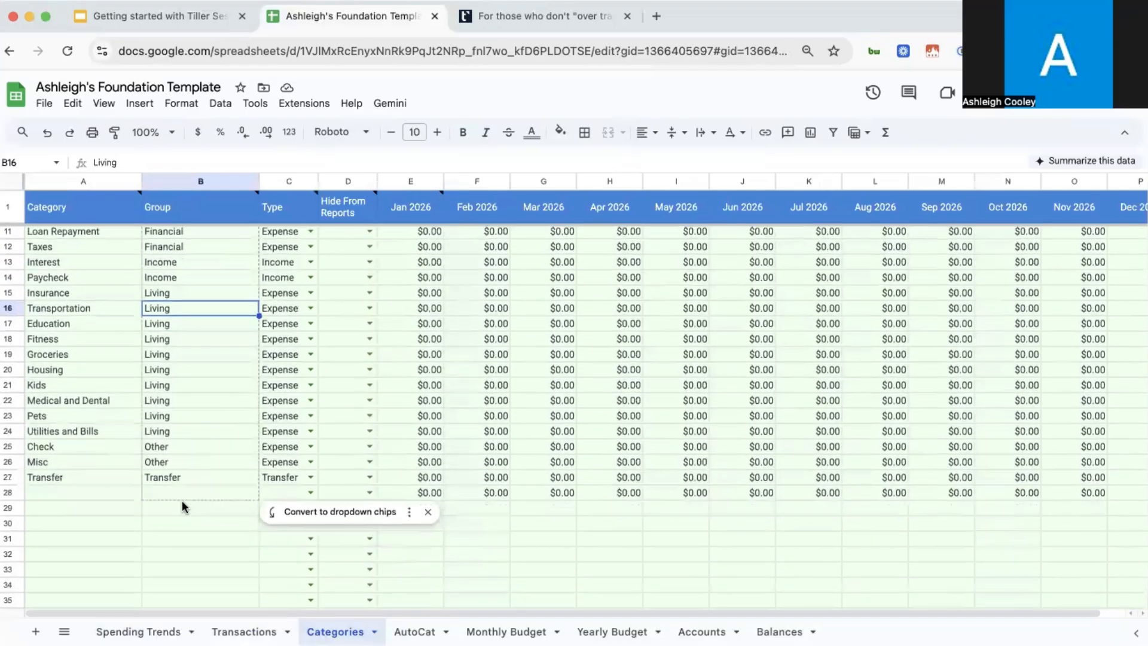
left_click(195, 464)
scroll(202, 476, "up", 3)
left_click(205, 385)
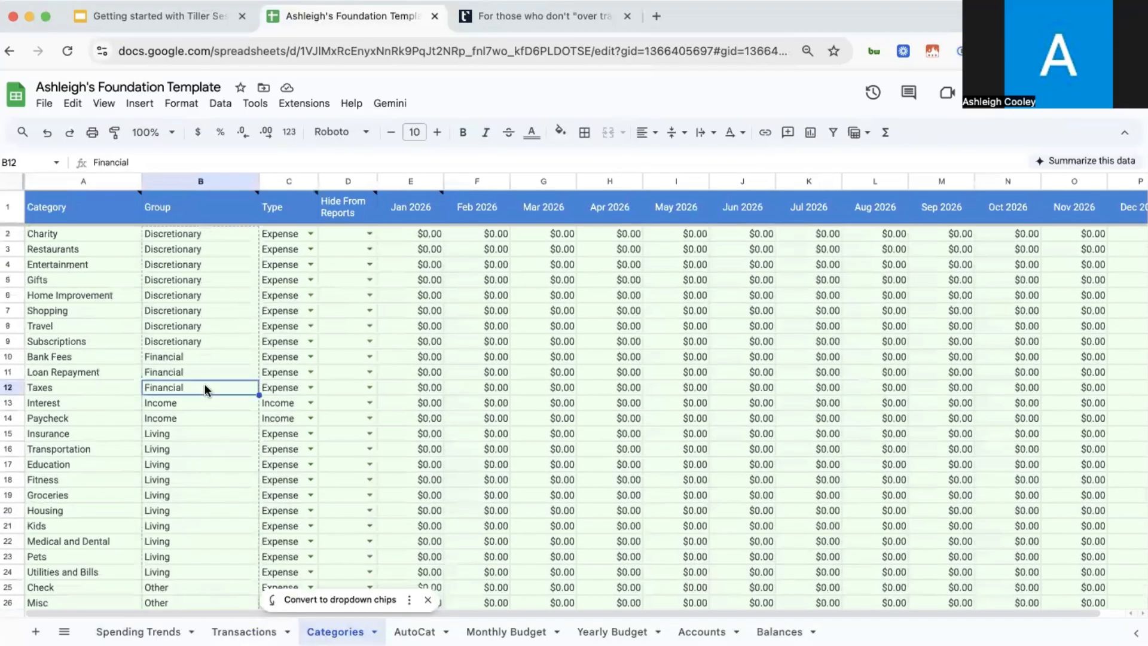
left_click(198, 281)
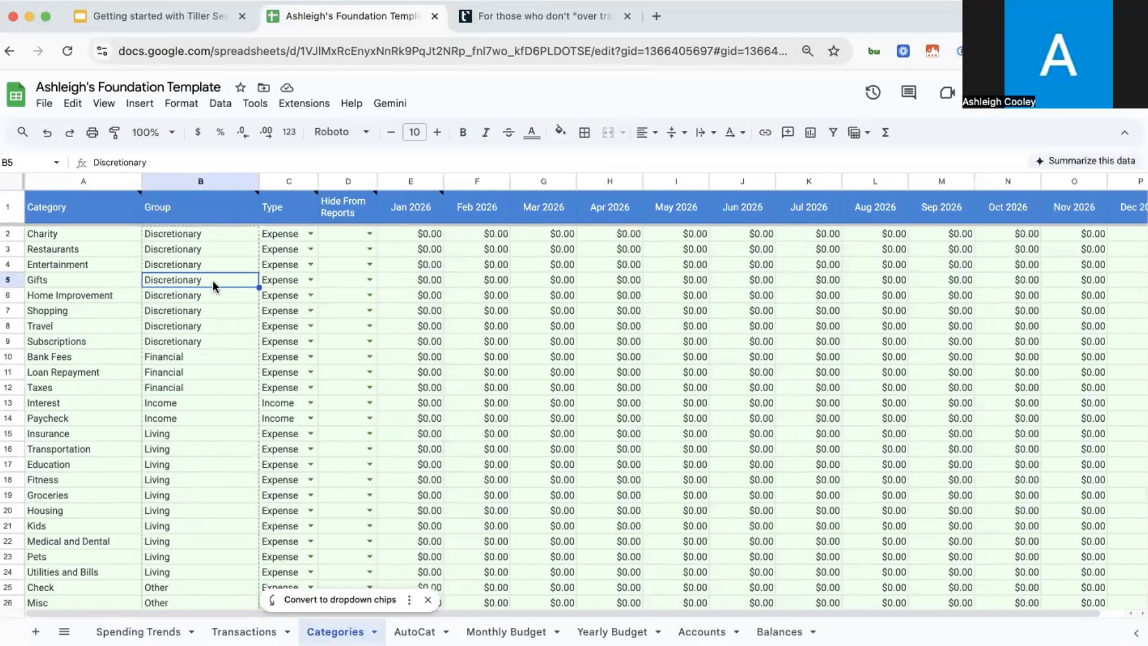
Step: Compare the category, group and type of the Discretionary rows and view the type options available for Charity
left_click(124, 282)
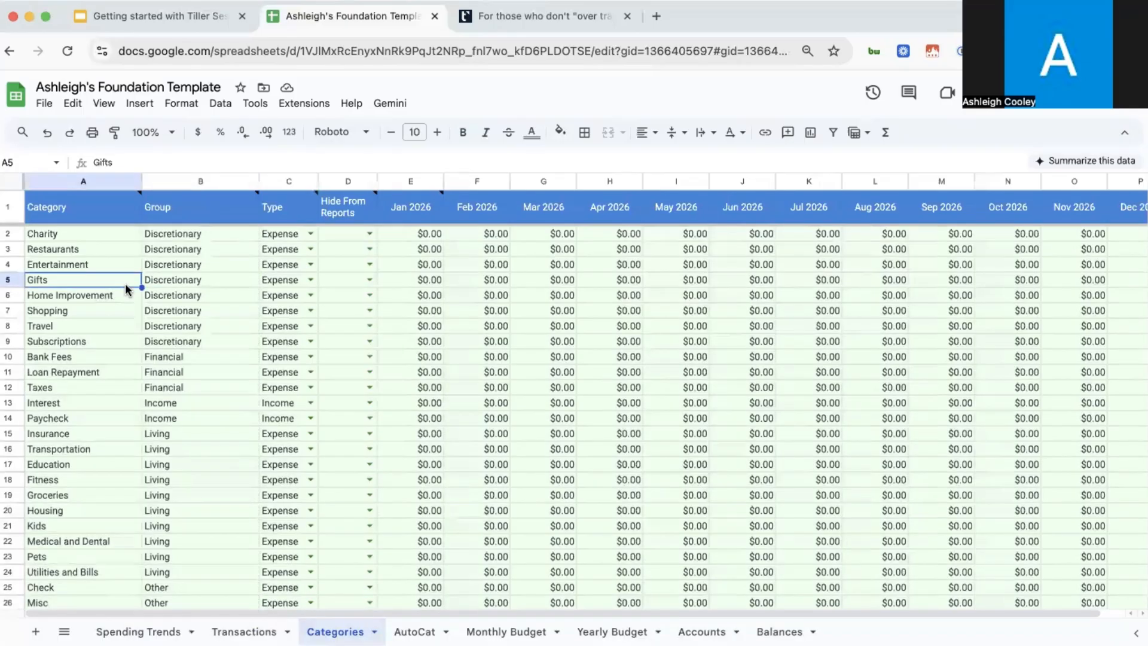
left_click(169, 267)
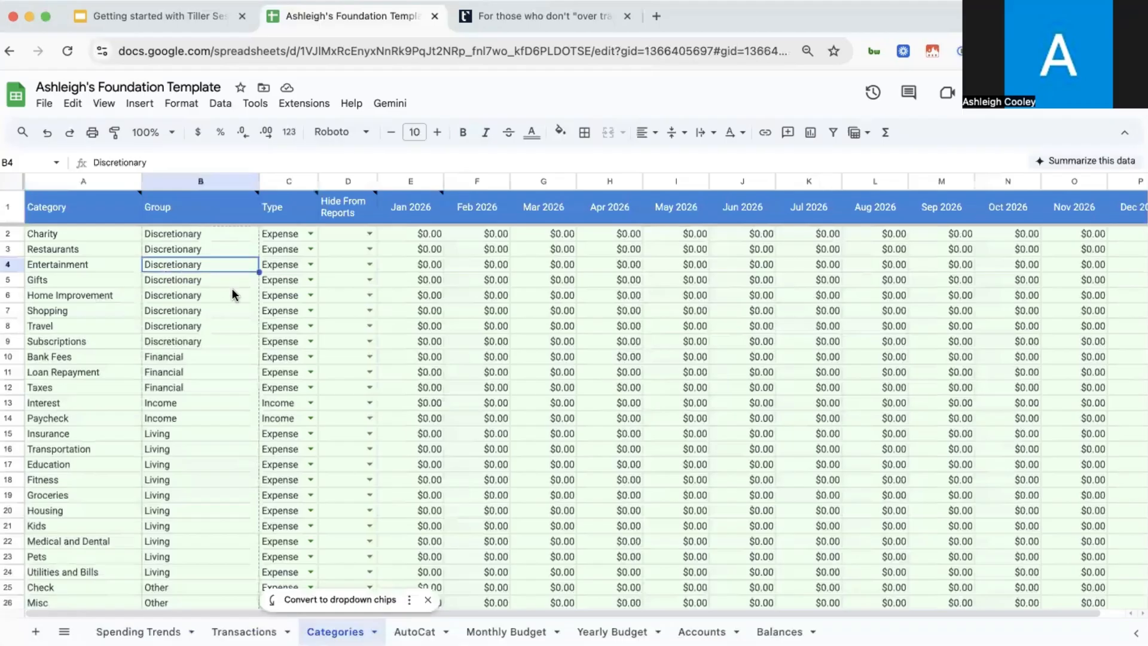
left_click(265, 266)
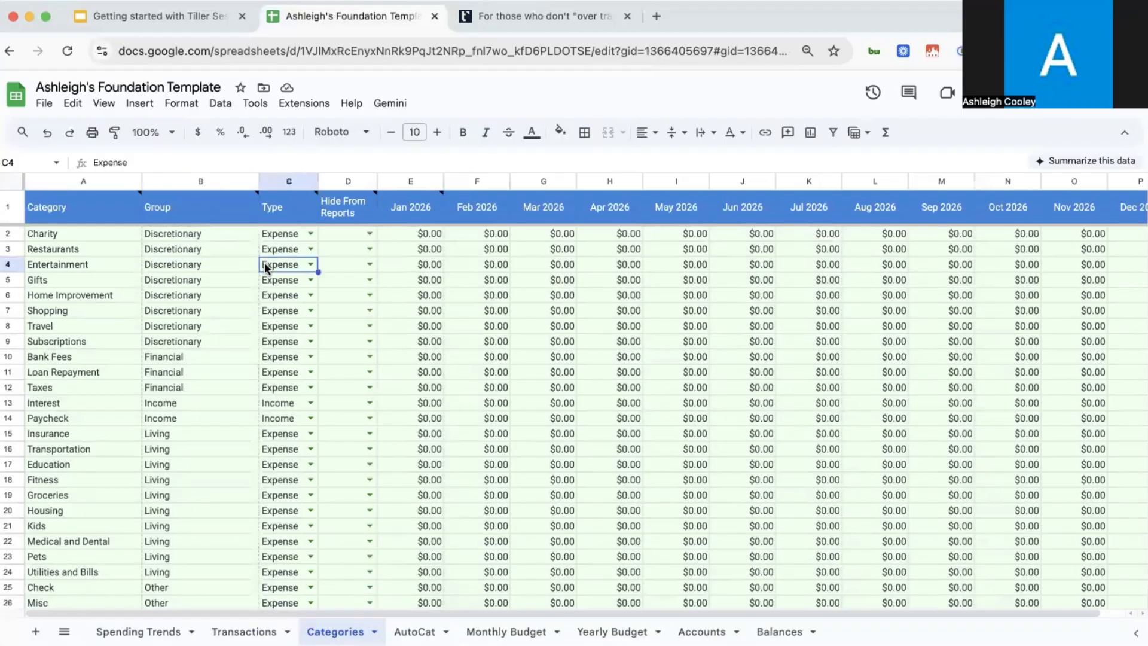
left_click(310, 234)
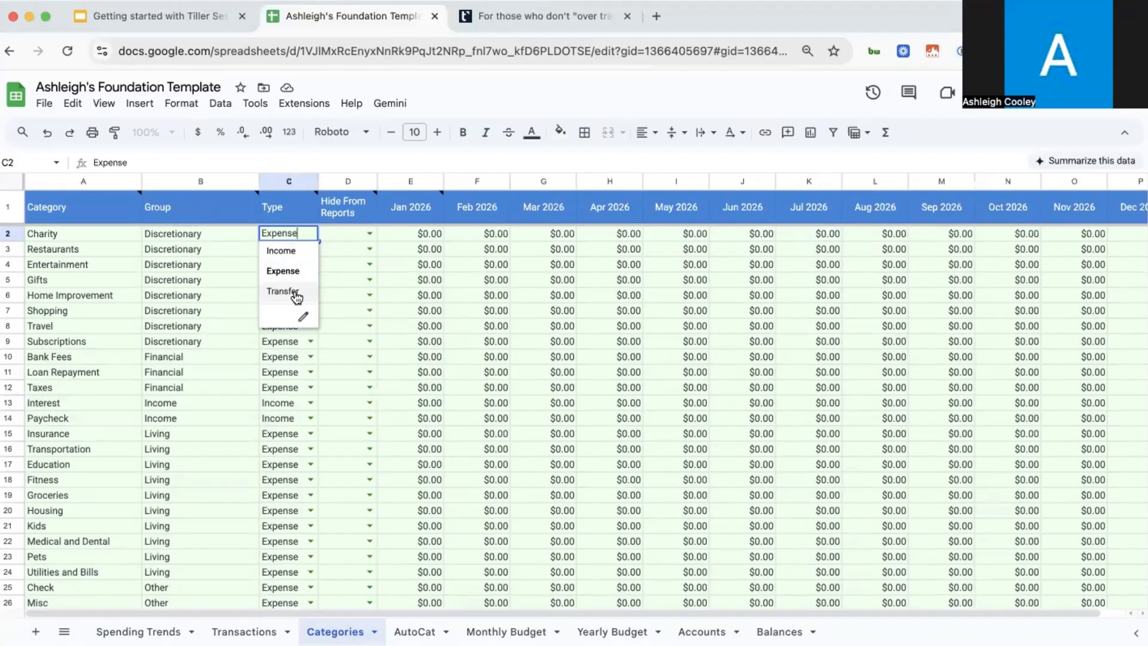
left_click(180, 357)
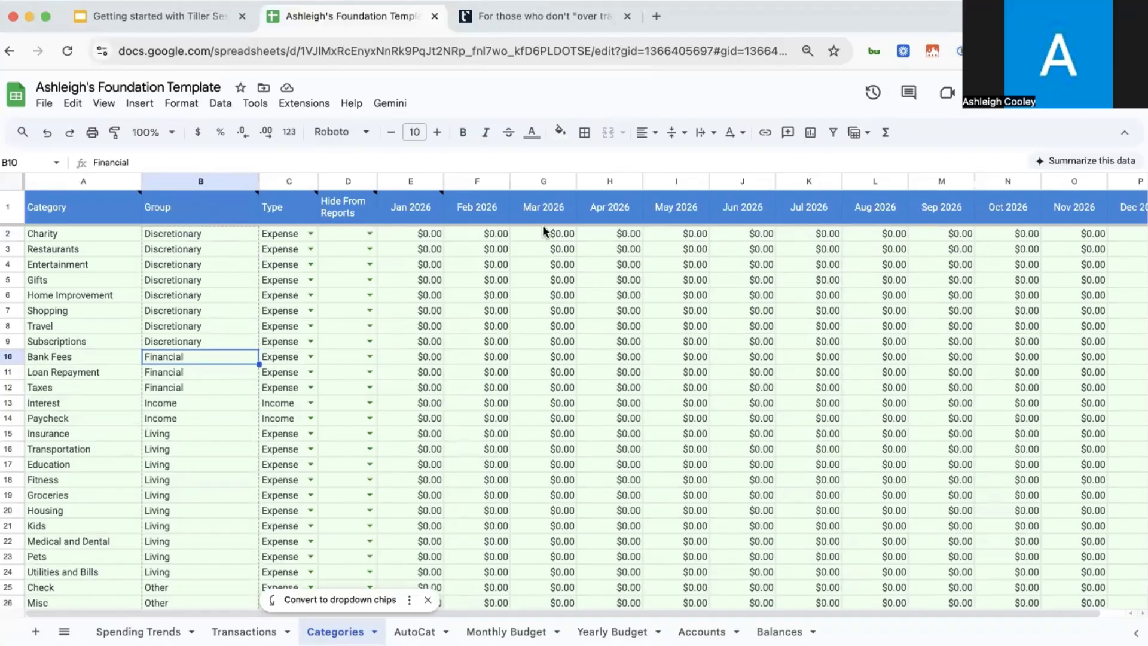
left_click(195, 281)
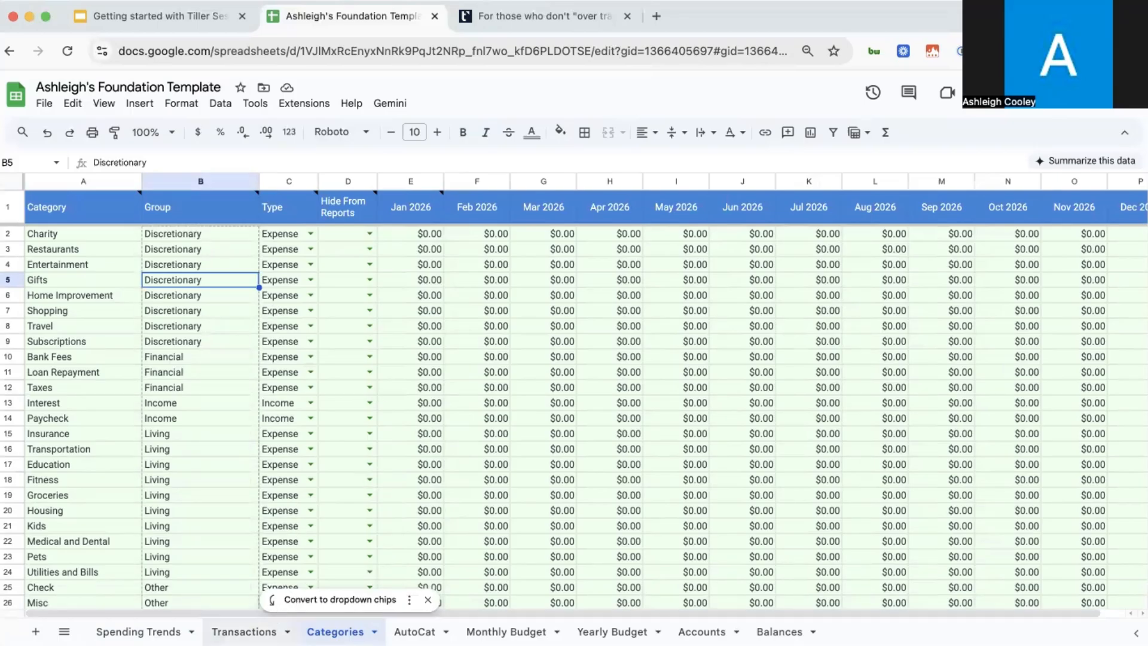
Step: On the Transactions sheet, browse the category choices for the Interest Paid transaction in row 3 without assigning one
left_click(243, 632)
left_click(379, 356)
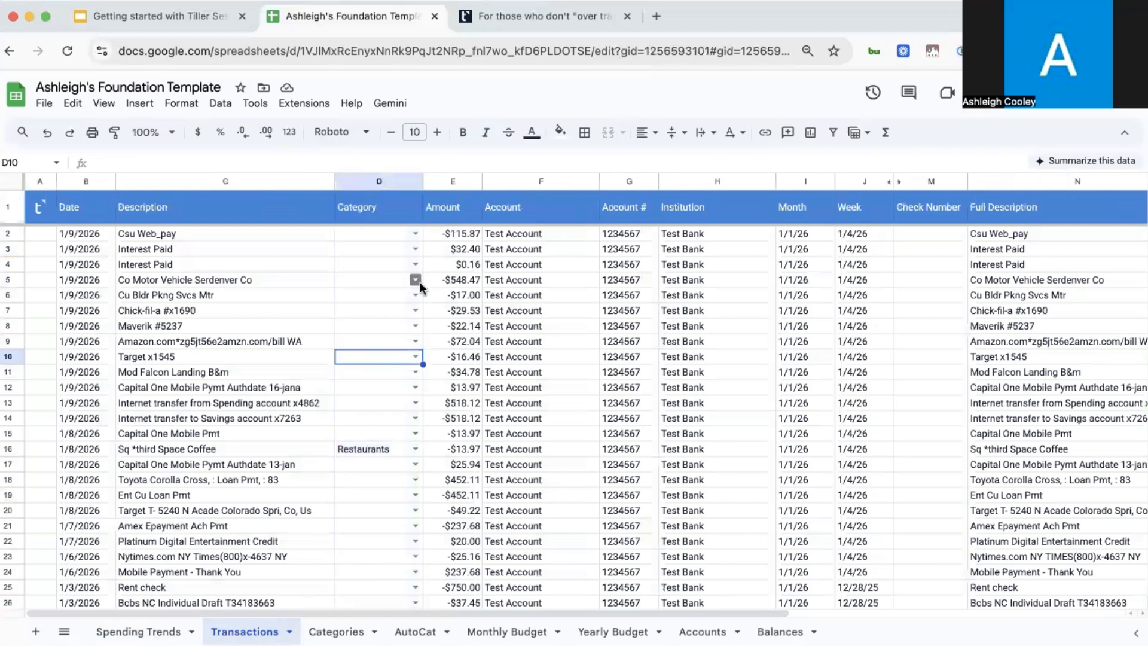
left_click(415, 249)
scroll(394, 454, "down", 3)
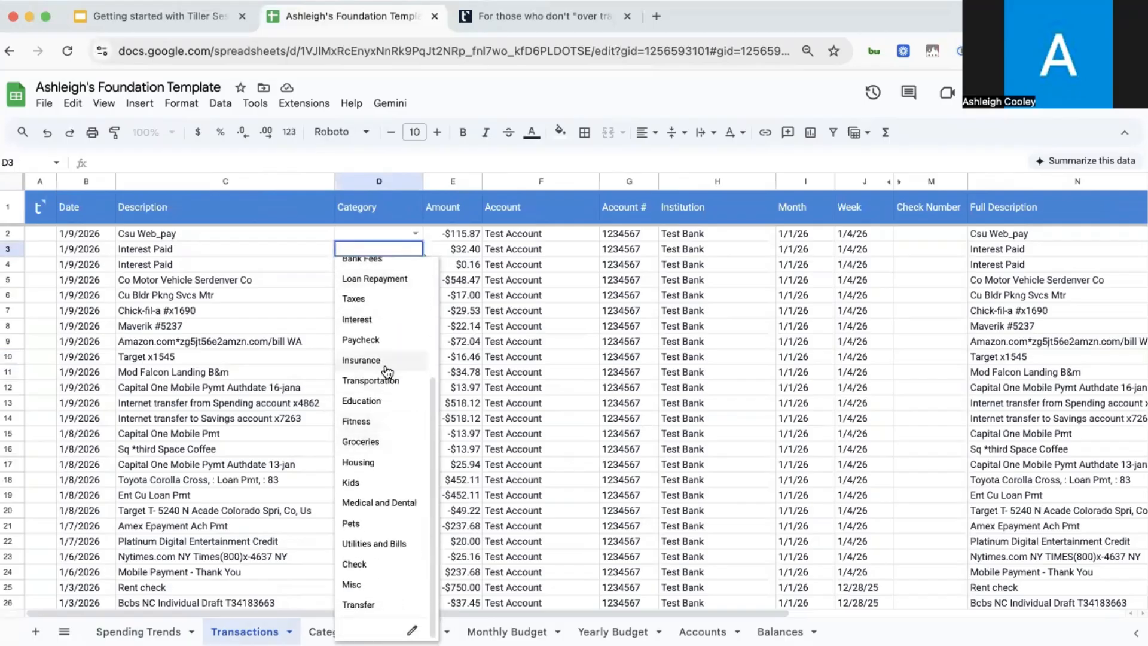
left_click(272, 312)
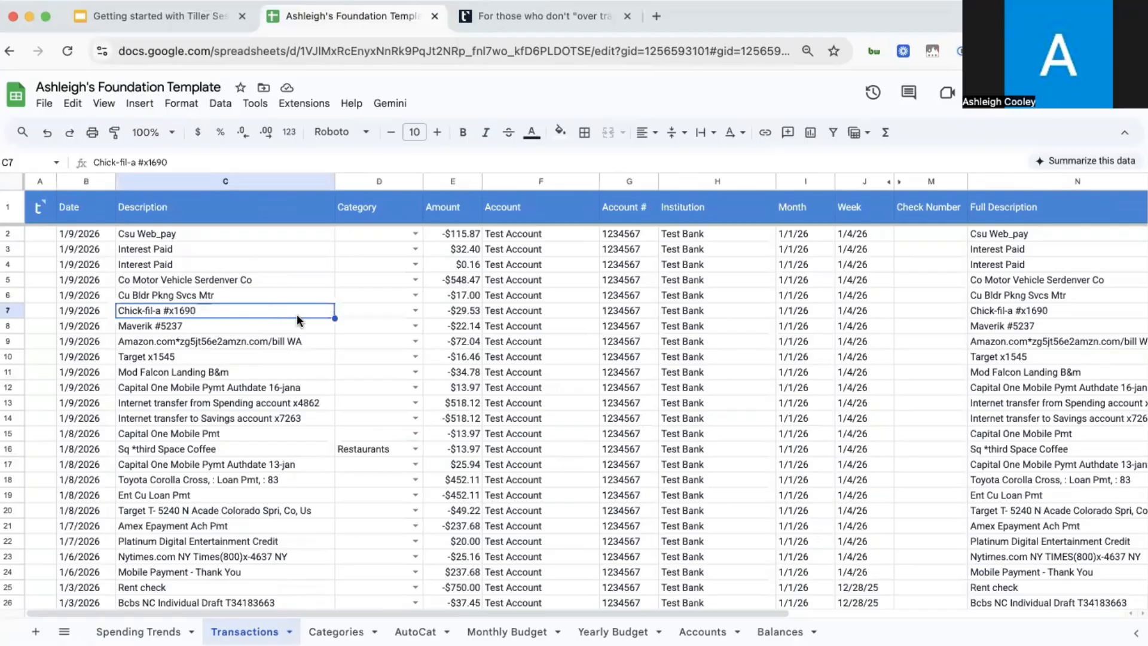
Step: Categorize the Chick-fil-a transaction as Restaurants and the Target x1545 transaction as Shopping
left_click(414, 310)
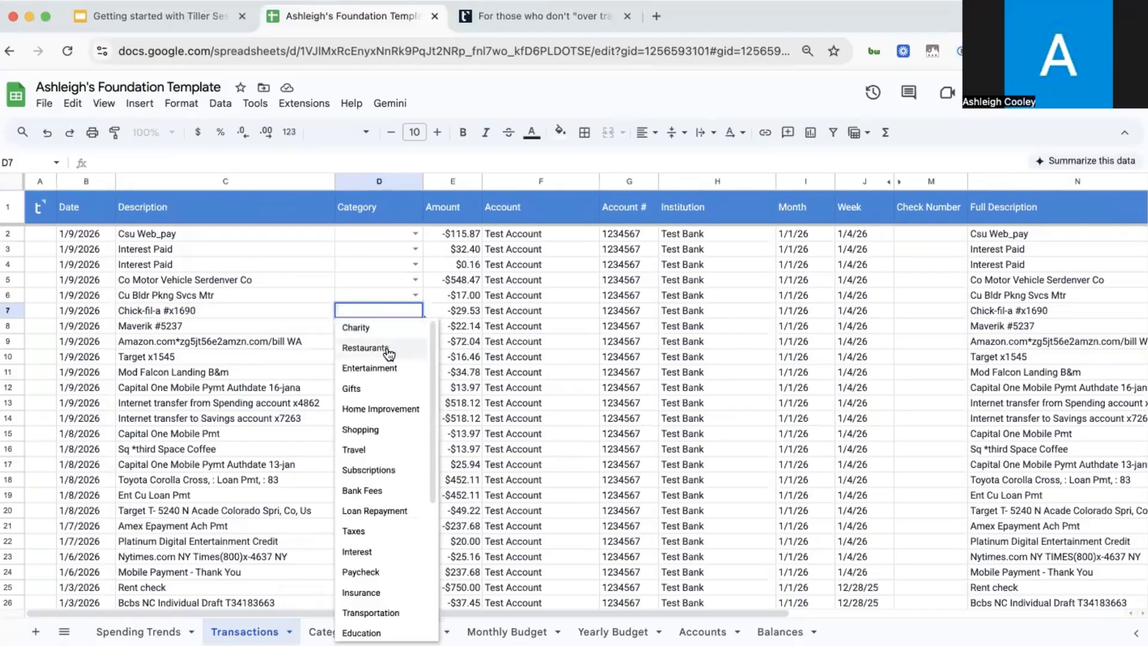
left_click(386, 345)
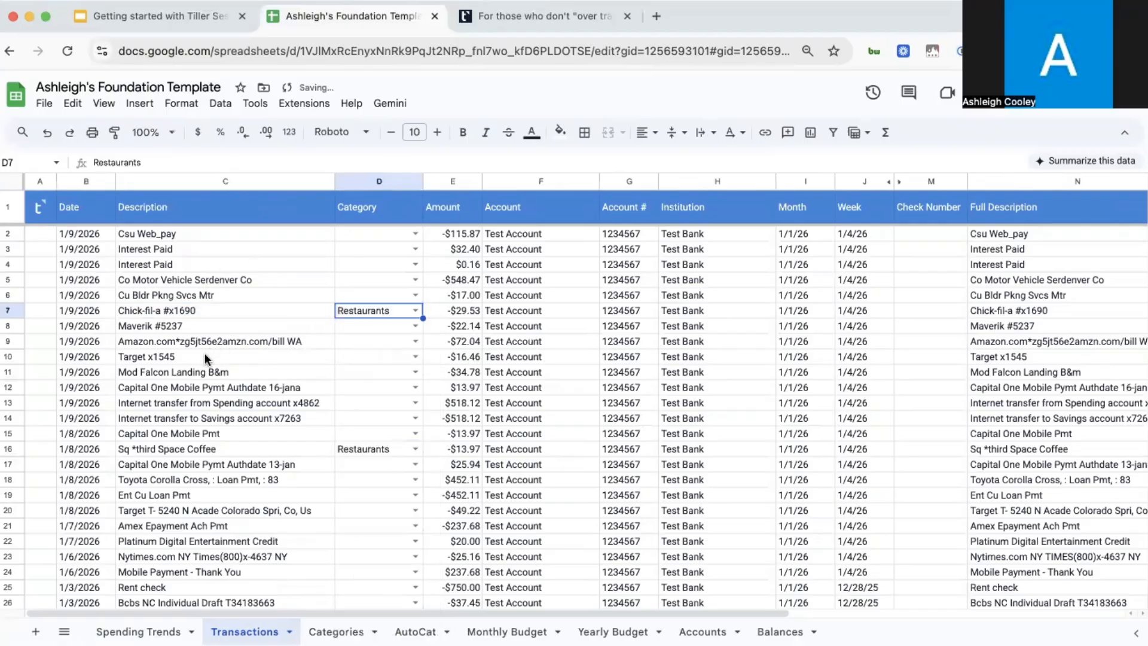
left_click(414, 357)
scroll(401, 460, "down", 1)
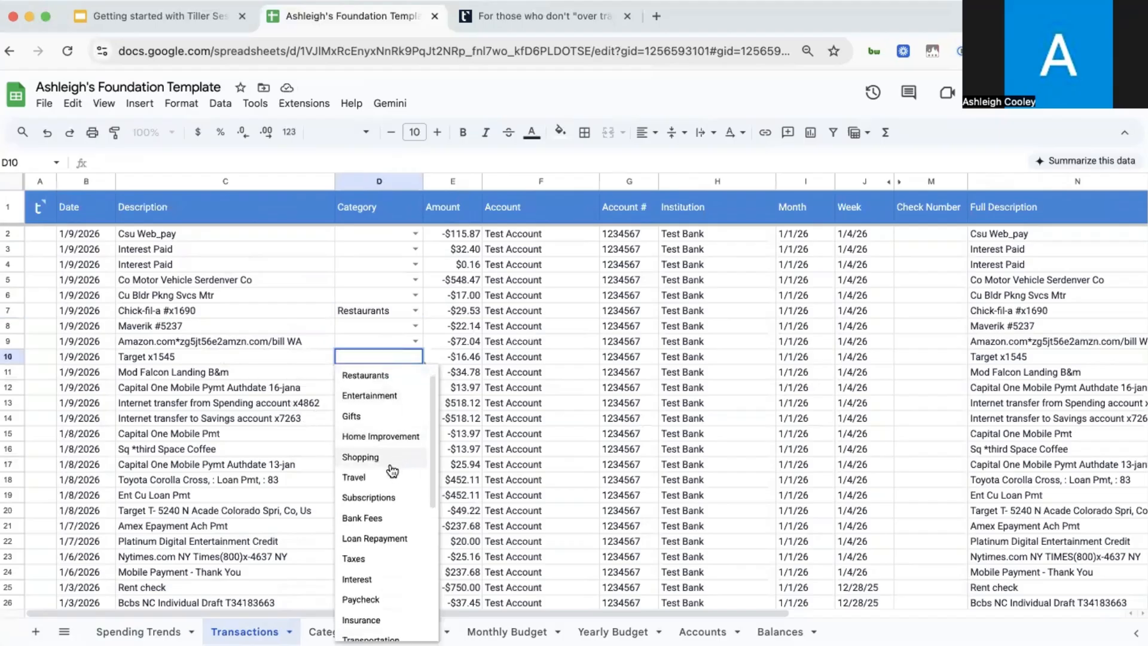
left_click(390, 459)
Step: Examine the paired Capital One autopay and payment transactions dated 1/2/2026, including their category and amount cells
scroll(391, 457, "down", 5)
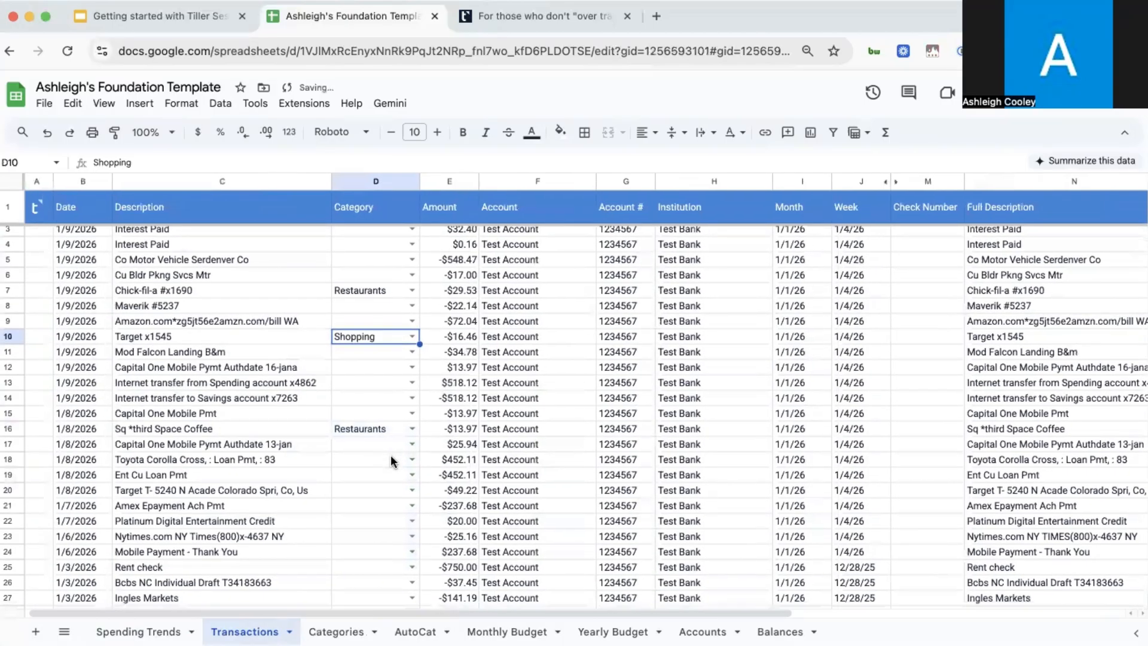
scroll(392, 460, "down", 3)
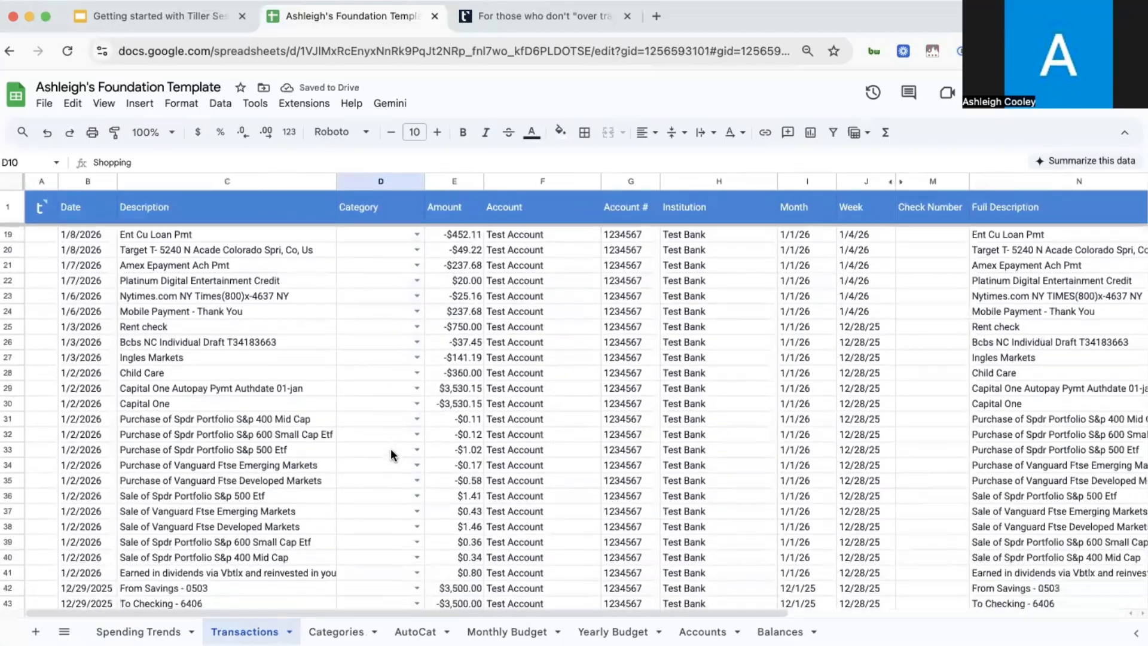
left_click(263, 337)
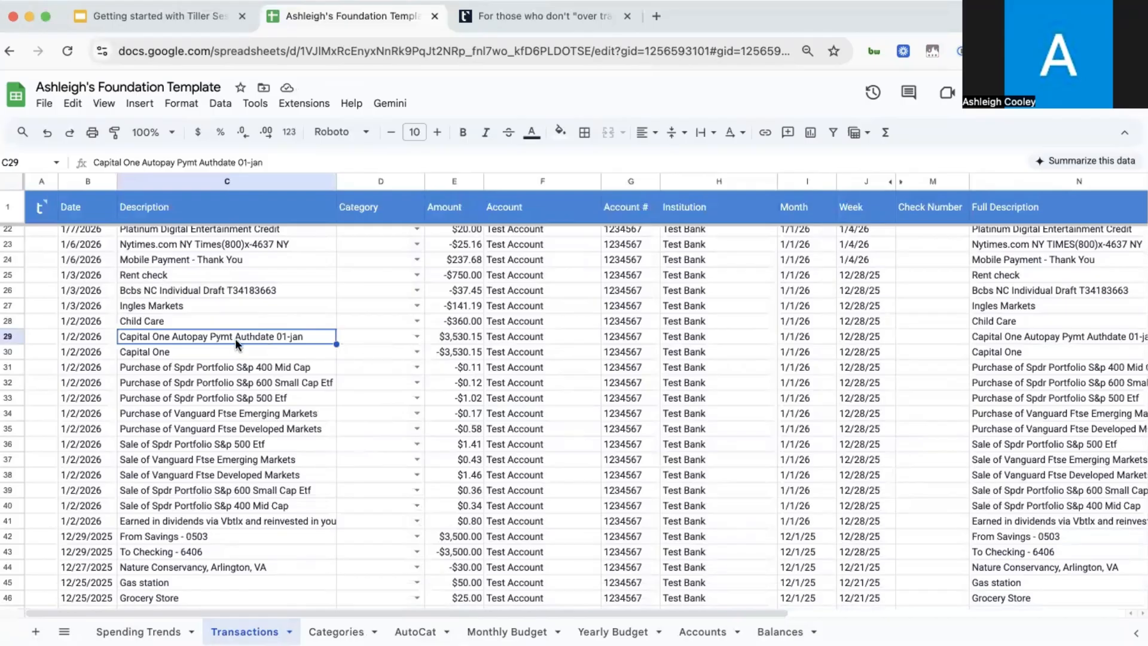
left_click(287, 351)
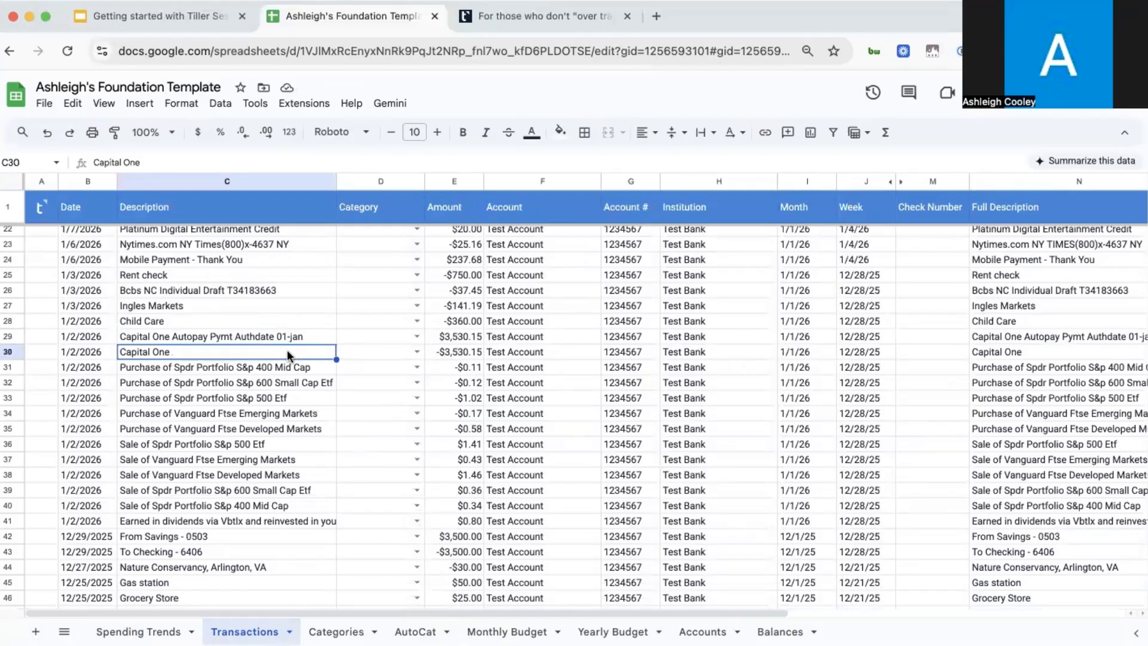
left_click(388, 336)
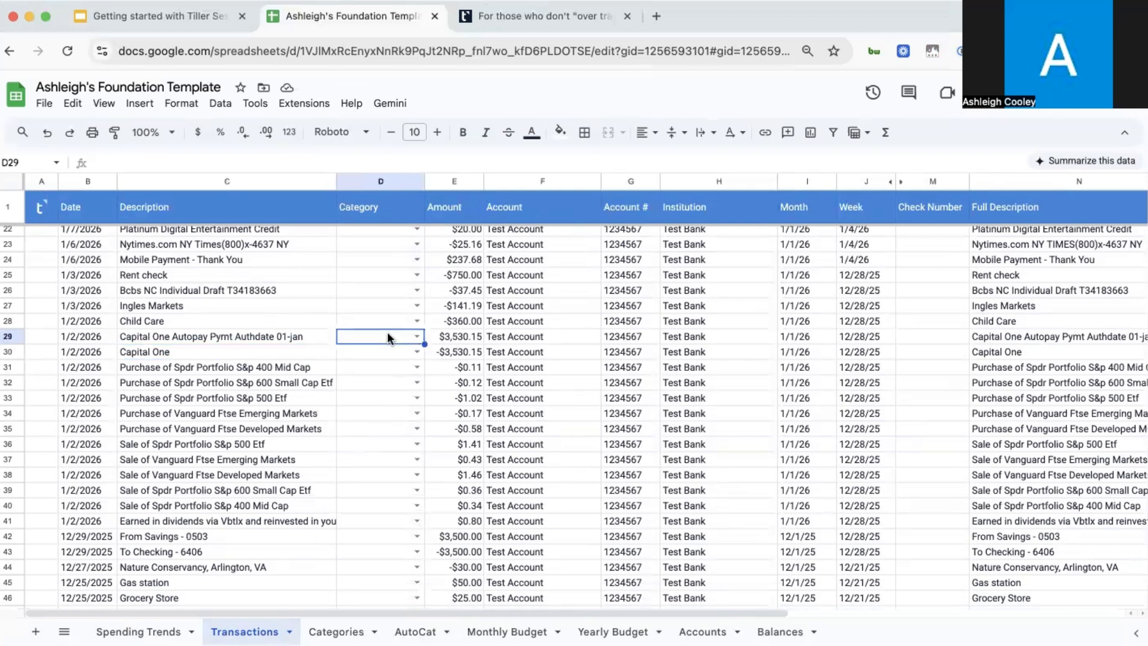
left_click(459, 356)
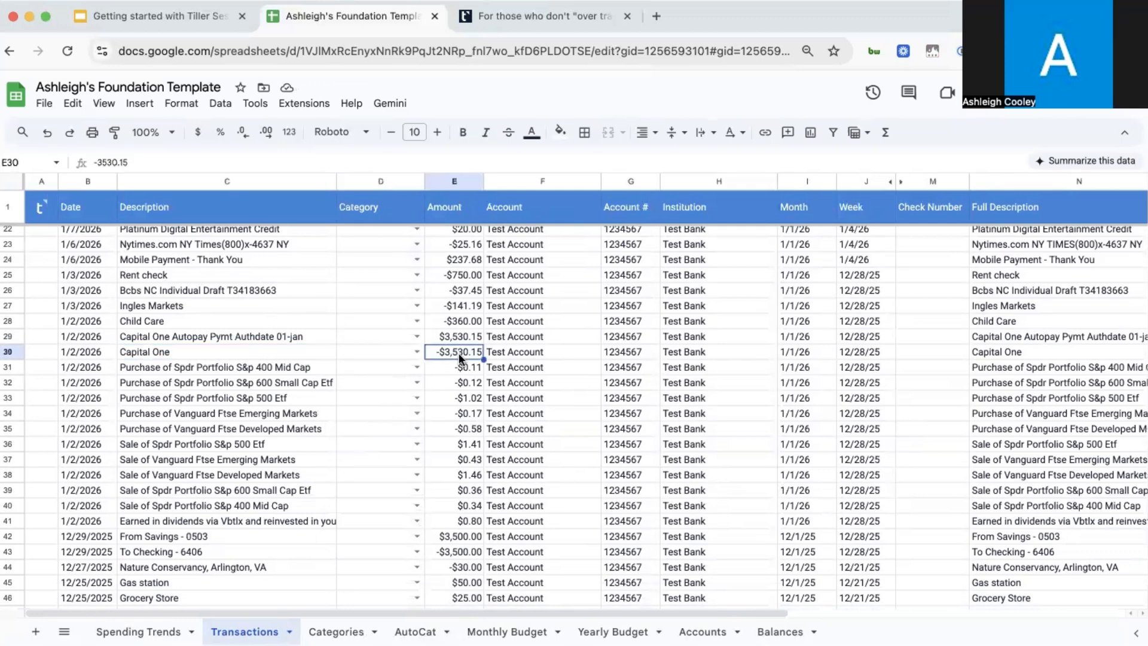
Step: Categorize both the Capital One and Capital One Autopay transactions dated 1/2/2026 as Transfer
left_click(414, 352)
scroll(391, 474, "down", 5)
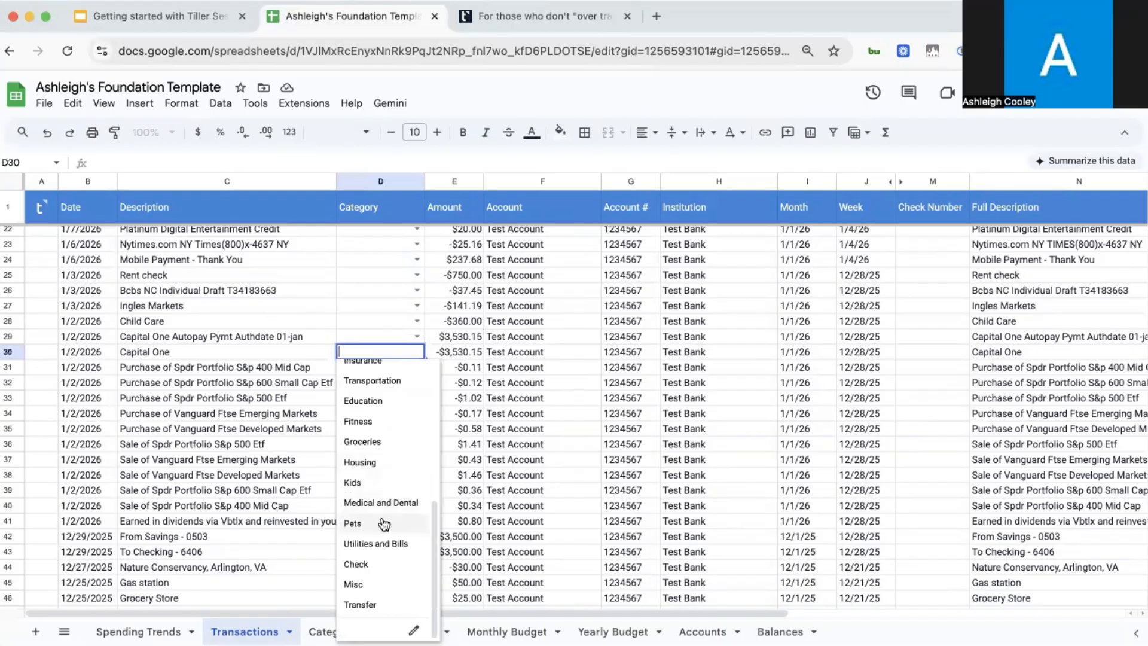
left_click(379, 603)
left_click(411, 335)
scroll(380, 526, "down", 5)
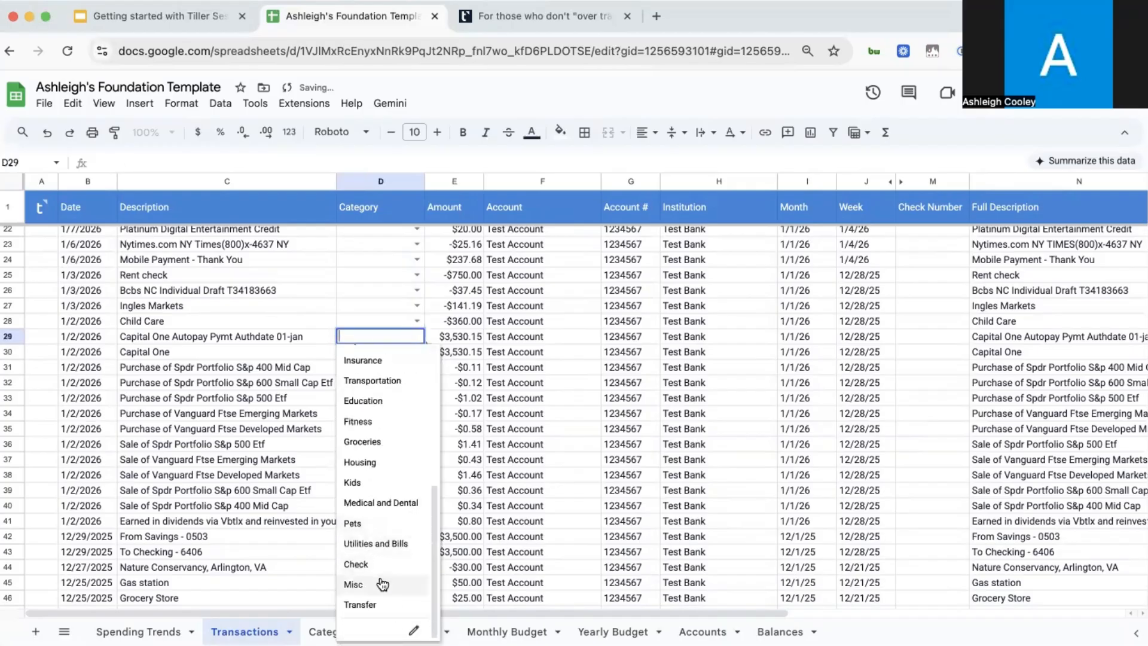
left_click(379, 604)
left_click(389, 284)
scroll(389, 287, "up", 5)
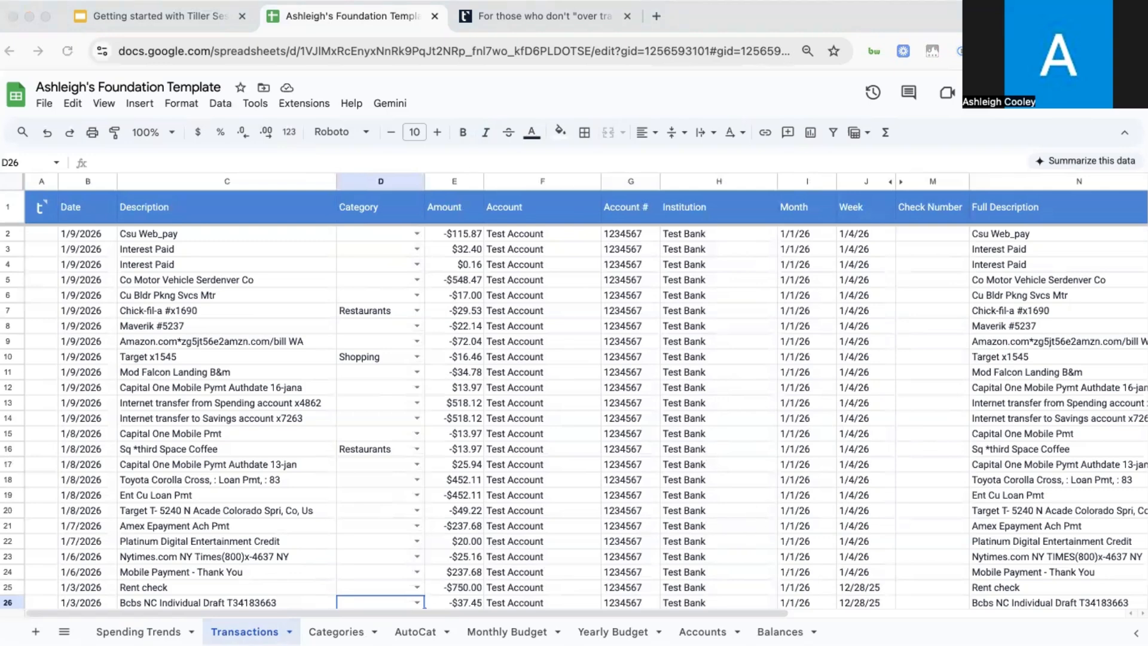
Step: On the Categories sheet, review the category list and compare the category and group of the Kids row
left_click(343, 632)
scroll(423, 486, "down", 5)
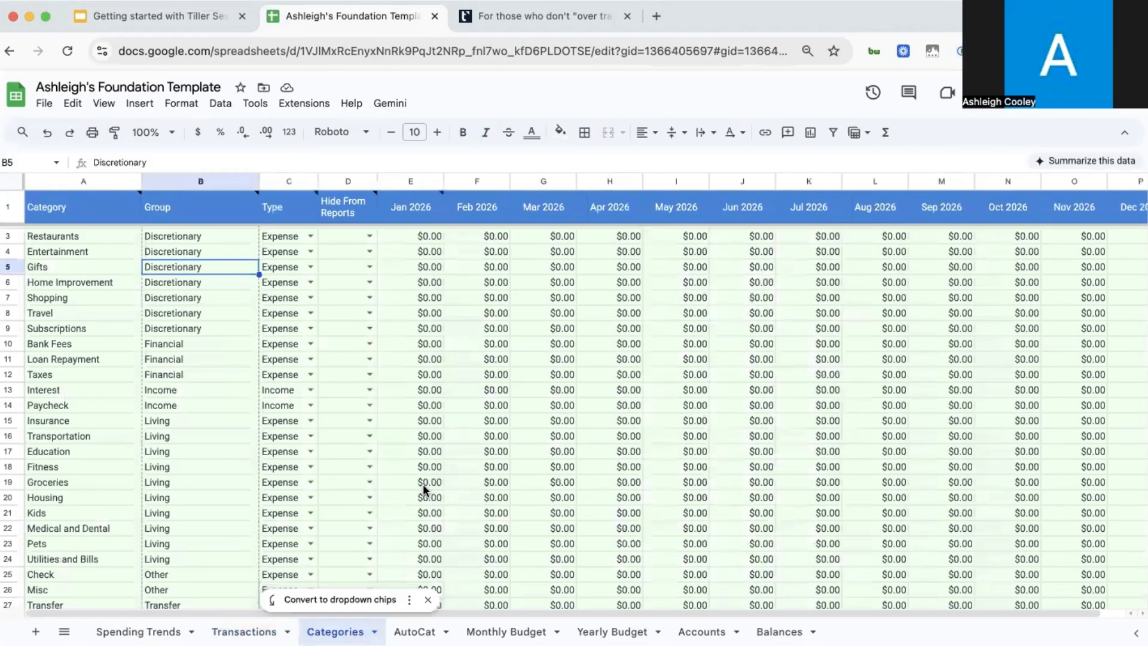
scroll(423, 486, "up", 5)
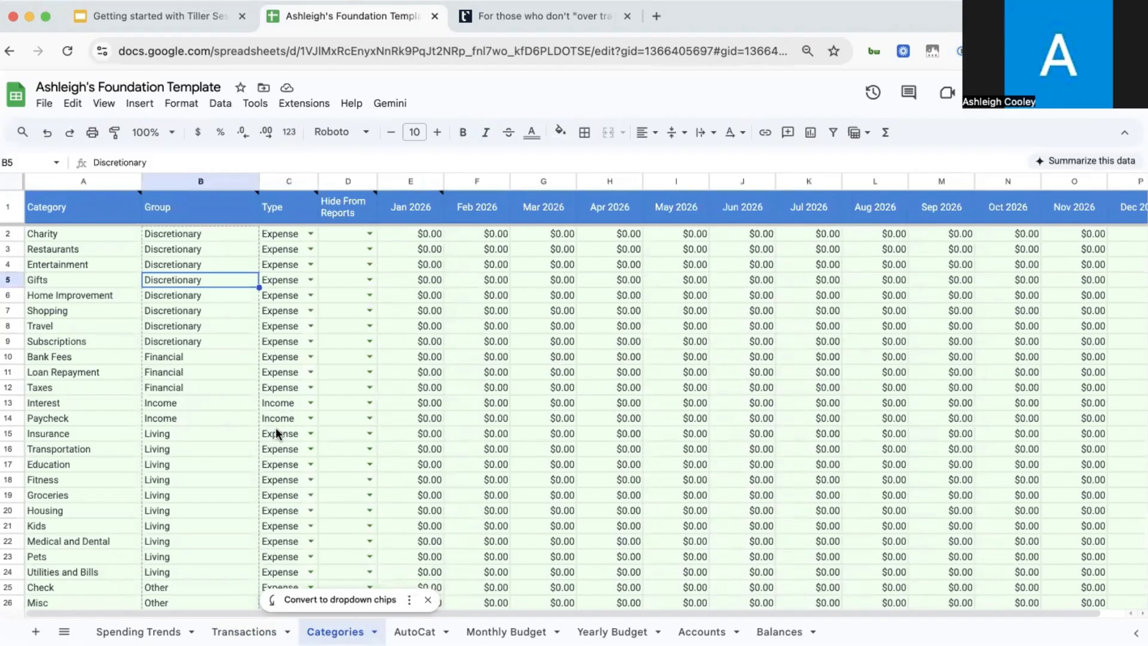
scroll(275, 428, "down", 4)
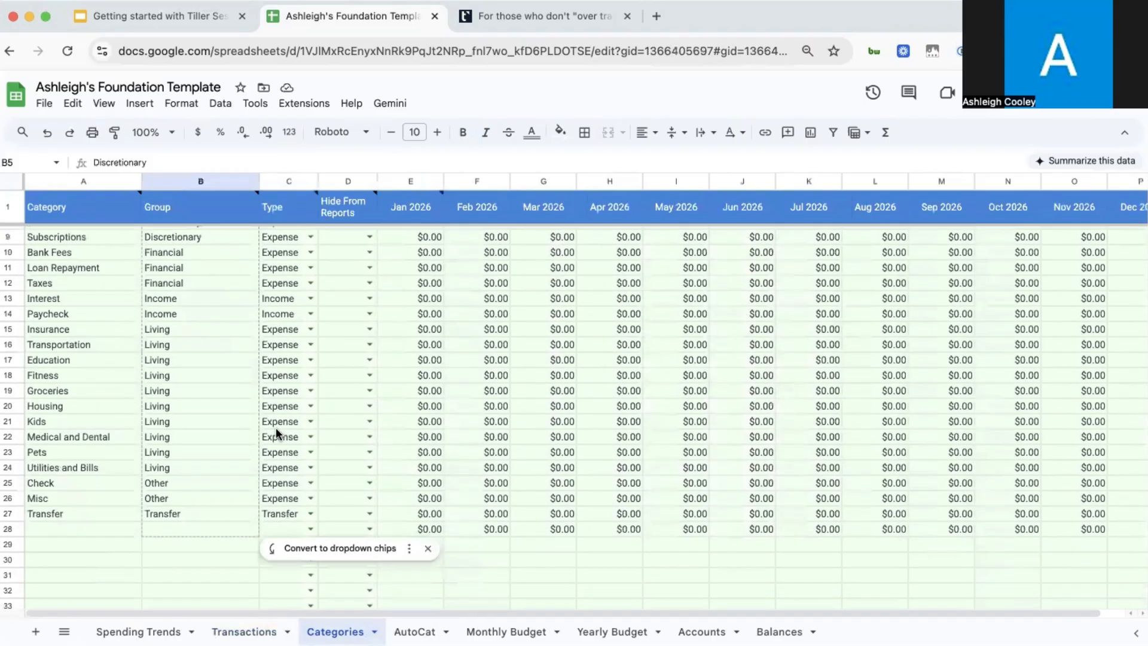
left_click(213, 404)
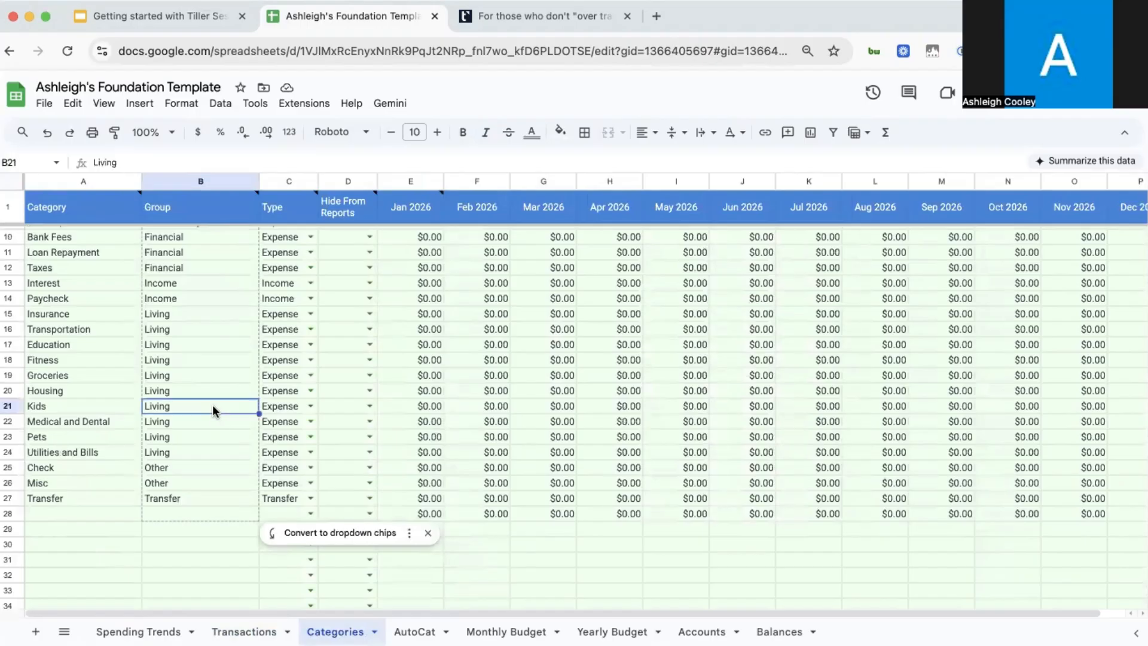
left_click(59, 408)
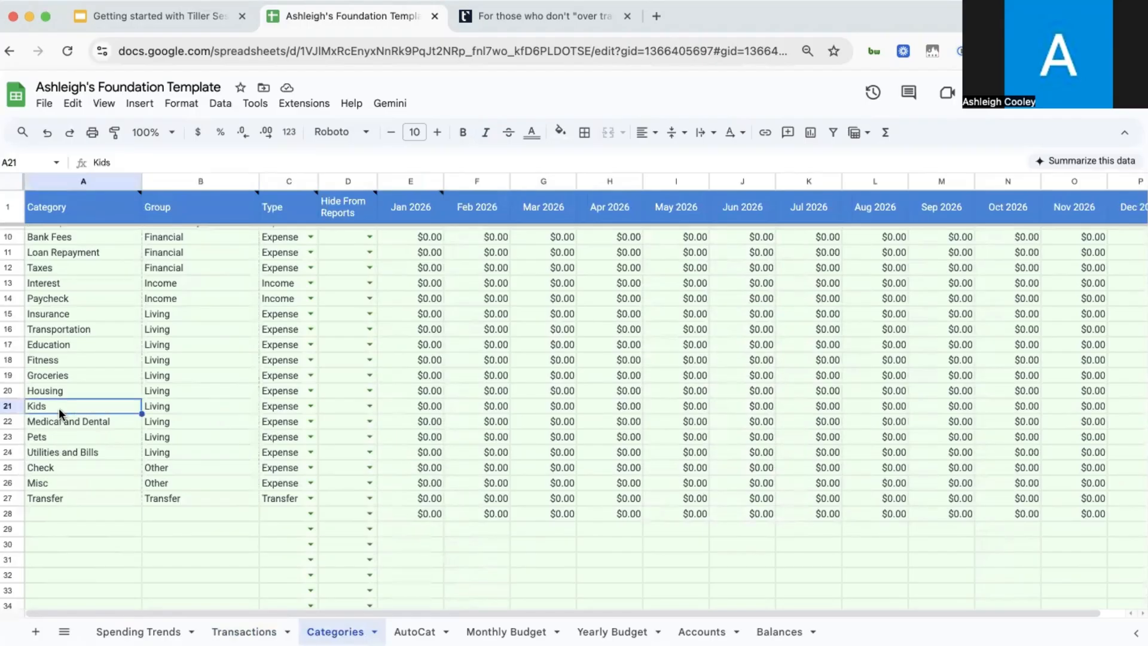
left_click(153, 407)
left_click(80, 408)
Step: In row 28 below Transfer, enter a new Kids group with the category Daycare
left_click(202, 513)
type("Kids")
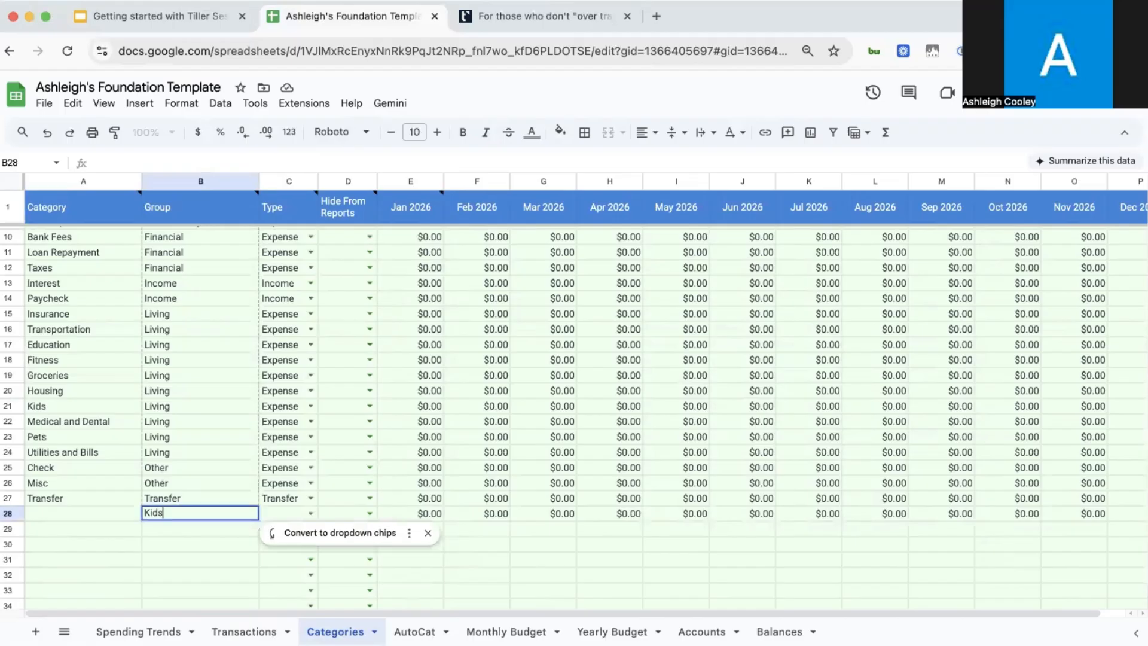
left_click(91, 519)
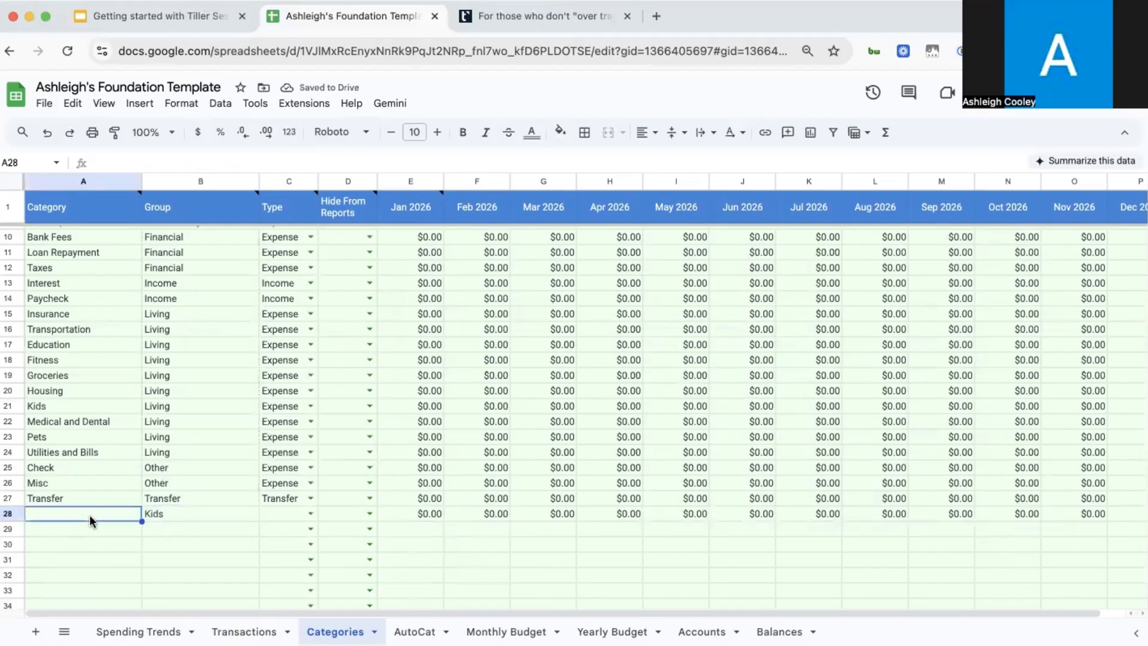
type("Daycare")
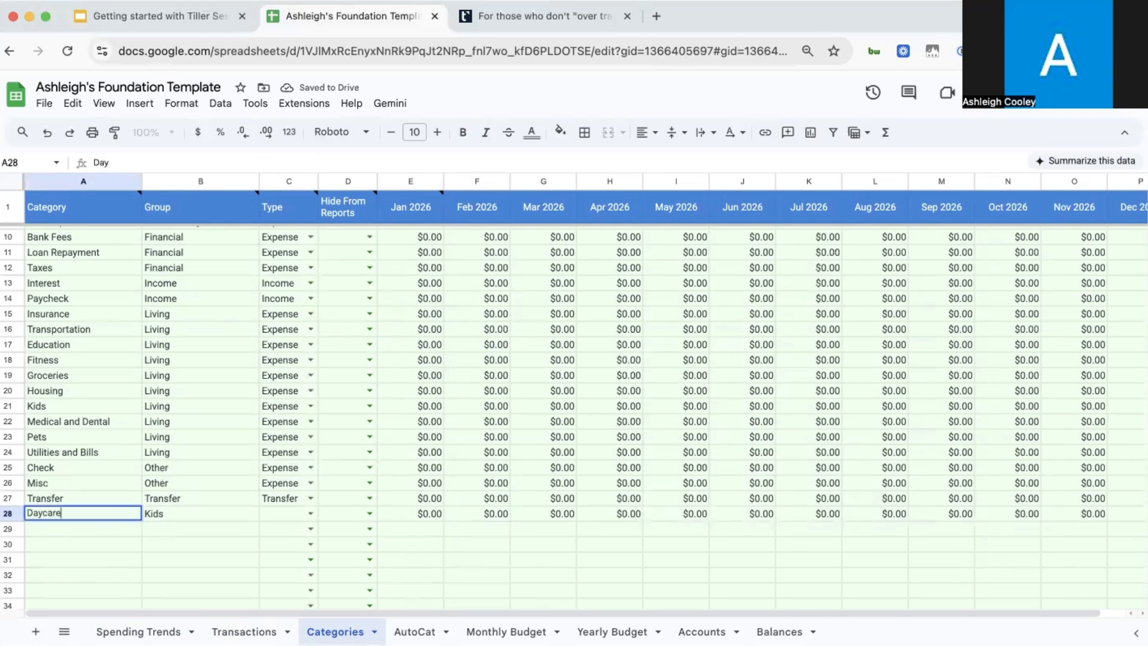
key("Return")
Step: Add the categories School supplies and Entertainment - kids in the two rows below Daycare
type("School supplies")
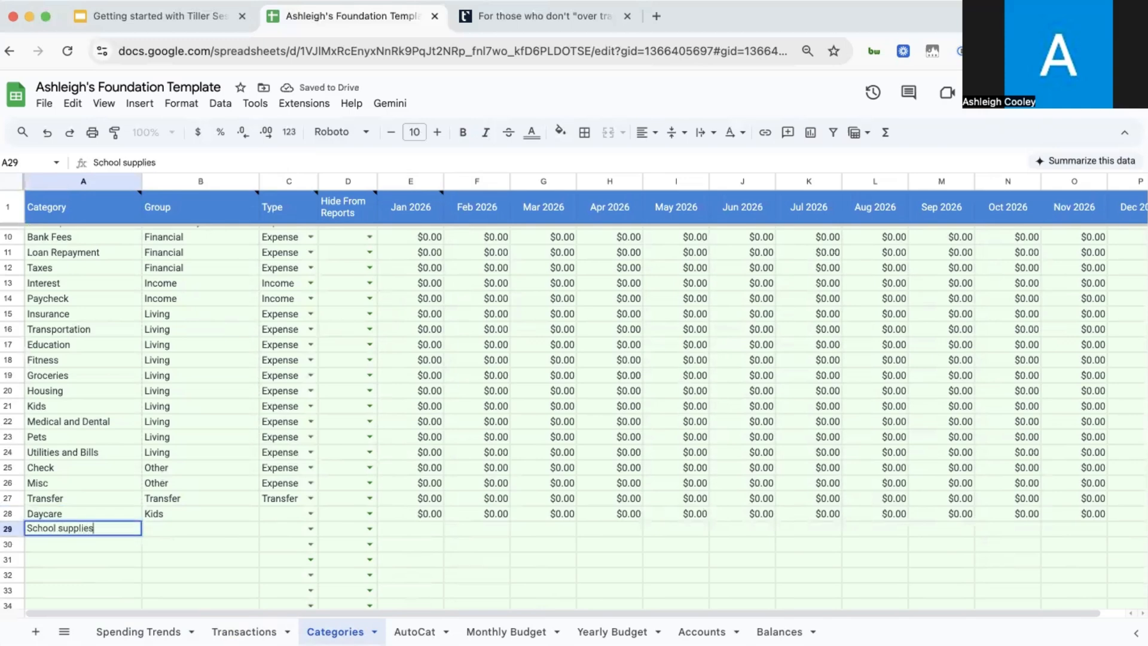
key("Return")
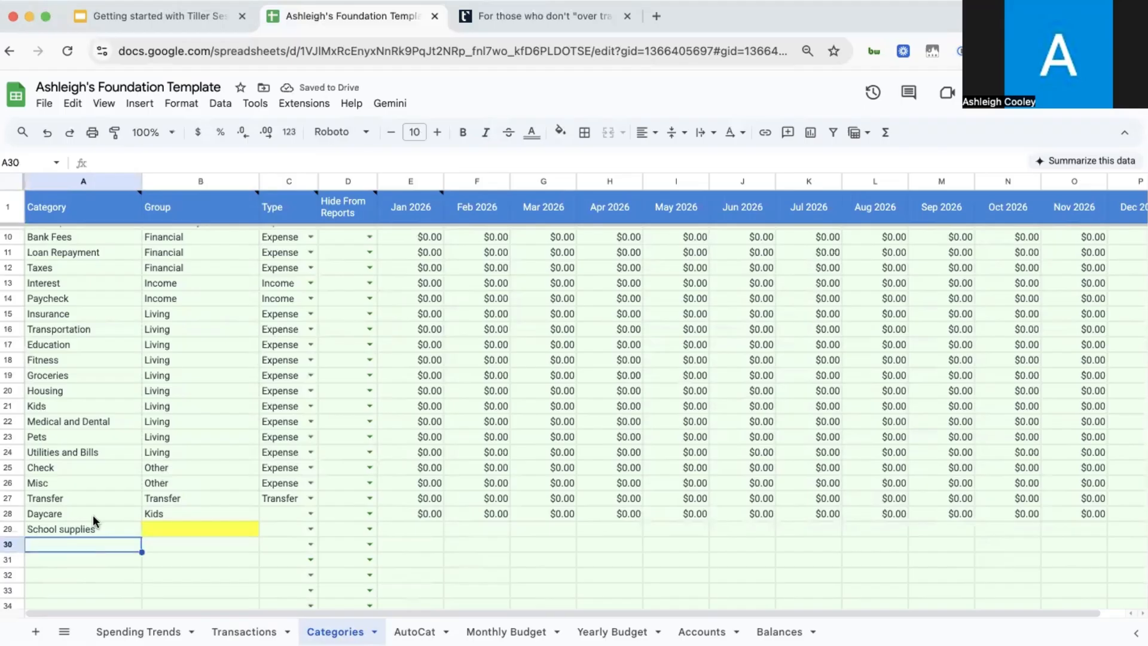
type("Entern")
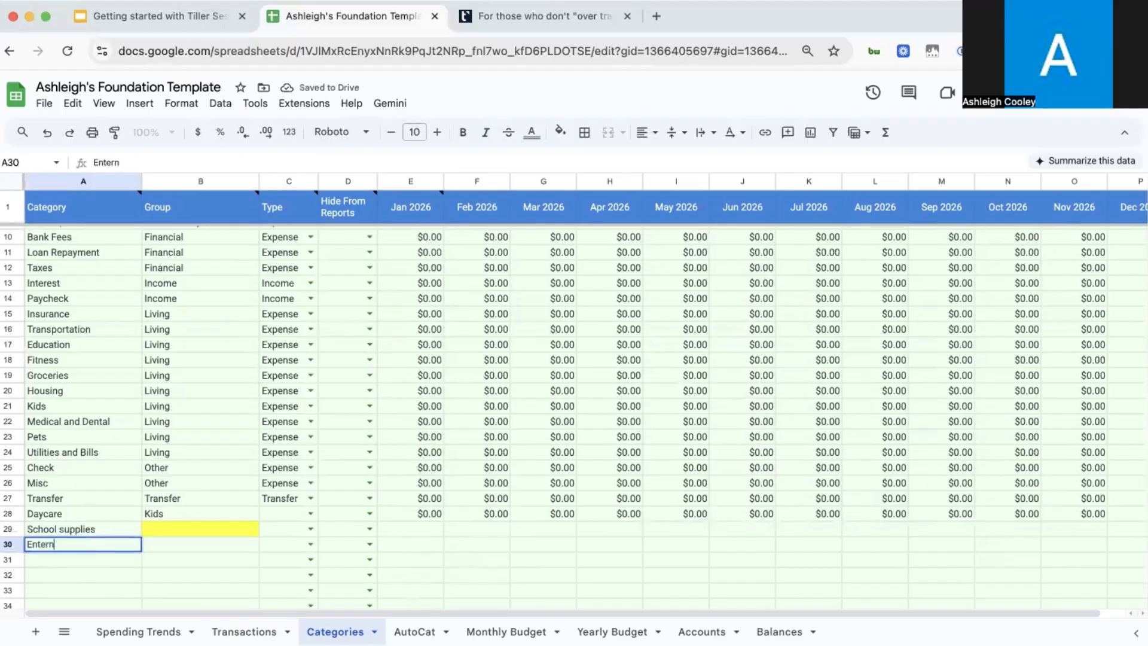
key("BackSpace")
type("tainment")
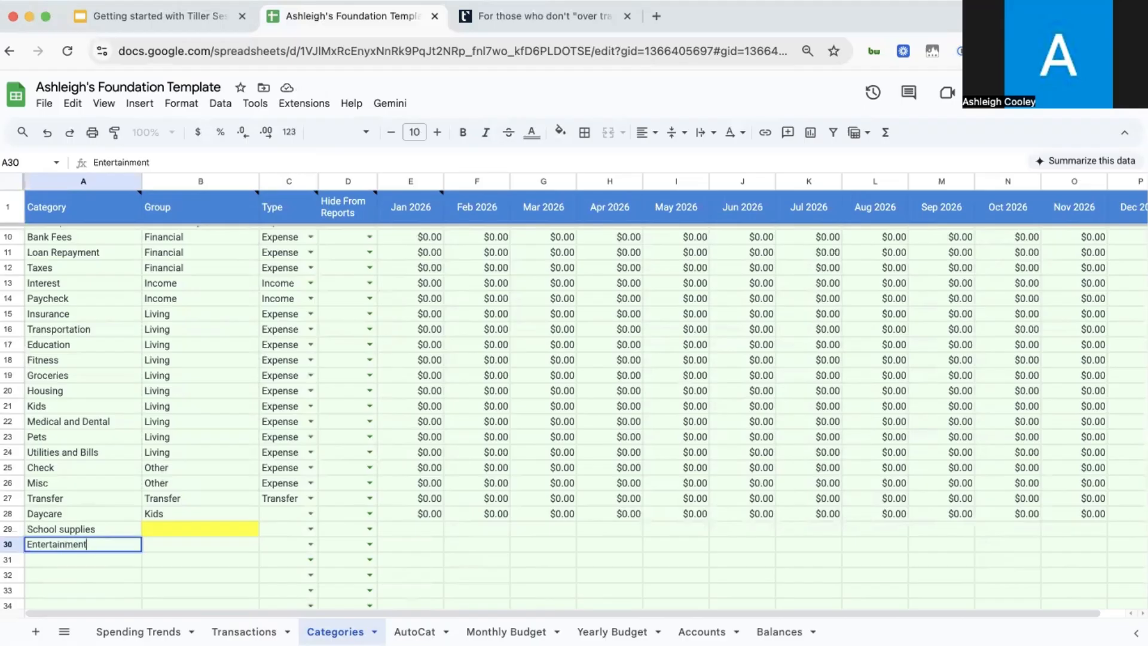
type(" - kids")
key("Tab")
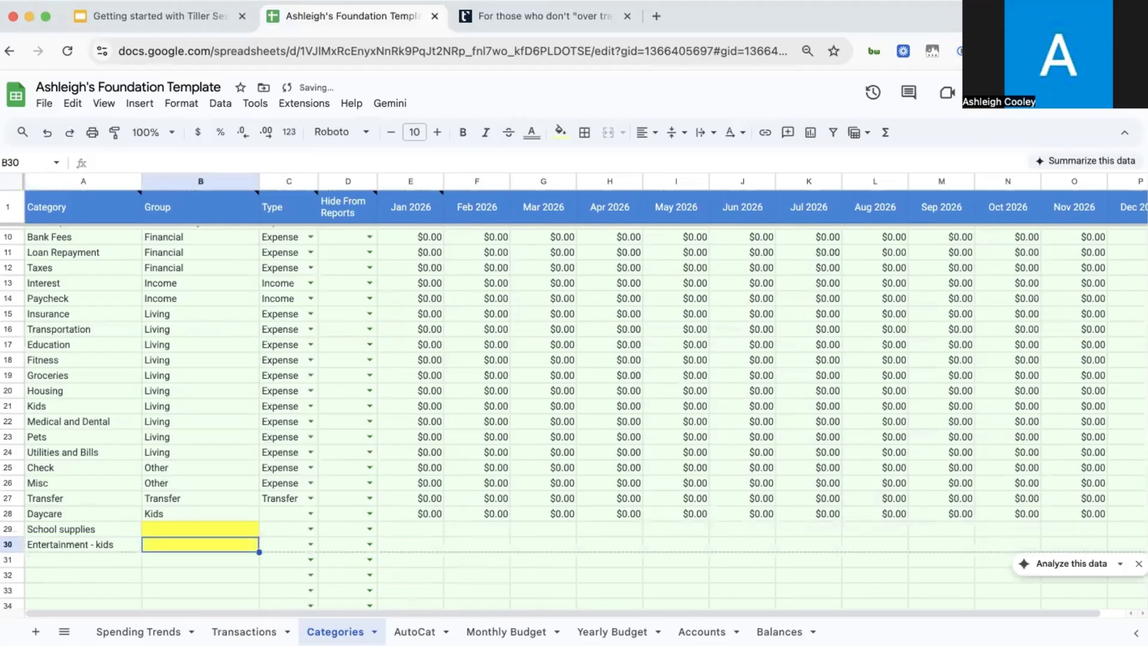
Step: Copy the Kids group from the Daycare row to the School supplies and Entertainment - kids rows
left_click(67, 542)
left_click(72, 529)
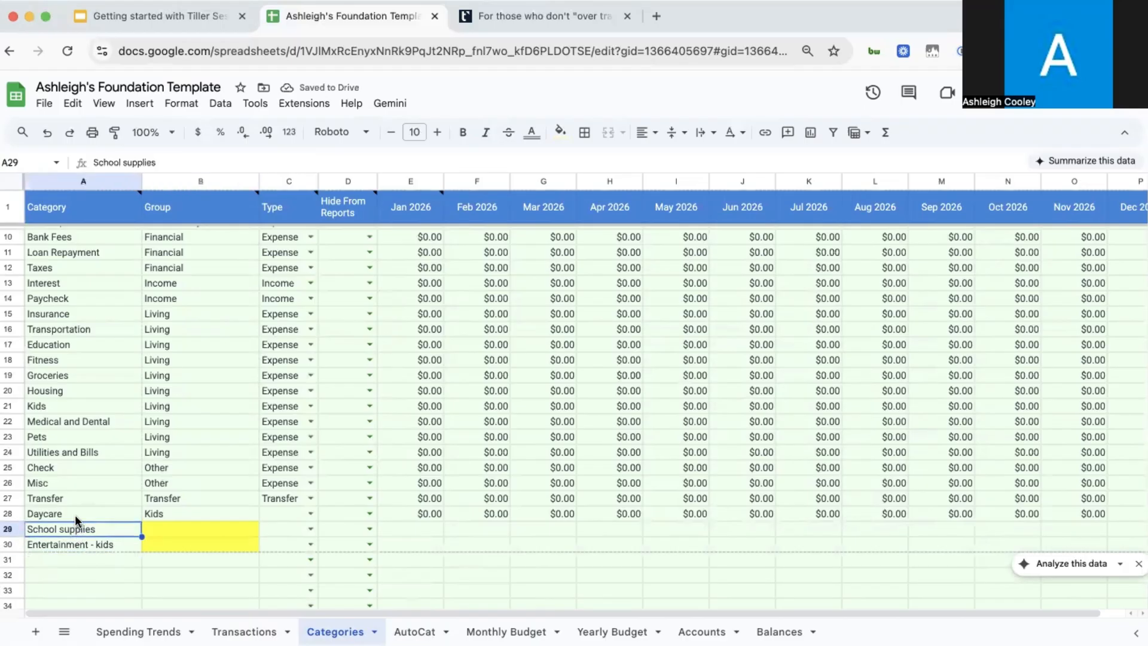
left_click(157, 512)
mouse_move(197, 527)
left_mouse_down()
mouse_move(196, 542)
mouse_move(196, 529)
left_mouse_up()
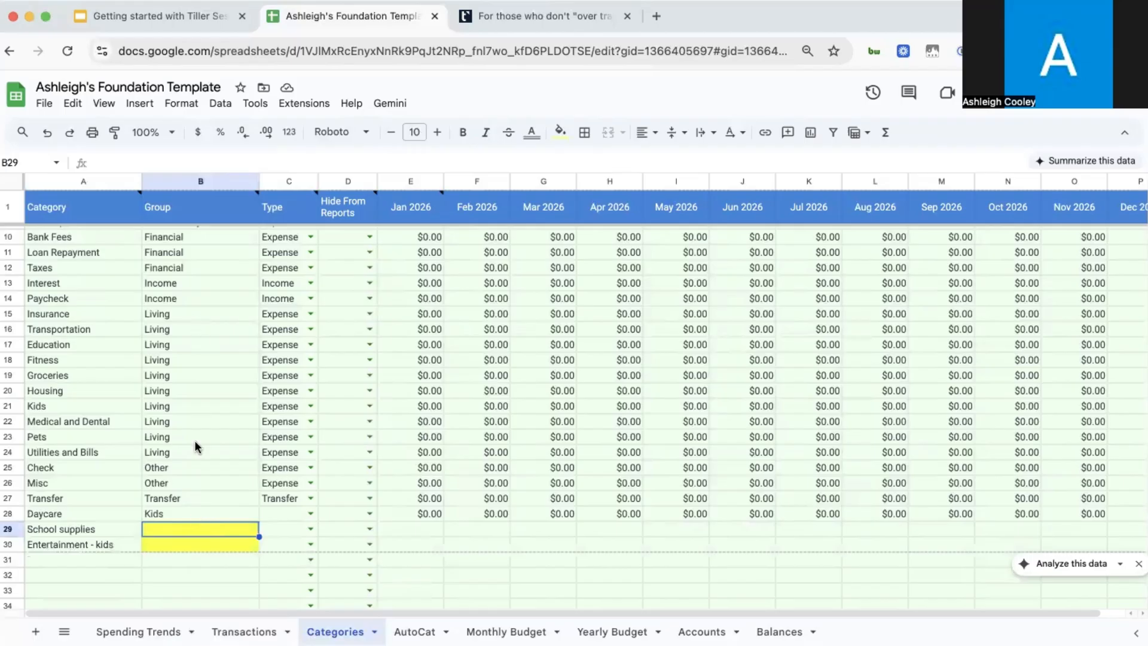
left_click(199, 512)
key("ctrl+c")
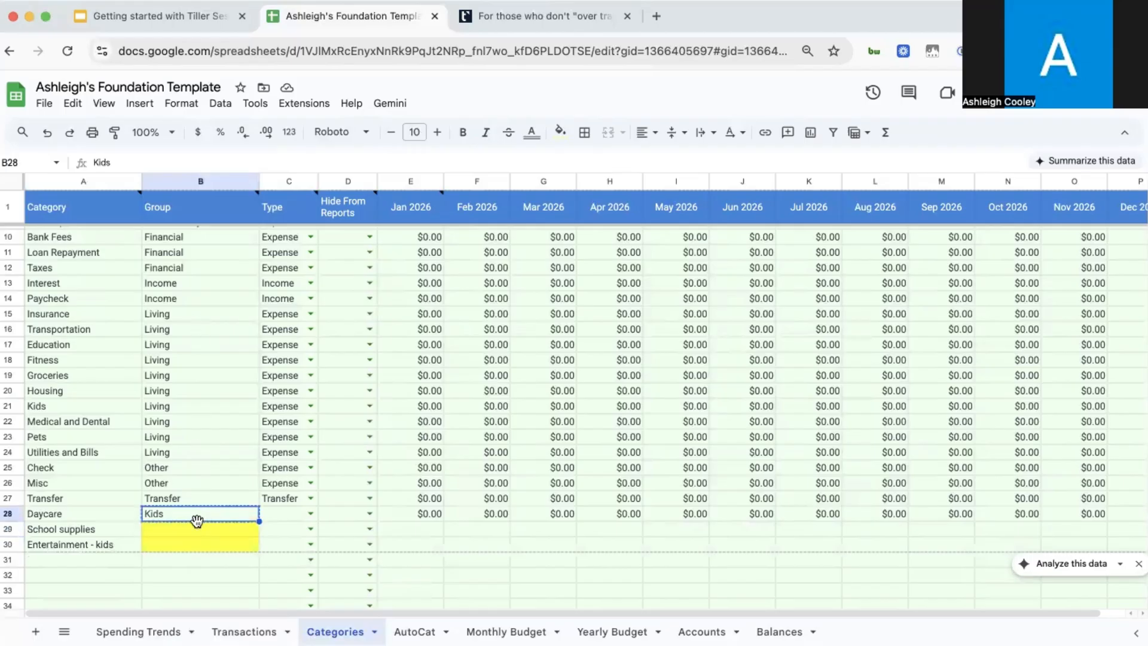
left_click(196, 531)
left_click_drag(196, 532, 196, 539)
key("ctrl+v")
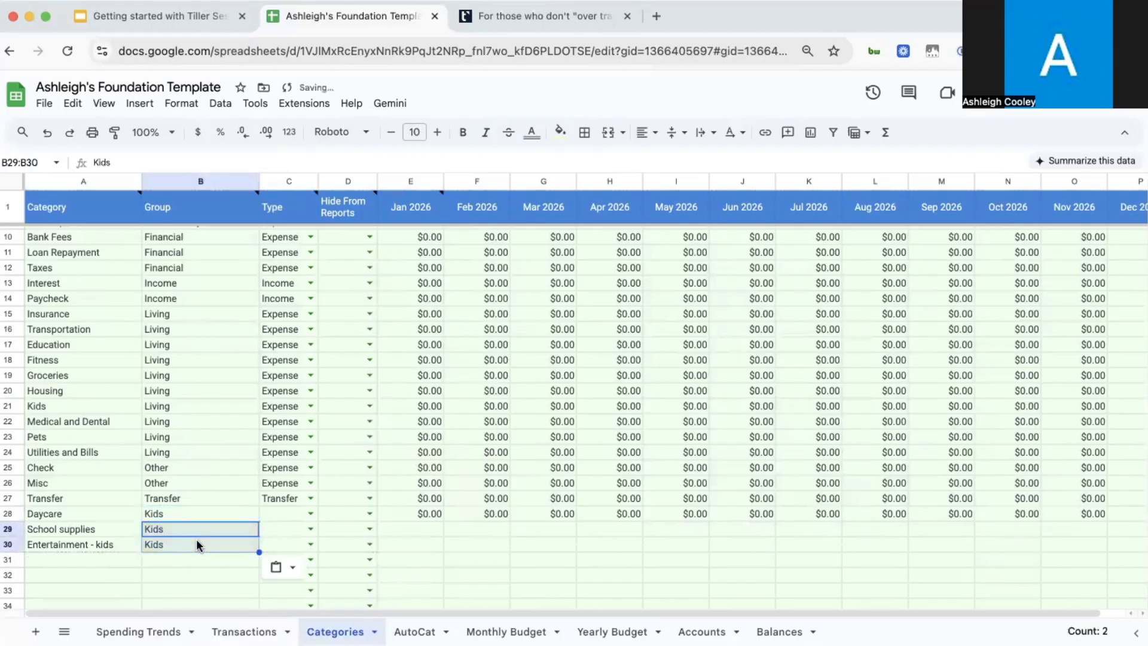
Step: Set the type to Expense for Daycare, School supplies and Entertainment - kids
left_click(311, 513)
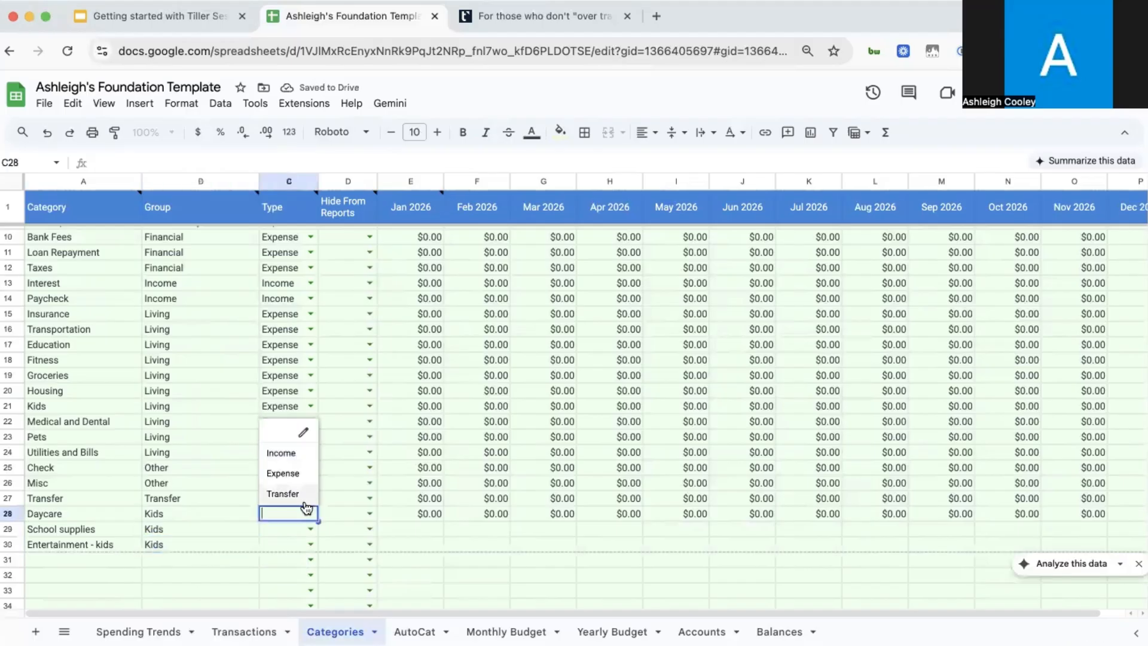
left_click(293, 477)
left_click(310, 529)
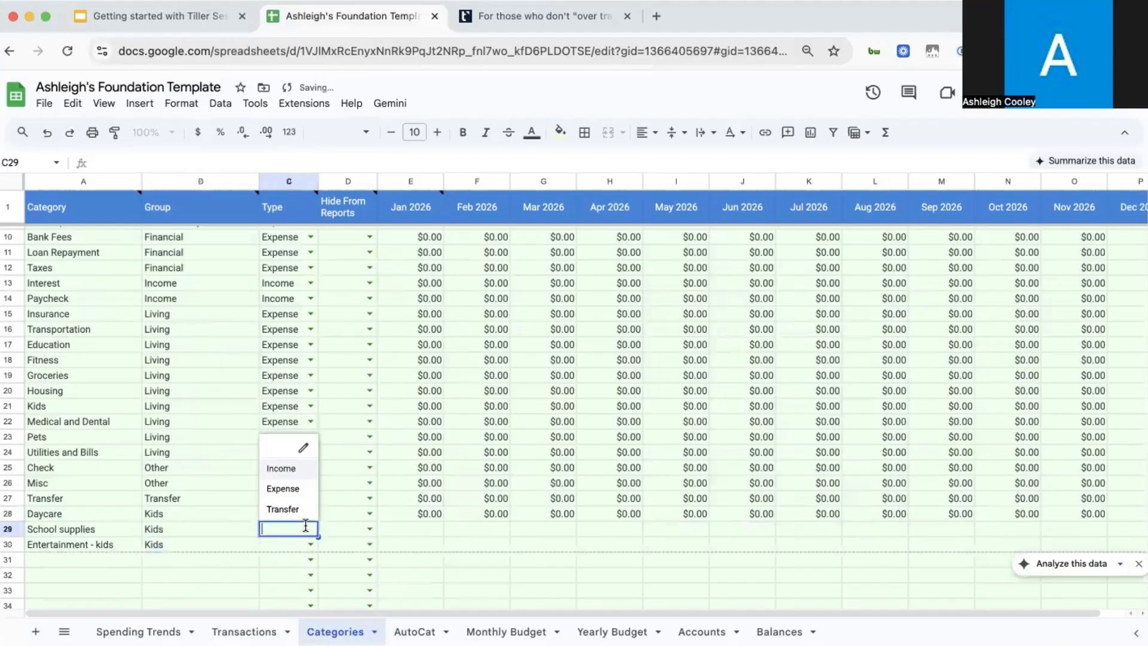
left_click(290, 488)
left_click(308, 543)
left_click(287, 506)
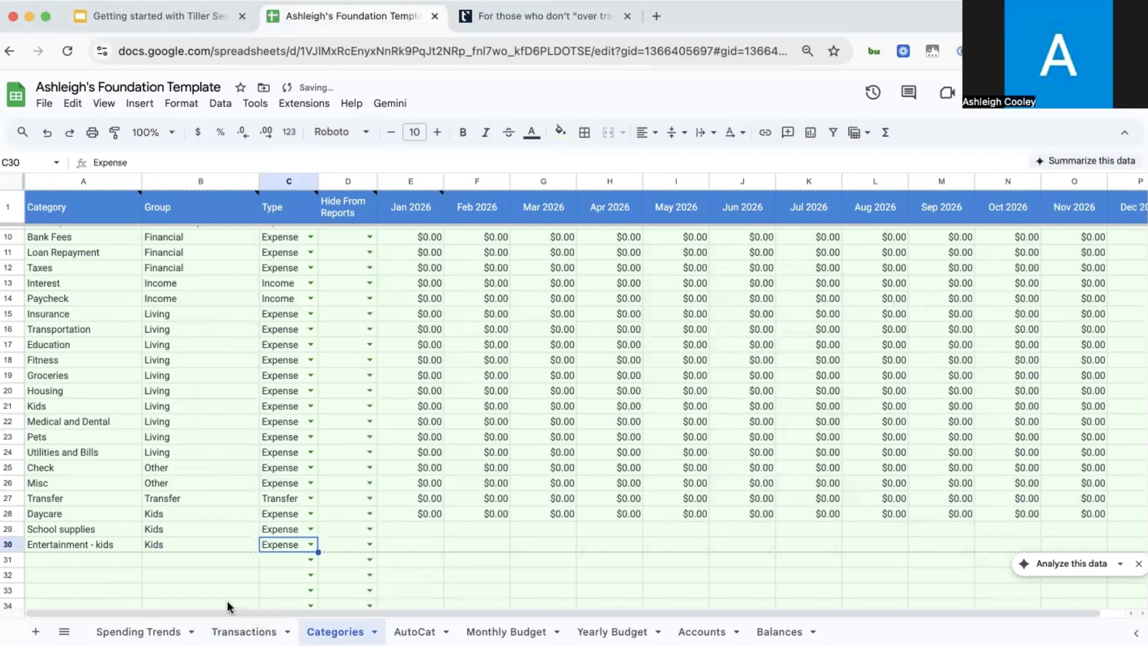
Step: Review the whole category list, including the Utilities and Bills row and the name of the Entertainment - kids category
left_click(237, 579)
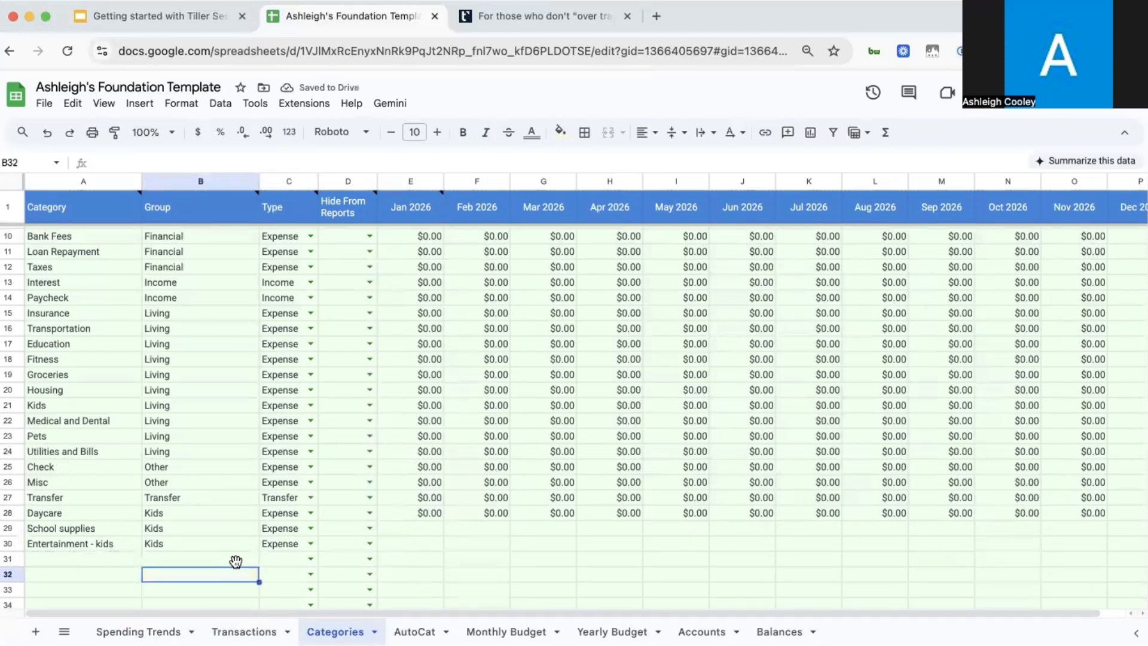
scroll(236, 568, "down", 2)
left_click(136, 412)
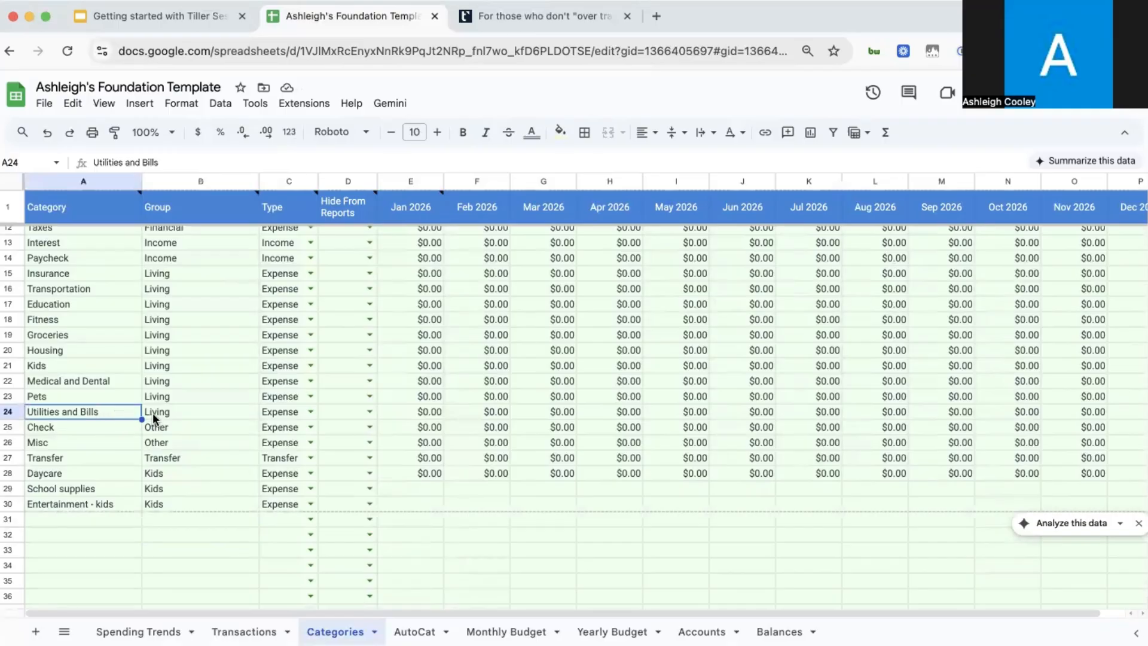
left_click(172, 522)
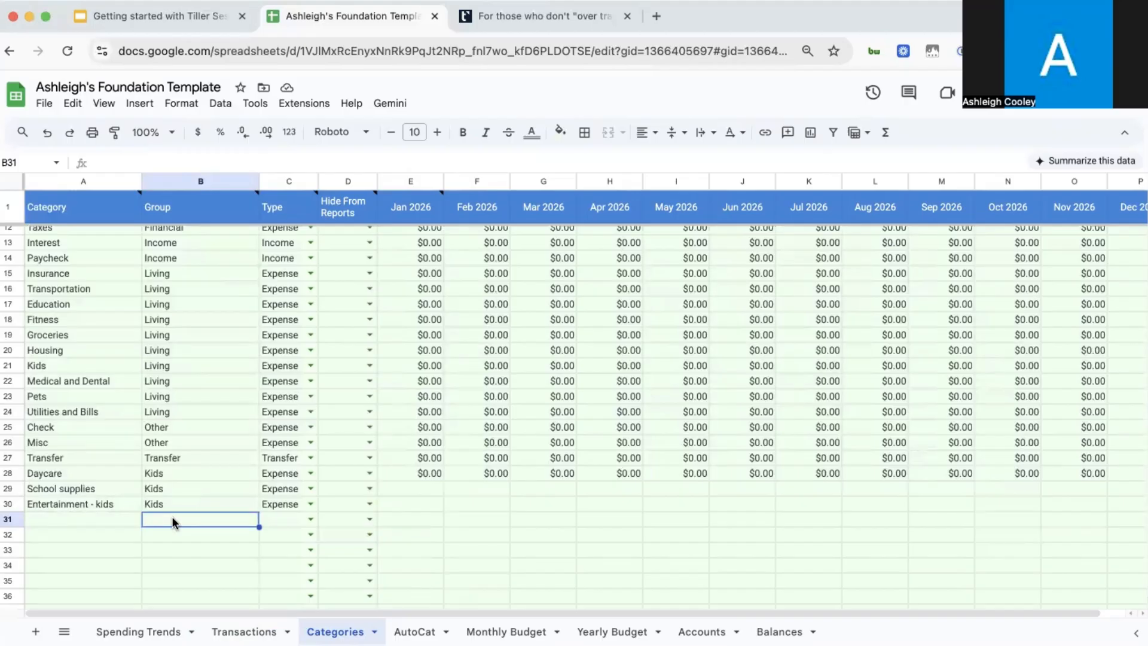
scroll(171, 515, "up", 5)
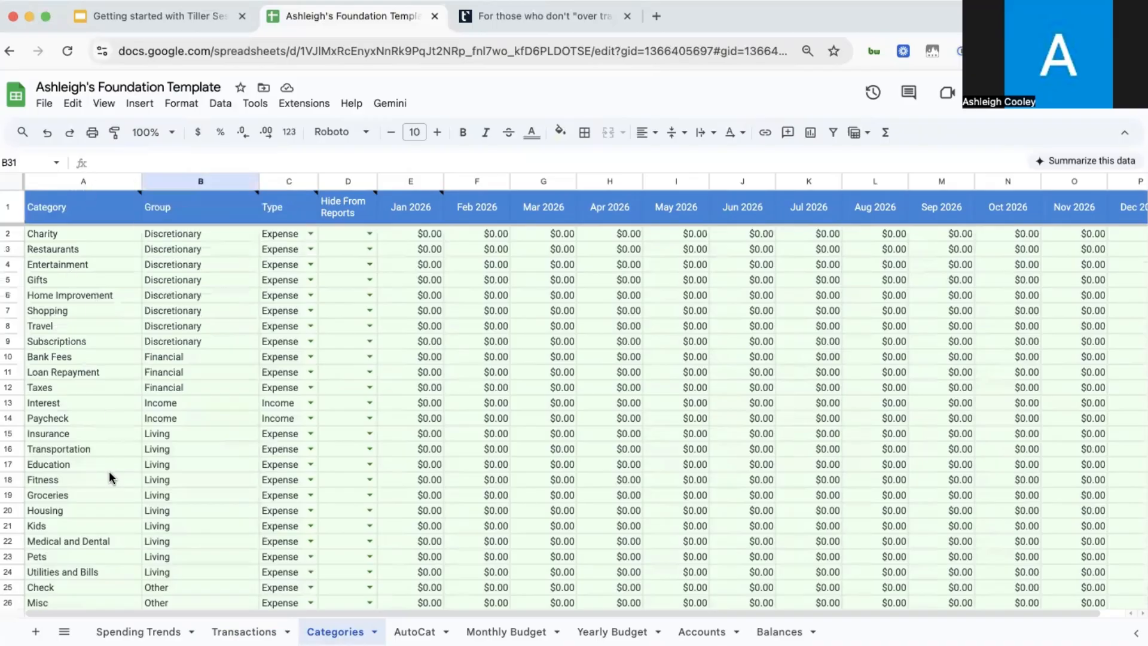
scroll(109, 472, "down", 5)
left_click(110, 501)
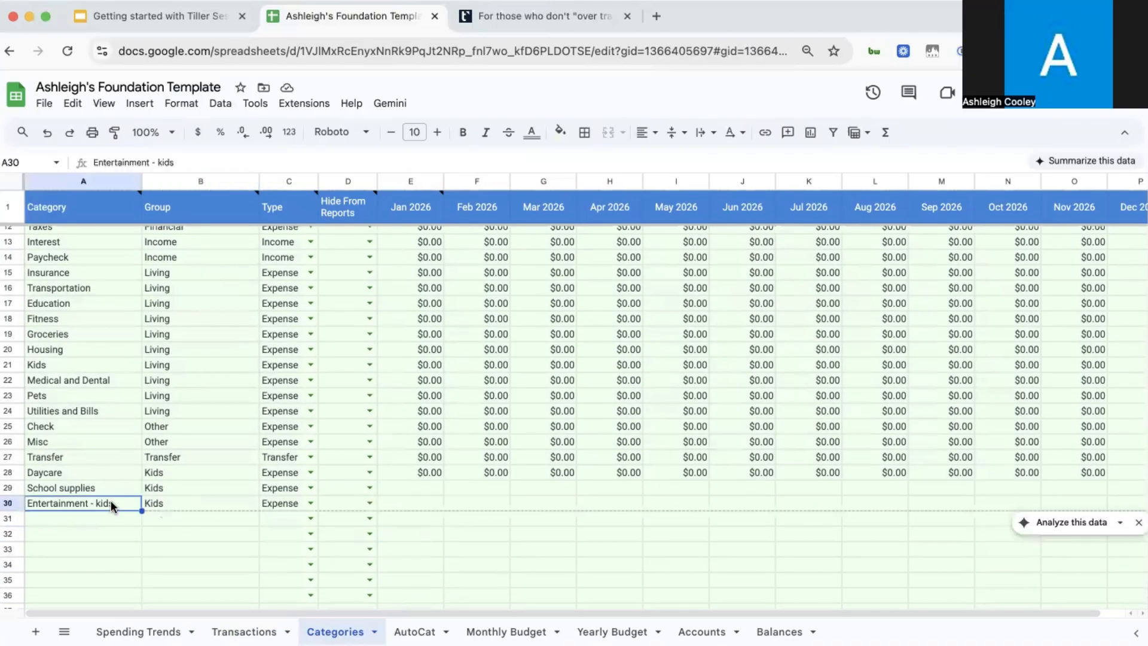
double_click(116, 502)
left_click(123, 513)
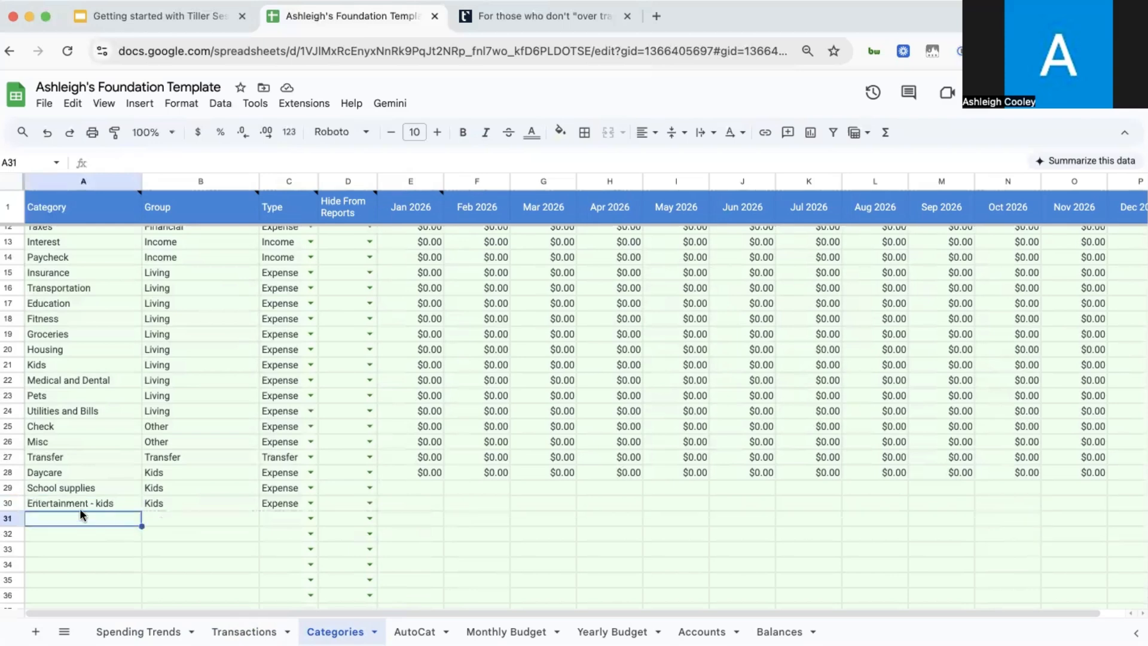
Step: In row 31, enter the category Education in the Kids group
left_click(174, 519)
type("Kids")
key("Left")
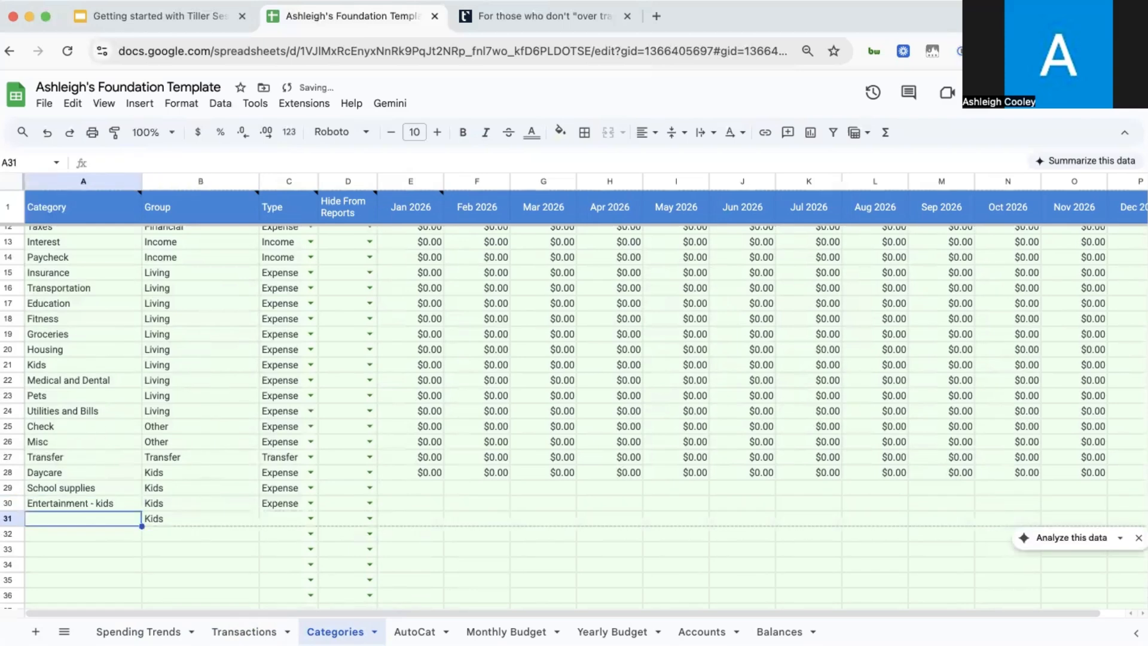
type("Education")
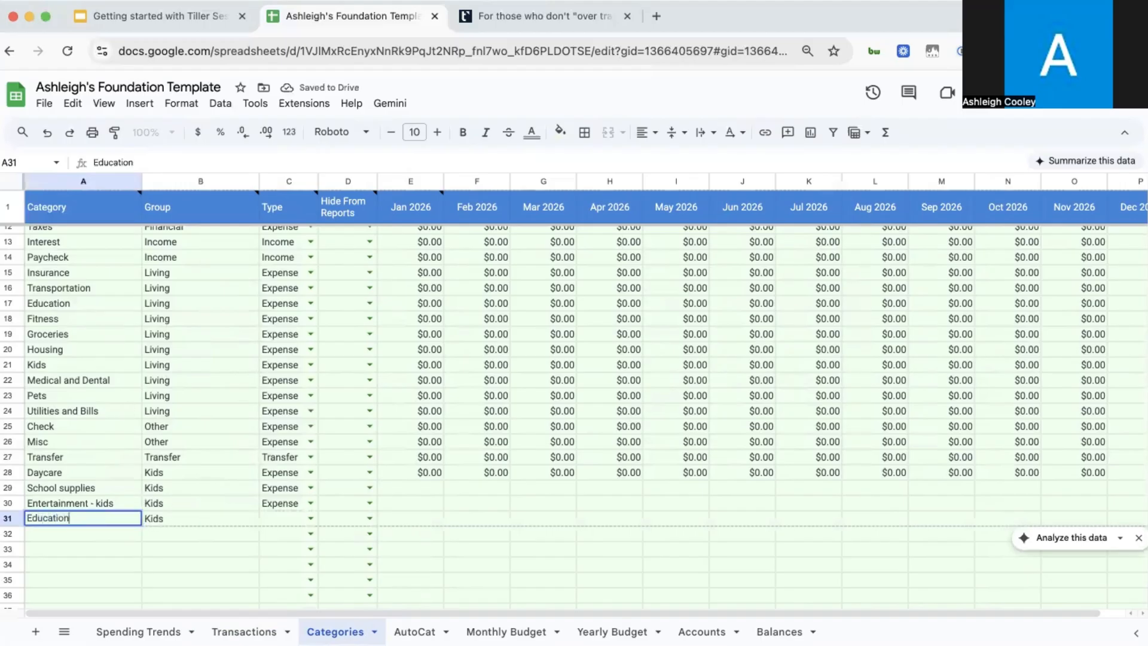
key("Tab")
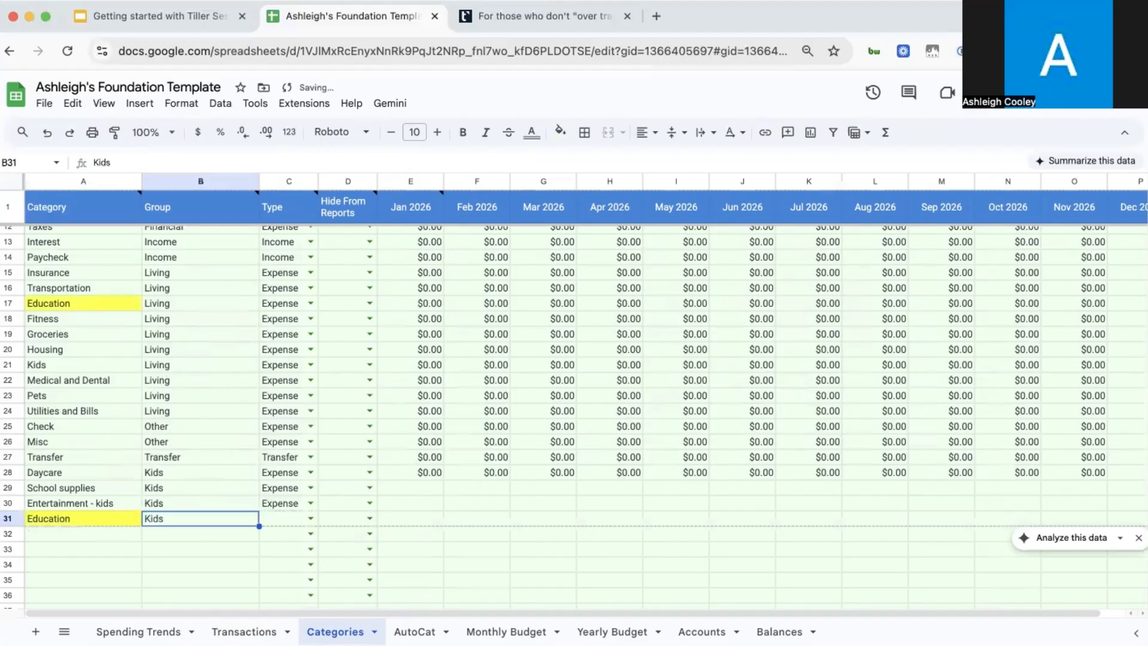
Step: Rename the duplicate Education category in row 31 as Education - Kids
left_click(80, 299)
left_click(70, 520)
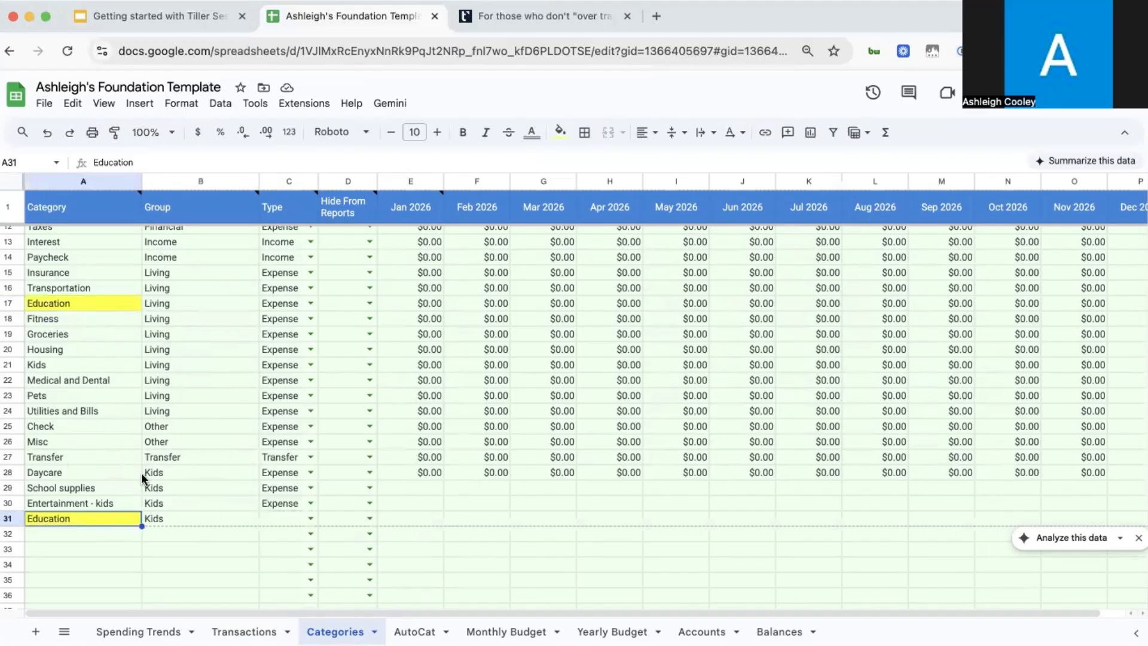
double_click(122, 518)
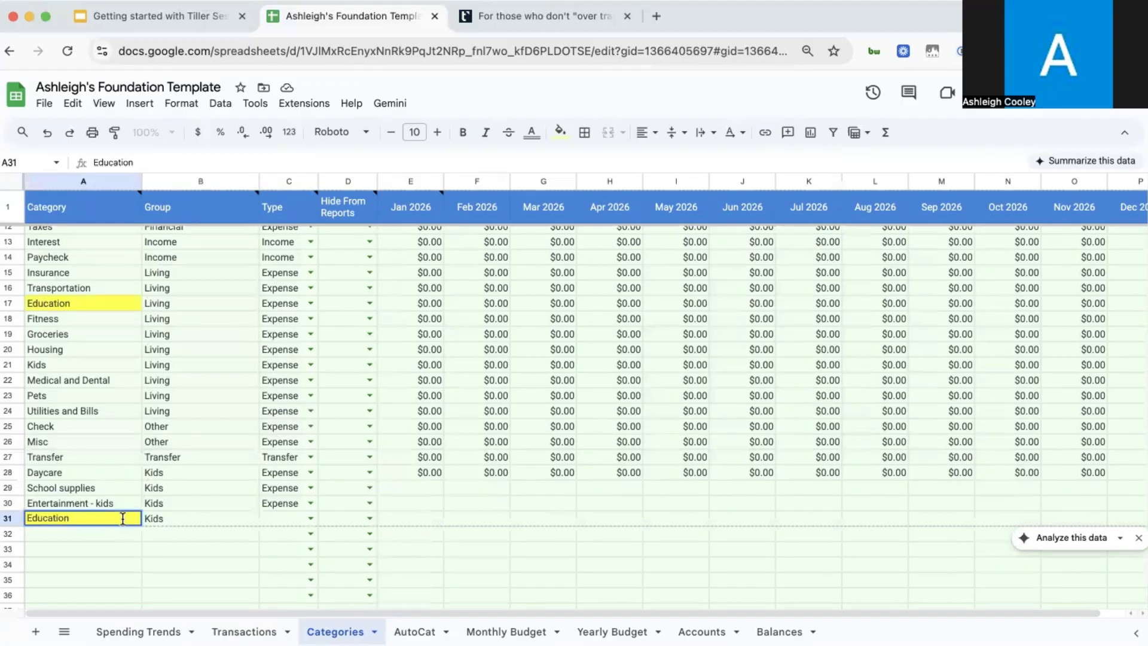
type("- Kids")
key("Tab")
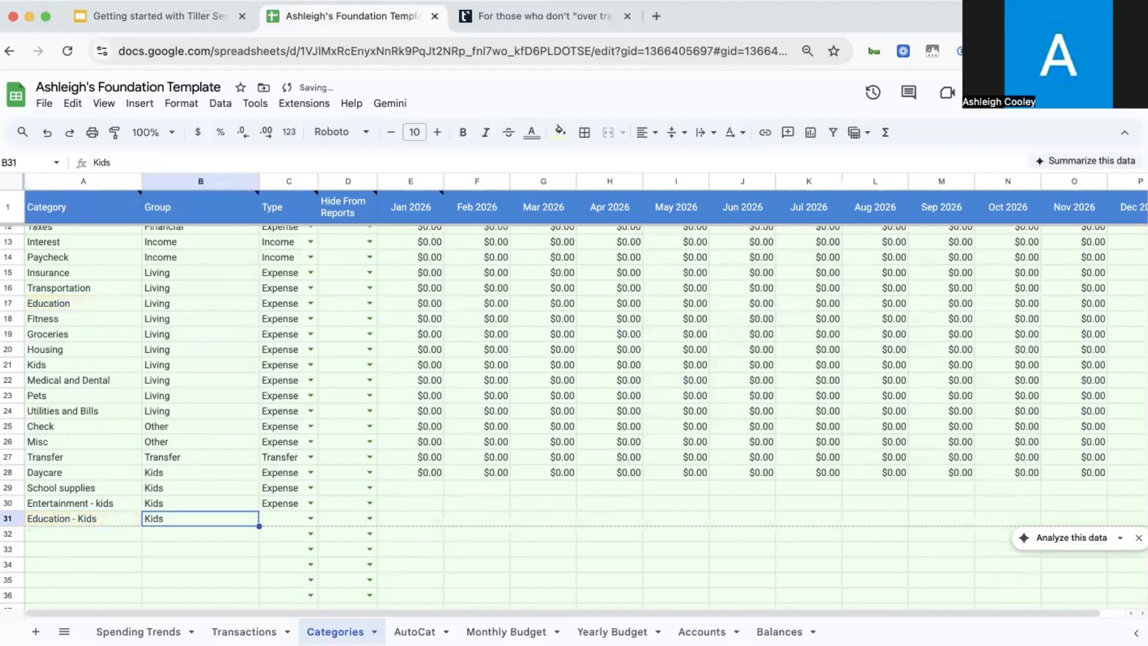
Step: Set the type of the Education - Kids category to Expense
left_click(310, 518)
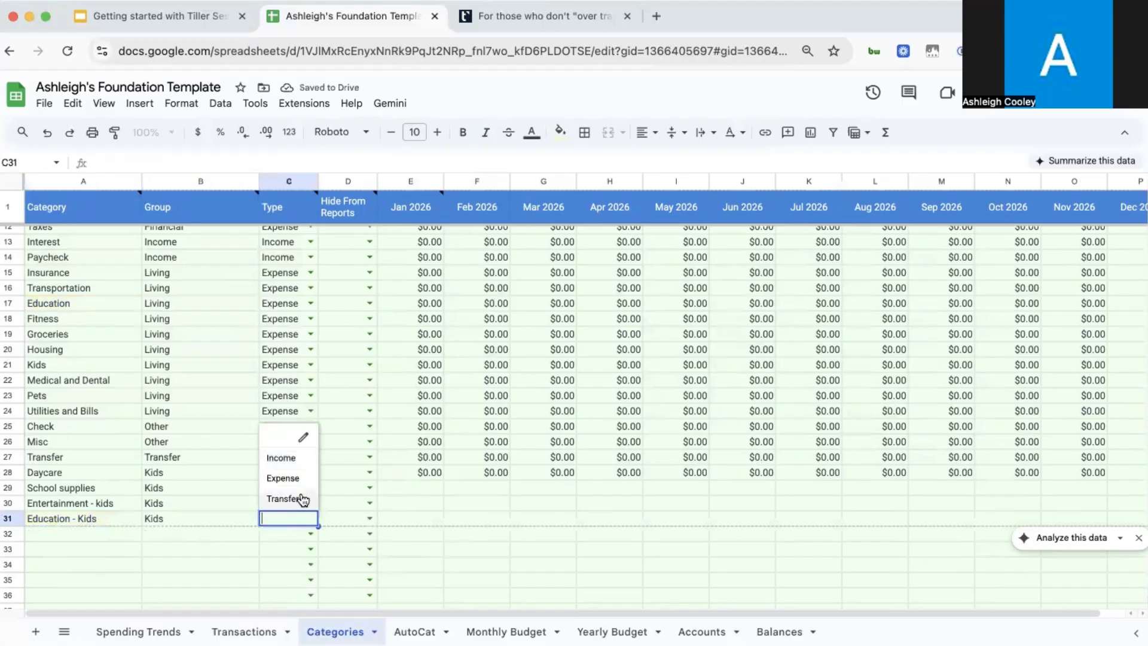
left_click(299, 481)
left_click(180, 565)
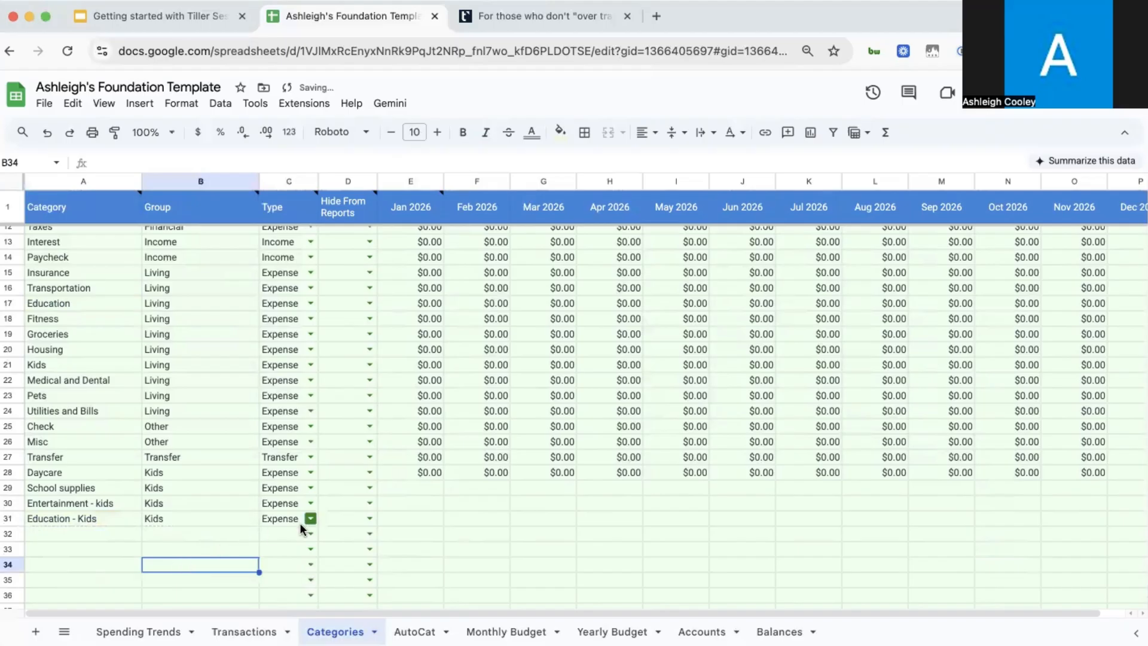
scroll(390, 392, "up", 5)
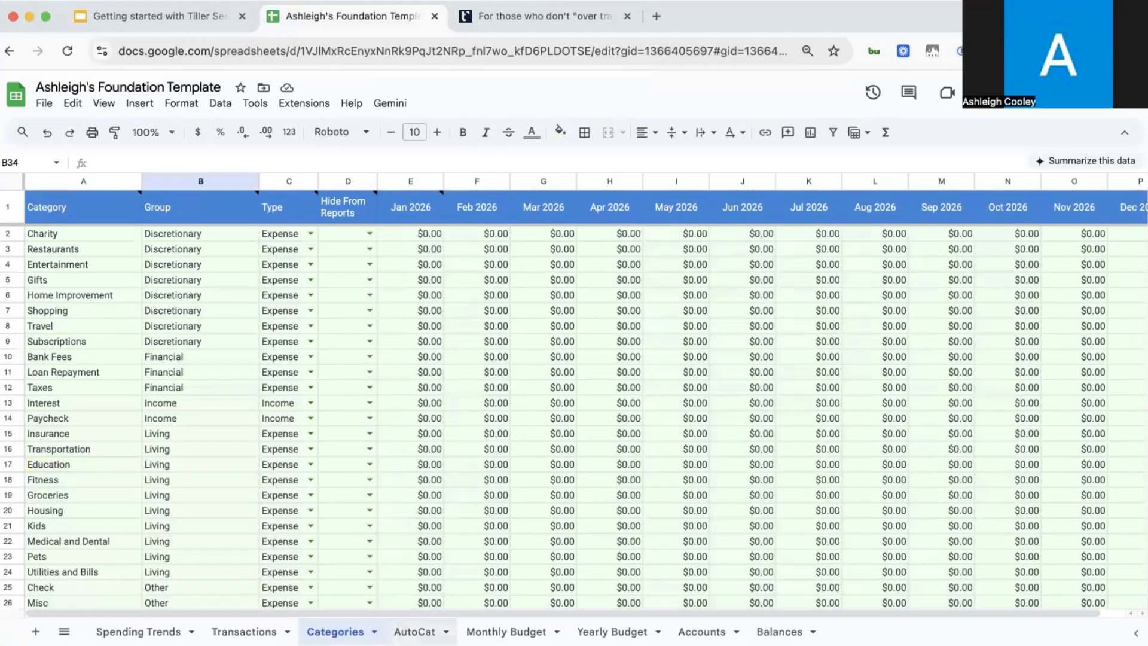
Step: Open the AutoCat sheet and examine the description keywords of the existing rules, from grocery down to chick-fil-a
left_click(415, 632)
left_click(711, 404)
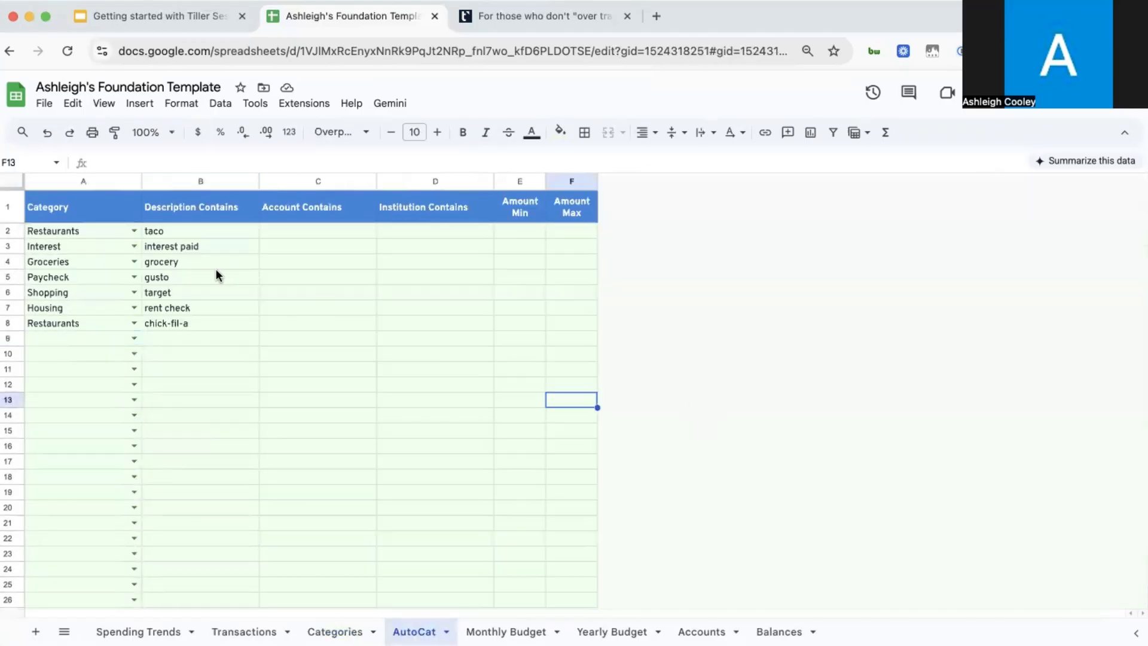
left_click_drag(216, 268, 214, 325)
left_click(216, 328)
left_click_drag(210, 262, 209, 321)
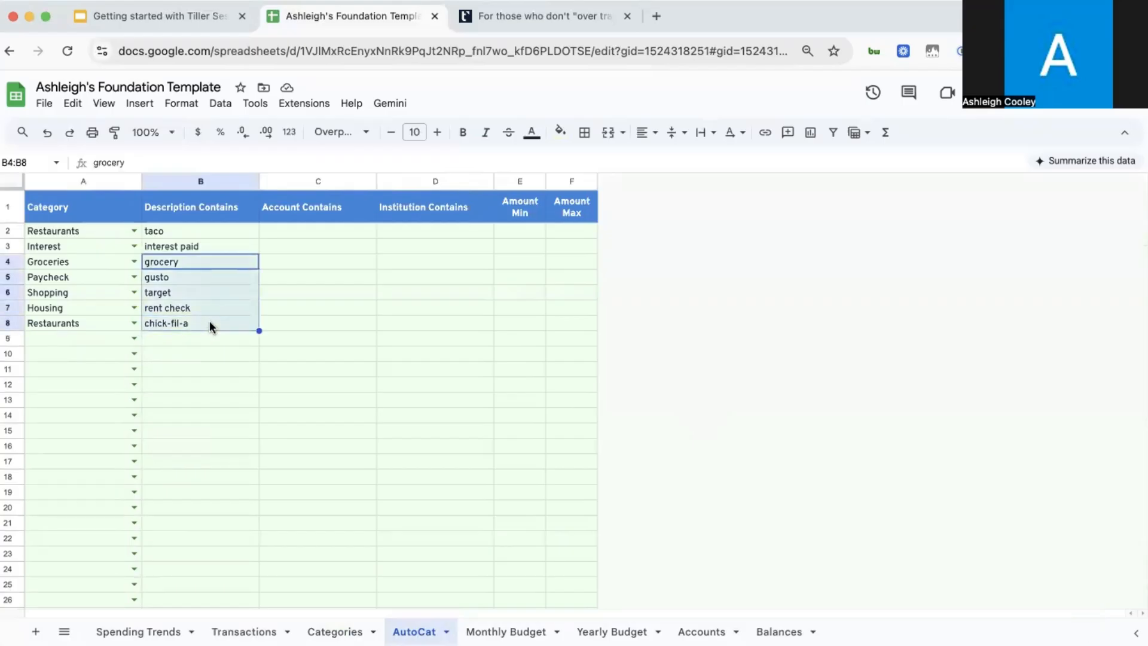
left_click(209, 321)
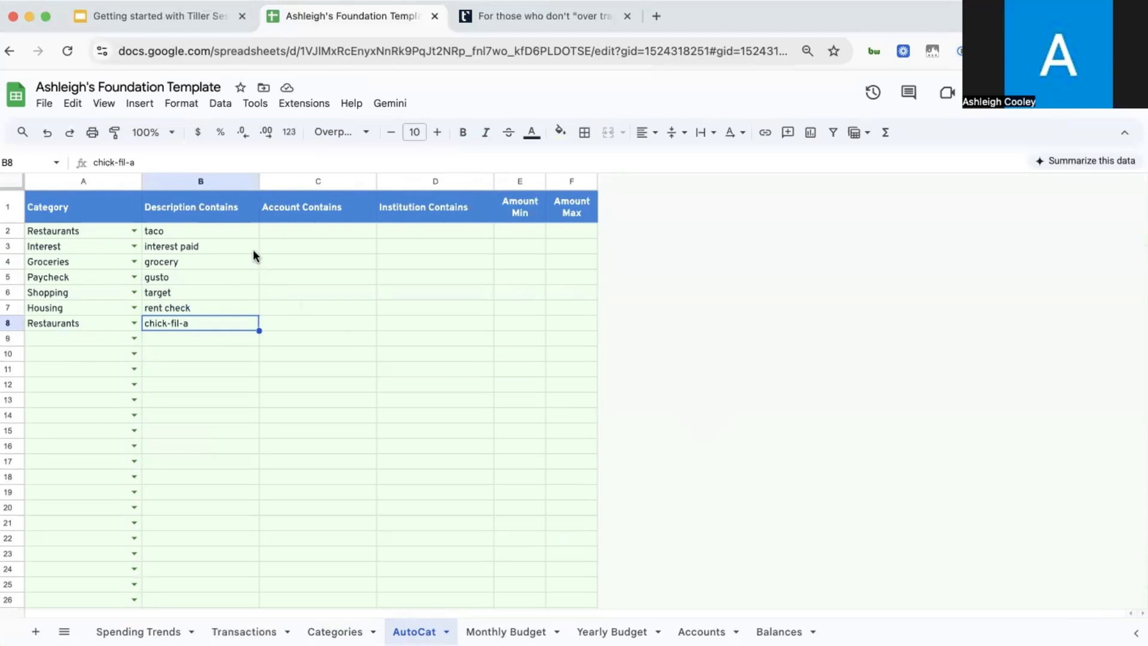
Step: Review the AutoCat criteria columns: Description Contains, Account Contains, Institution Contains, Amount Min and Amount Max
left_click(188, 205)
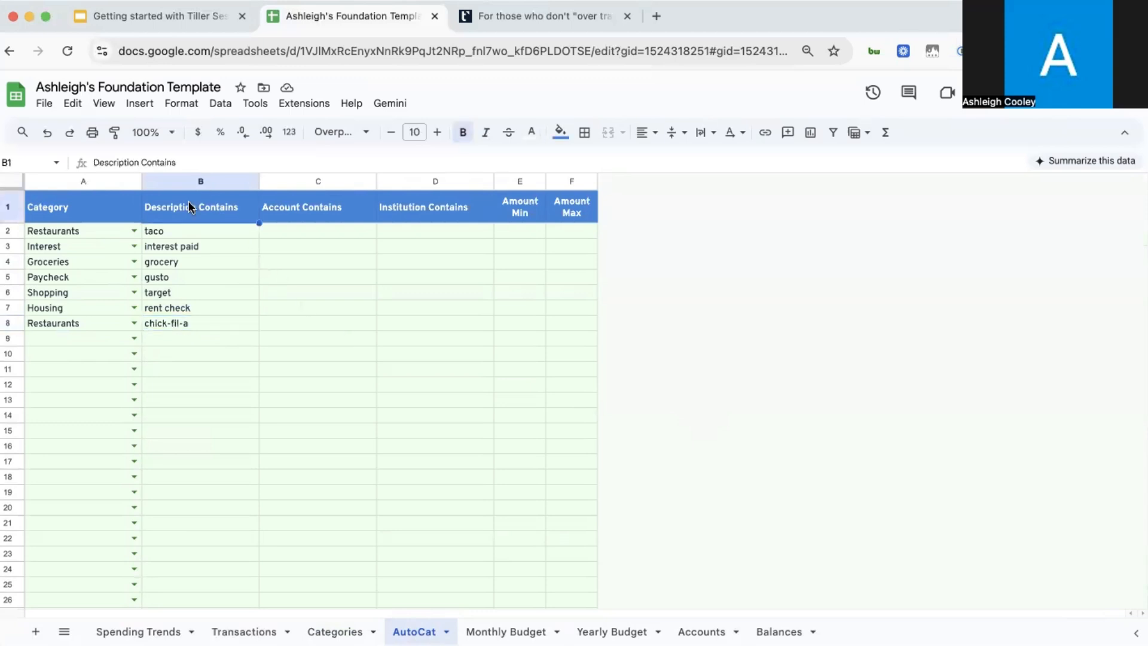
left_click(288, 217)
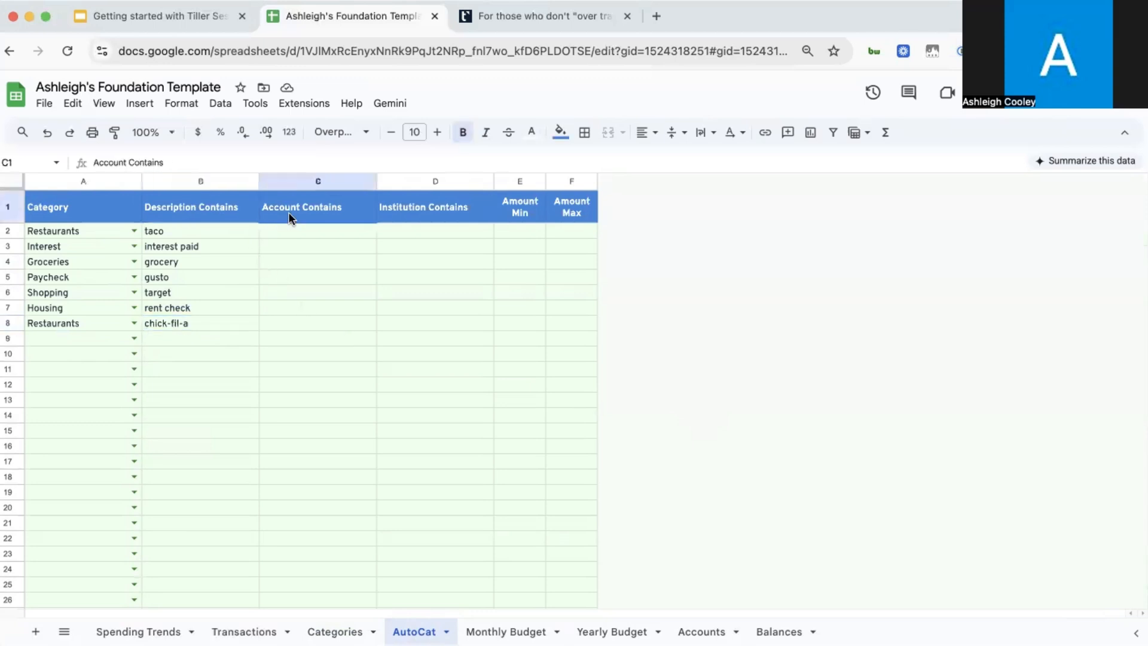
left_click(422, 208)
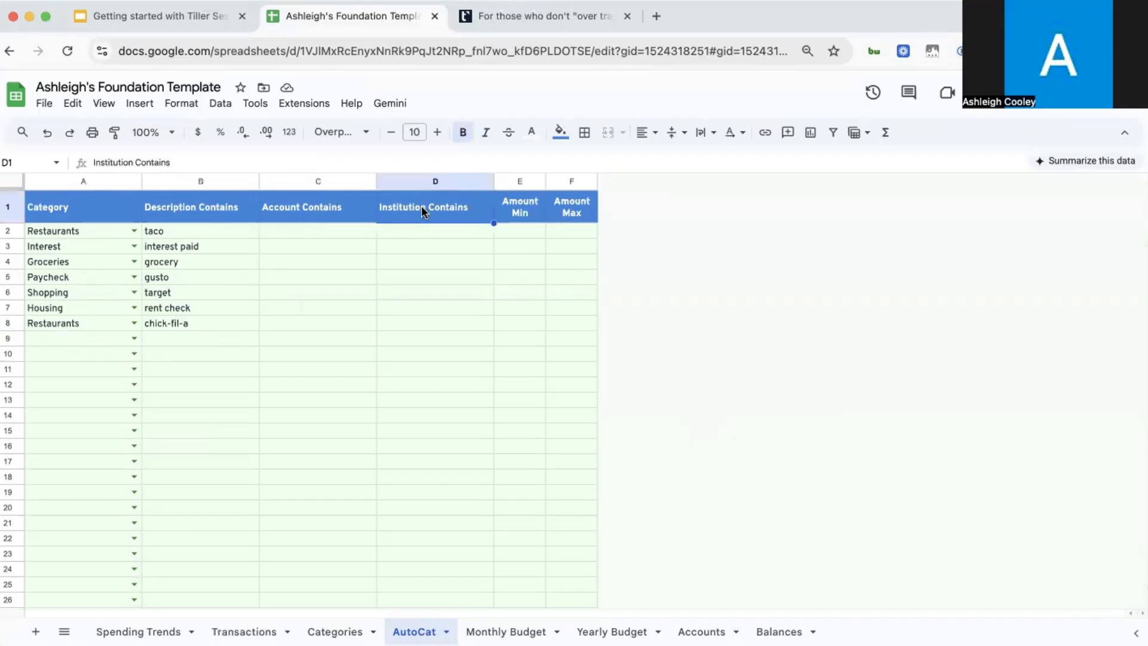
left_click(516, 219)
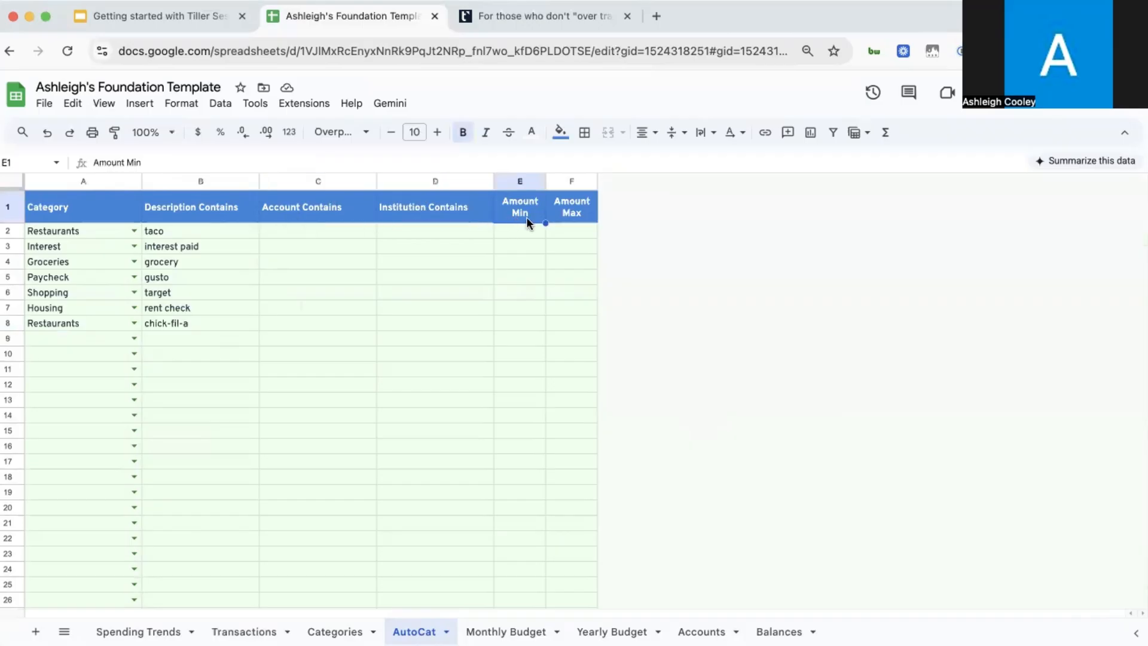
left_click(565, 217)
key("Down")
key("Down")
left_click(531, 292)
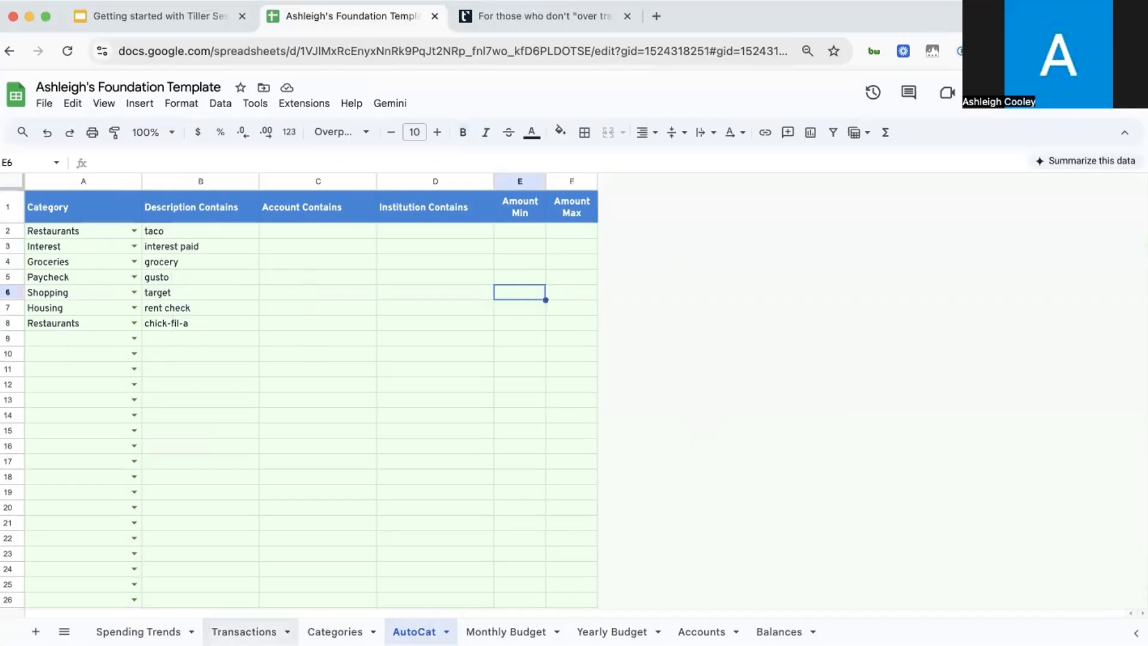
Step: Check the Amazon transaction's description in the Transactions sheet and return to the AutoCat sheet
left_click(244, 631)
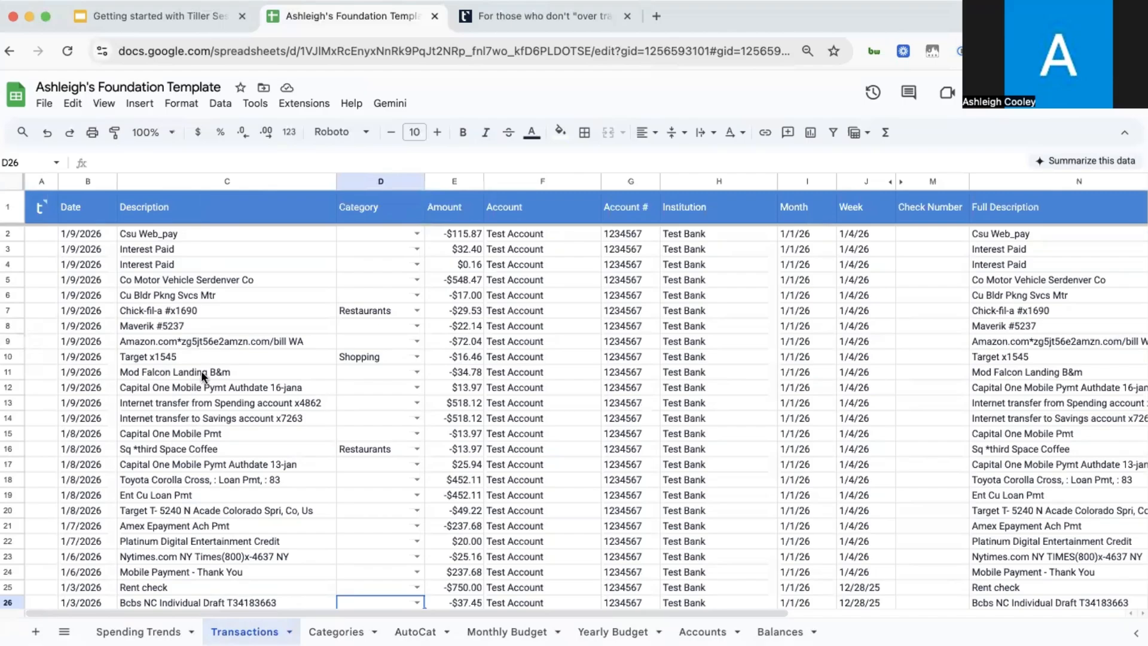
left_click(181, 337)
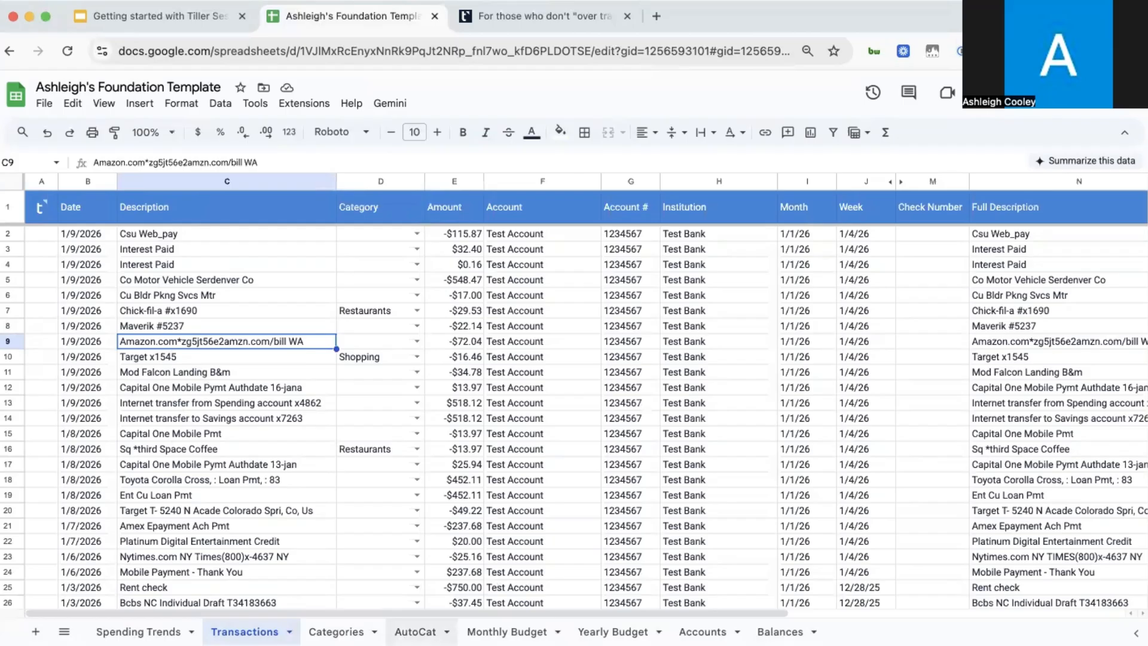
left_click(415, 631)
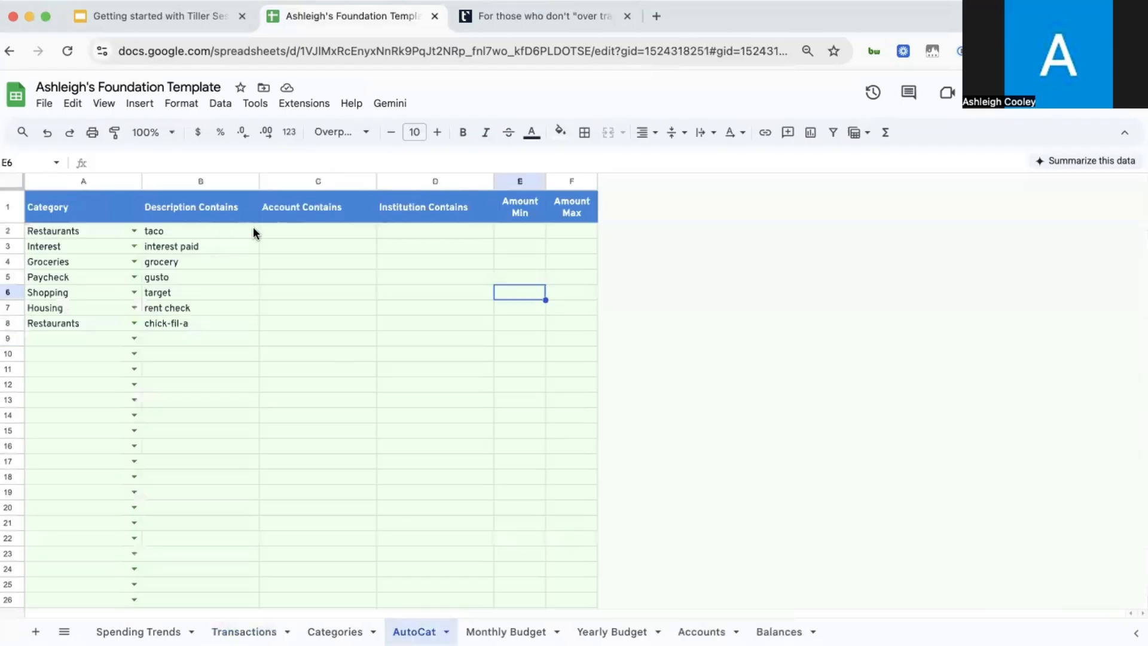
Step: In row 9, add an AutoCat rule assigning Home Improvement when the description contains "target"
left_click(134, 338)
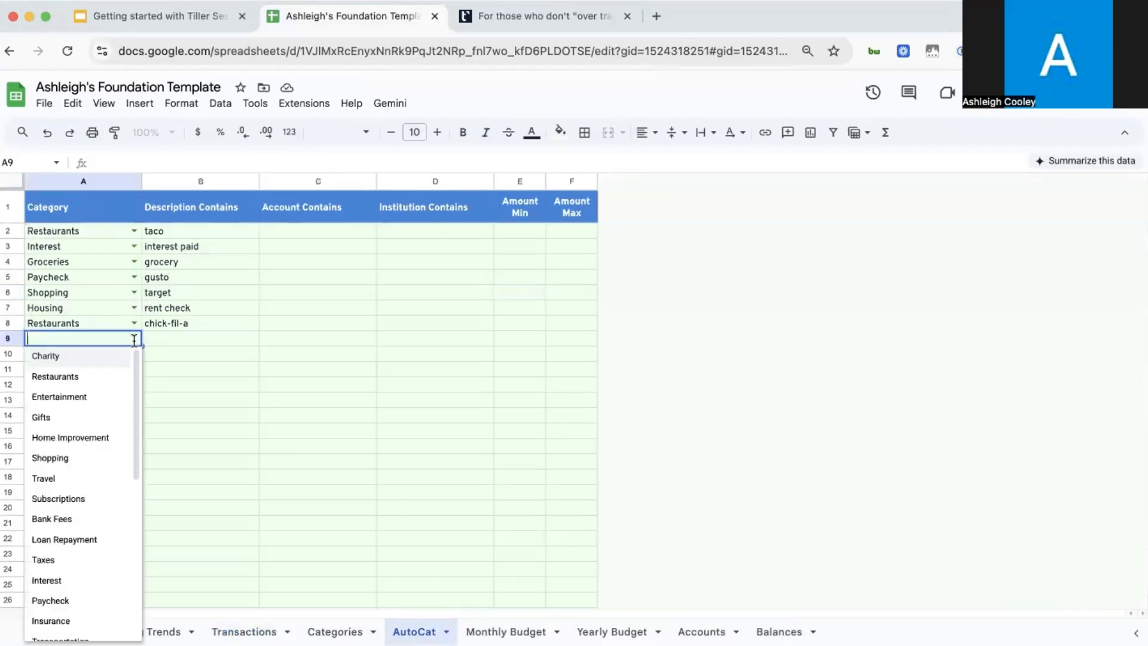
scroll(82, 489, "down", 4)
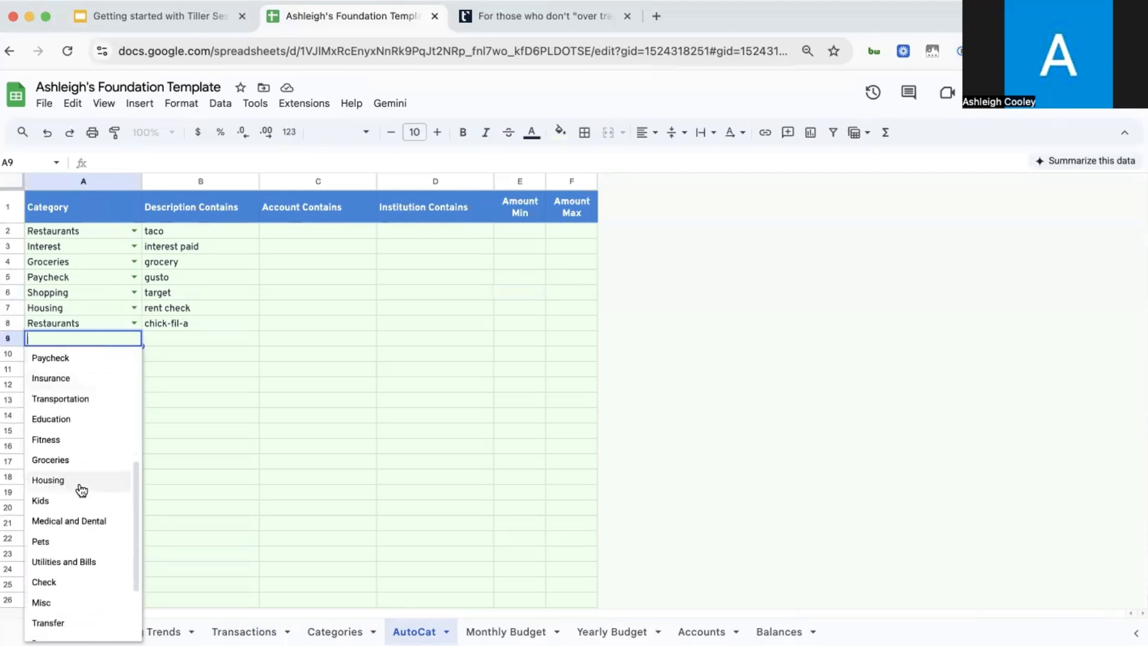
scroll(81, 490, "up", 4)
left_click(76, 426)
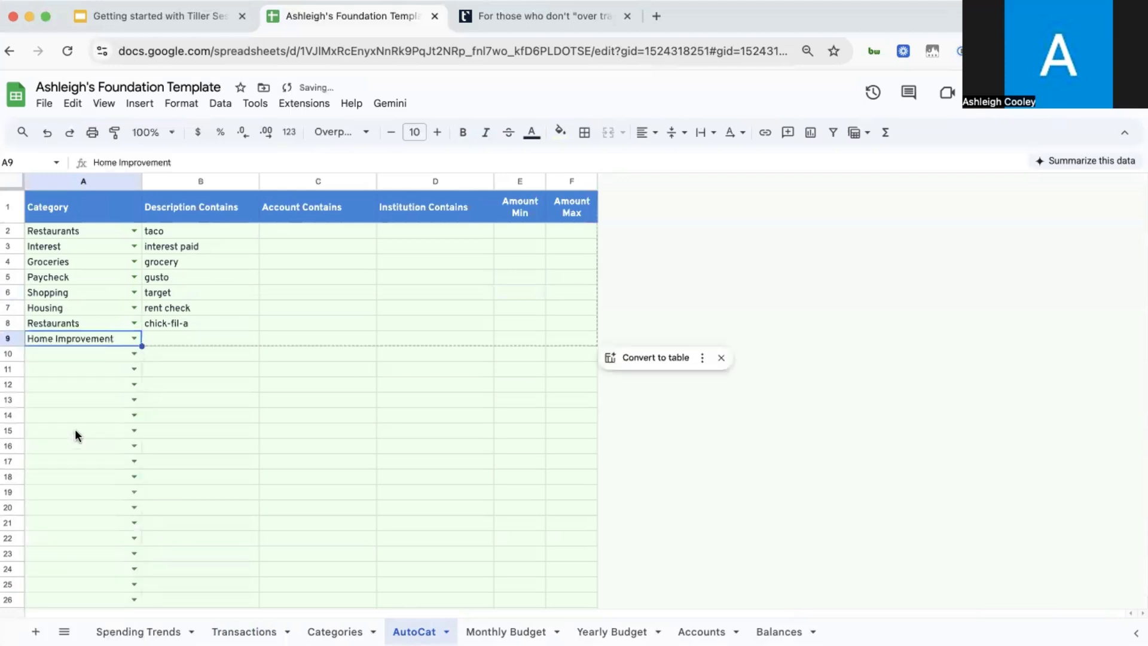
left_click(163, 340)
type("target")
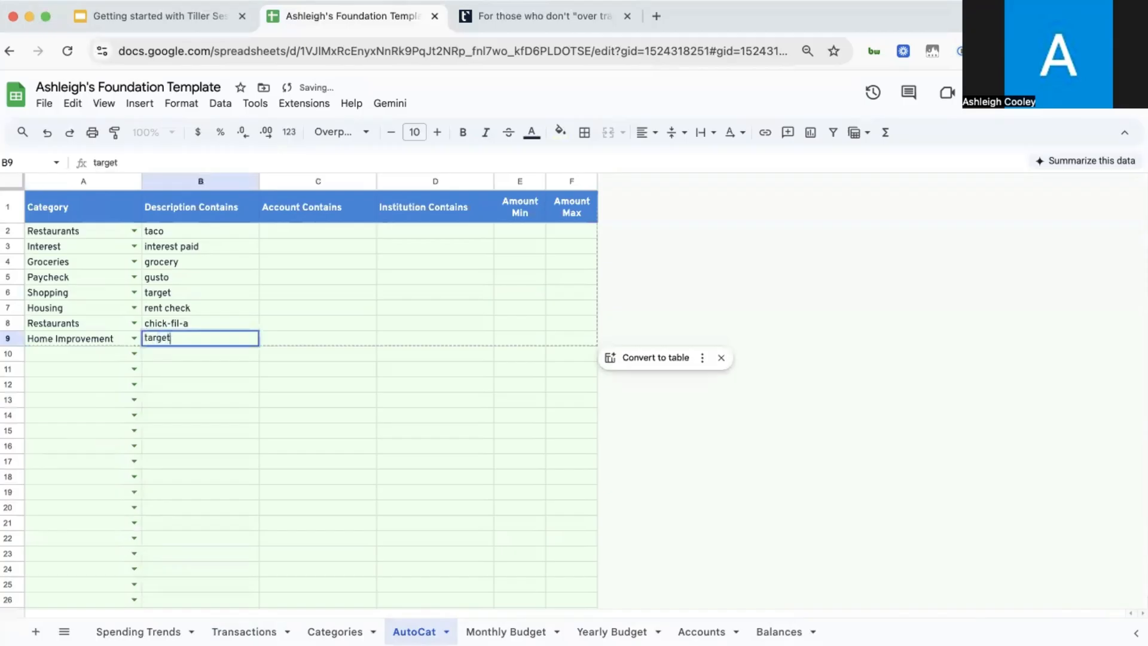
left_click(301, 348)
left_click(239, 338)
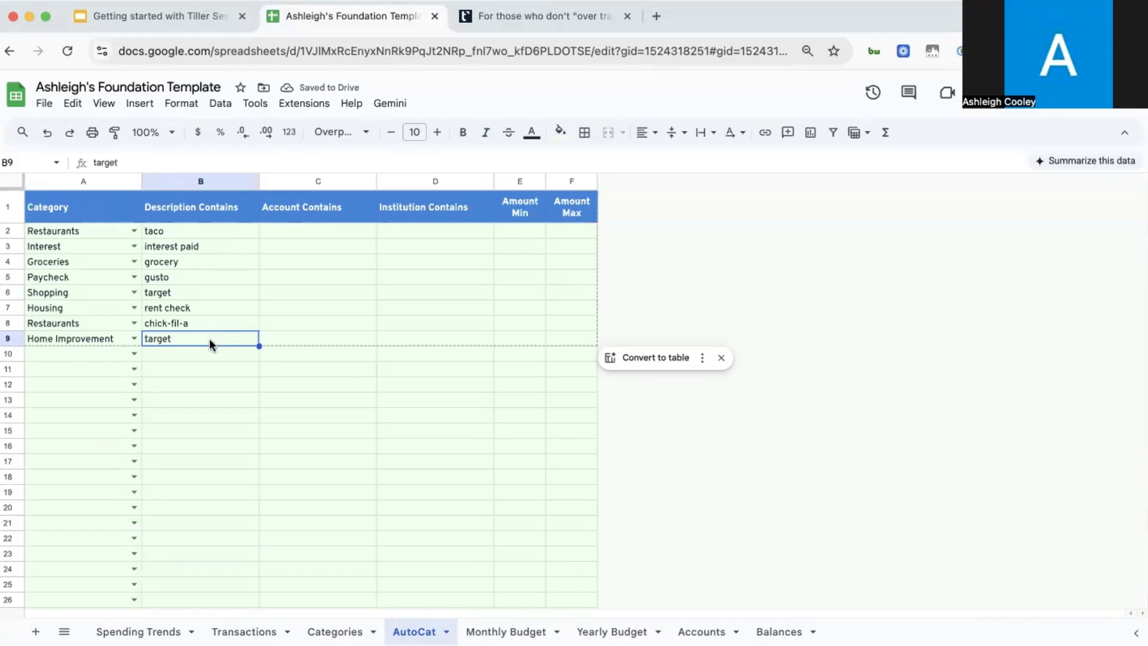
Step: Change the category of the target rule in row 9 to Shopping
left_click(89, 337)
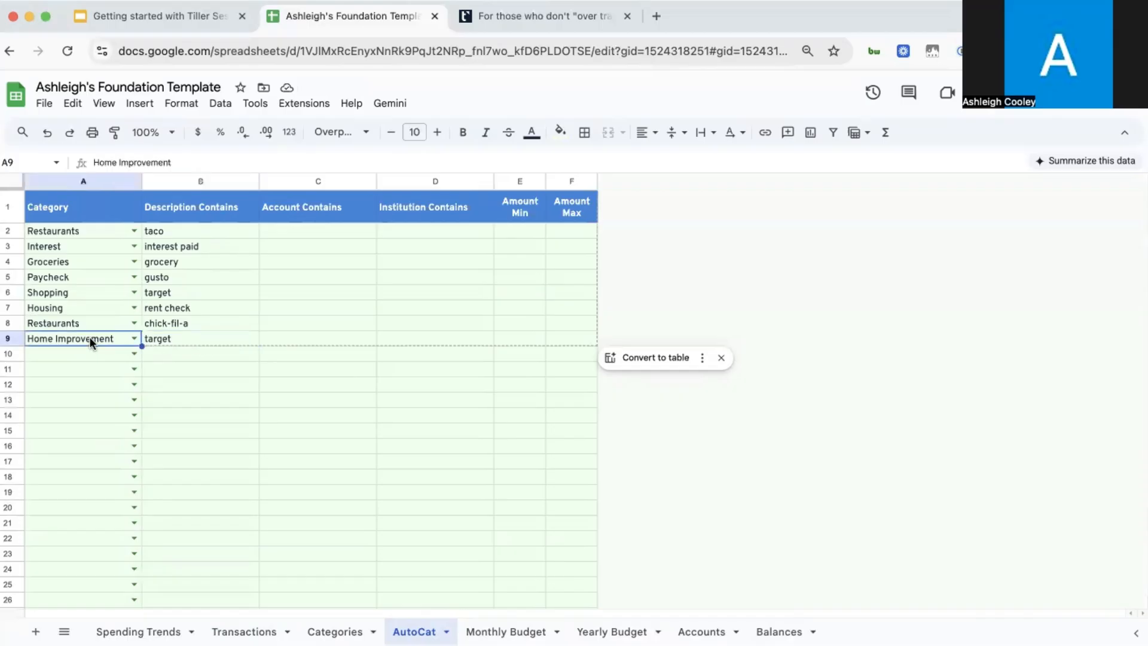
left_click(123, 338)
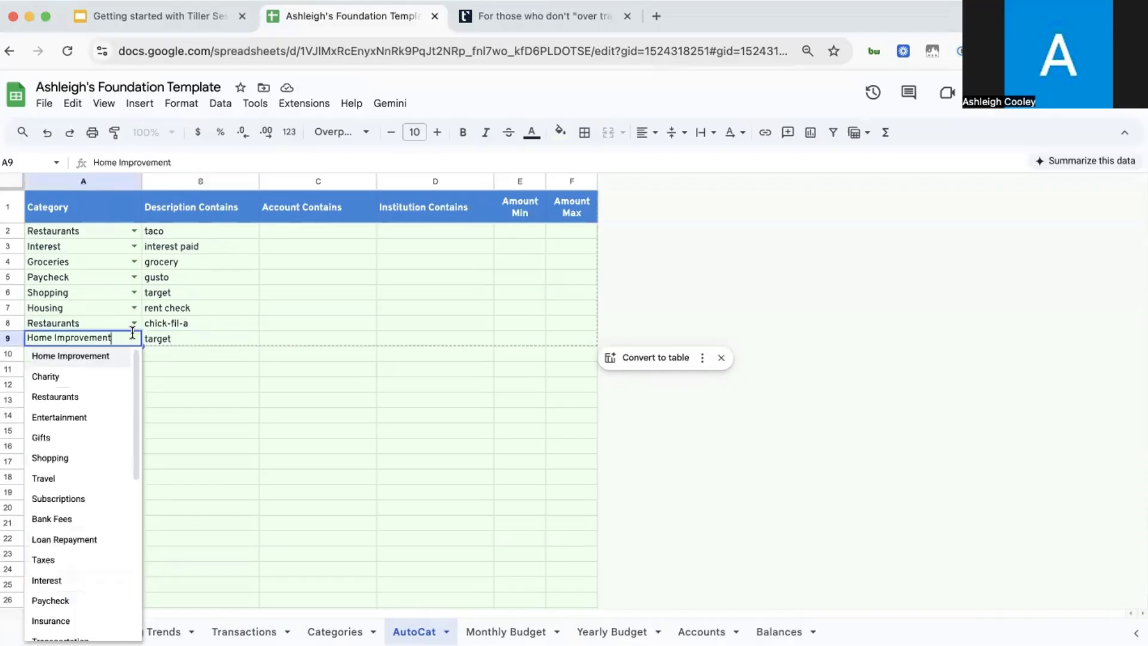
left_click(87, 459)
left_click(288, 362)
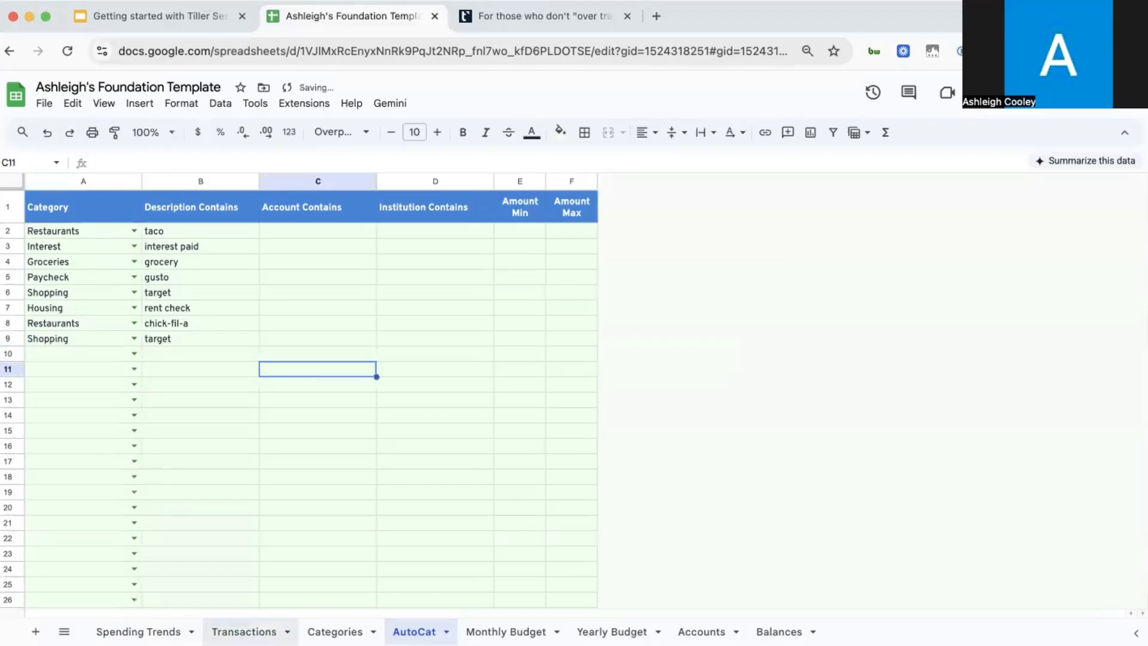
Step: Look through the Transactions sheet for a recurring description to automate, and inspect the Nytimes.com entry in row 23
left_click(244, 631)
scroll(271, 522, "down", 3)
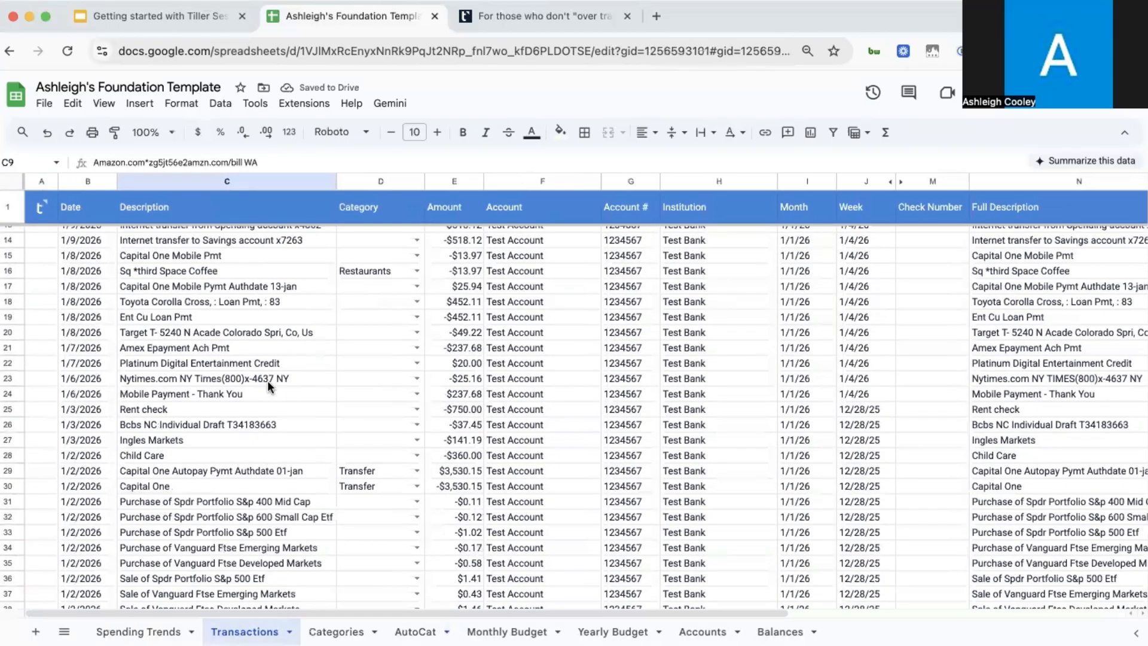
scroll(189, 422, "down", 1)
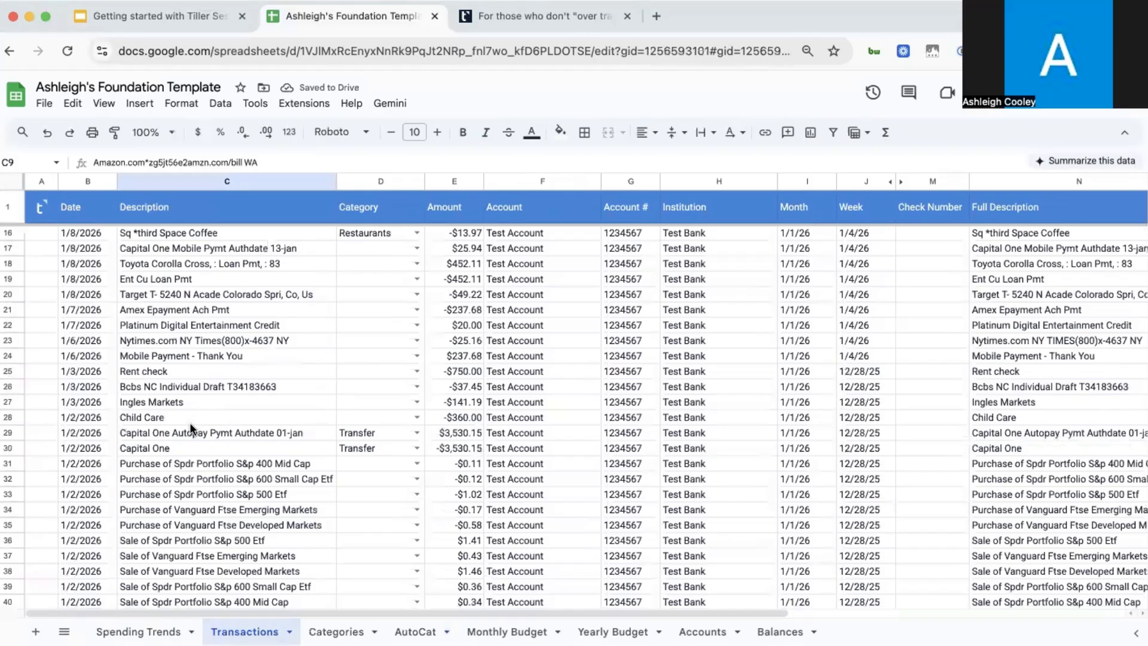
left_click(159, 367)
left_click(167, 343)
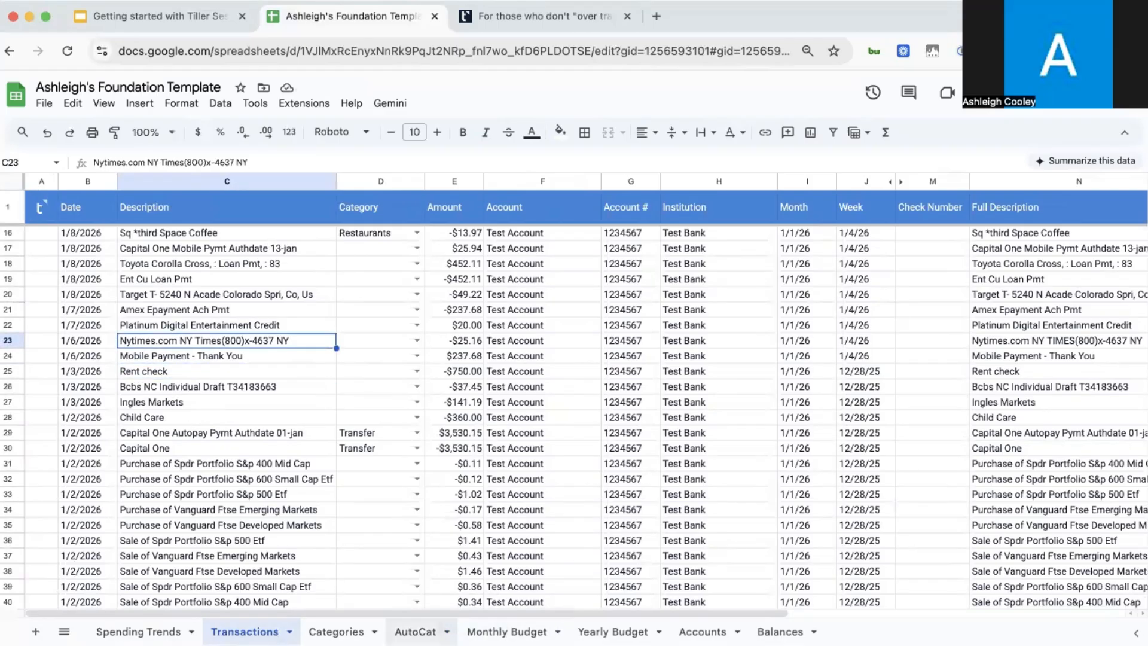
Step: In row 10 of the AutoCat sheet, add a rule assigning Subscriptions when the description contains "nytimes"
left_click(415, 631)
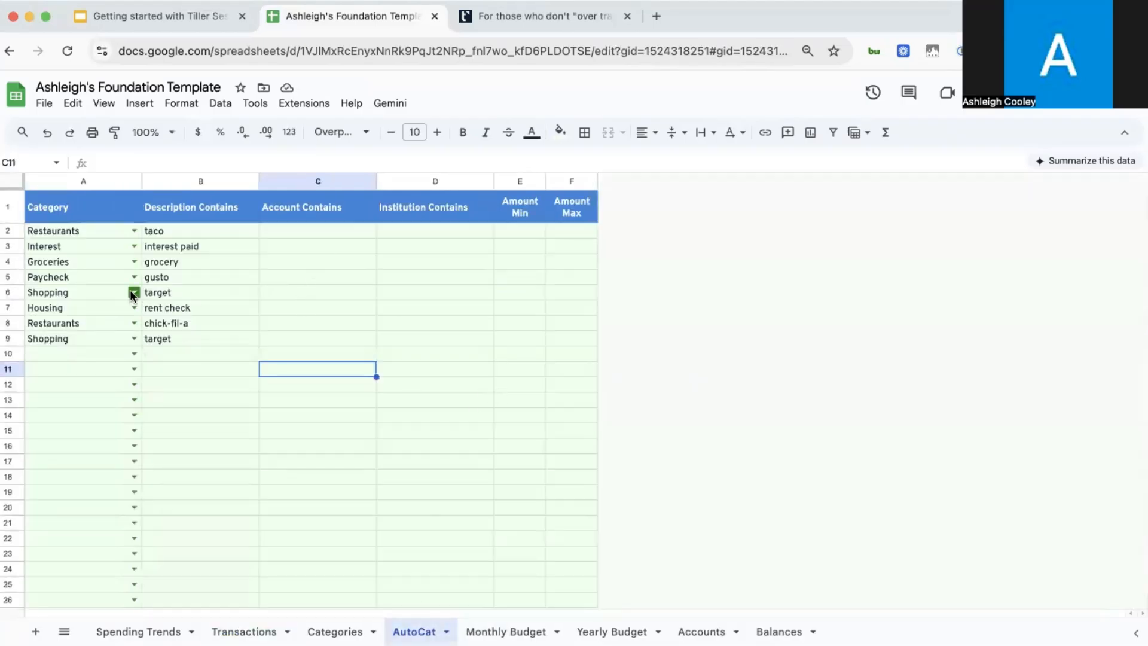
left_click(167, 308)
left_click(112, 353)
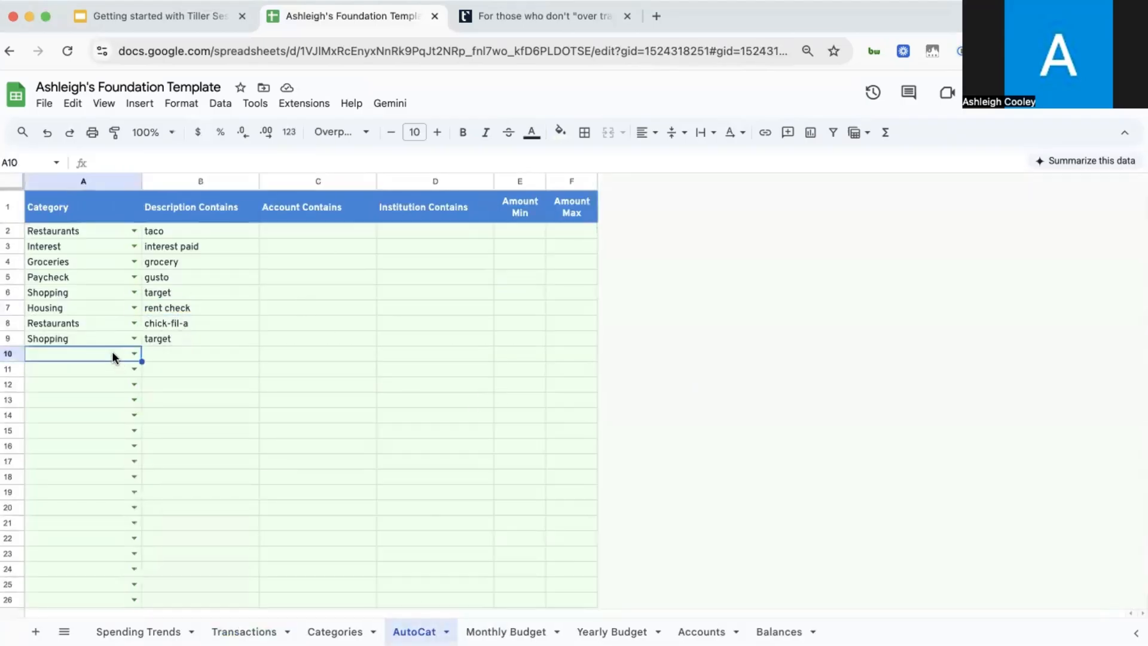
type("sub")
key("Right")
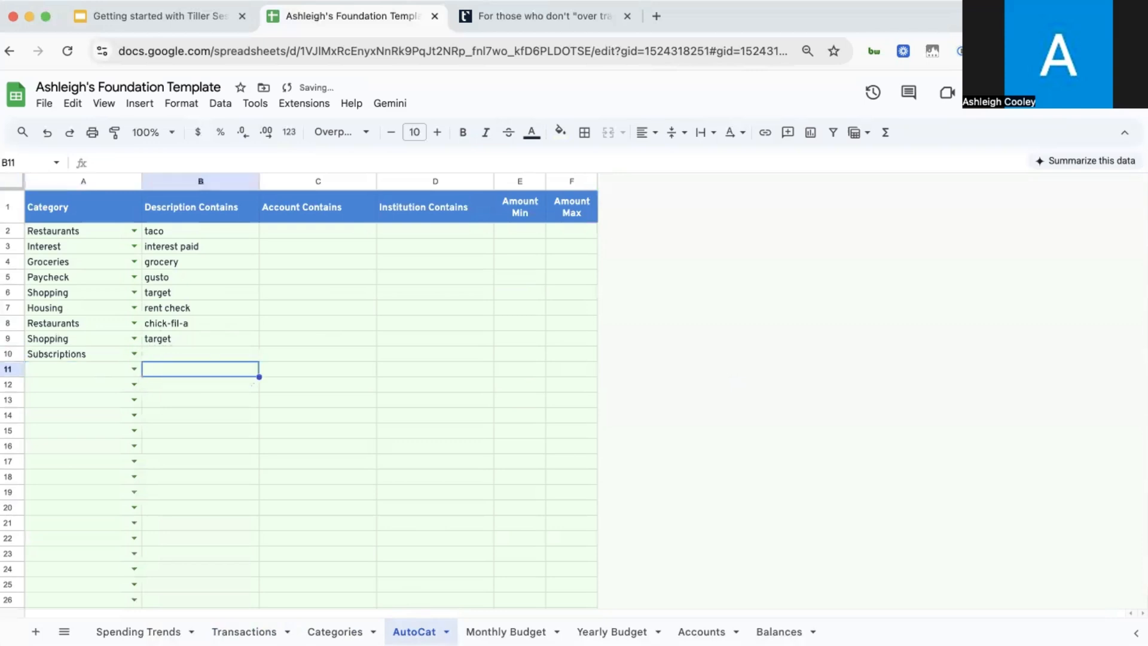
key("Up")
type("nytimes")
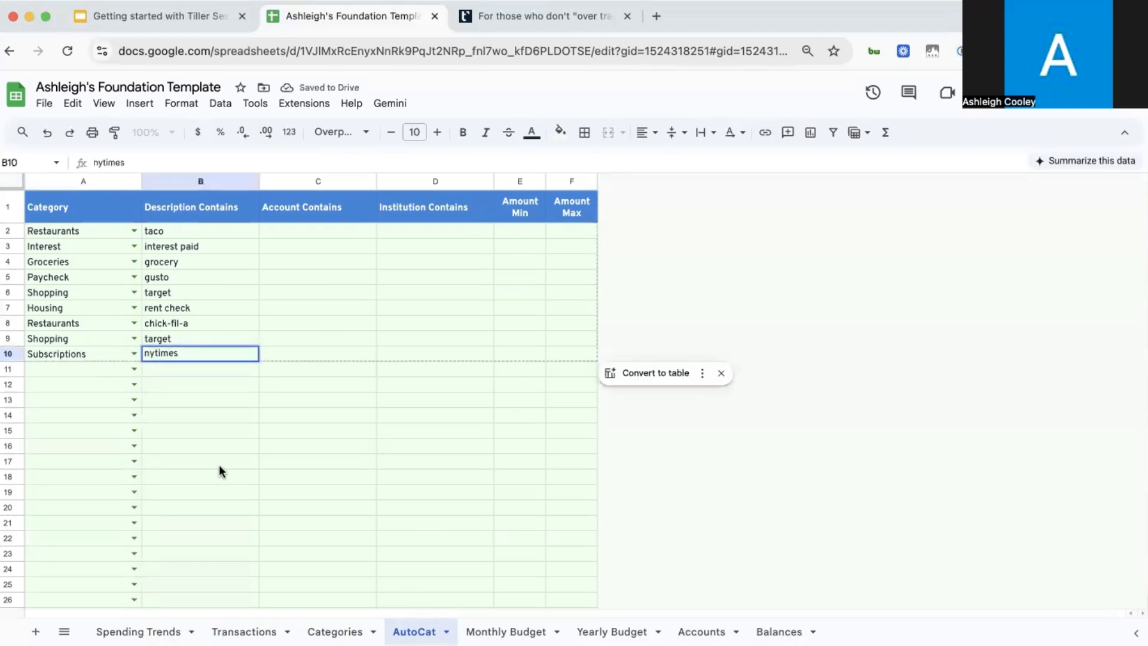
left_click(198, 309)
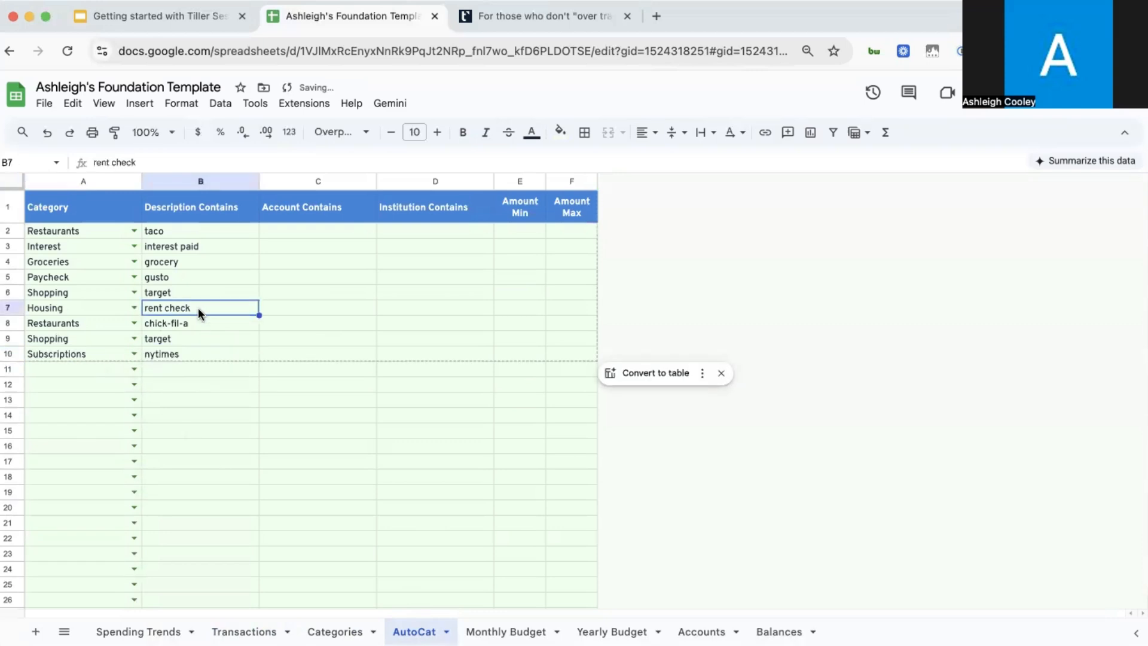
Step: Review the AutoCat rules for taco, nytimes and gusto, including the Paycheck category, and the empty rule rows below them
left_click(189, 233)
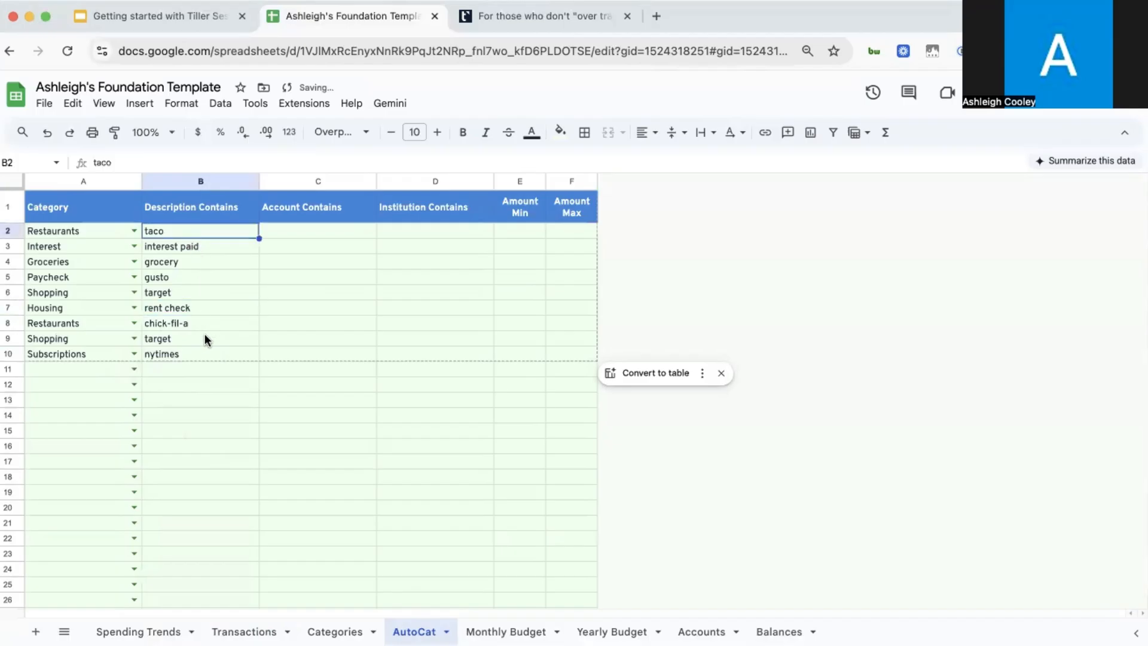
left_click(211, 353)
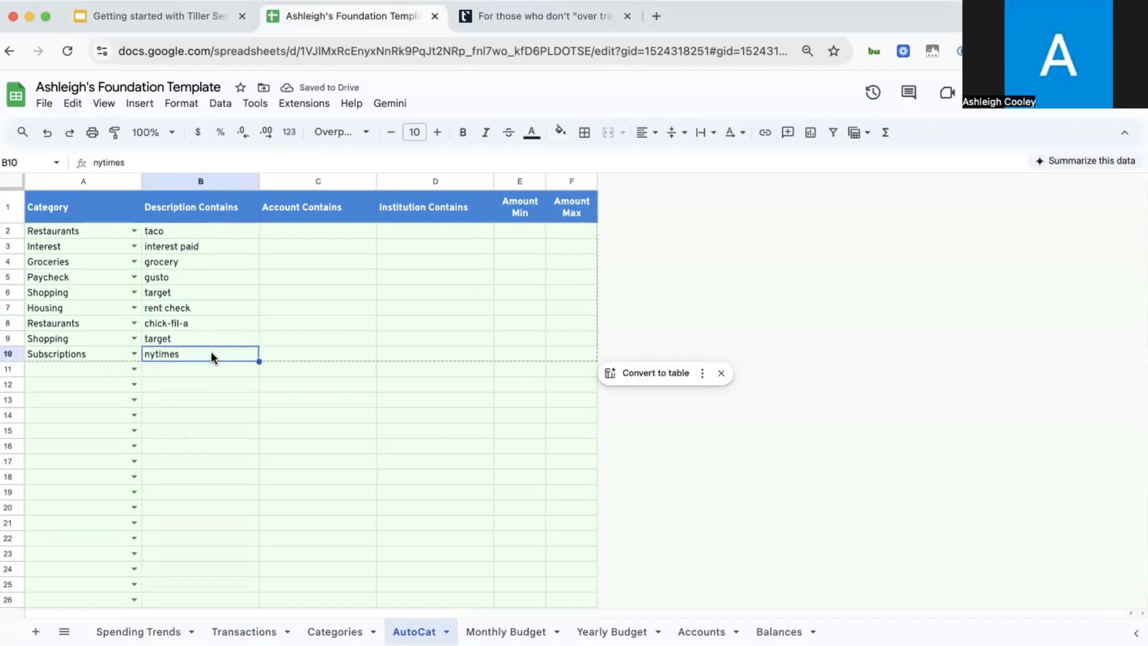
left_click(213, 279)
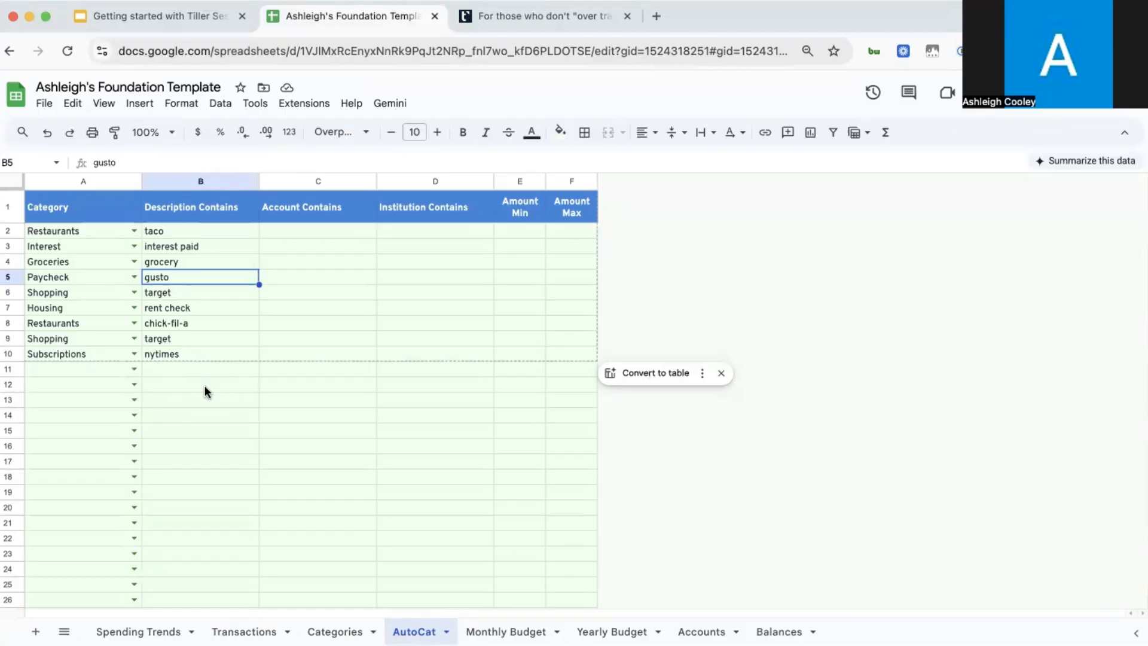
left_click_drag(50, 276, 174, 277)
left_click(177, 274)
left_click(220, 379)
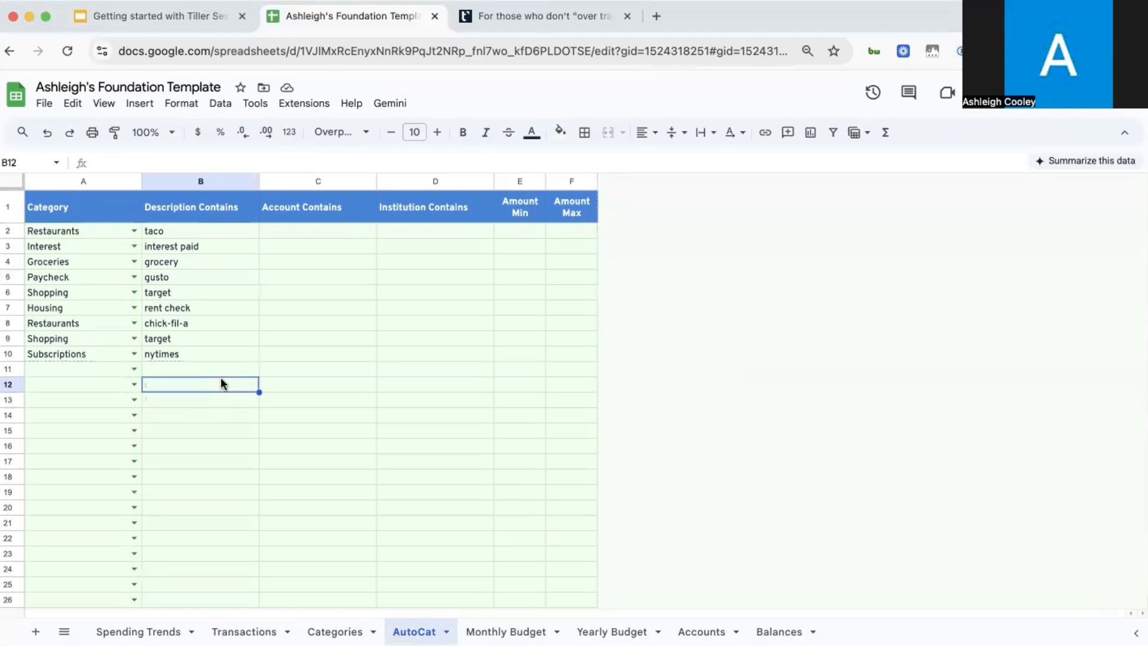
left_click(205, 374)
left_click(205, 385)
left_click(106, 374)
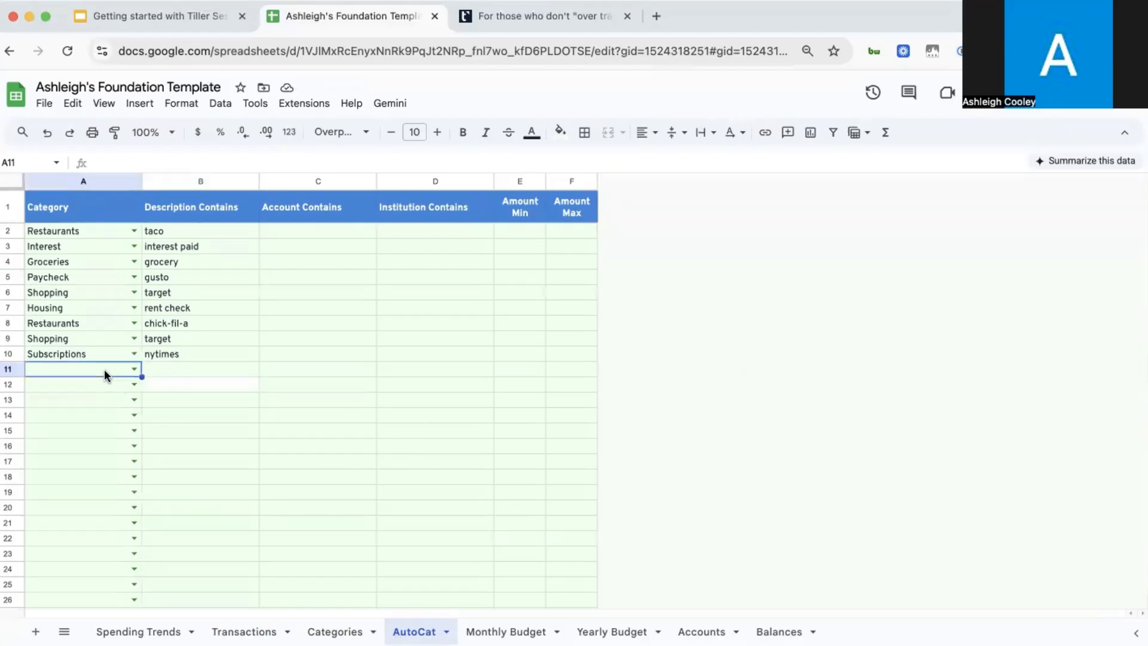
Step: In row 11 of the AutoCat sheet, add a rule assigning Transportation when the description contains "gas"
left_click(133, 369)
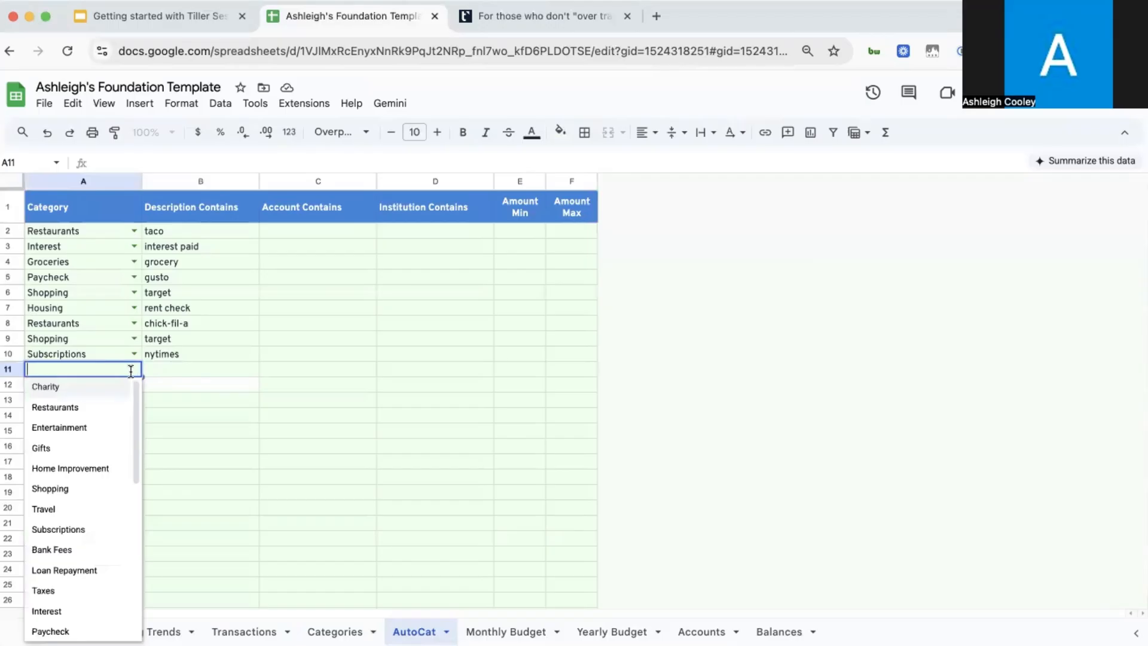
scroll(96, 472, "down", 5)
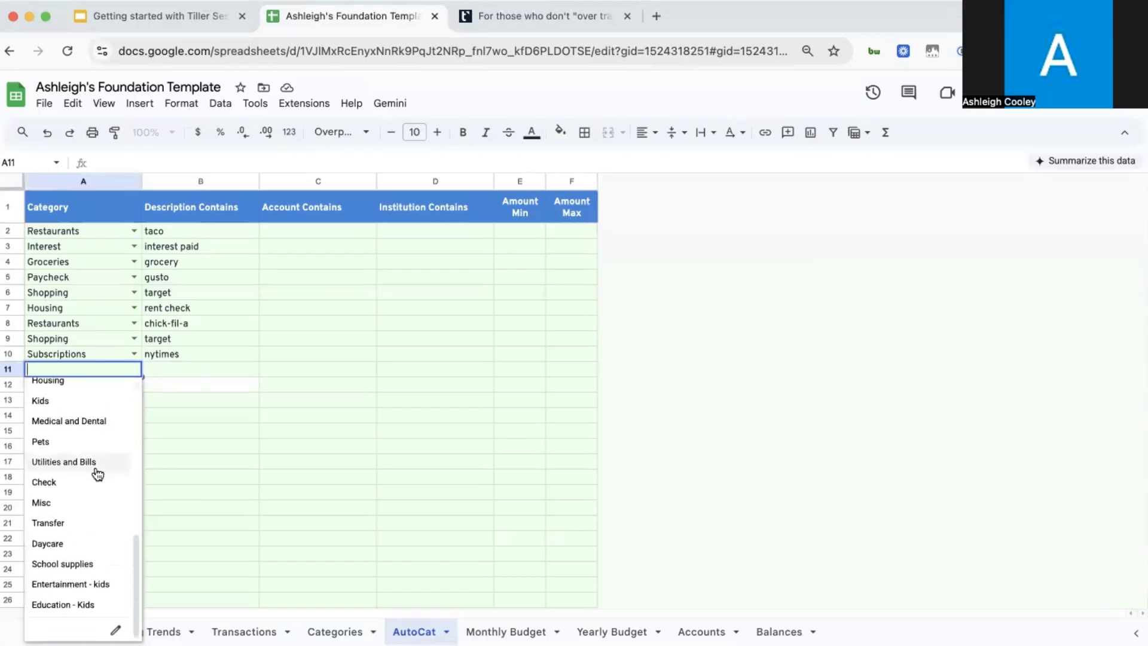
scroll(96, 481, "up", 1)
scroll(93, 478, "up", 4)
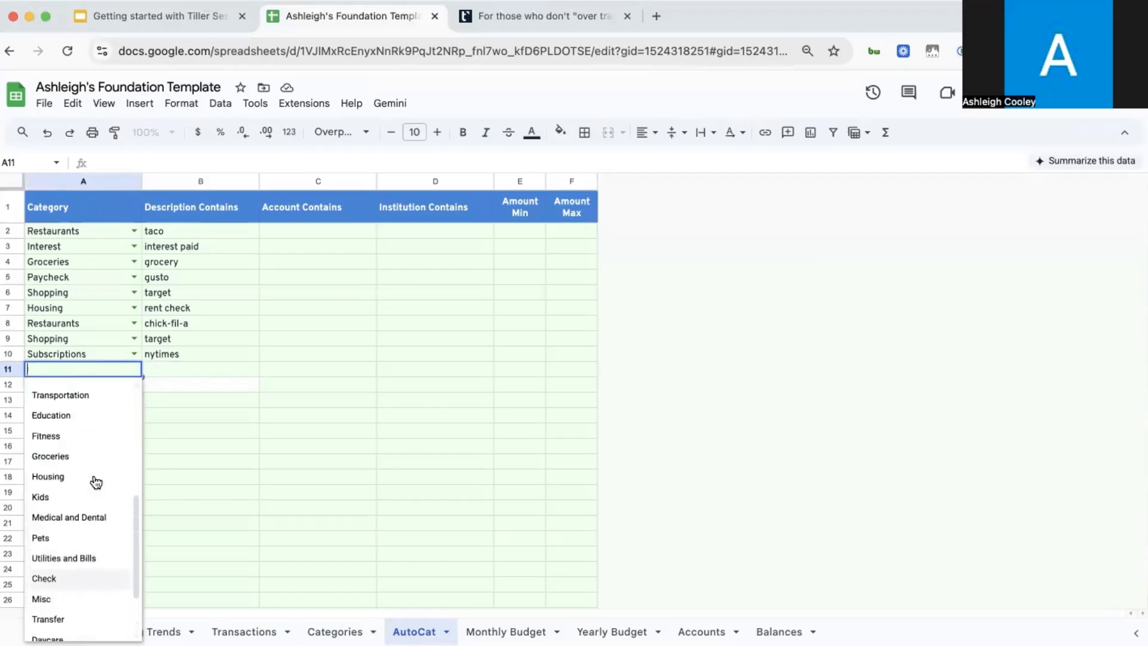
left_click(90, 434)
left_click(163, 371)
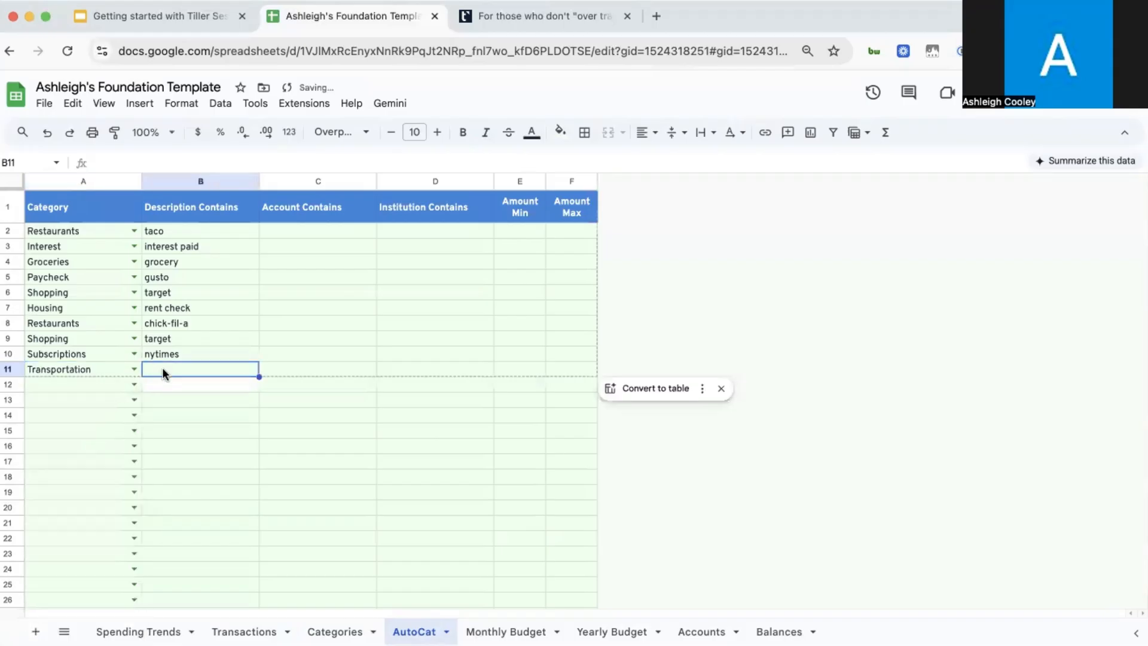
type("gas")
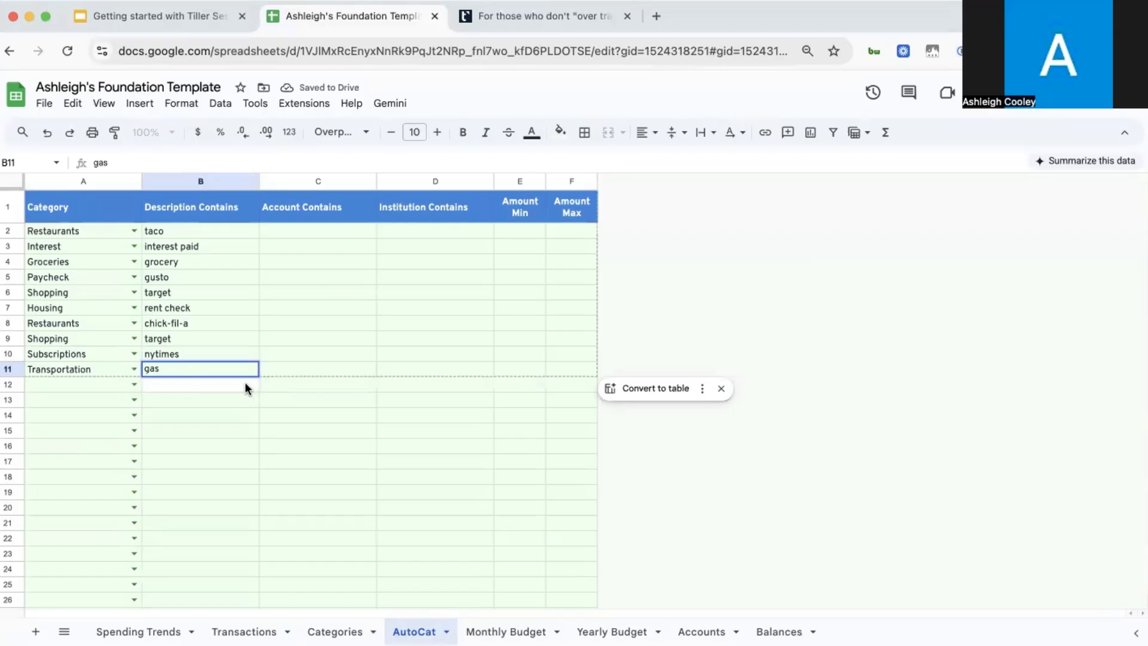
left_click(308, 356)
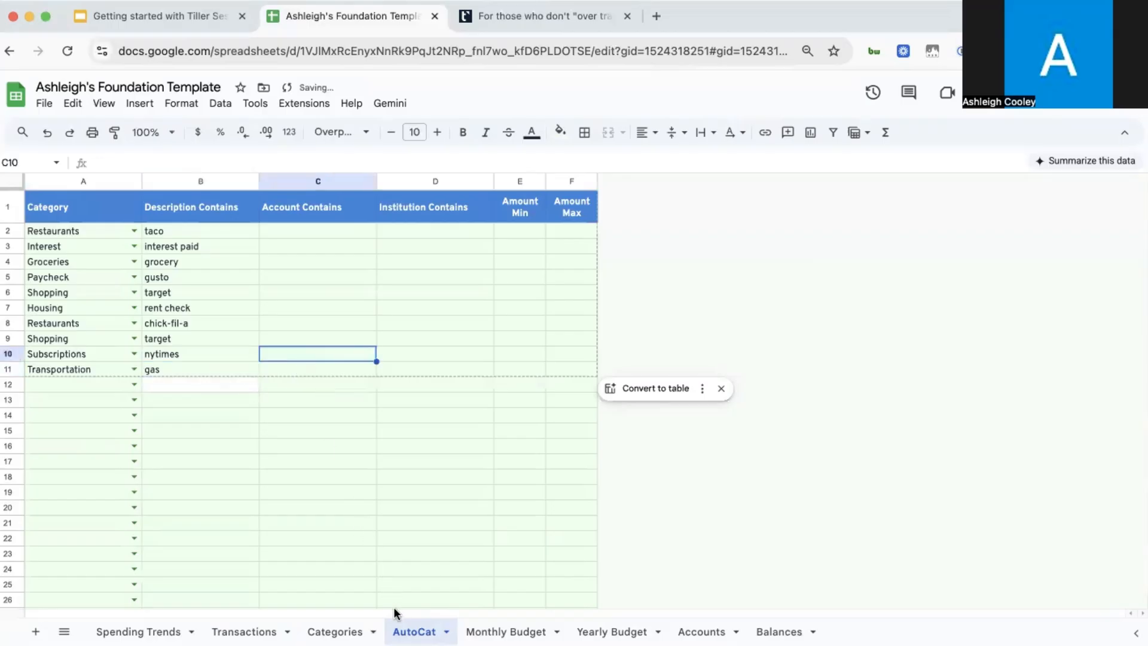
Step: Launch the Tiller Money Feeds add-on from the Transactions sheet and run AutoCat on the transactions
left_click(243, 631)
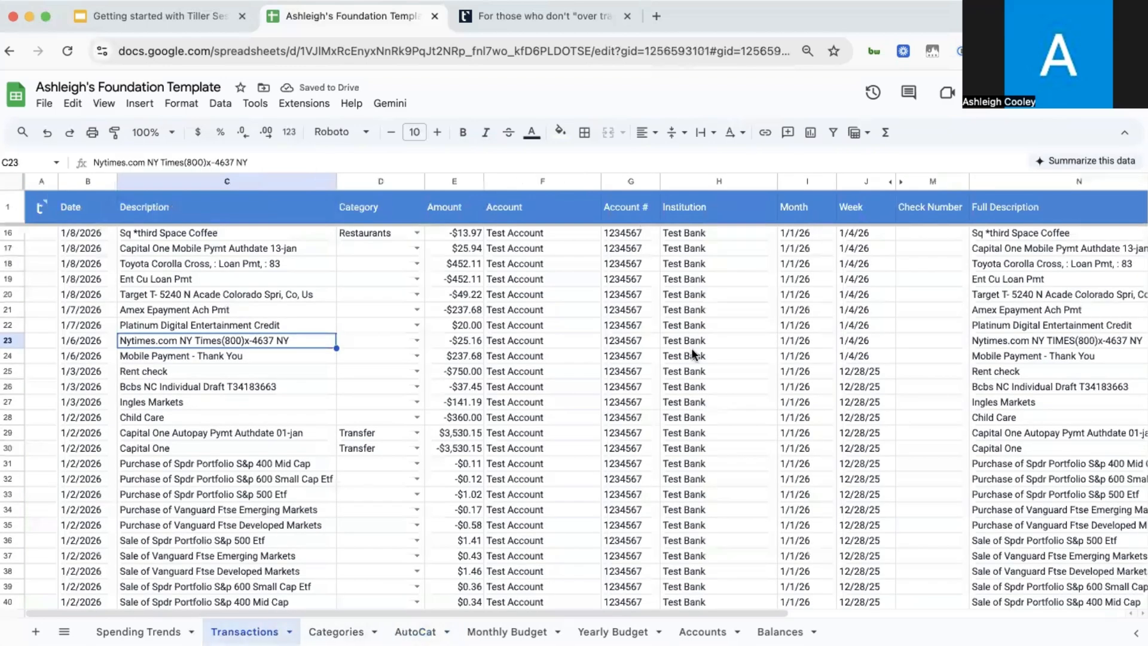
scroll(691, 348, "up", 5)
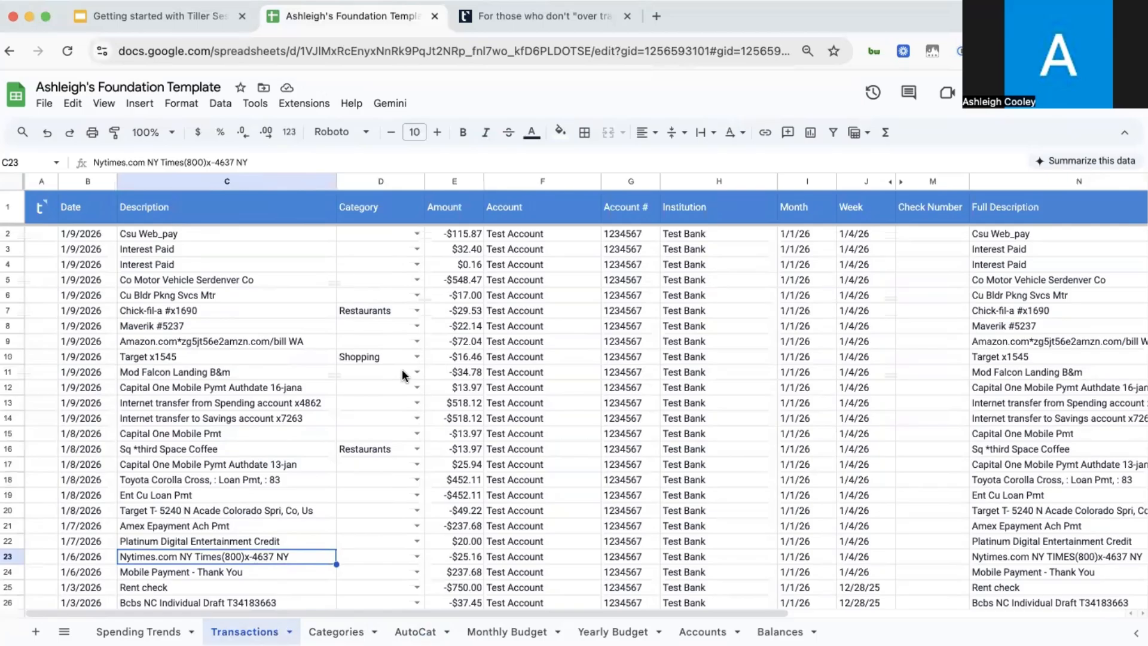
left_click(293, 115)
mouse_move(309, 133)
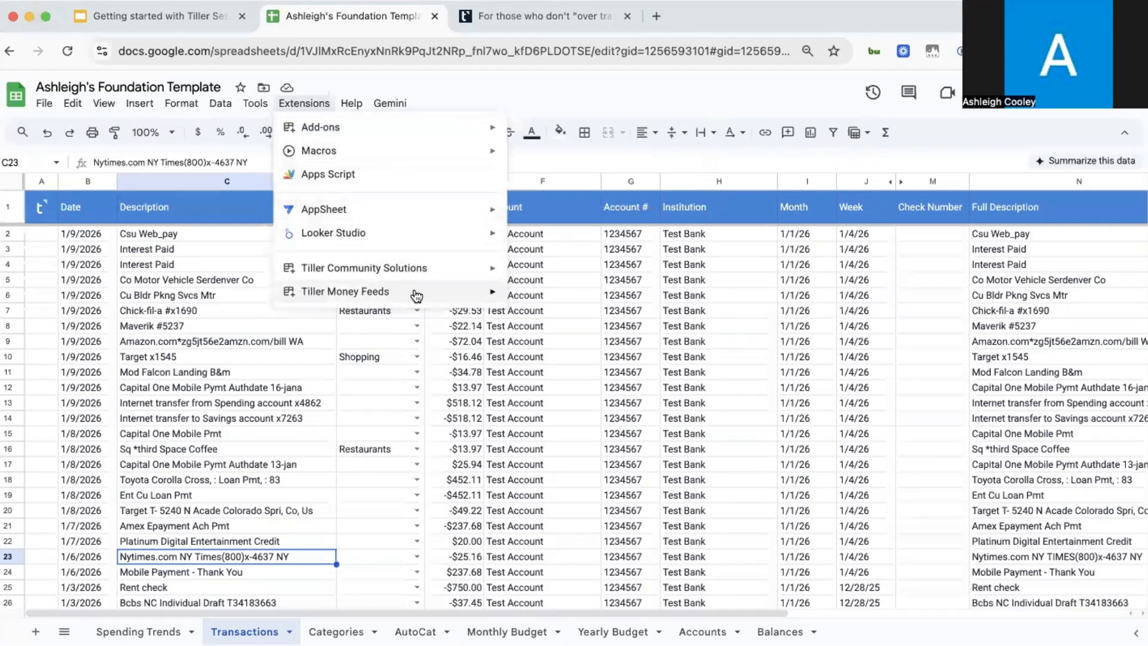
mouse_move(417, 296)
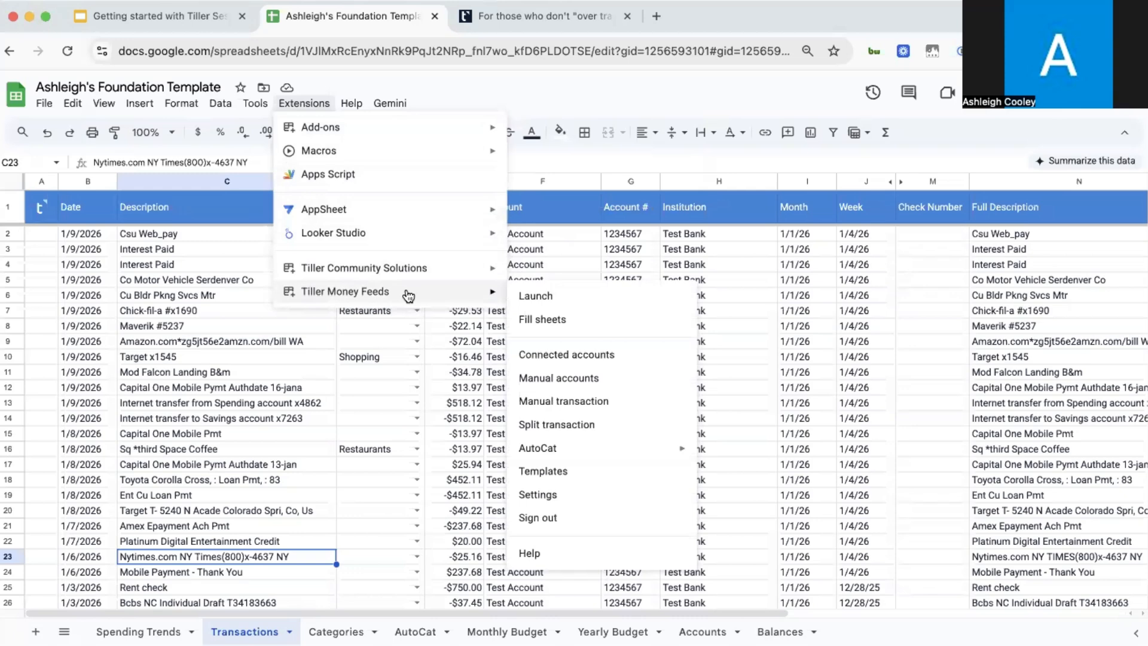
left_click(528, 296)
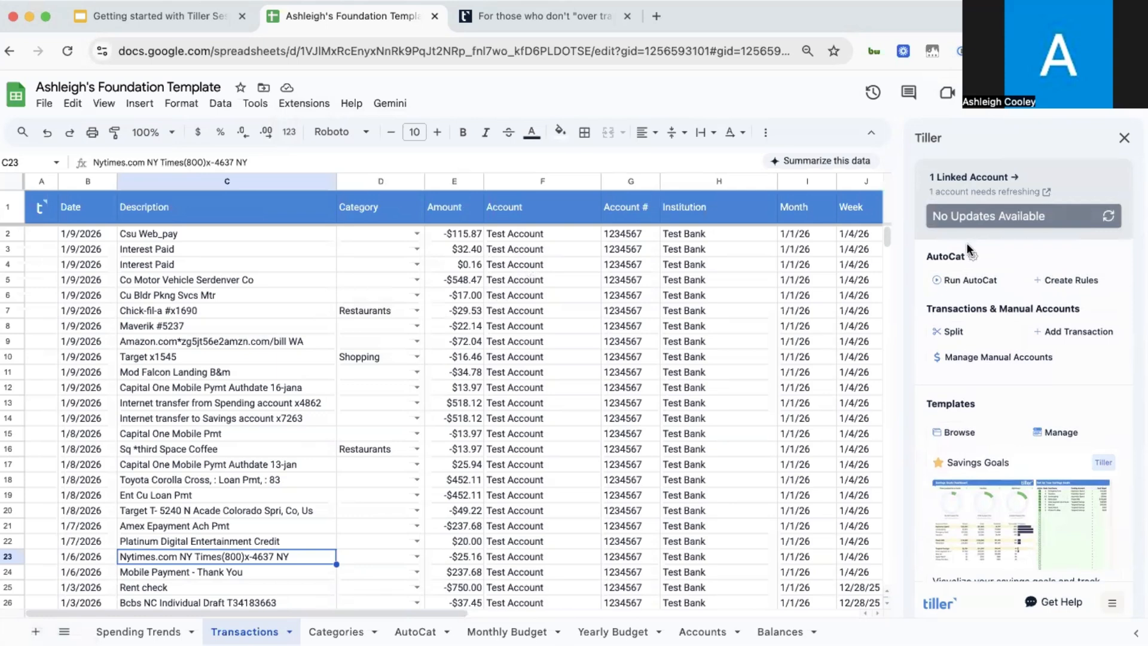
left_click(981, 285)
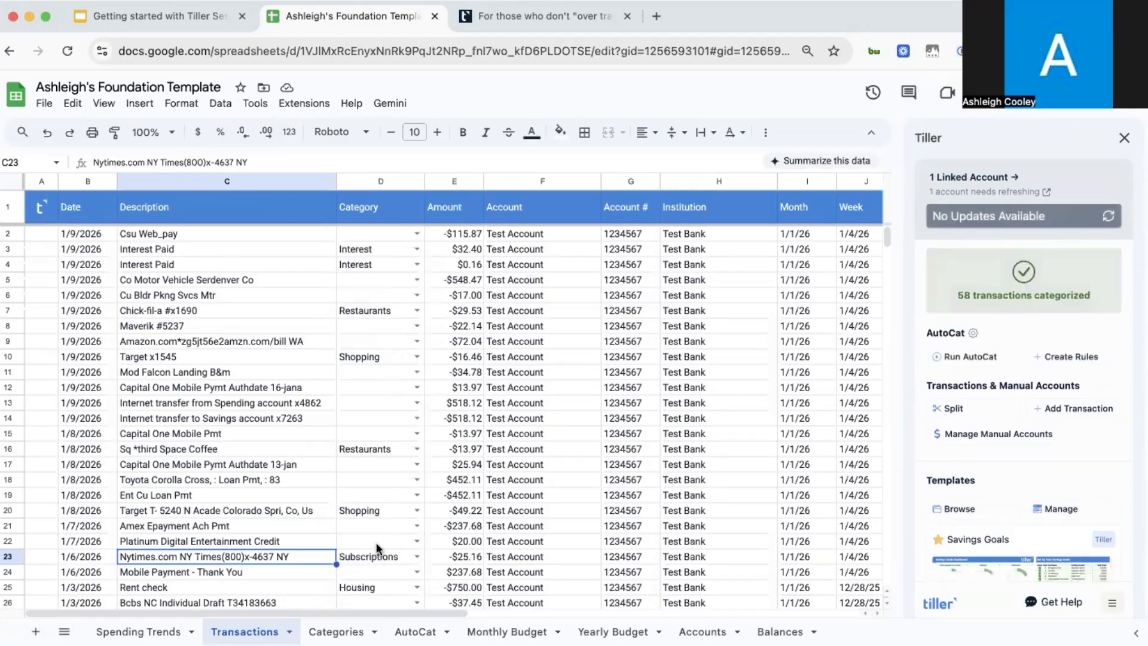
Step: Check the categories assigned in the Transactions sheet, including those for Rent check, Grocery Store and Gusto Payroll
scroll(375, 542, "down", 10)
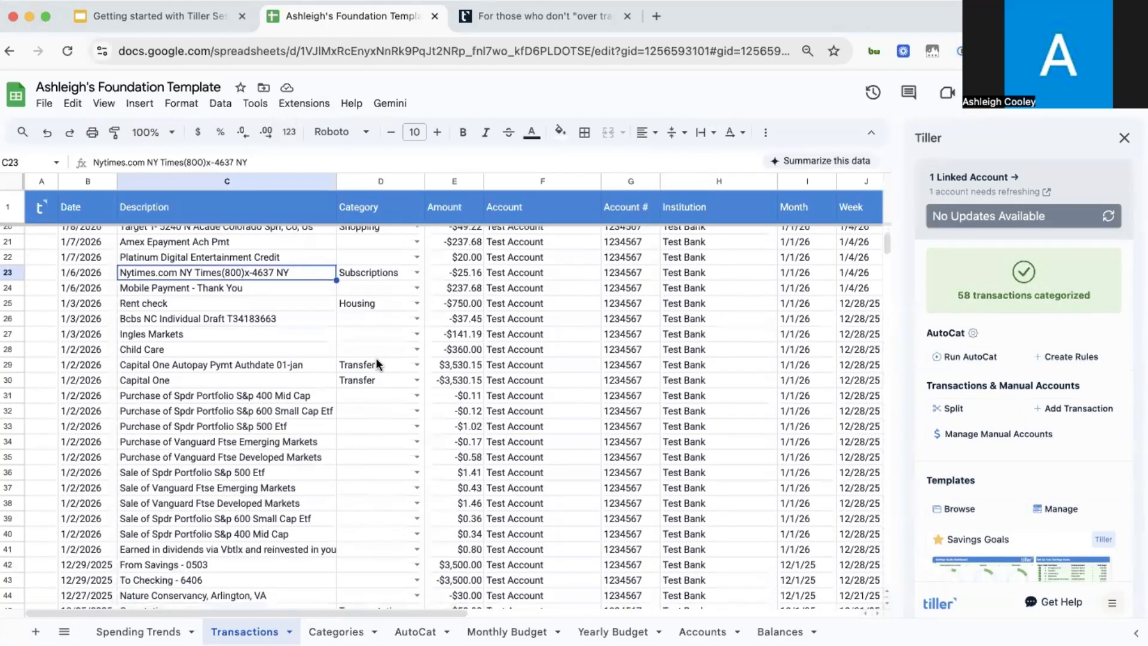
scroll(375, 501, "down", 1)
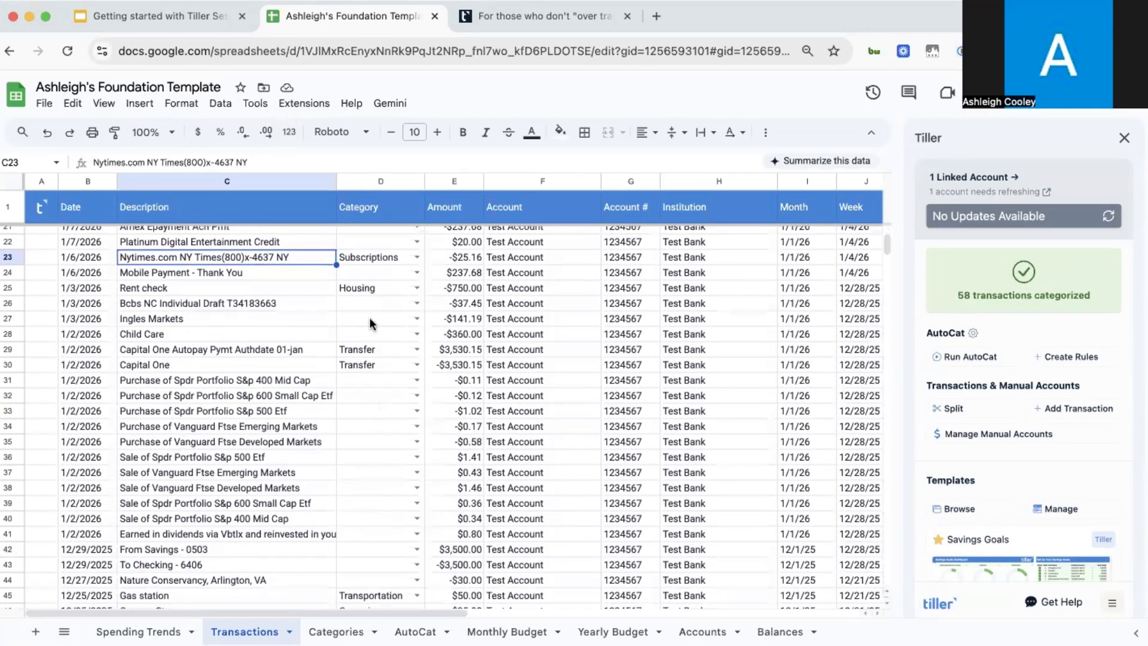
left_click(369, 287)
scroll(369, 293, "down", 8)
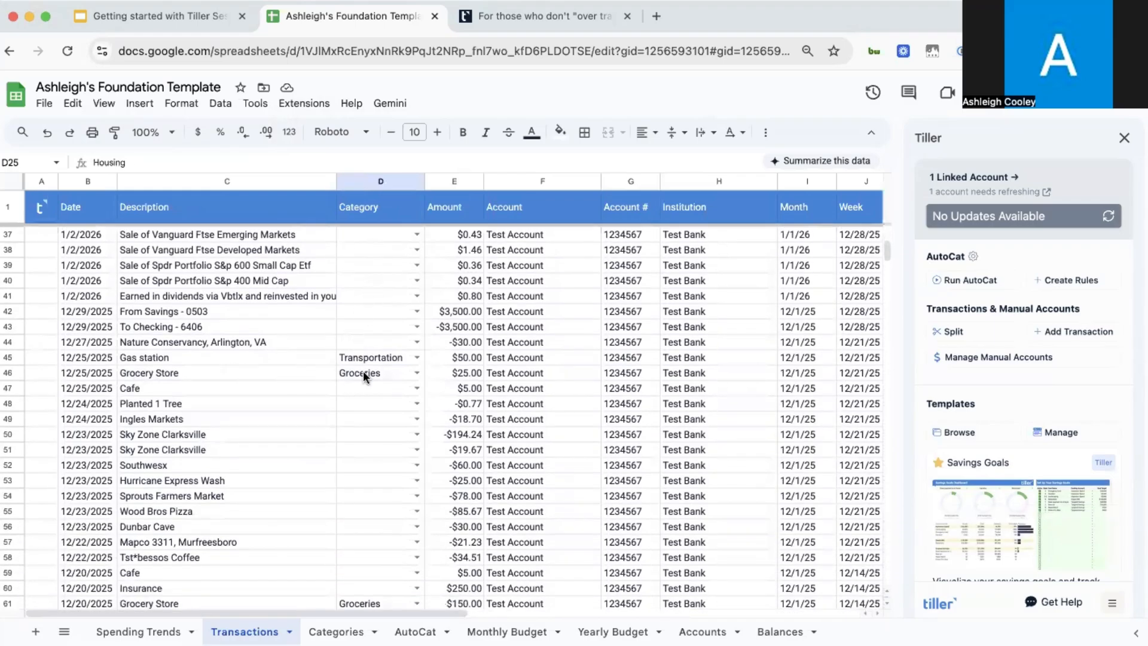
left_click(364, 374)
scroll(365, 448, "down", 5)
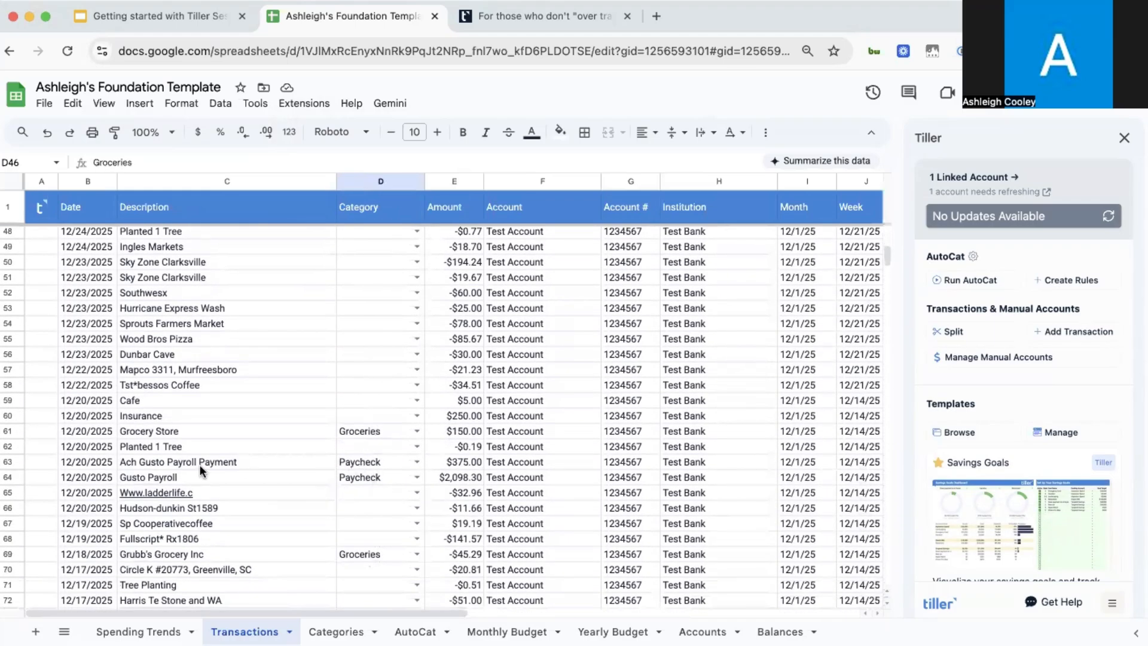
left_click(178, 473)
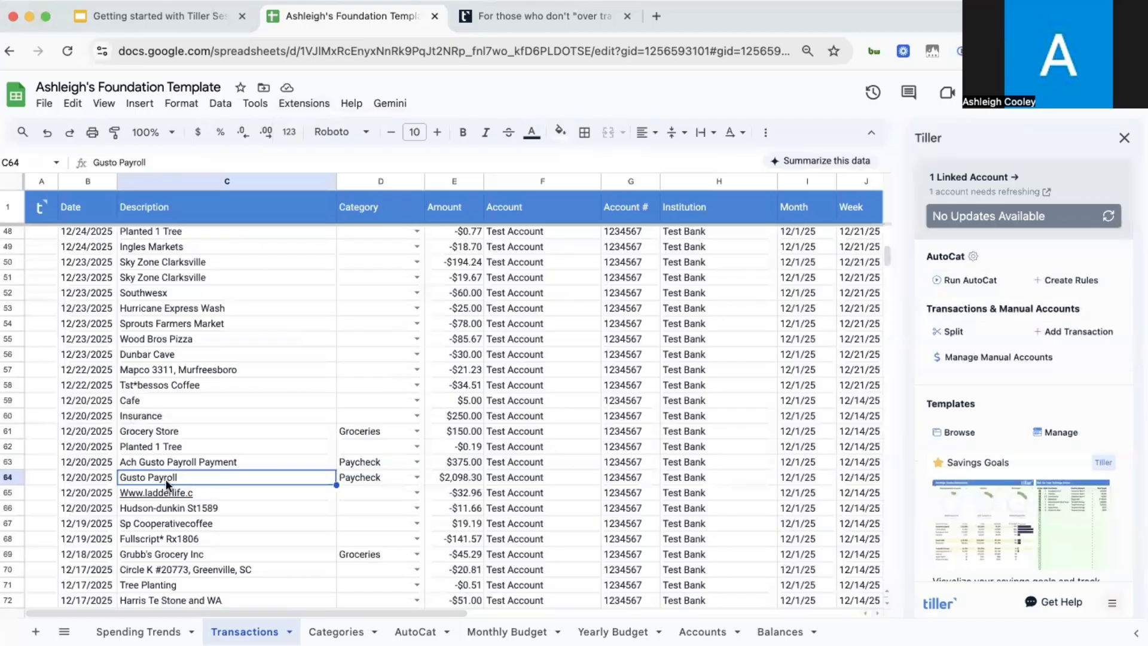
left_click(368, 479)
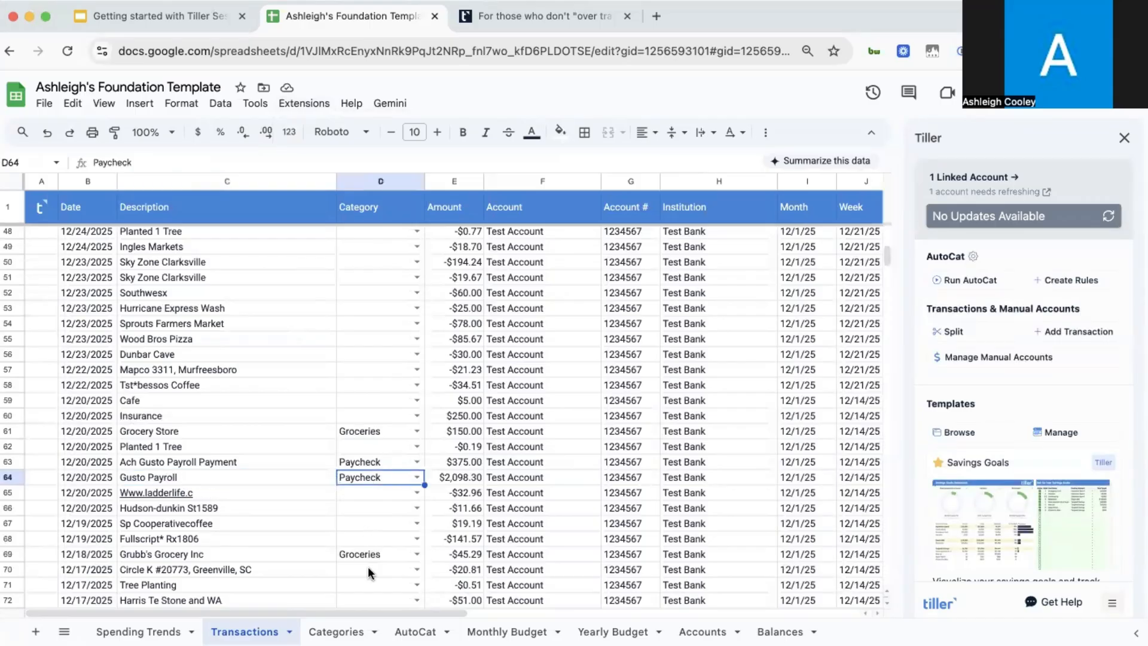
Step: Look further down the Transactions sheet for another recurring uncategorized description, and inspect the Airbnb entries in rows 76 and 77
scroll(368, 566, "down", 3)
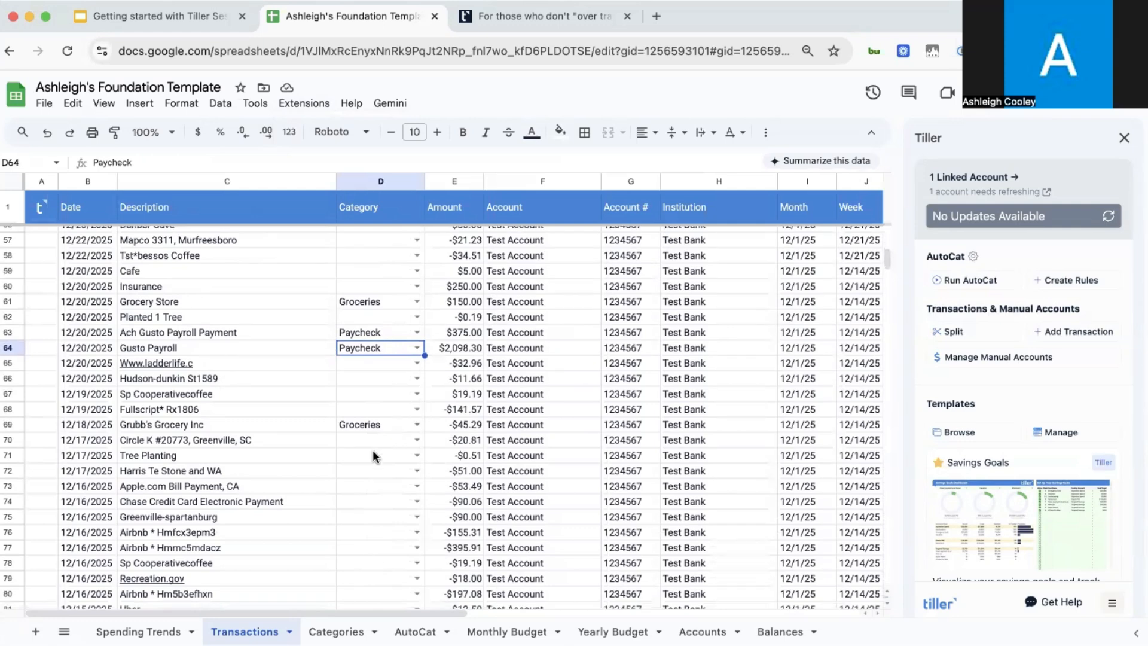
scroll(373, 455, "down", 3)
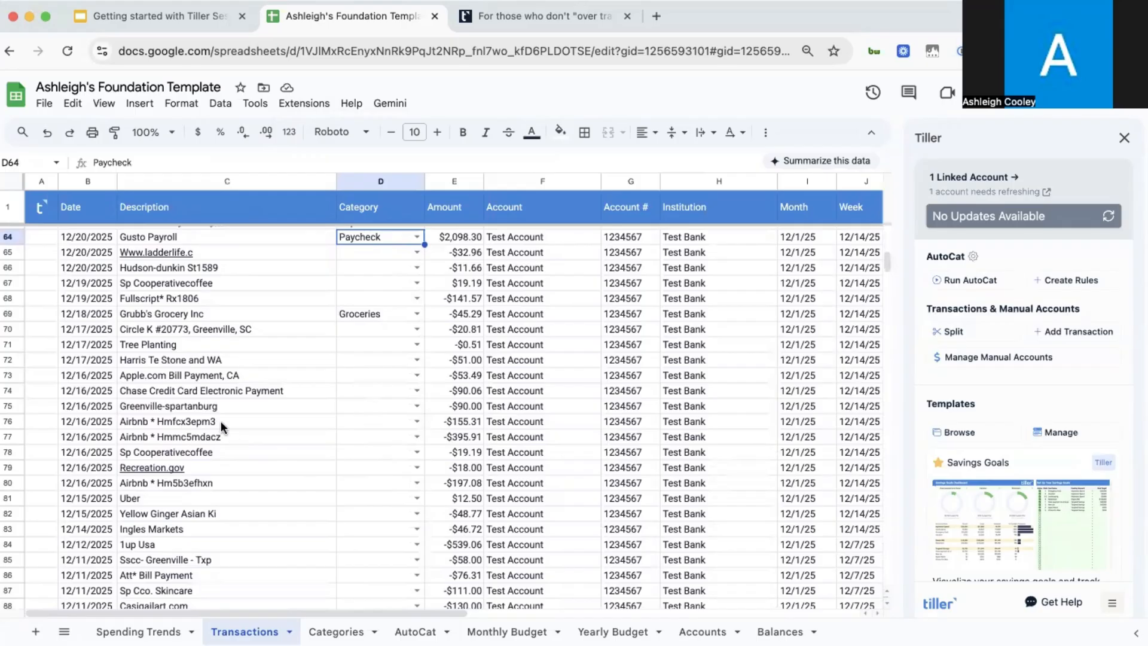
left_click(158, 421)
left_click(139, 439)
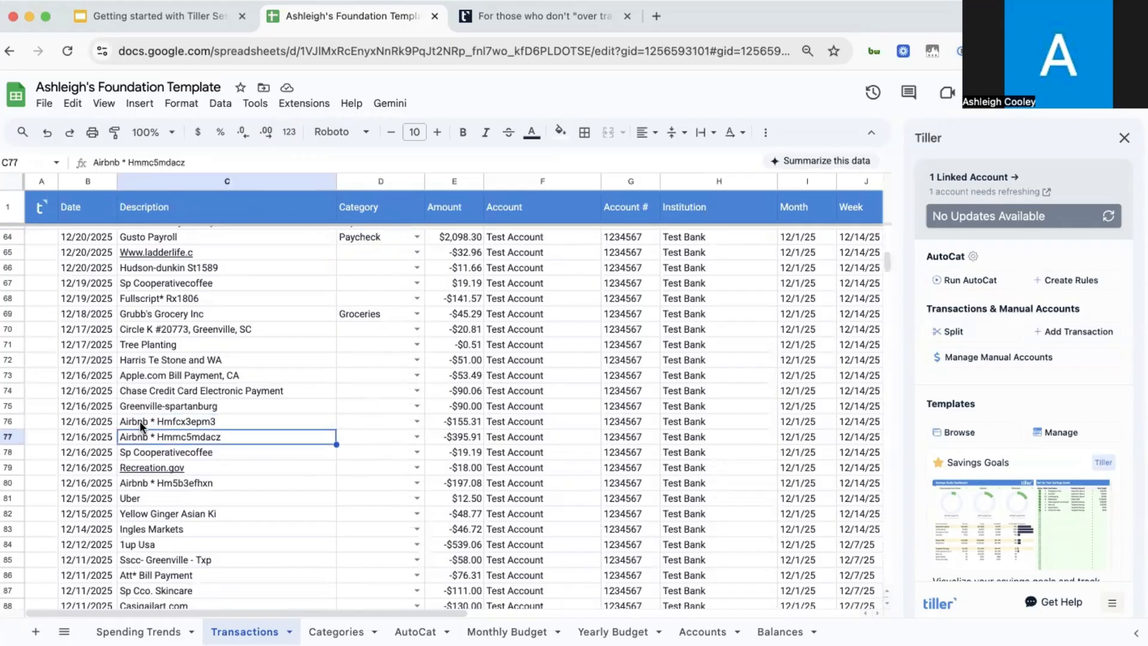
left_click(139, 421)
scroll(139, 421, "up", 20)
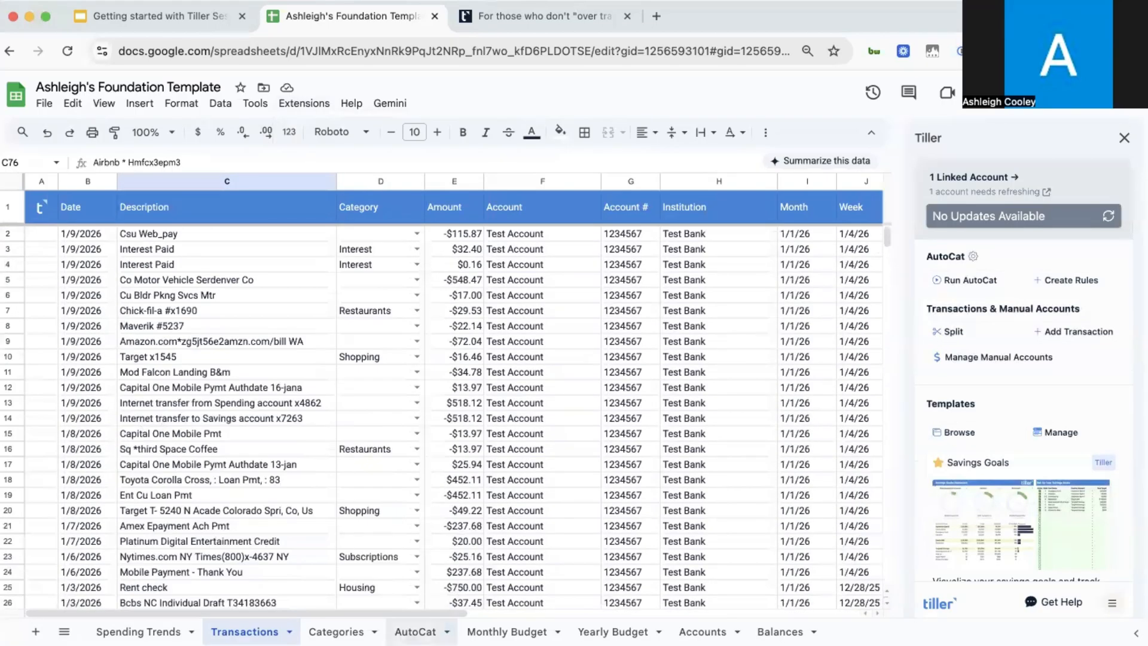
Step: In row 12 of the AutoCat sheet, add a rule assigning Travel when the description contains "airbnb"
left_click(415, 631)
left_click(133, 386)
scroll(103, 478, "down", 5)
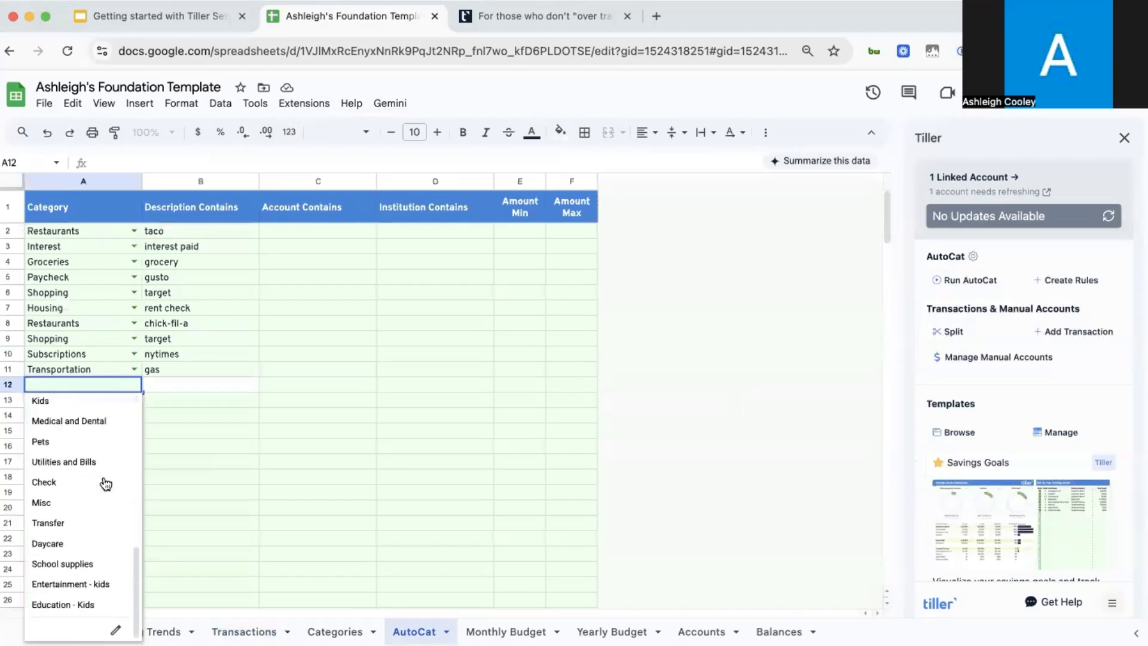
type("trav")
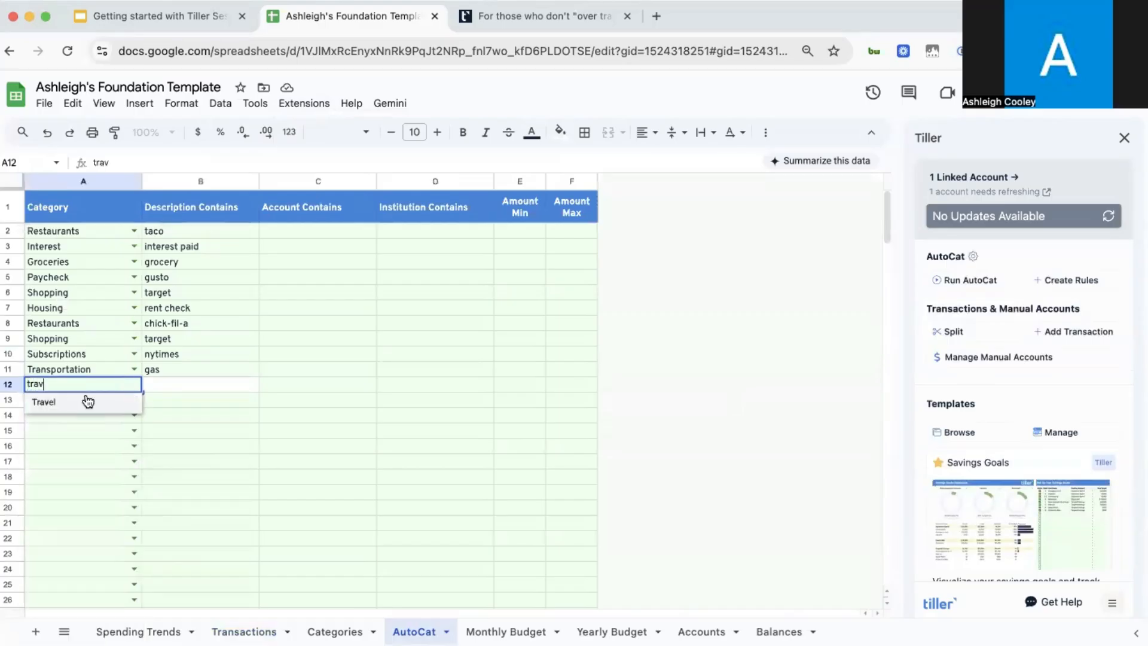
left_click(88, 401)
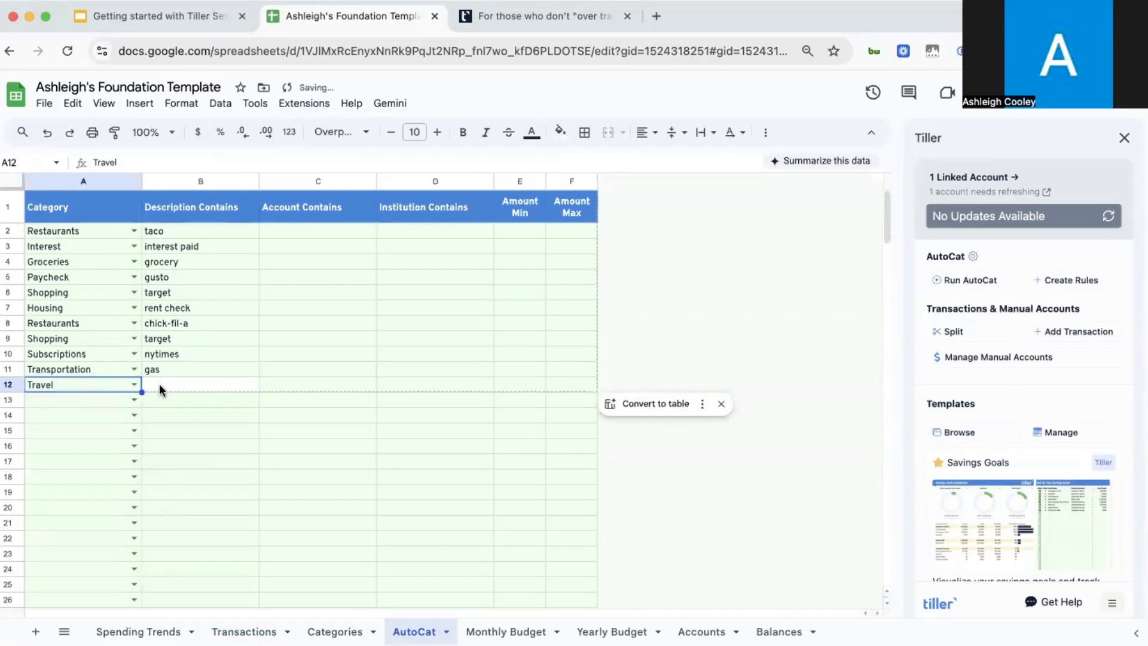
left_click(159, 389)
type("airbnb")
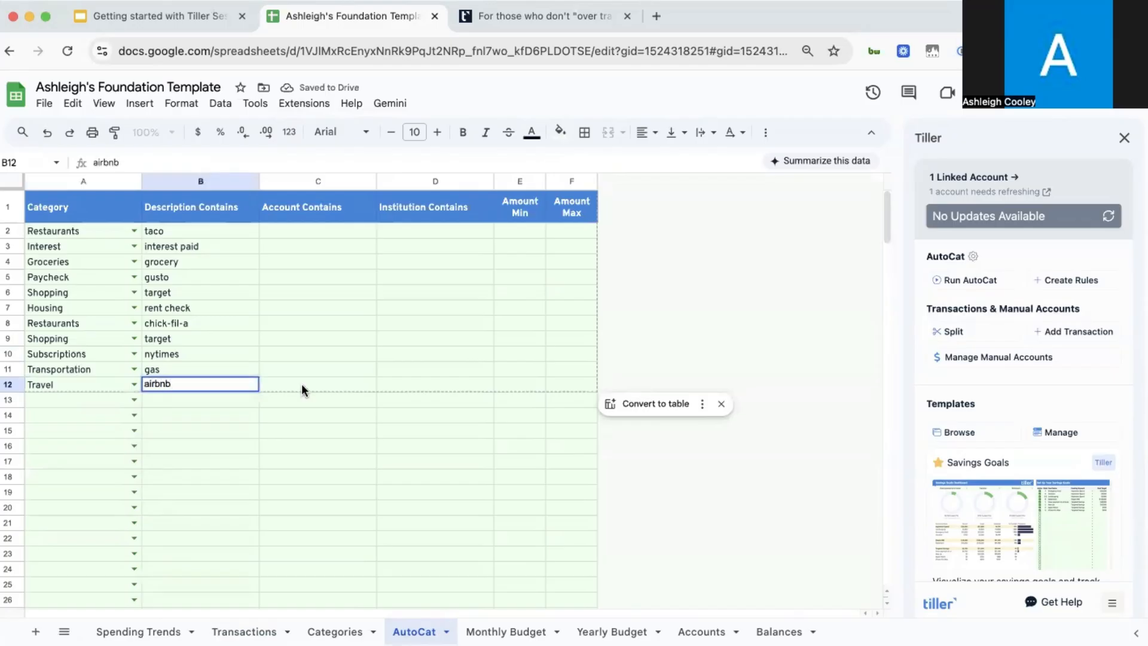
left_click(305, 389)
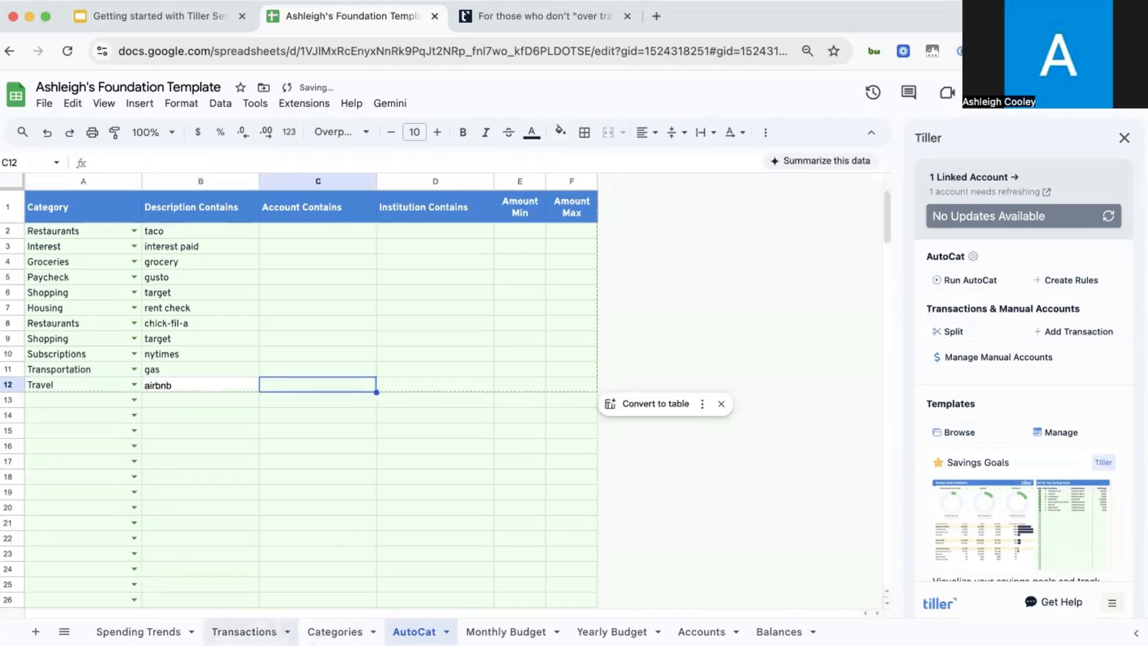
Step: Run AutoCat again from the Transactions sheet and check the category of the Airbnb transactions in rows 76 and 77
left_click(244, 631)
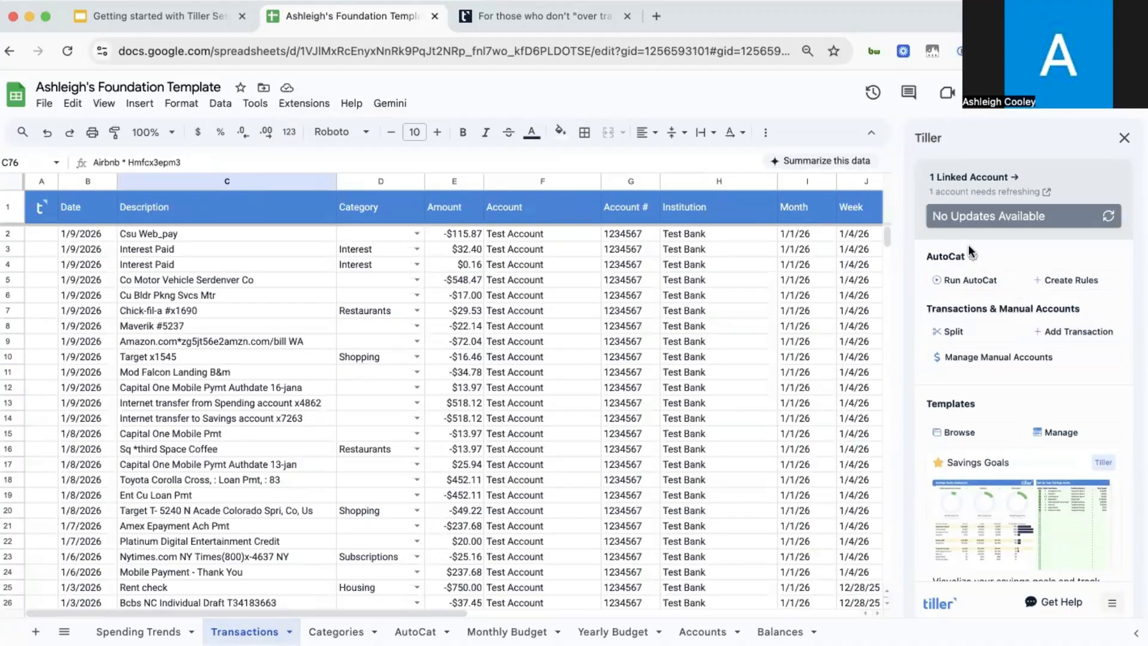
left_click(952, 279)
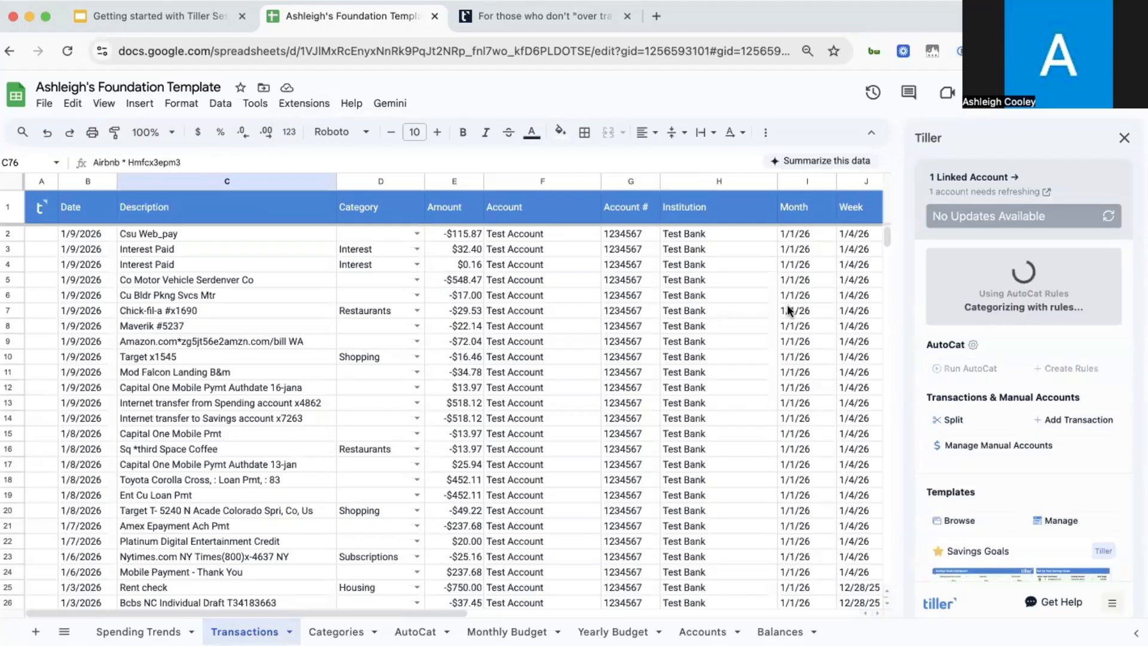
scroll(503, 427, "down", 3)
scroll(504, 427, "down", 3)
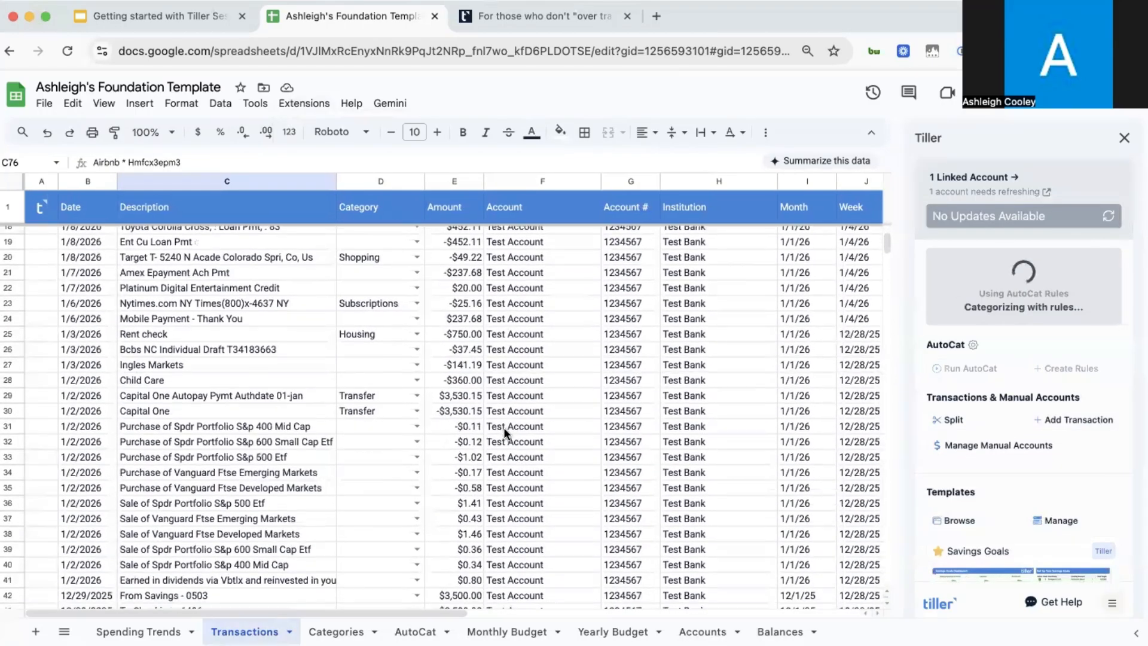
scroll(504, 427, "up", 5)
scroll(503, 427, "down", 15)
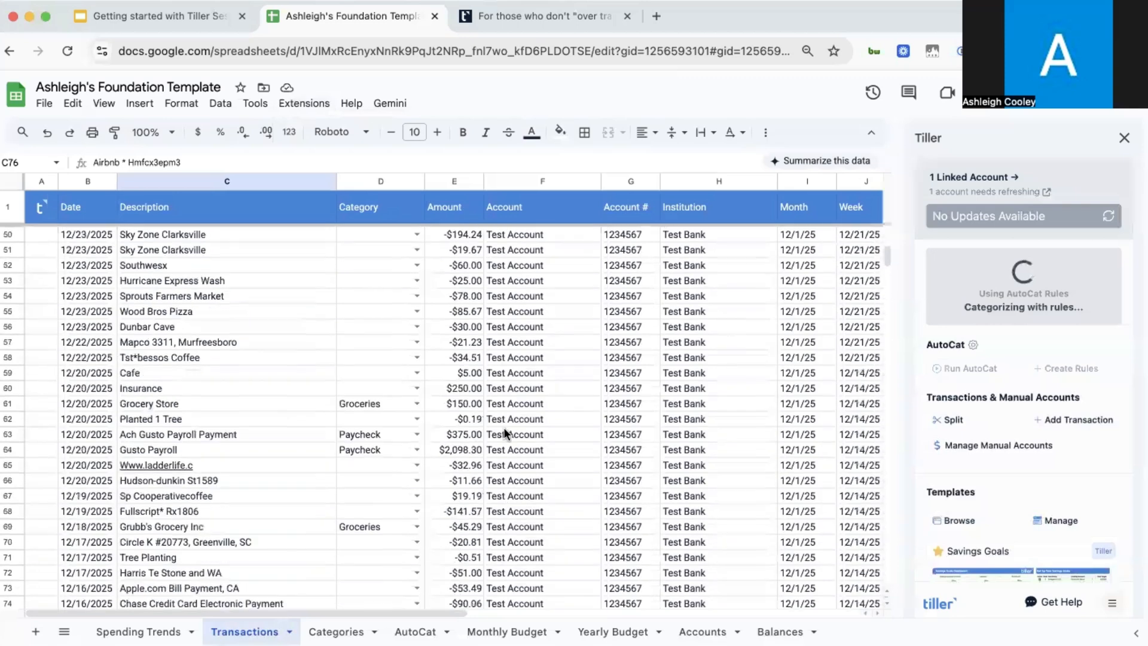
scroll(504, 427, "down", 4)
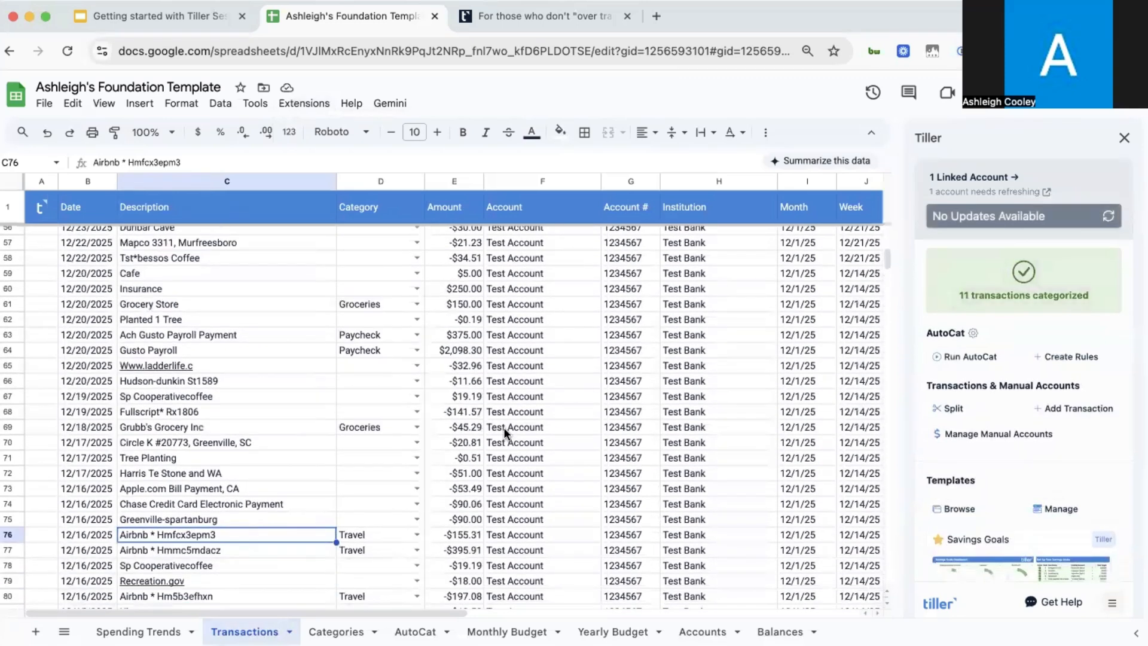
left_click_drag(259, 449, 381, 467)
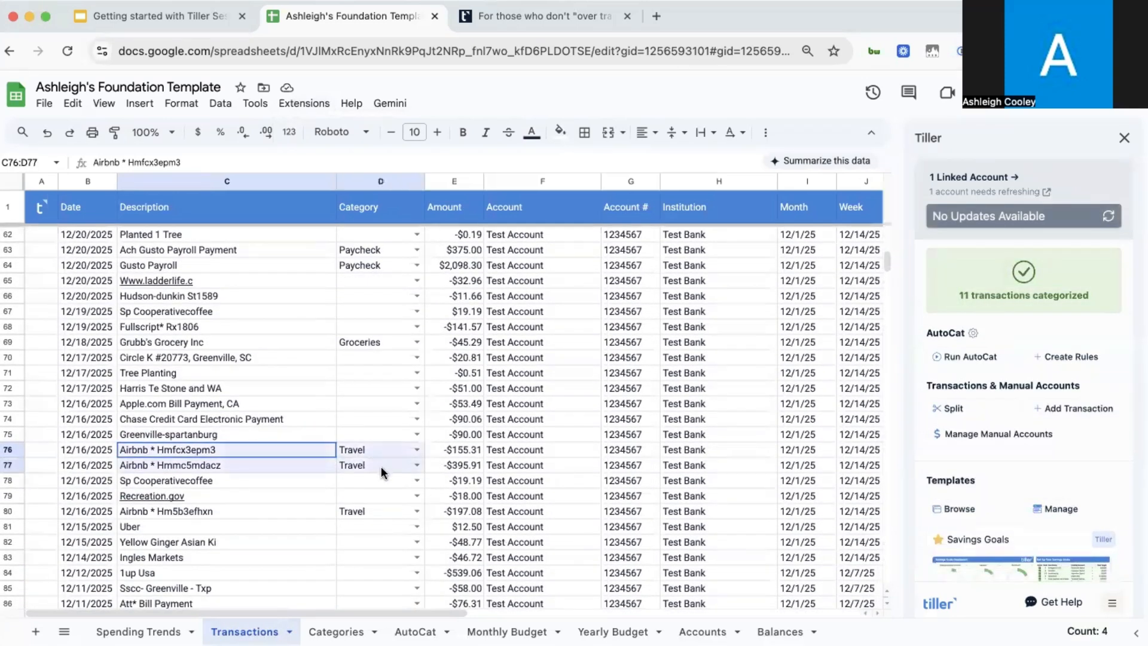
left_click(473, 468)
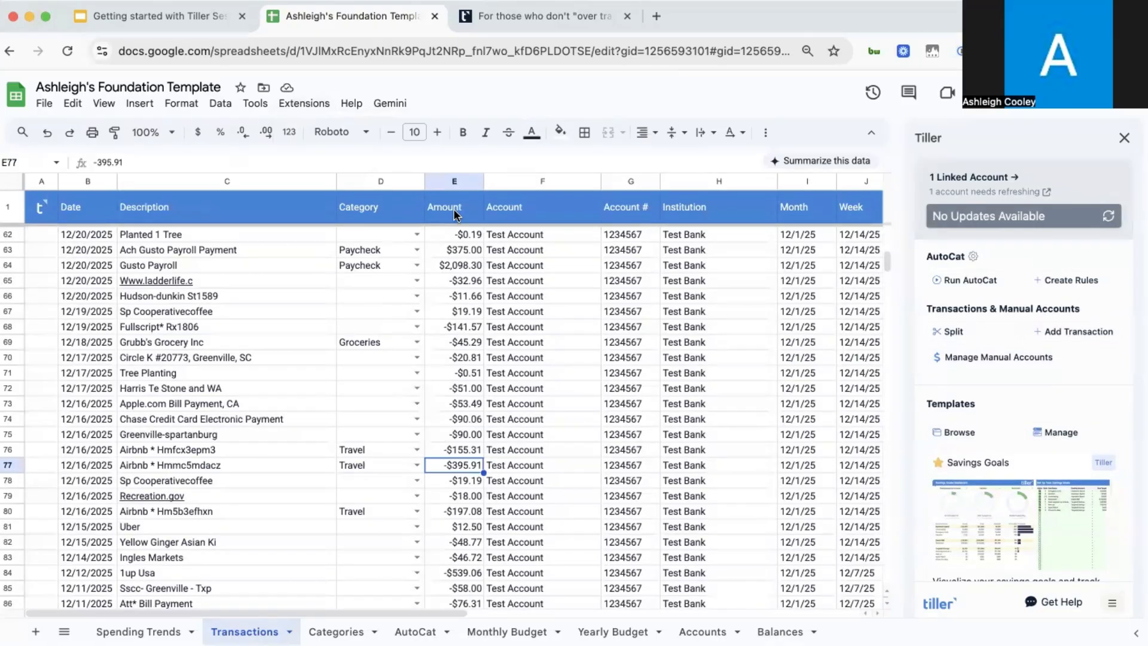
scroll(581, 482, "up", 15)
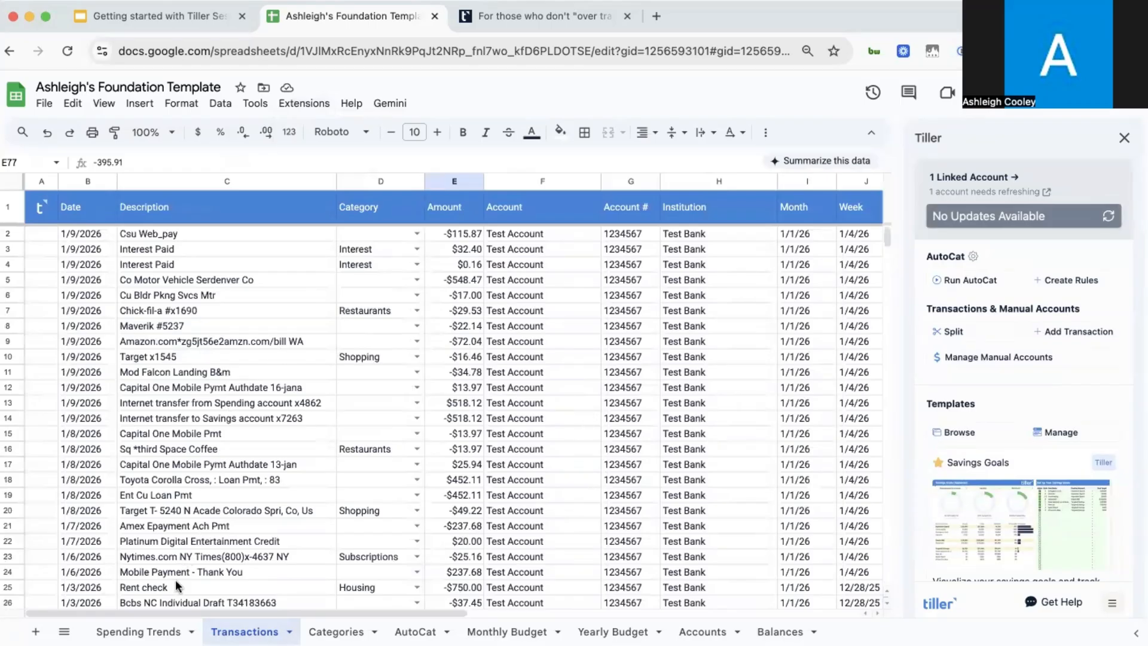
Step: Examine the income breakdown for last year in the Spending Trends sheet, including the Income and Paycheck rows
left_click(138, 631)
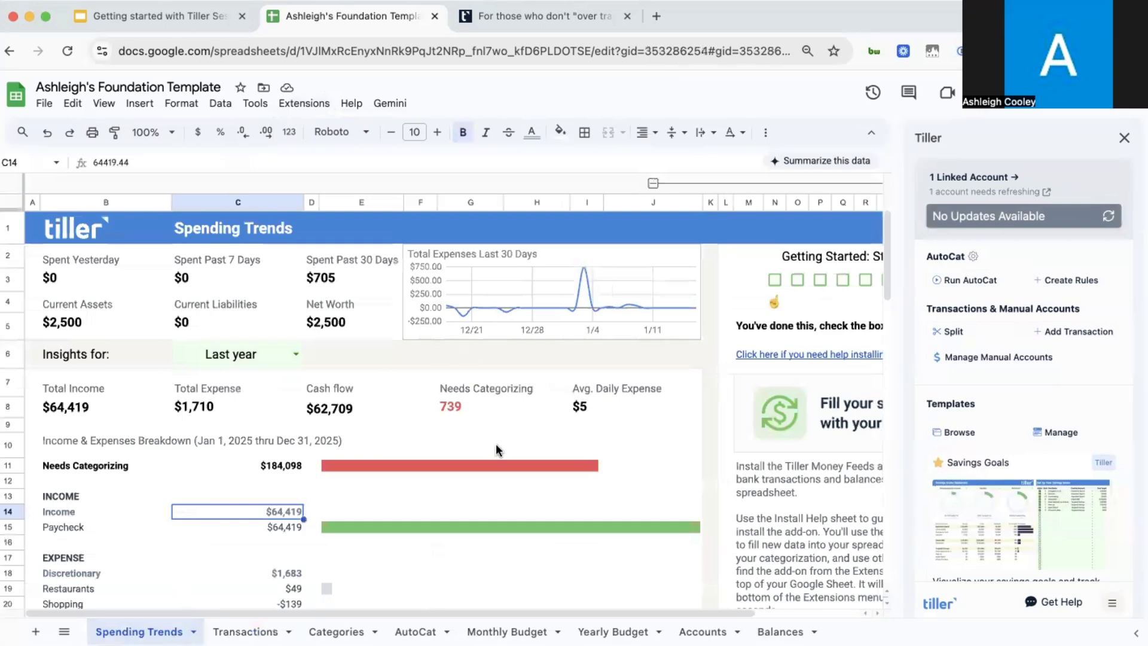
scroll(497, 450, "down", 3)
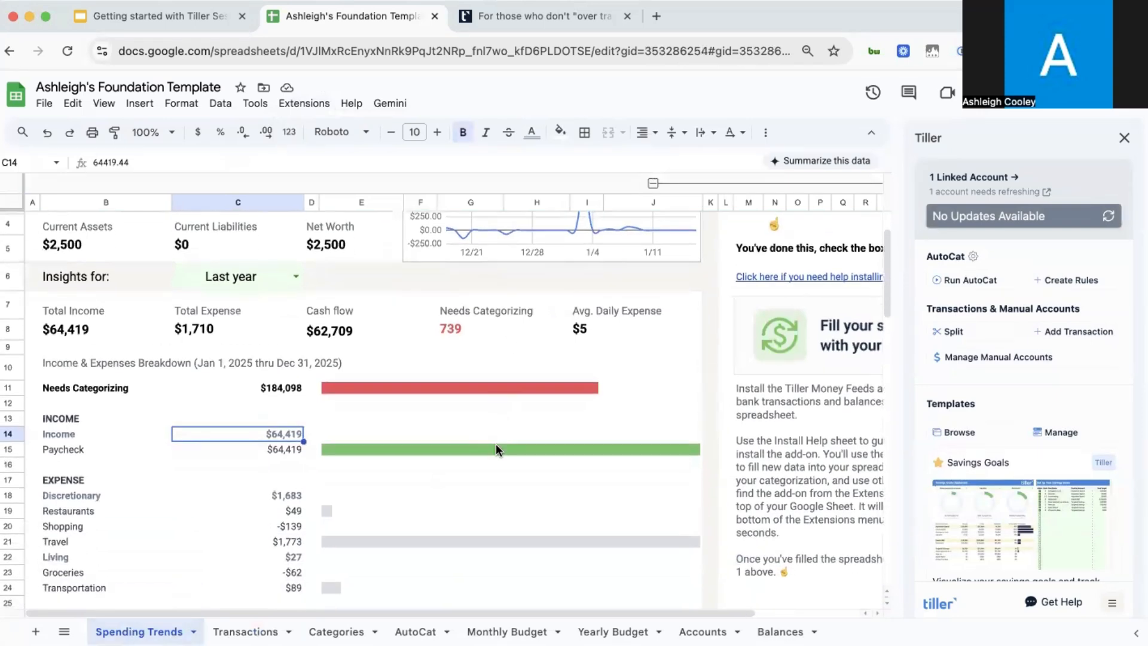
scroll(496, 449, "up", 2)
scroll(496, 449, "down", 1)
left_click(91, 447)
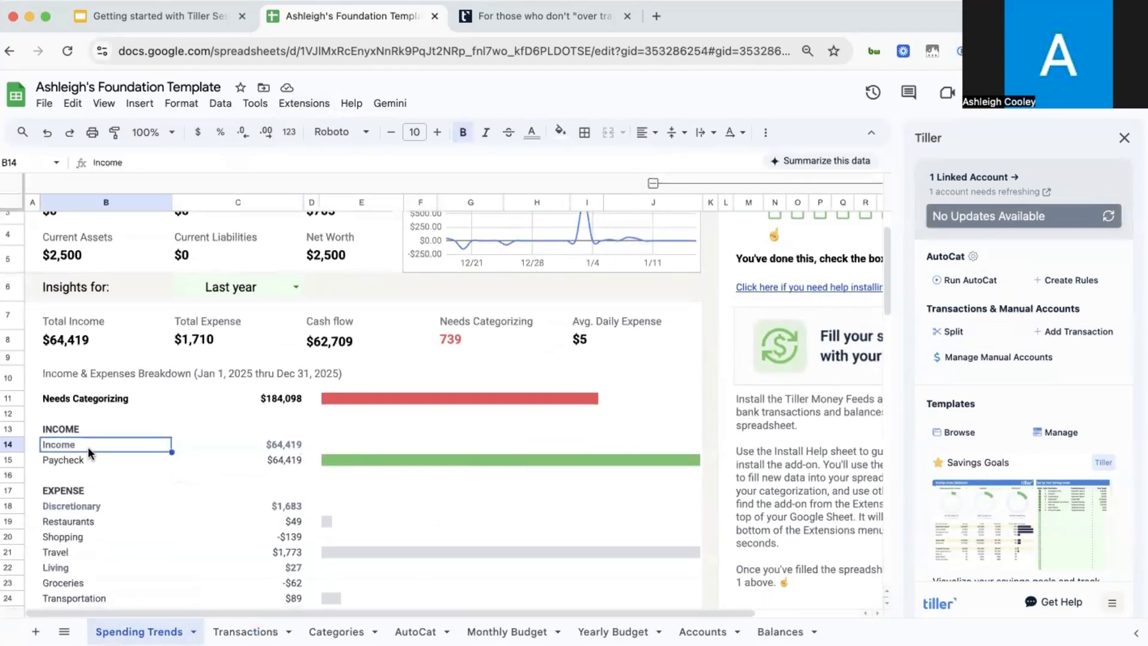
scroll(98, 442, "up", 2)
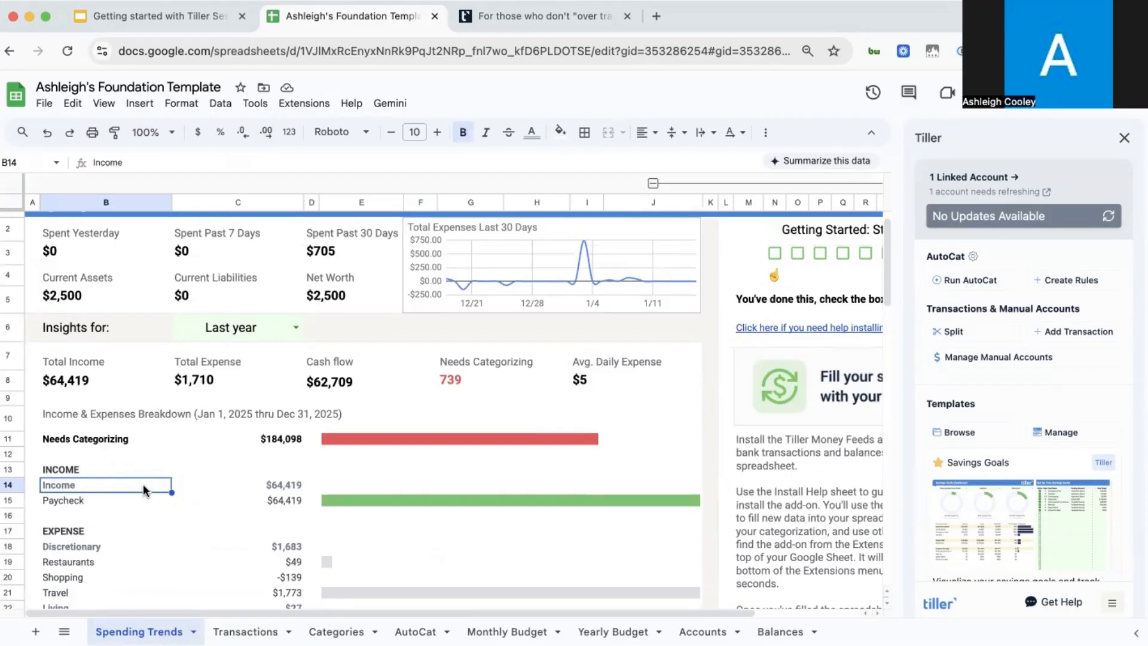
left_click(148, 502)
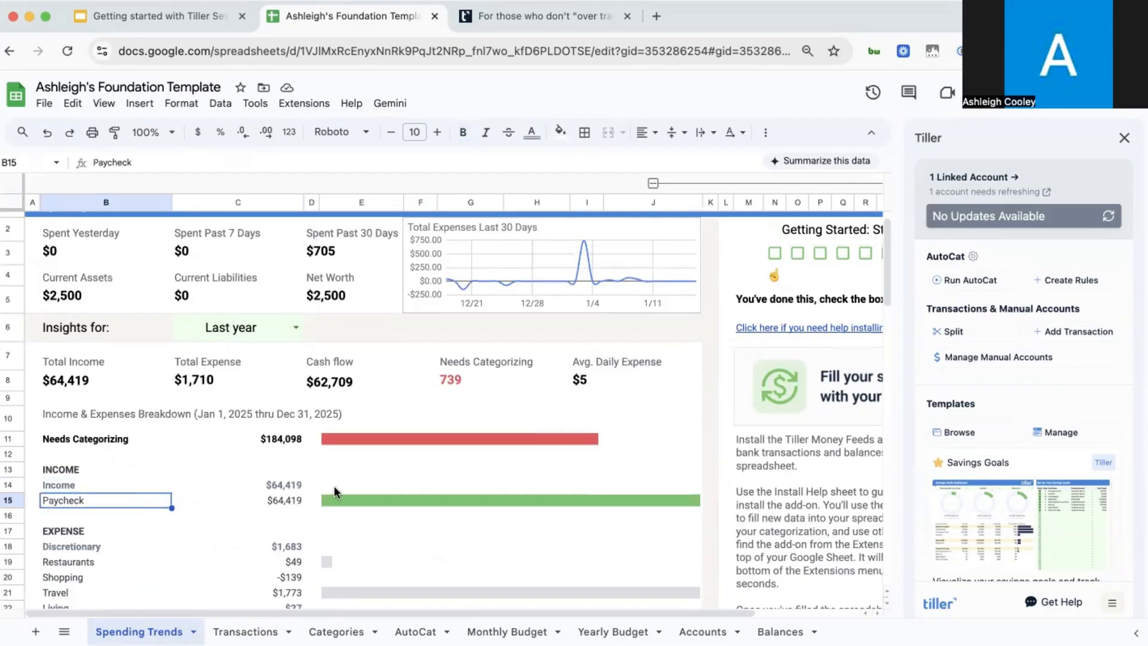
left_click(407, 496)
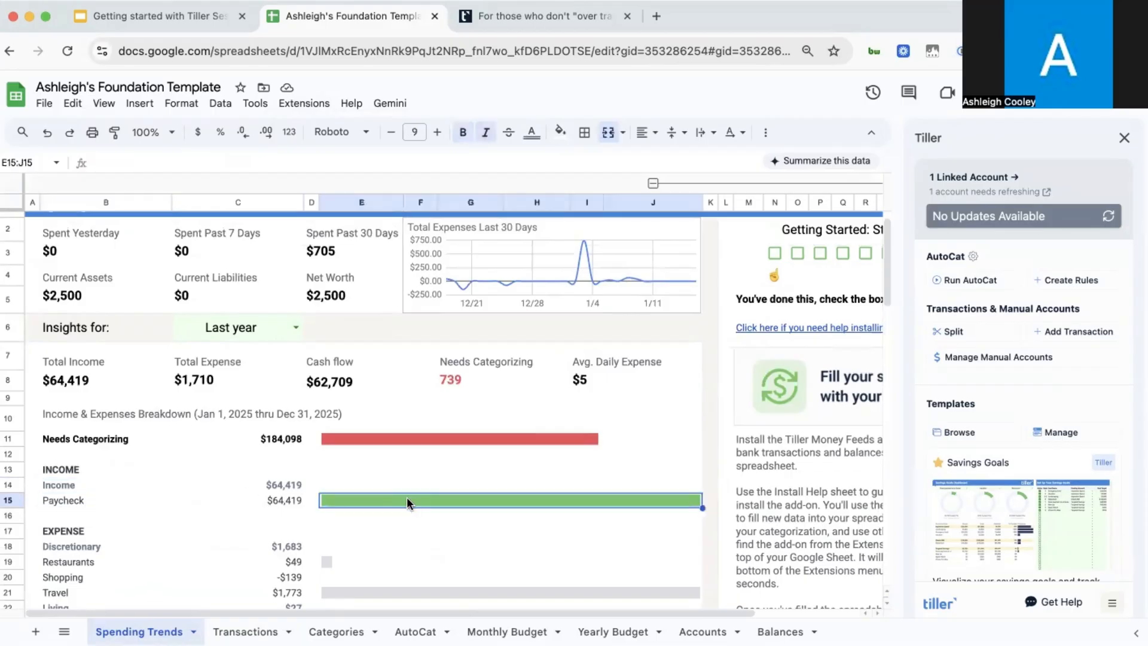
left_click(411, 520)
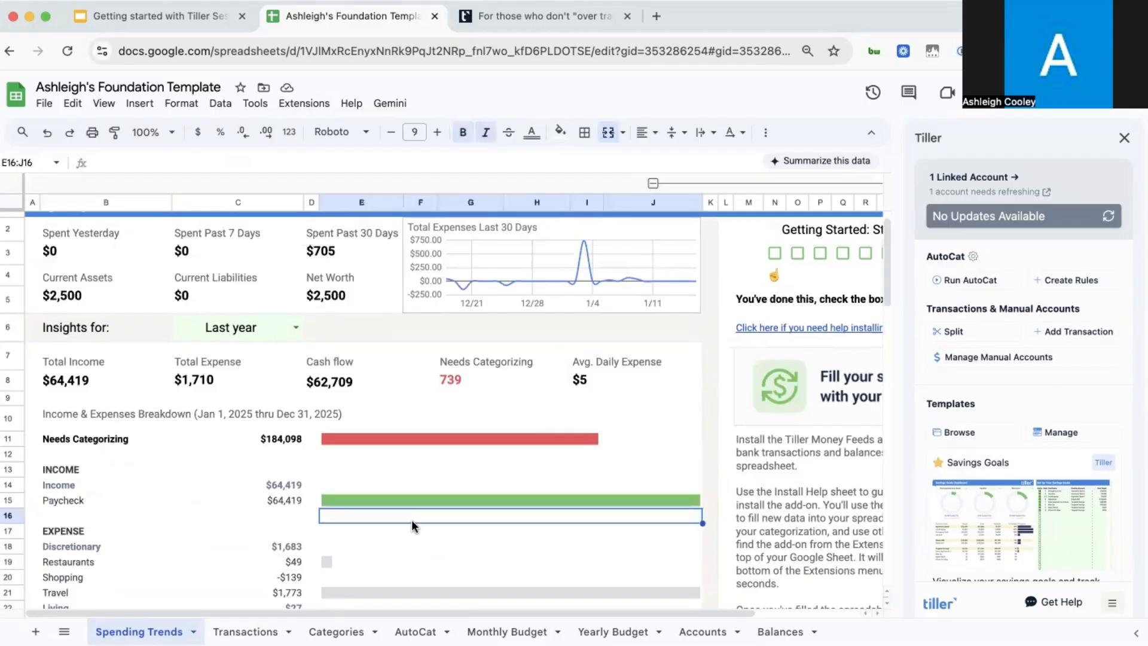
left_click(403, 486)
Step: Examine last year's expense breakdown in the Spending Trends sheet, comparing the bars for Restaurants, Shopping, Travel and Living
scroll(402, 499, "down", 5)
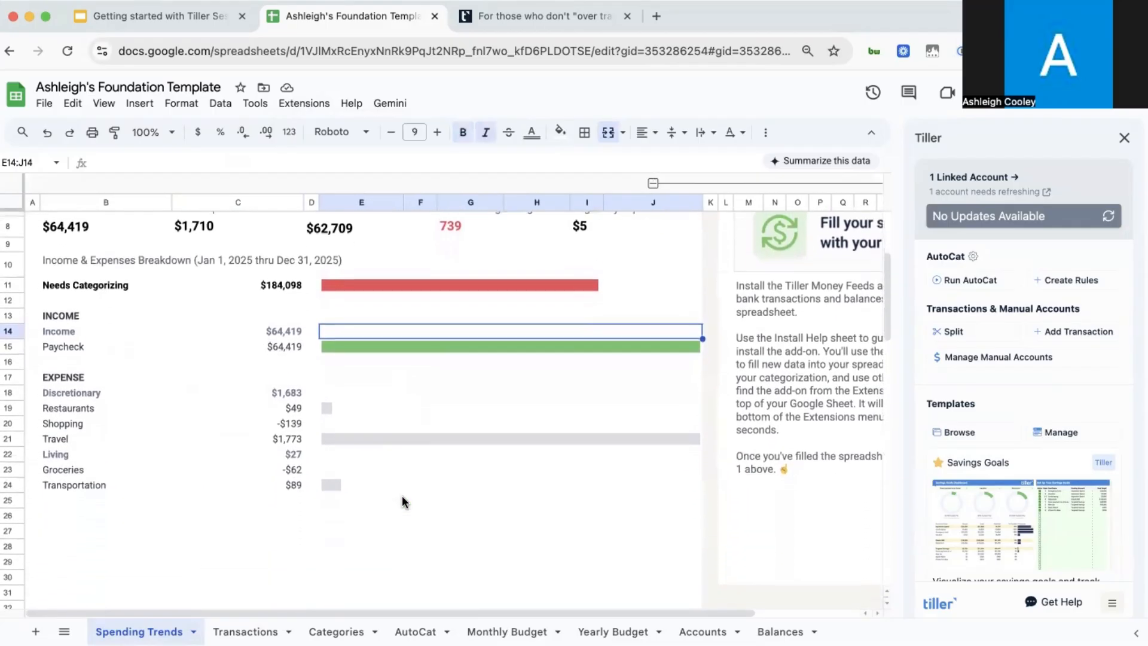
left_click(408, 443)
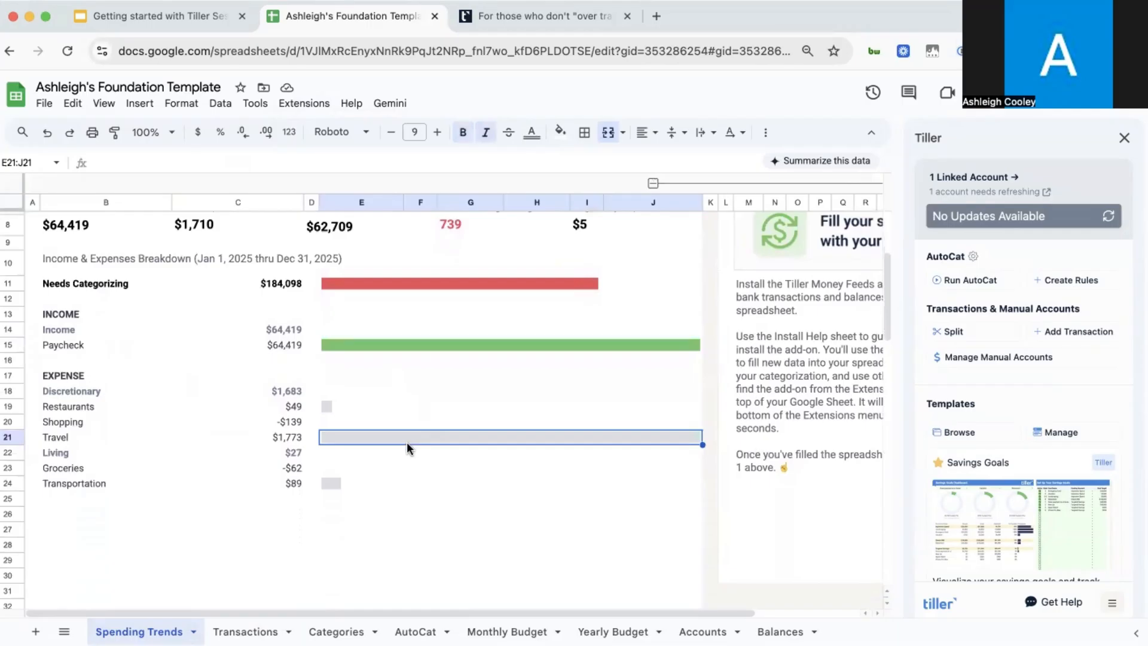
left_click(324, 405)
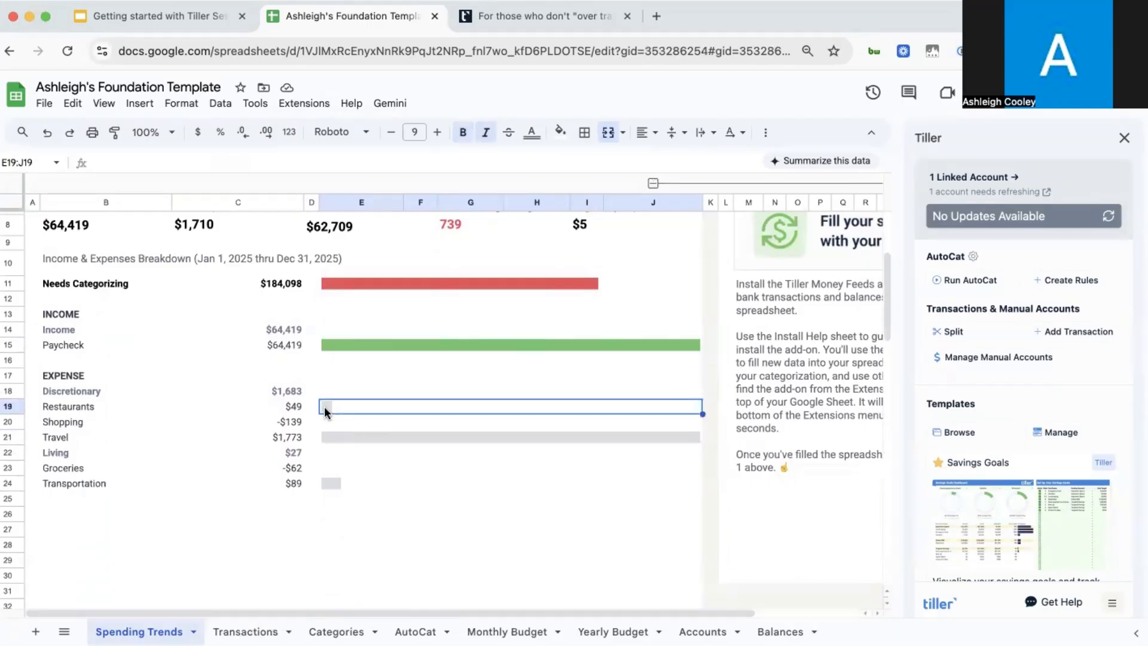
left_click(328, 422)
left_click(336, 453)
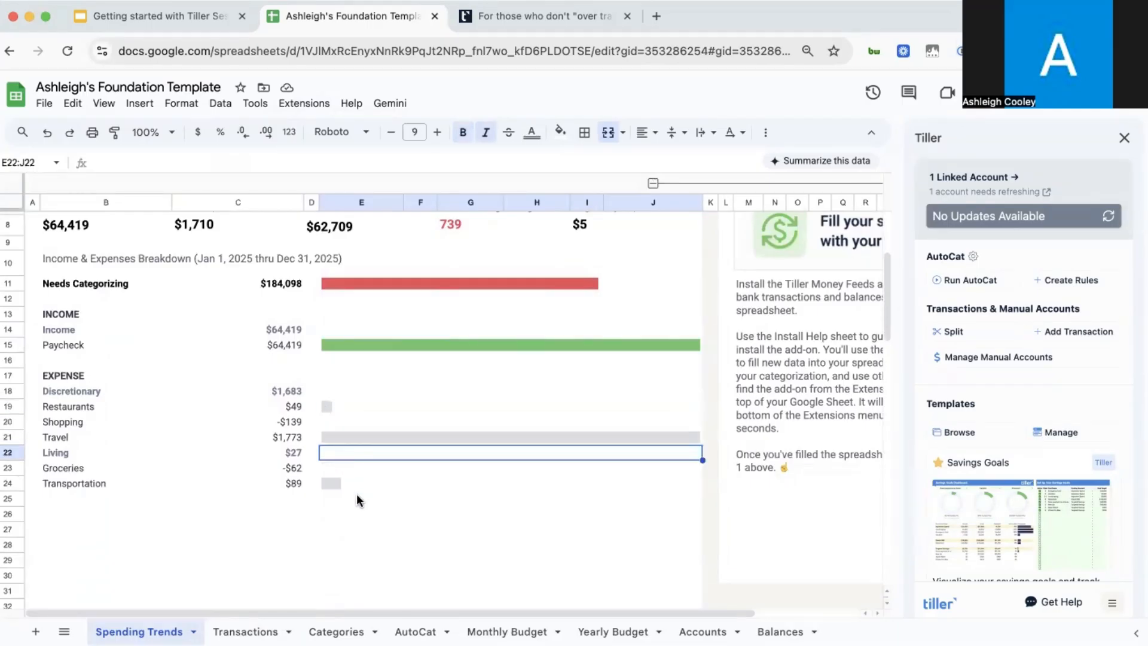
left_click_drag(364, 541, 343, 413)
left_click(343, 412)
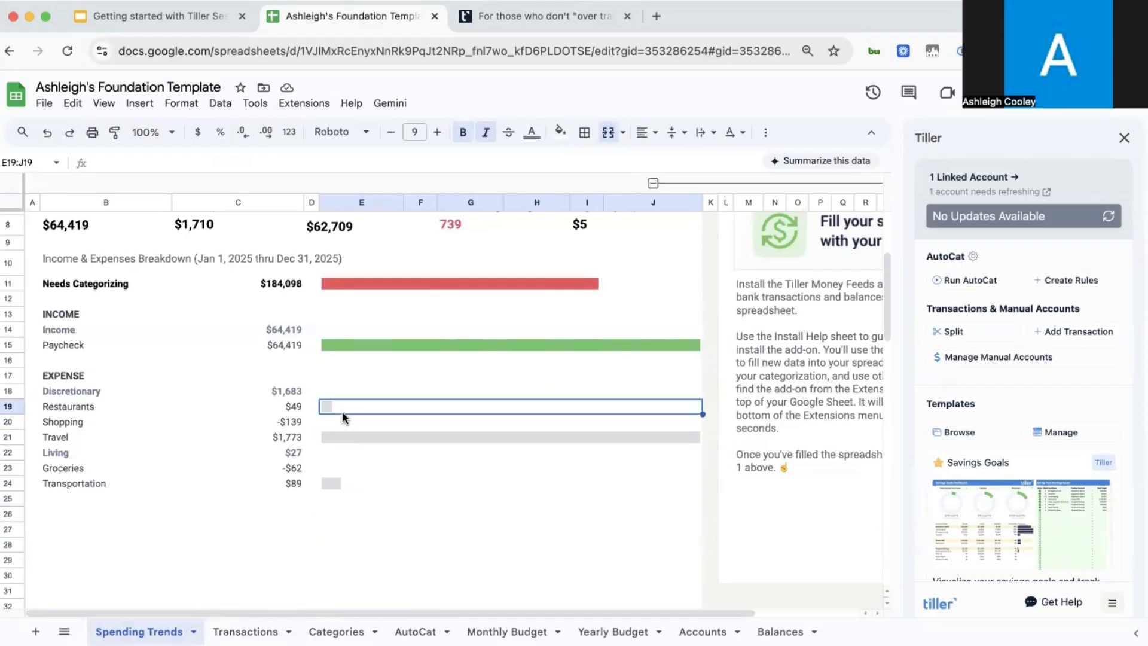
Step: Set the Spending Trends insights period to Past 30 days and inspect the Needs Categorizing count
scroll(342, 410, "up", 2)
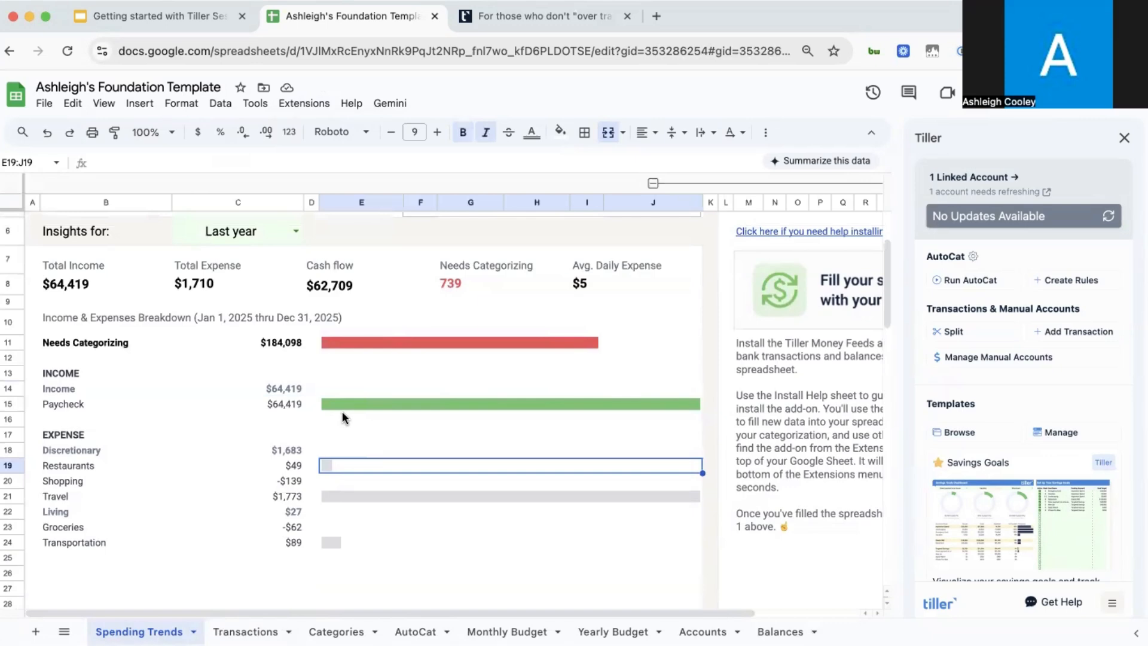
scroll(342, 411, "up", 3)
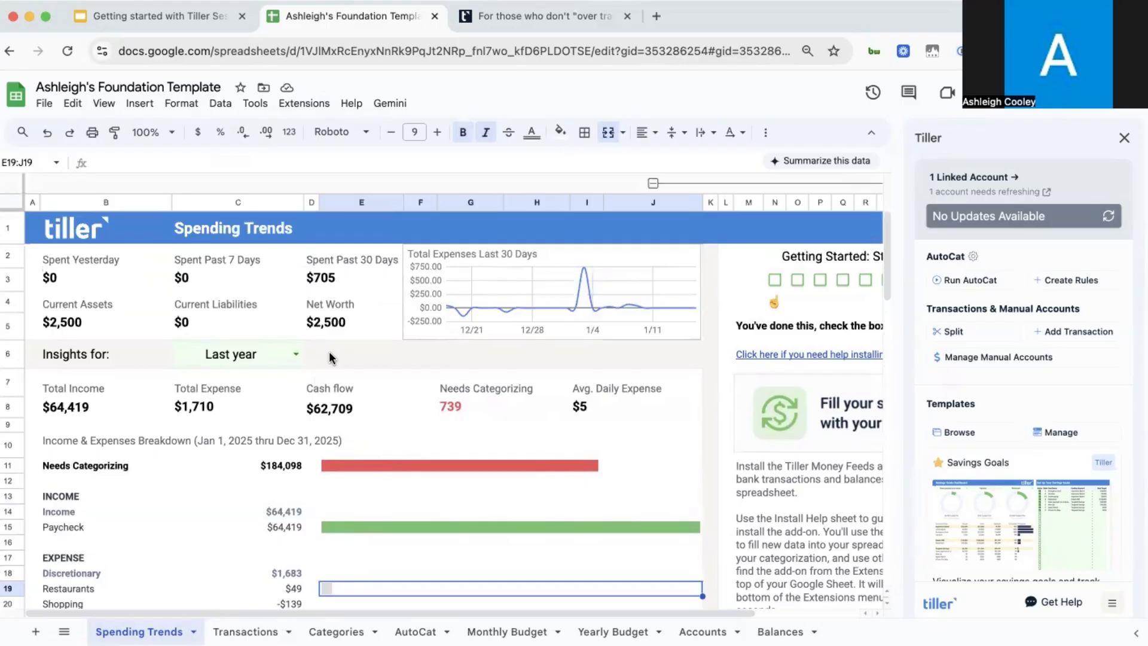
left_click(295, 355)
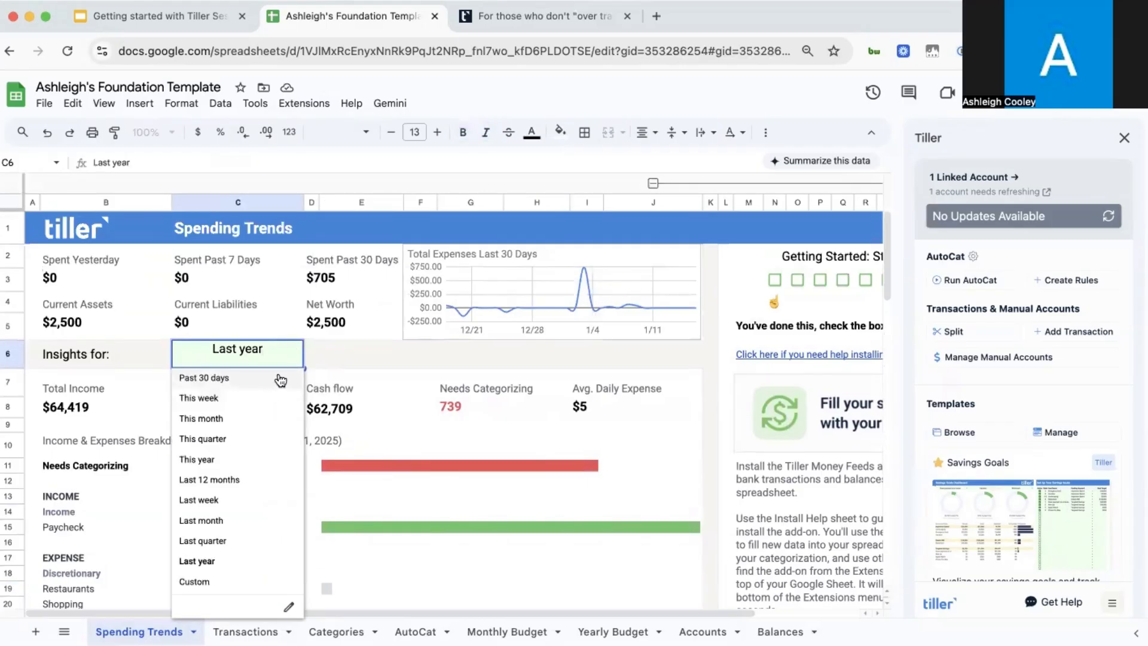
left_click(280, 378)
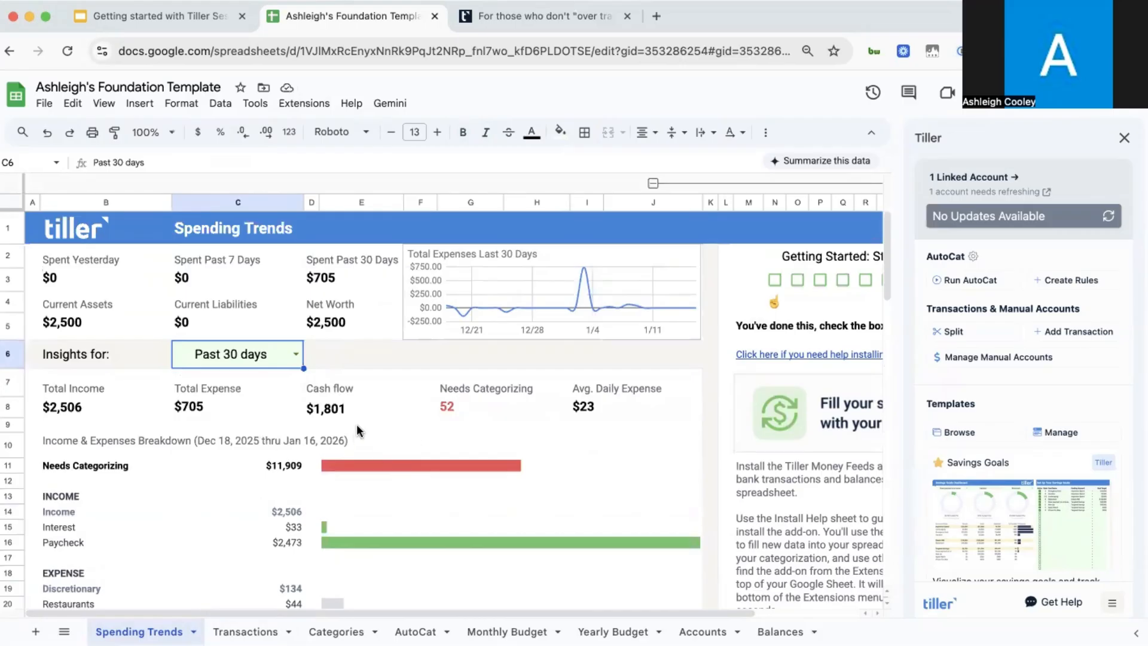
scroll(359, 429, "down", 3)
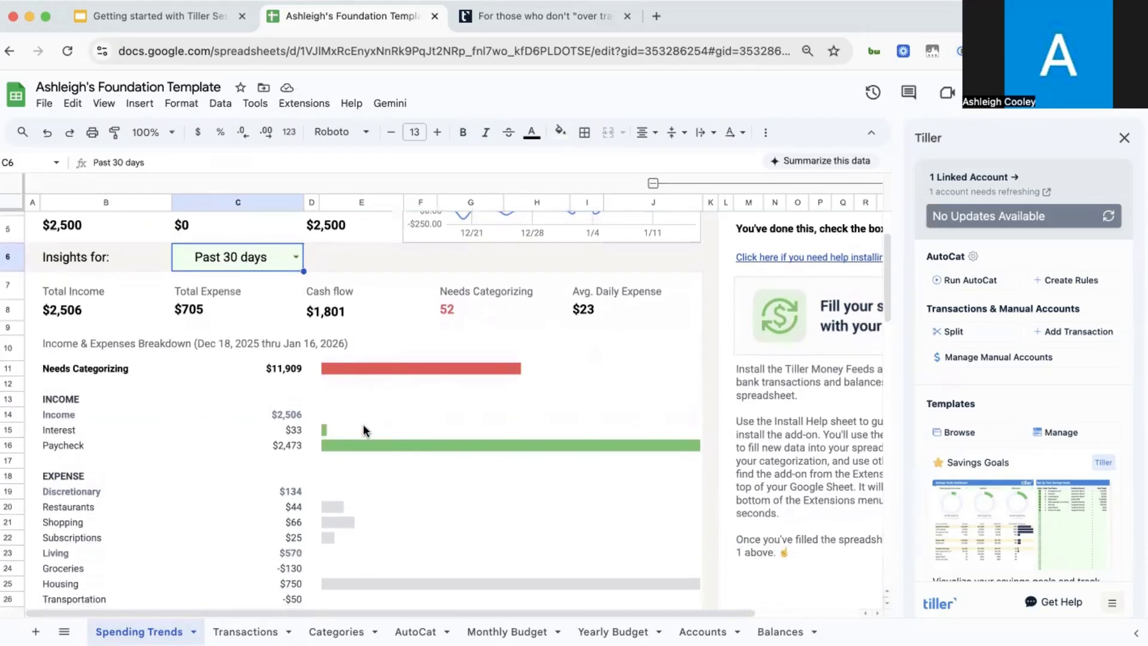
left_click(452, 312)
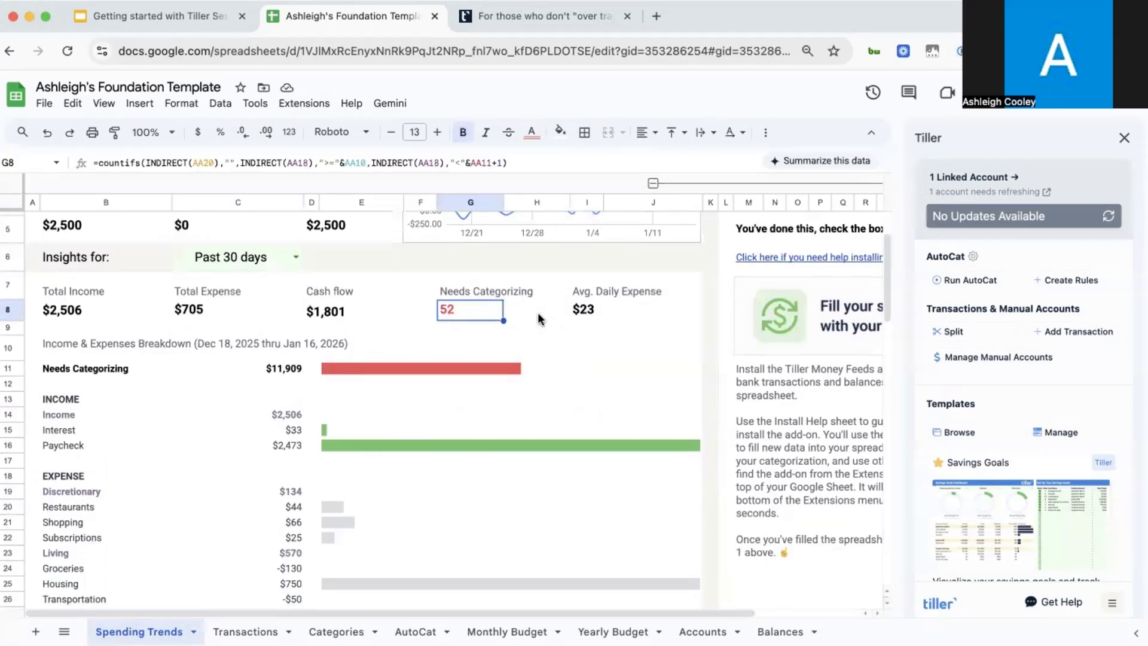
Step: In the Transactions sheet, assign the Transportation category to the Co Motor Vehicle transaction in row 5
left_click(246, 631)
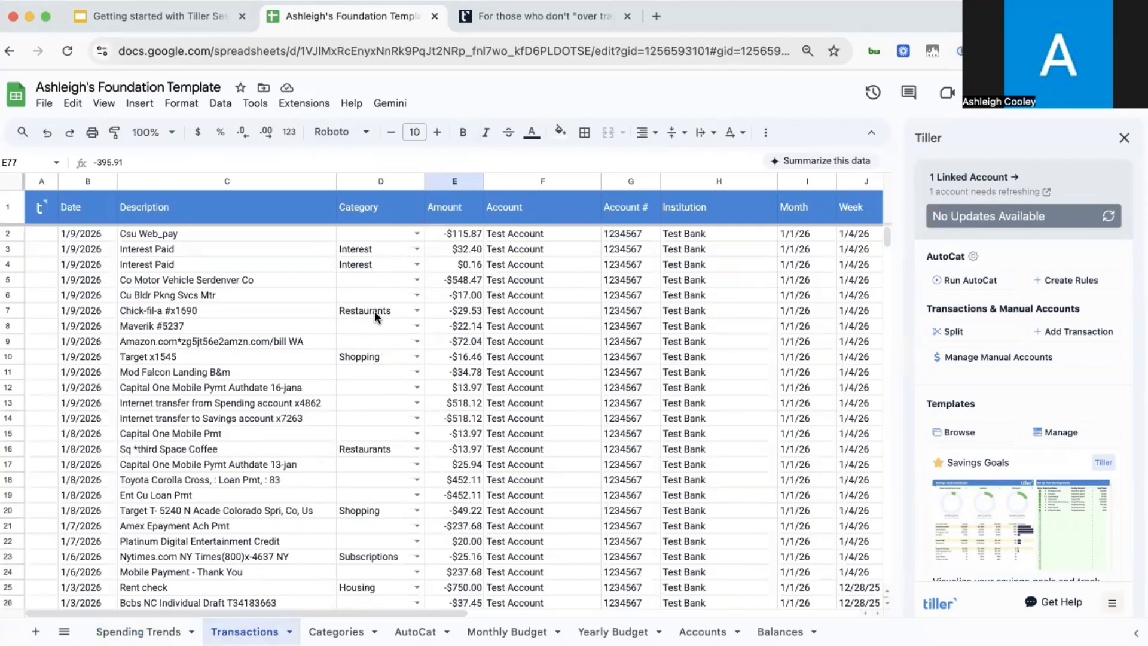
left_click(412, 279)
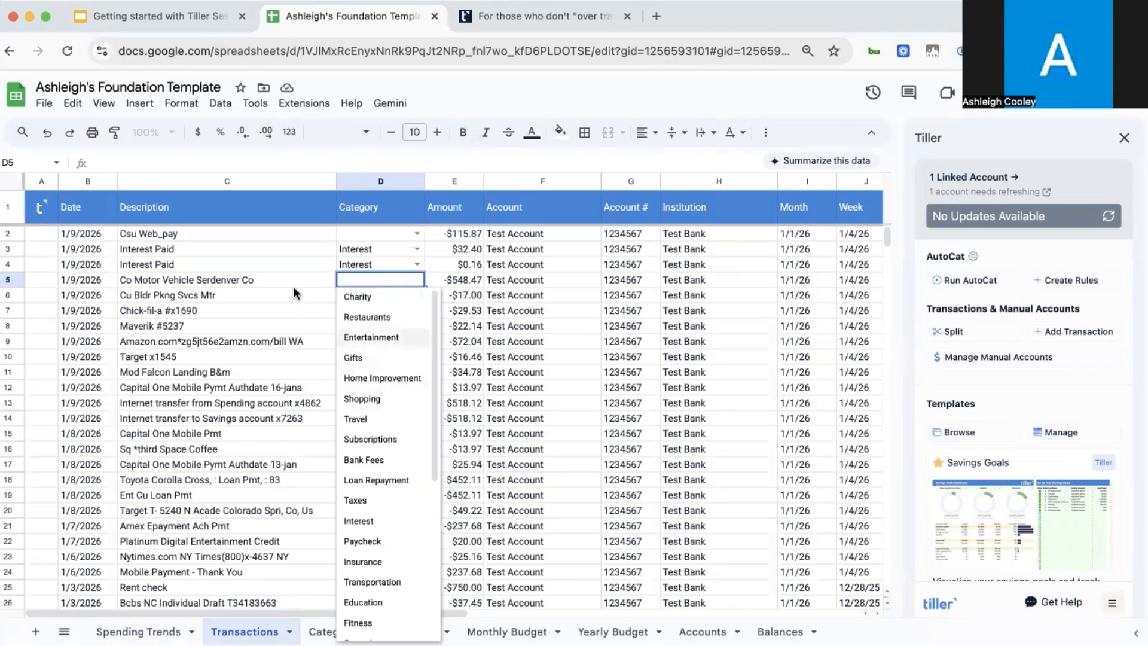
scroll(383, 454, "down", 5)
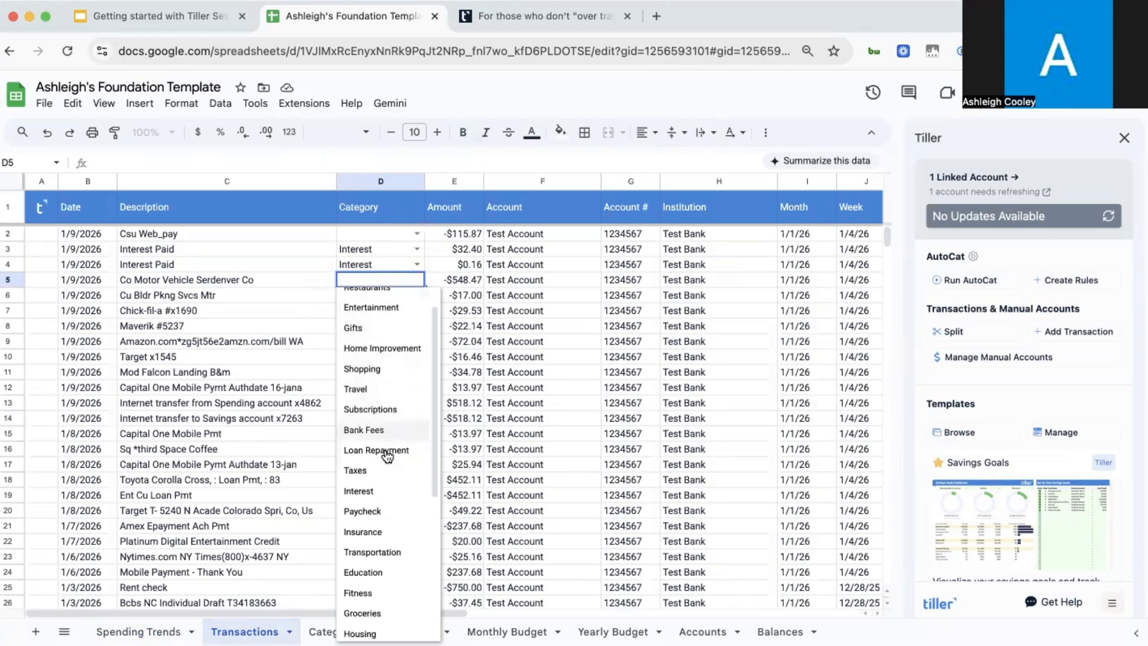
left_click(374, 441)
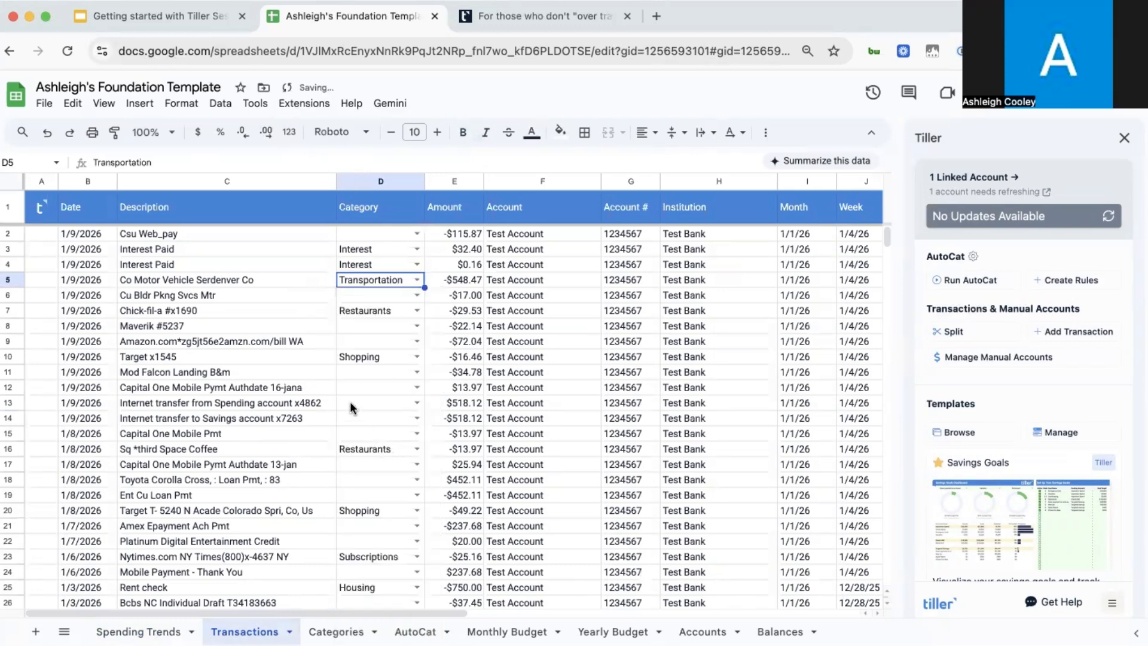
Step: Assign the Home Improvement category to the Cu Bldr Pkng Svcs Mtr transaction in row 6
left_click(359, 294)
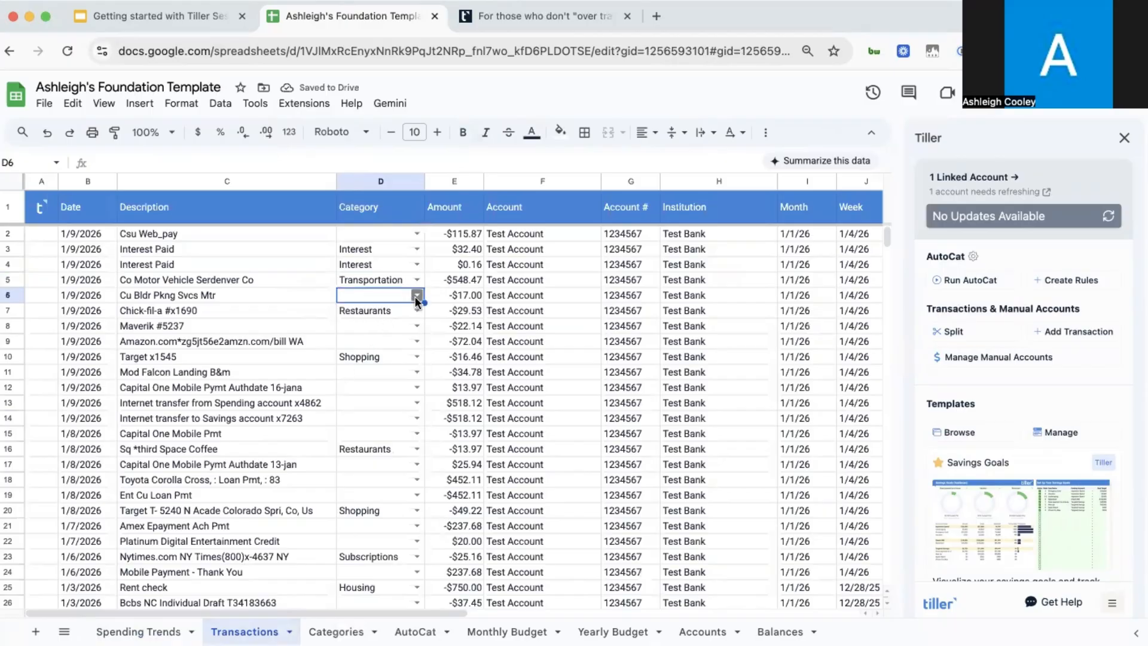
left_click(417, 295)
left_click(405, 394)
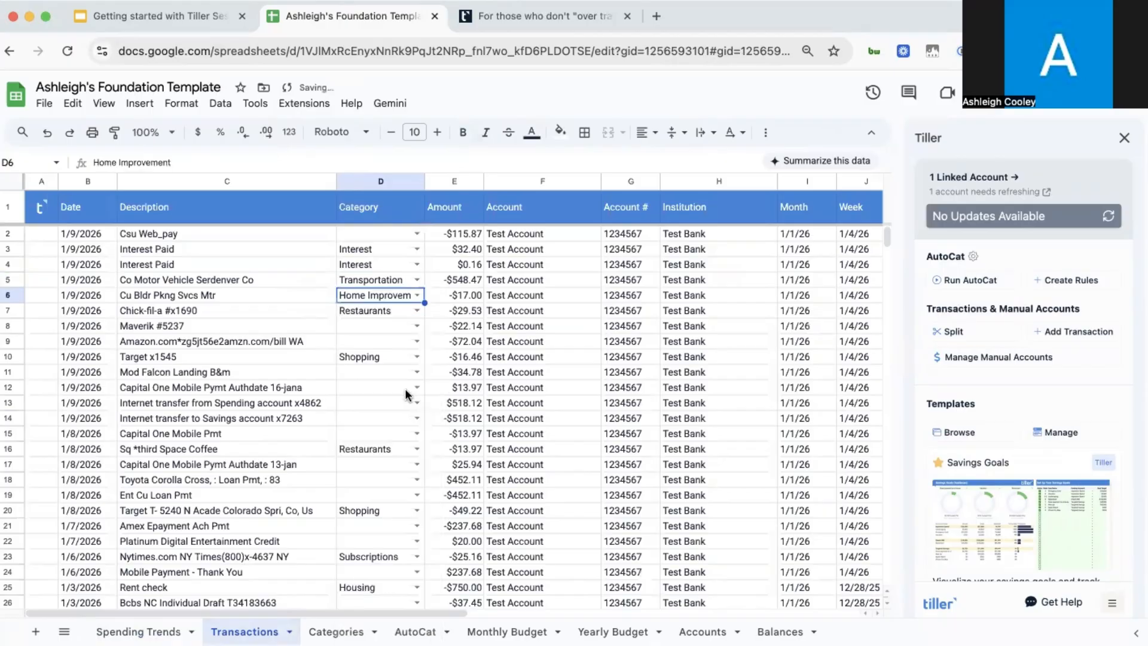
left_click(282, 295)
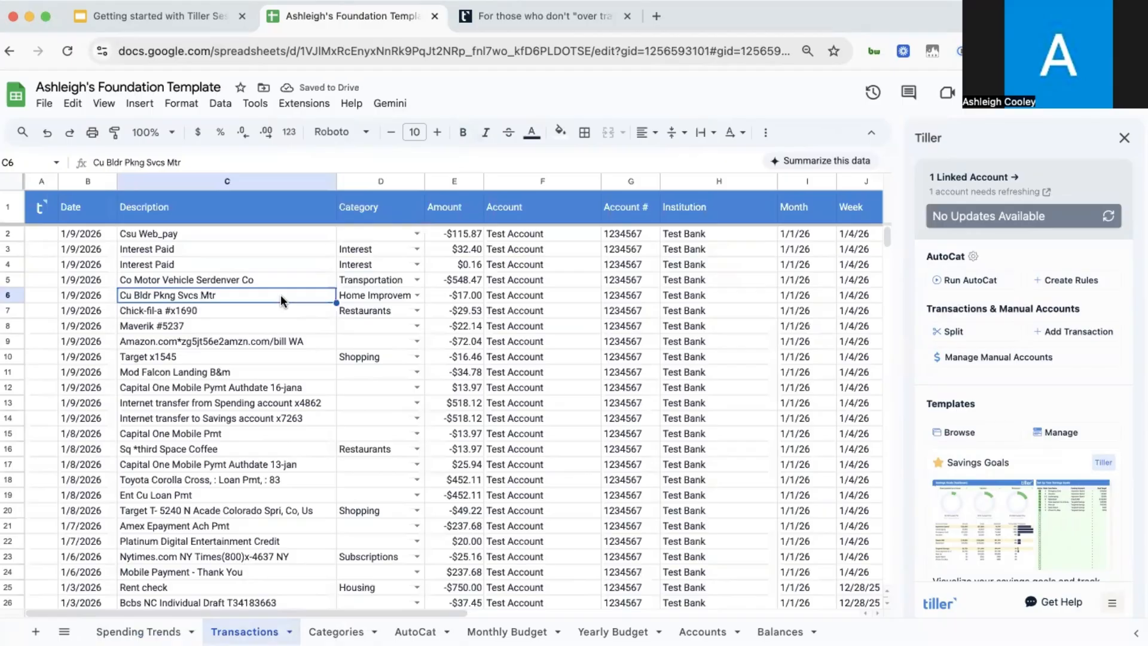
Step: Assign the Shopping category to the Amazon.com transaction in row 9
left_click(339, 336)
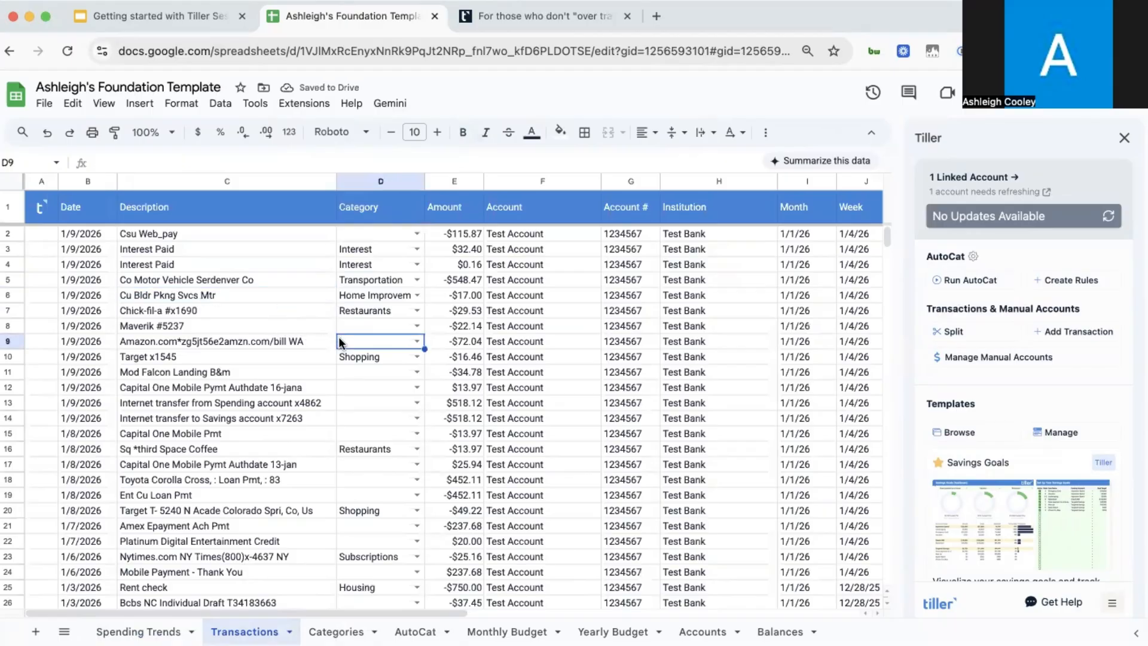
left_click(414, 342)
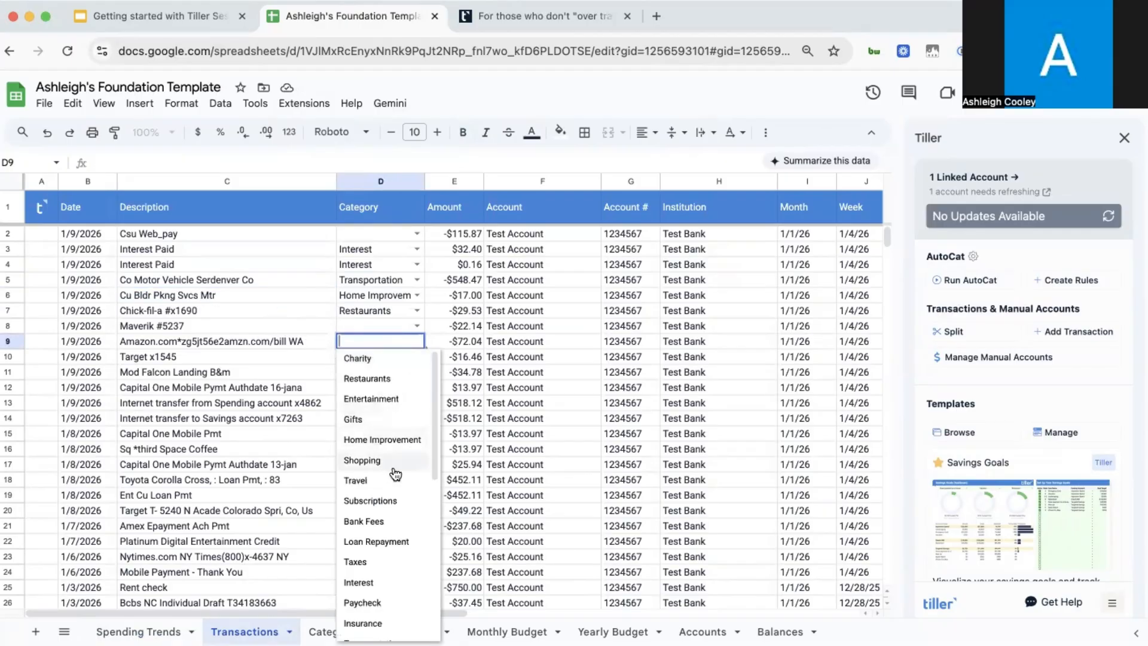
scroll(395, 479, "down", 1)
left_click(396, 427)
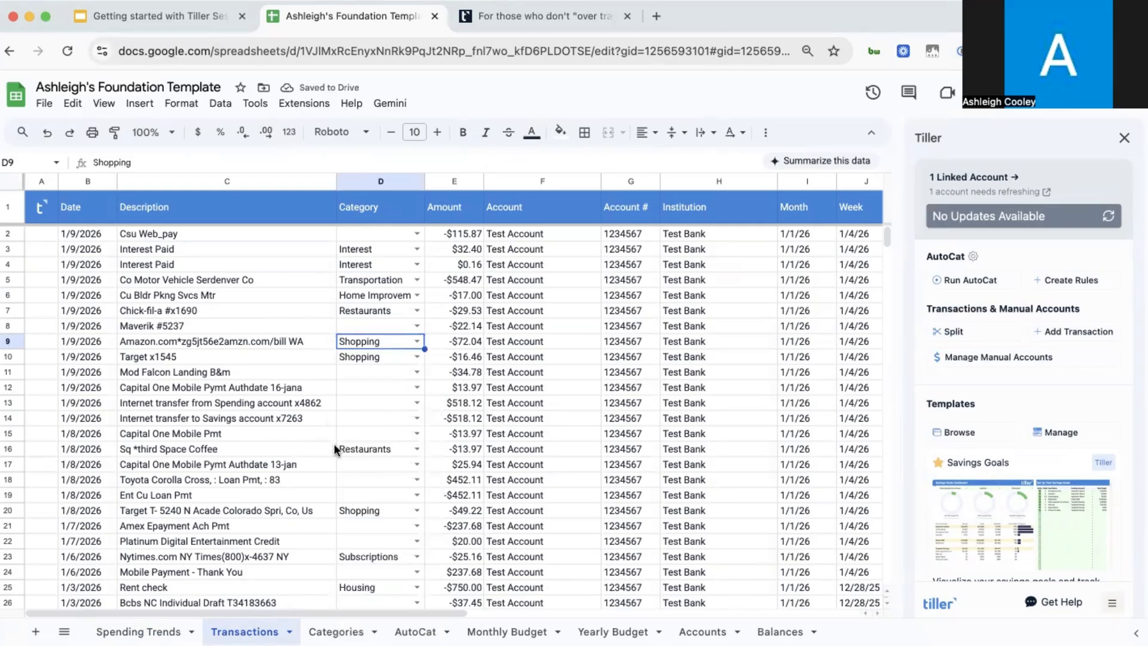
scroll(334, 445, "down", 1)
scroll(333, 446, "right", 1)
scroll(333, 443, "up", 1)
scroll(334, 443, "left", 1)
Step: Check the Needs Categorizing count and the Housing and Transportation expense bars in the Spending Trends sheet
left_click(170, 631)
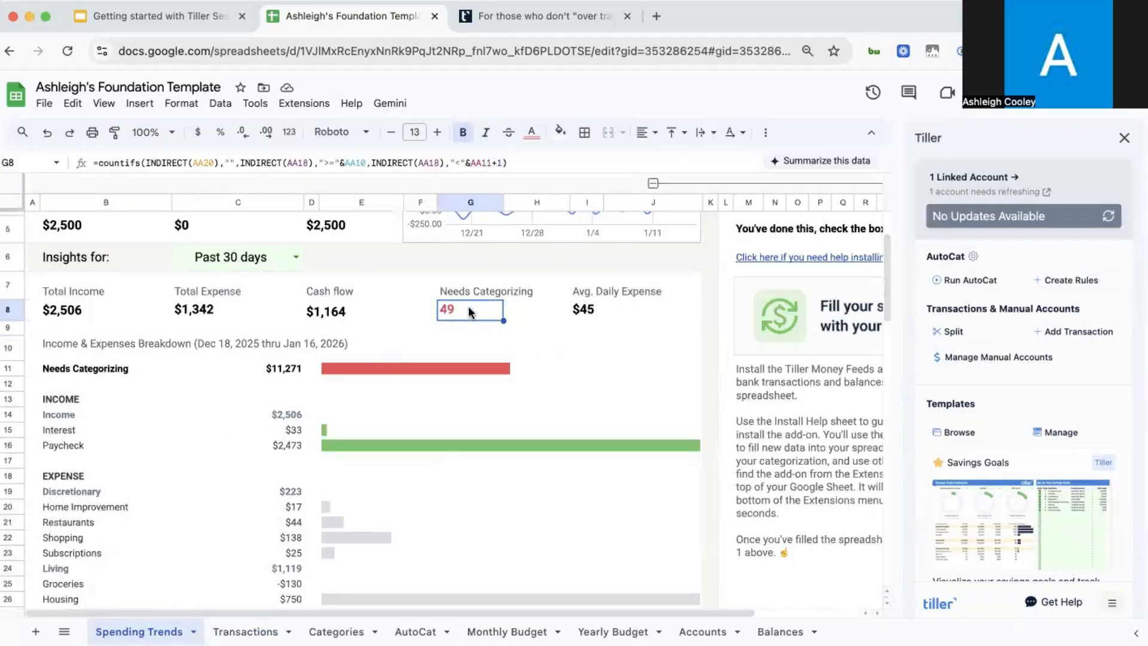
scroll(468, 389, "down", 2)
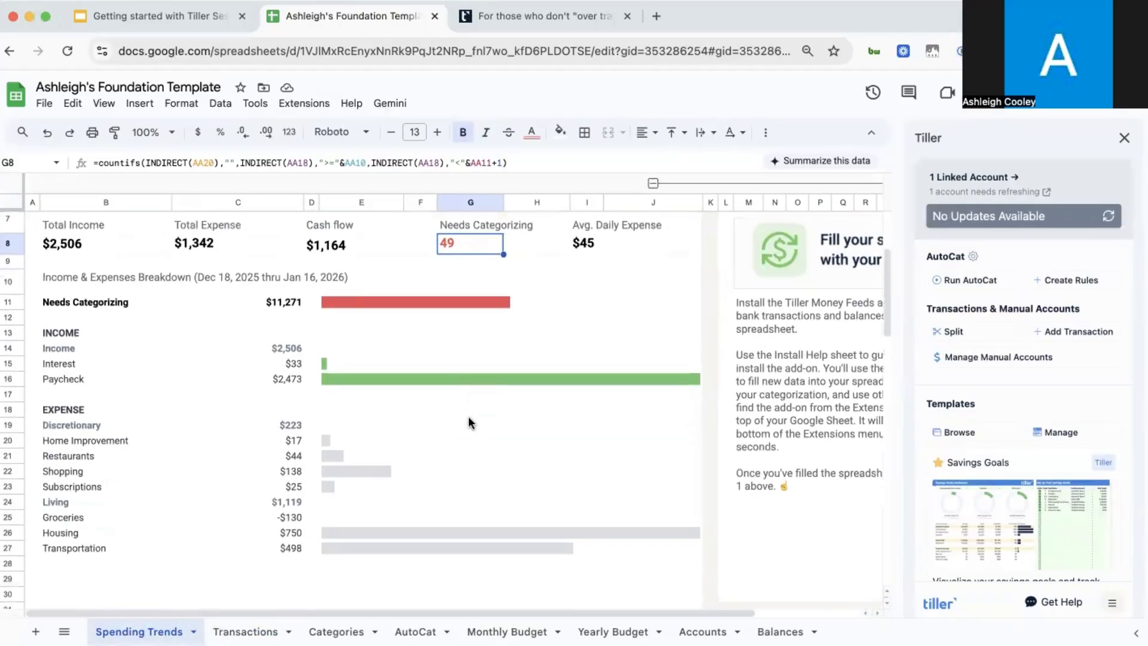
left_click(343, 543)
left_click(344, 533)
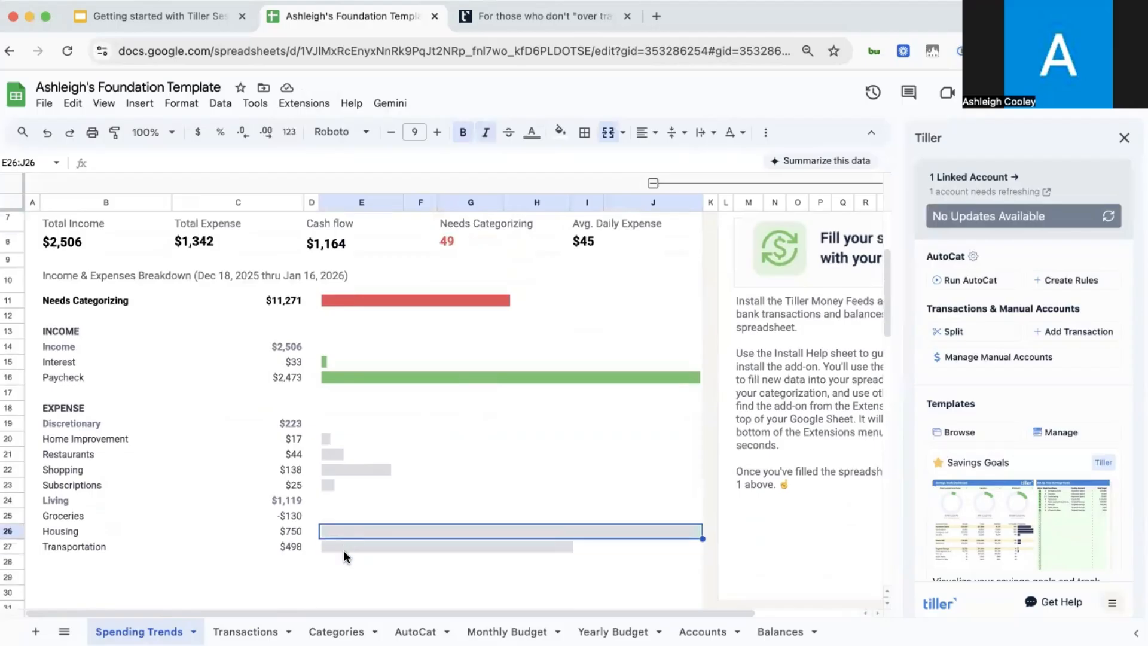
left_click(343, 543)
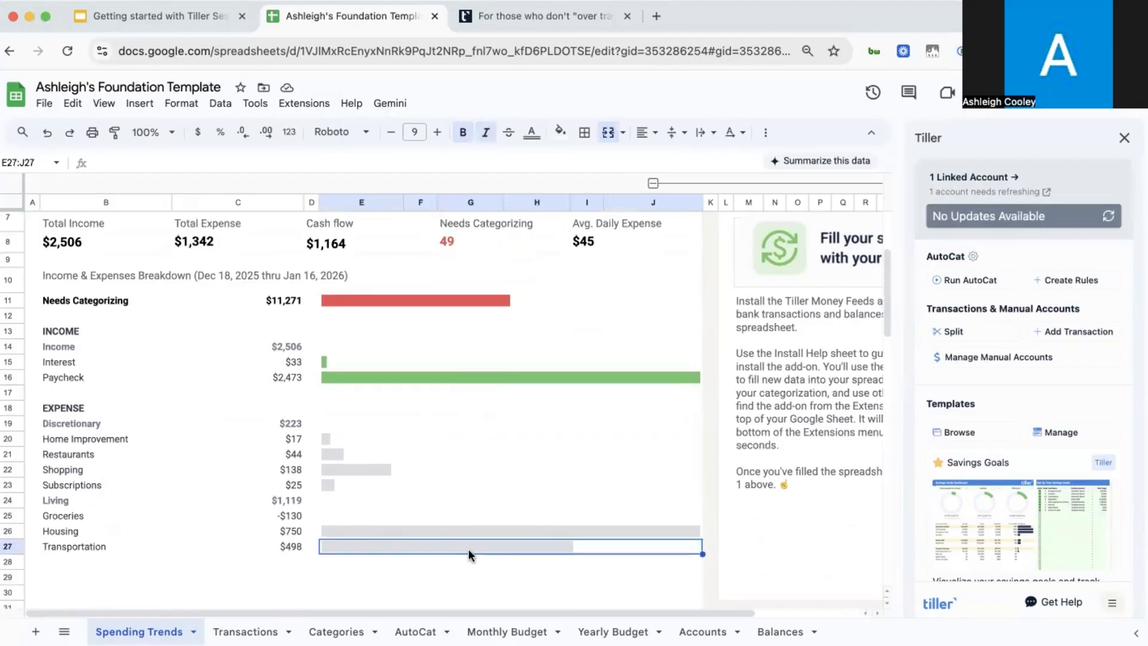
scroll(468, 547, "up", 3)
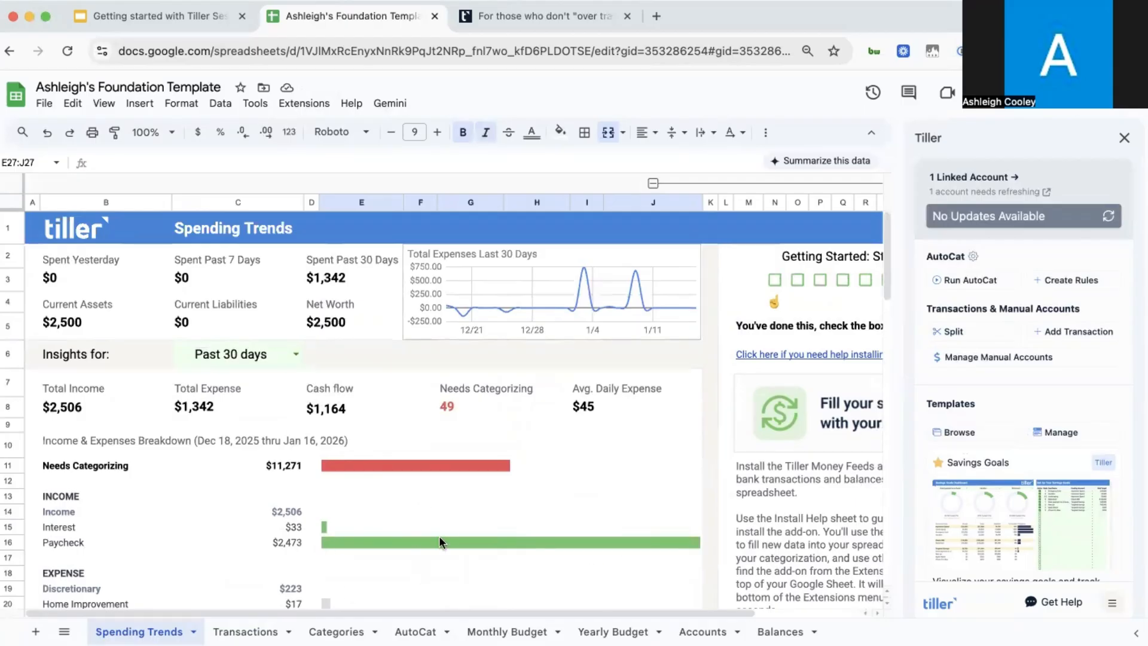
Step: Start splitting the 1up Usa transaction of 12/12/2025 in row 84 of the Transactions sheet
left_click(245, 631)
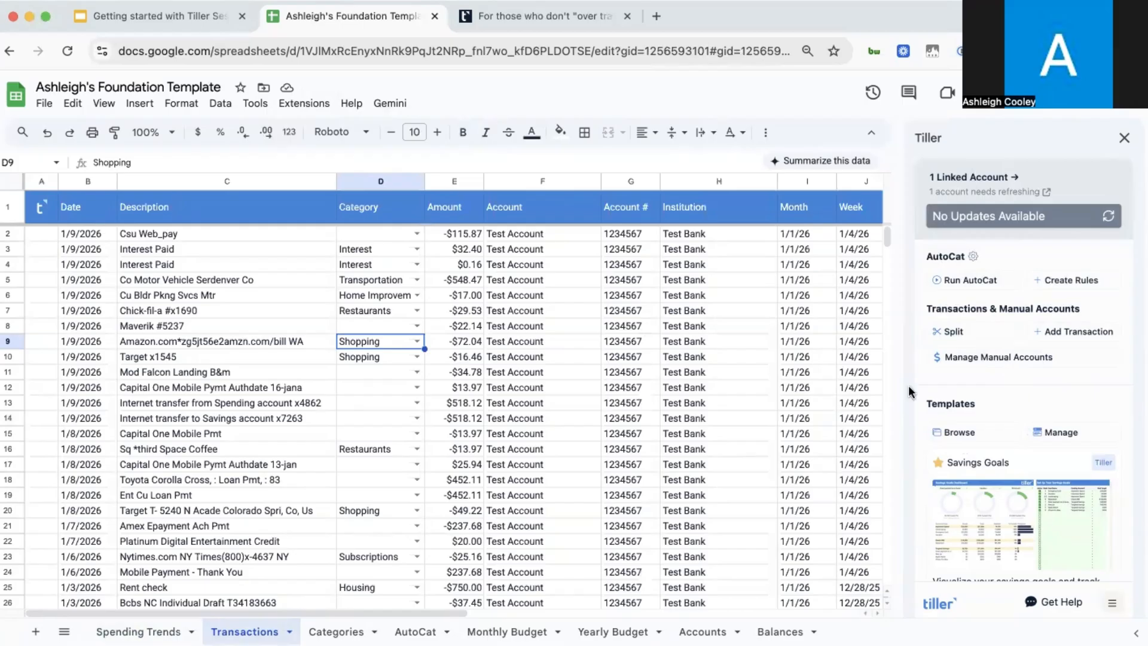
scroll(352, 526, "down", 5)
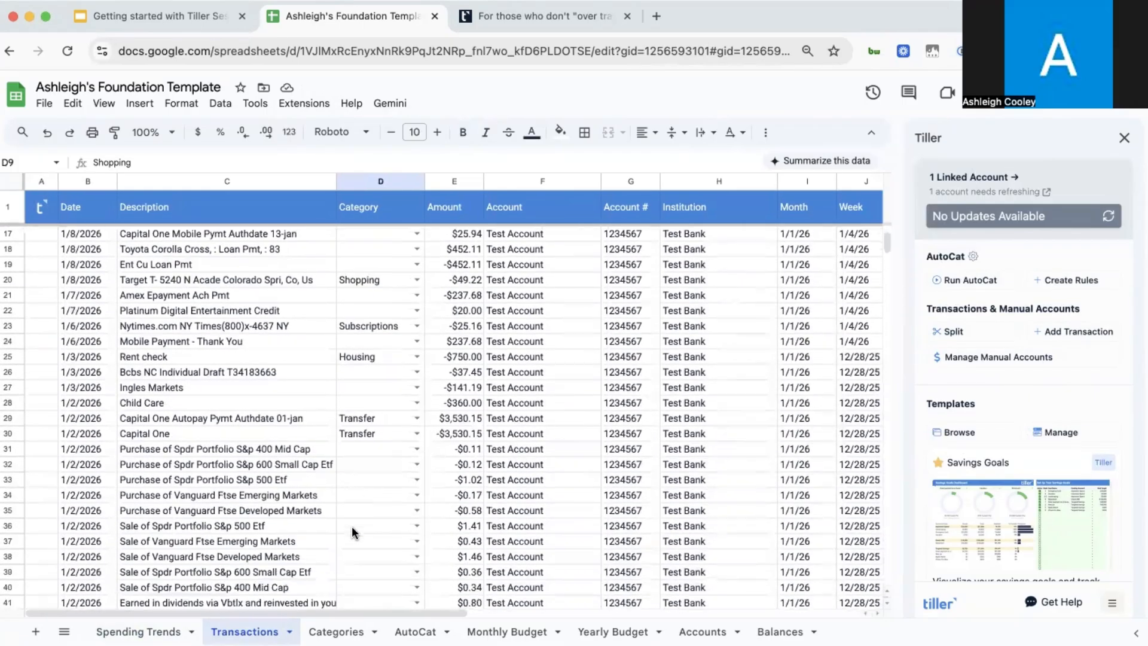
scroll(351, 526, "down", 9)
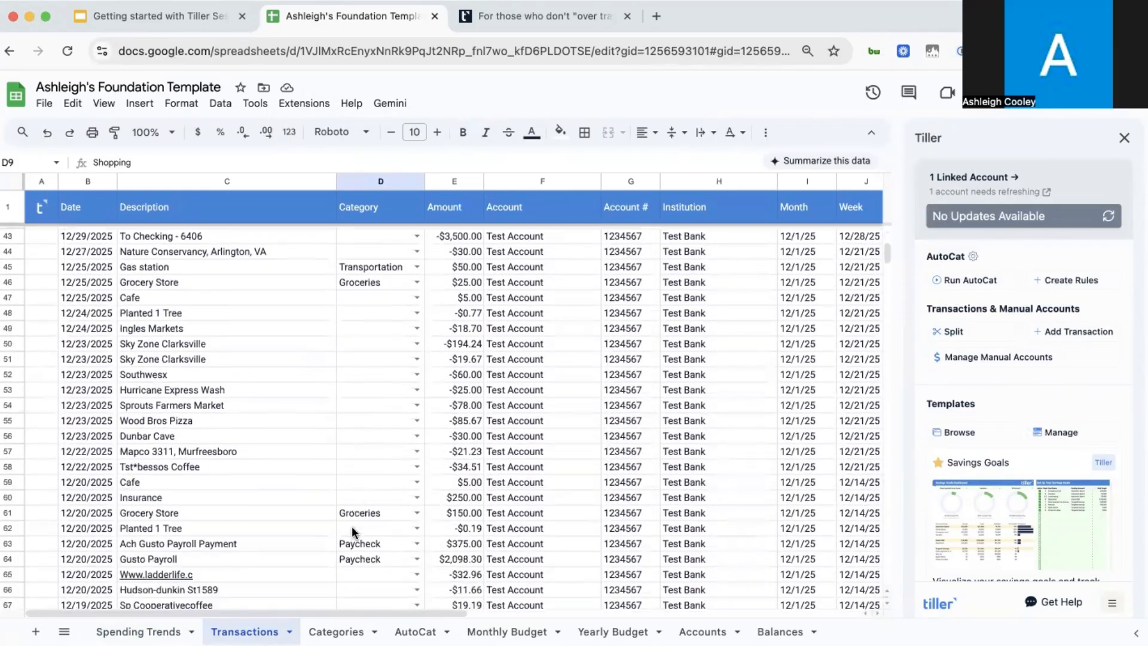
scroll(377, 490, "down", 2)
scroll(413, 443, "down", 1)
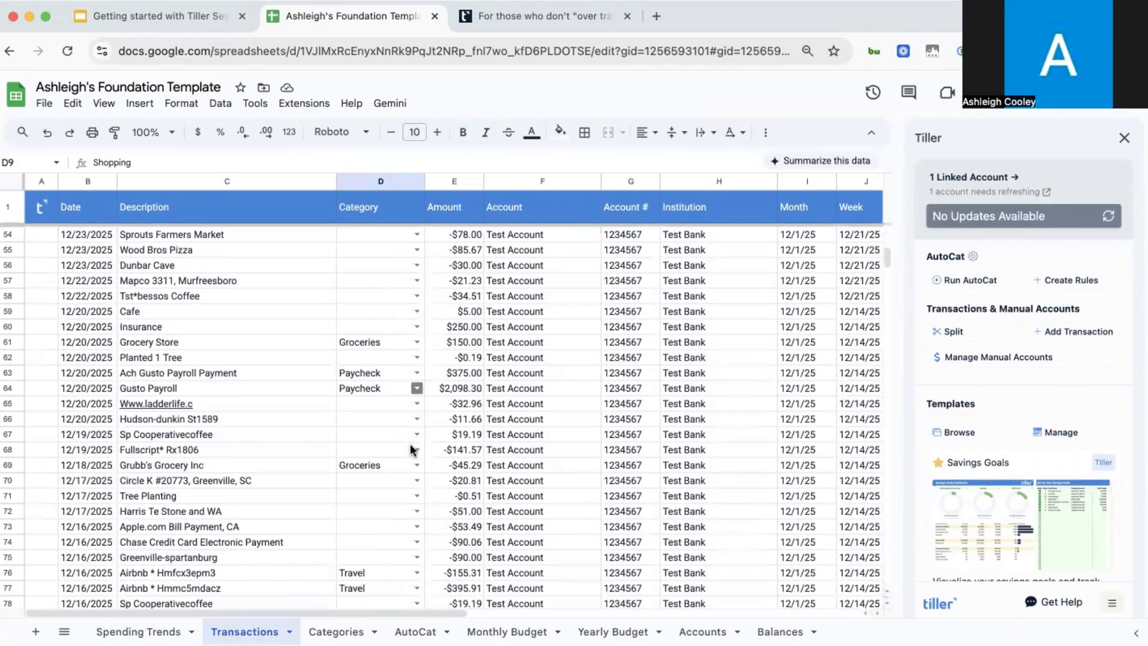
scroll(411, 455, "down", 7)
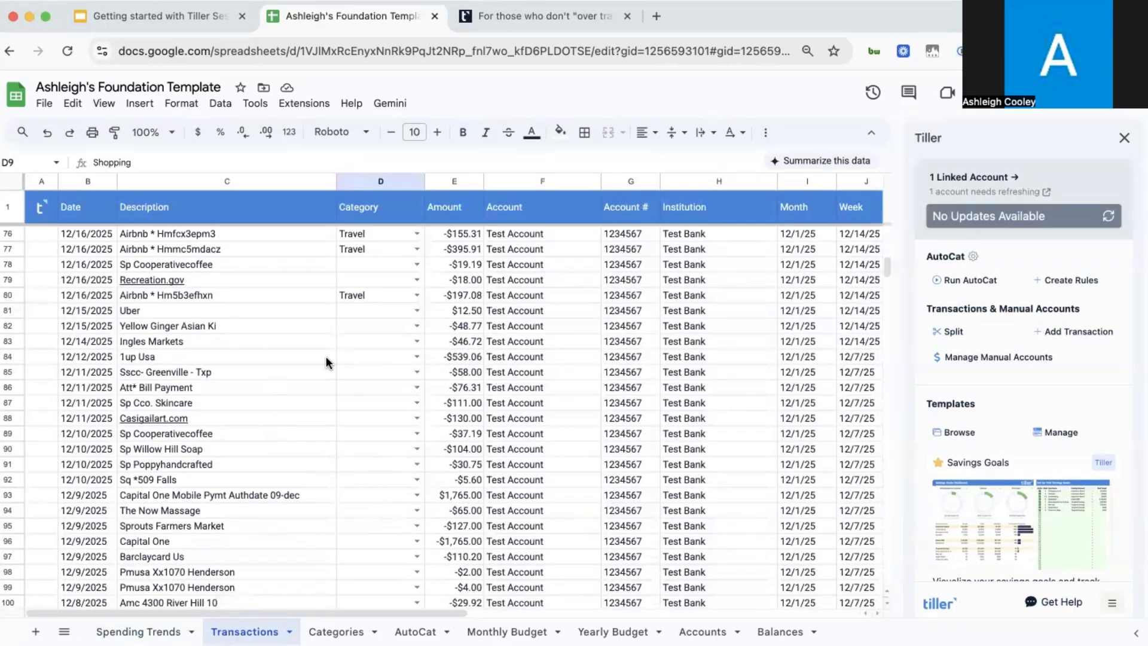
left_click(470, 356)
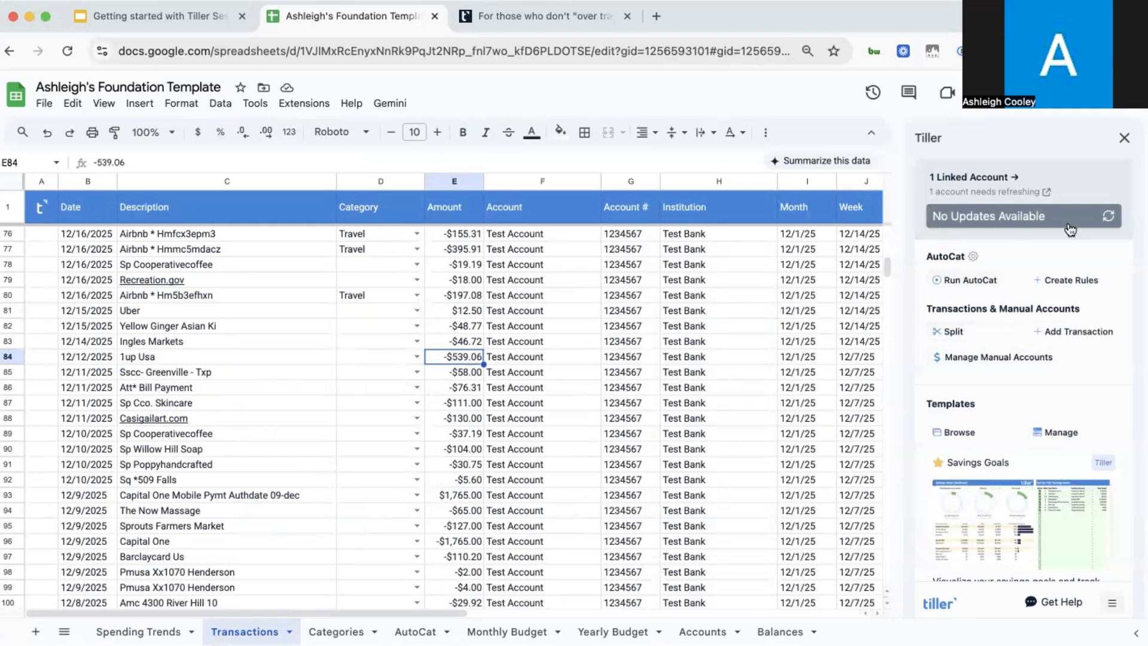
left_click(979, 337)
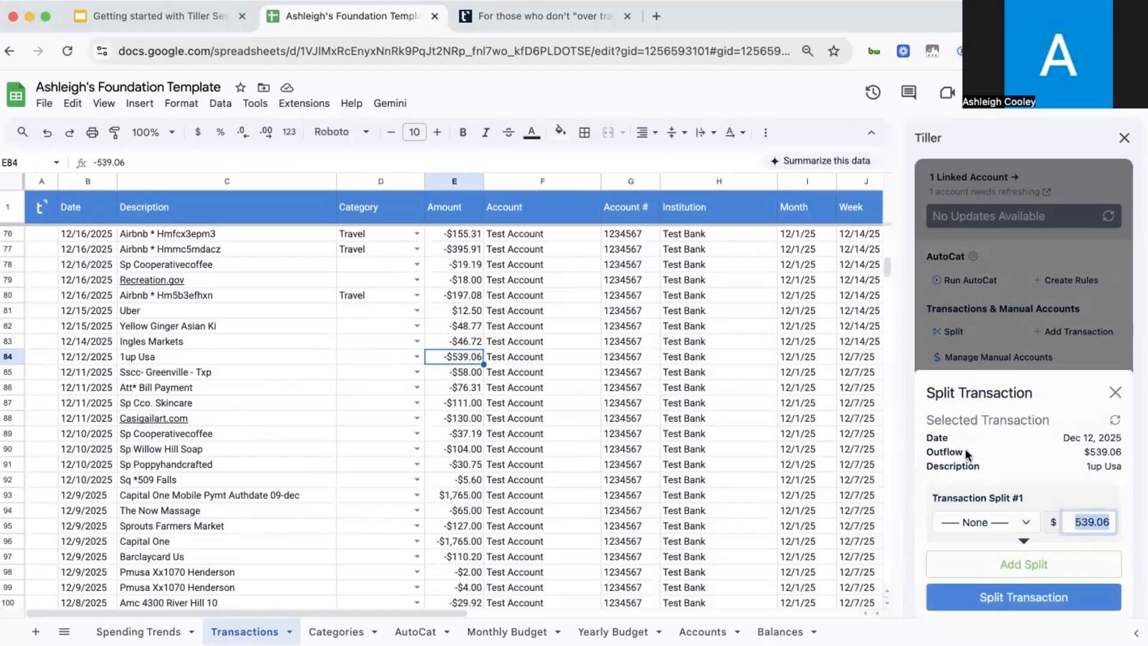
Step: Assign the first split to the Groceries category with an amount of $200
left_click(996, 520)
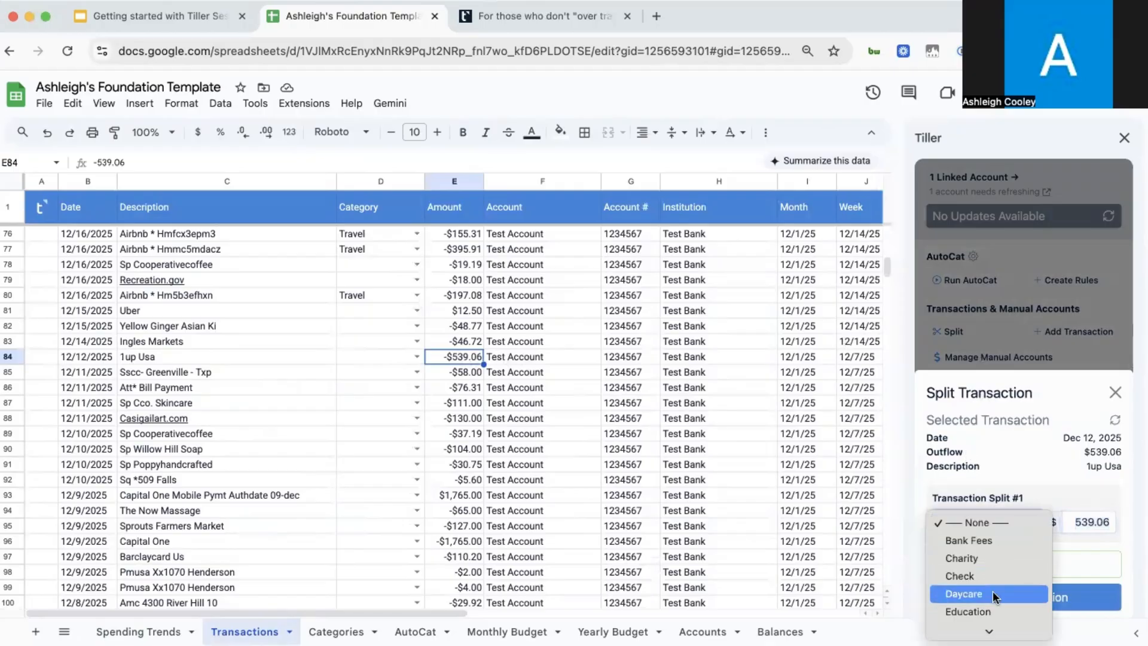
scroll(993, 591, "down", 3)
left_click(963, 554)
left_click(1099, 519)
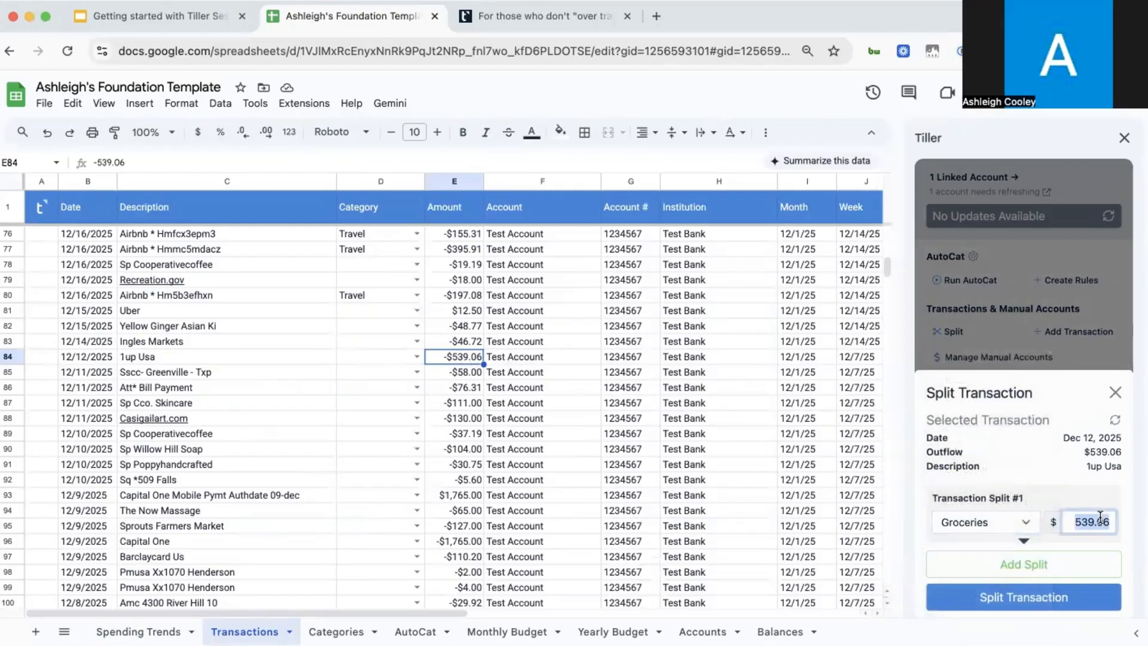
type("200")
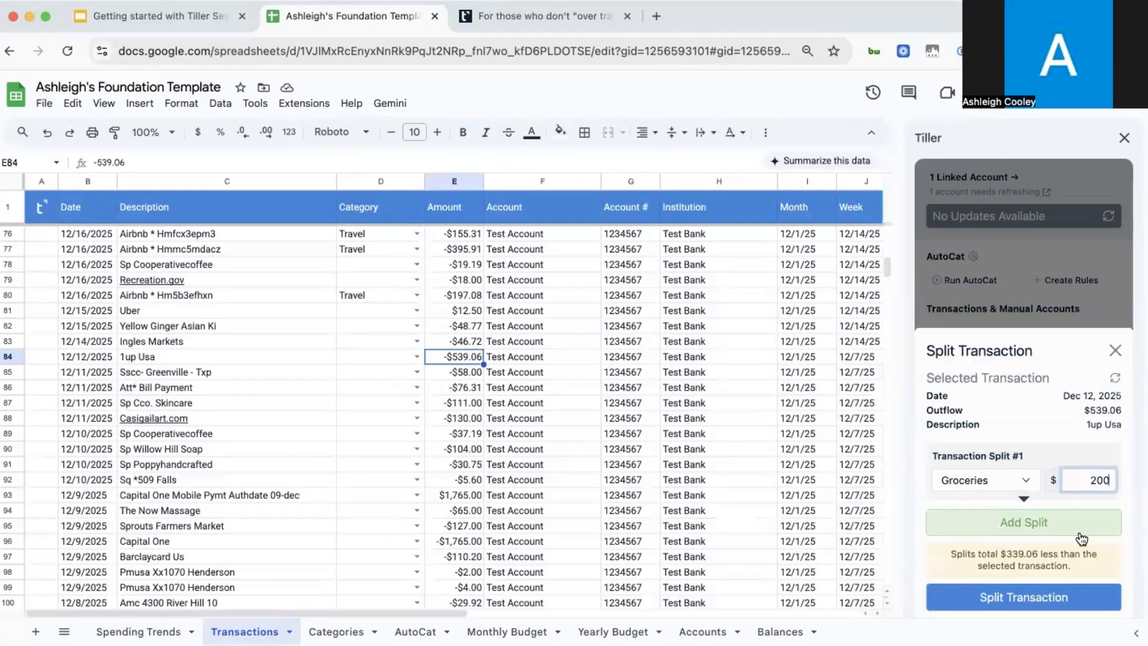
Step: Add a second split in the Medical and Dental category with an amount of $75
left_click(1039, 522)
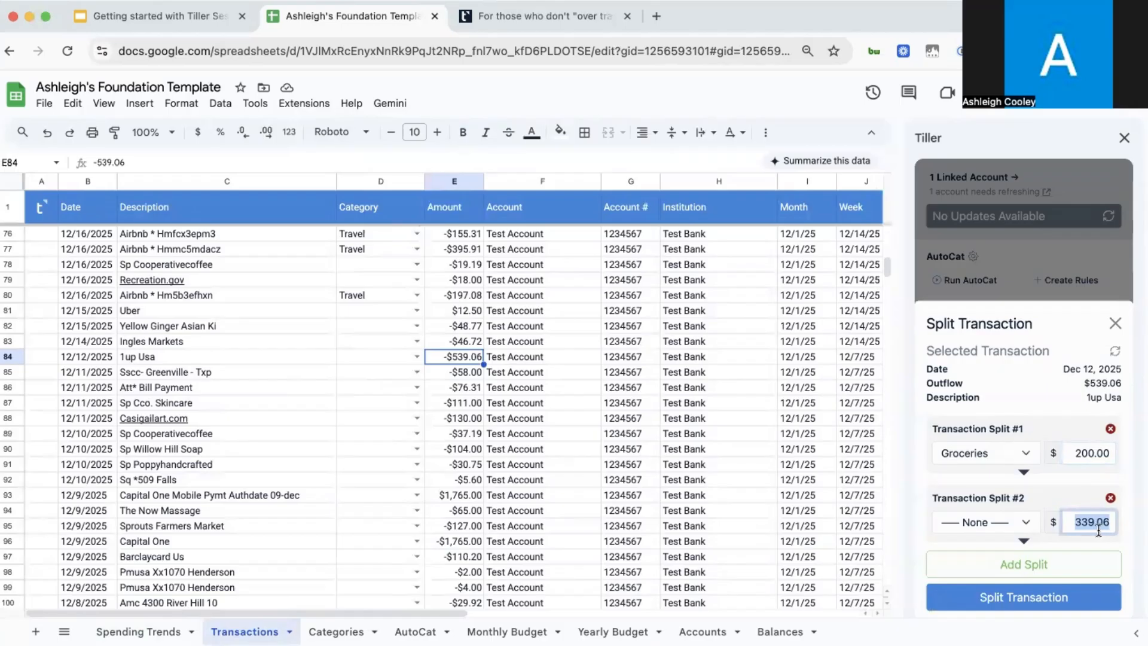
left_click(1023, 525)
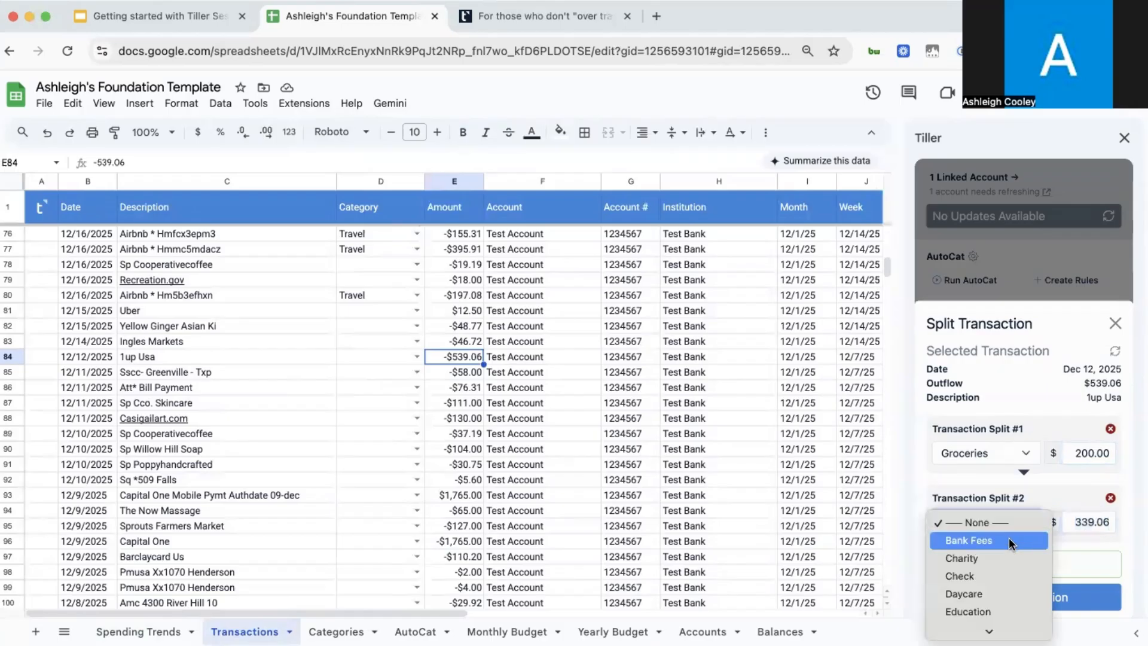
scroll(1009, 537, "down", 5)
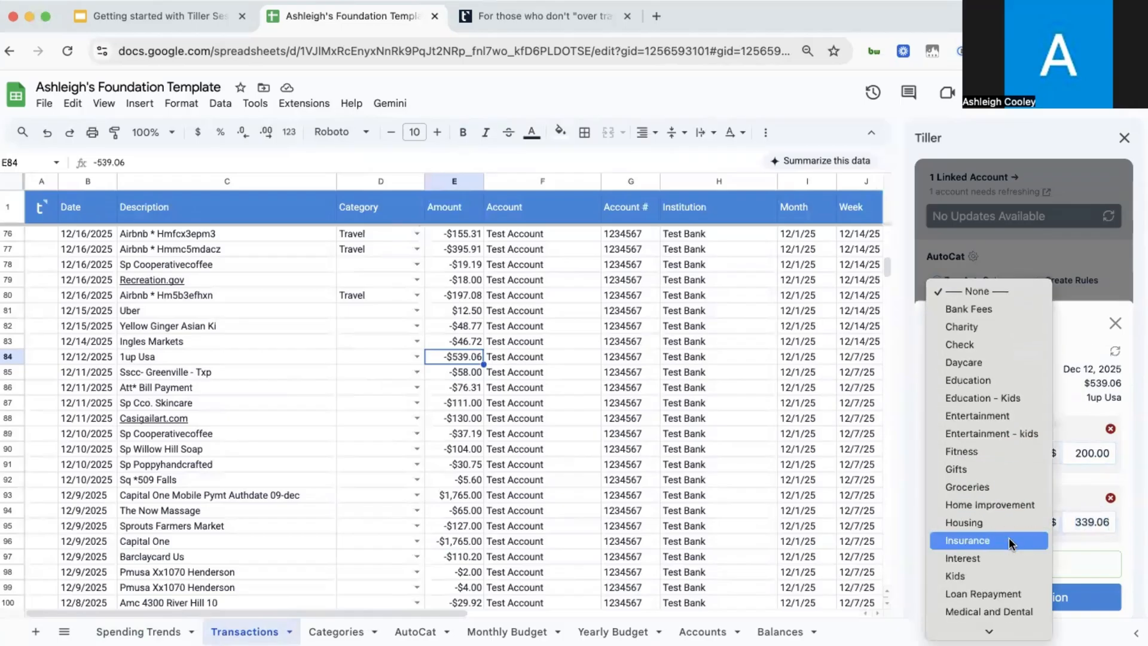
scroll(1009, 537, "down", 3)
left_click(1006, 541)
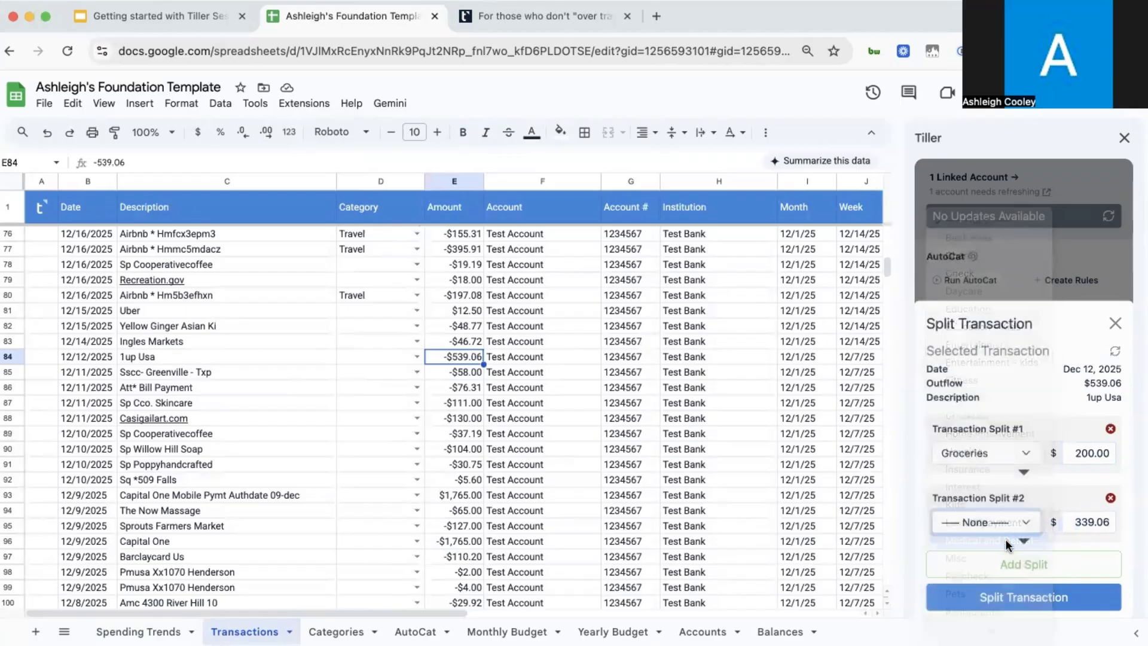
left_click(1092, 520)
type("75")
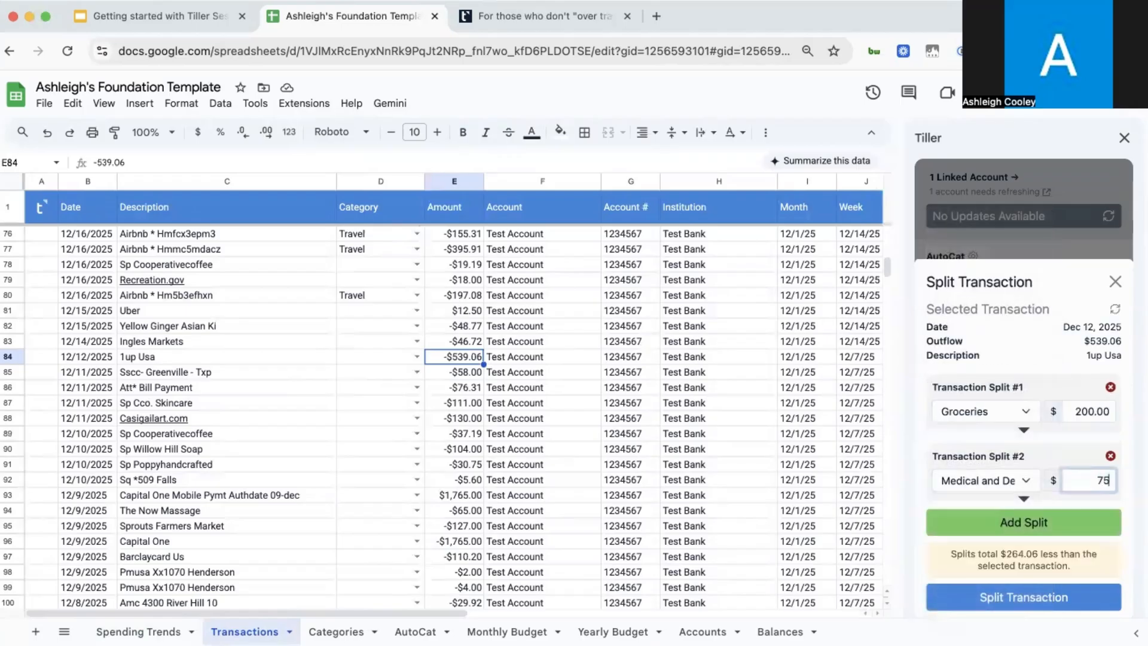
Step: Add a third split for the remaining amount in the Shopping category and split the transaction
left_click(1048, 522)
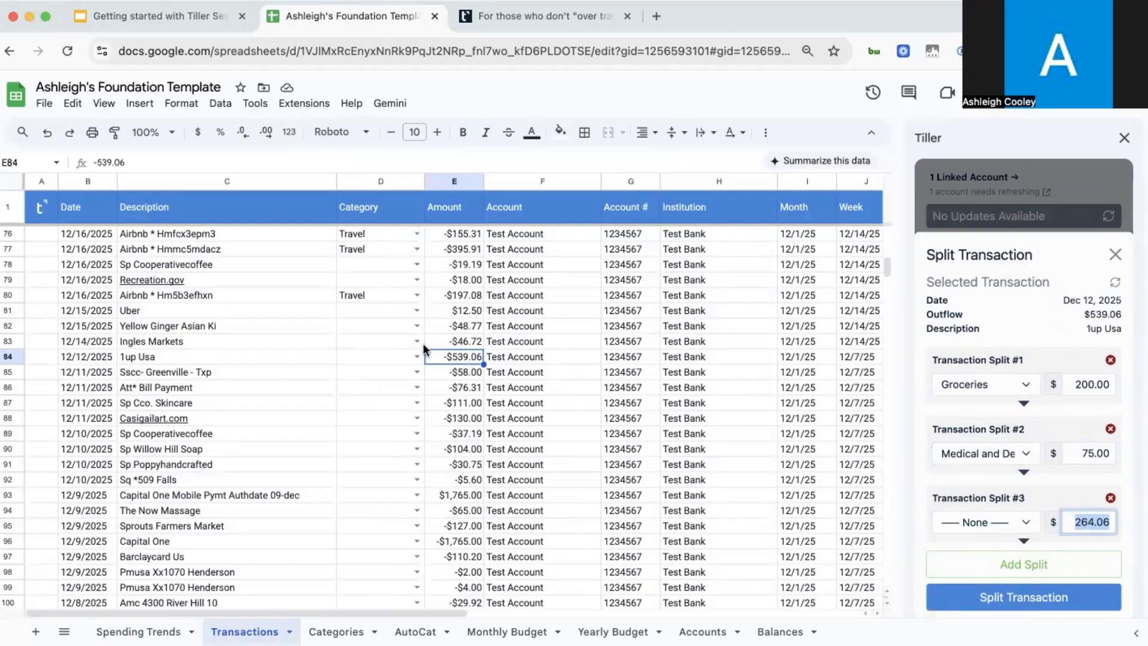
left_click(1009, 526)
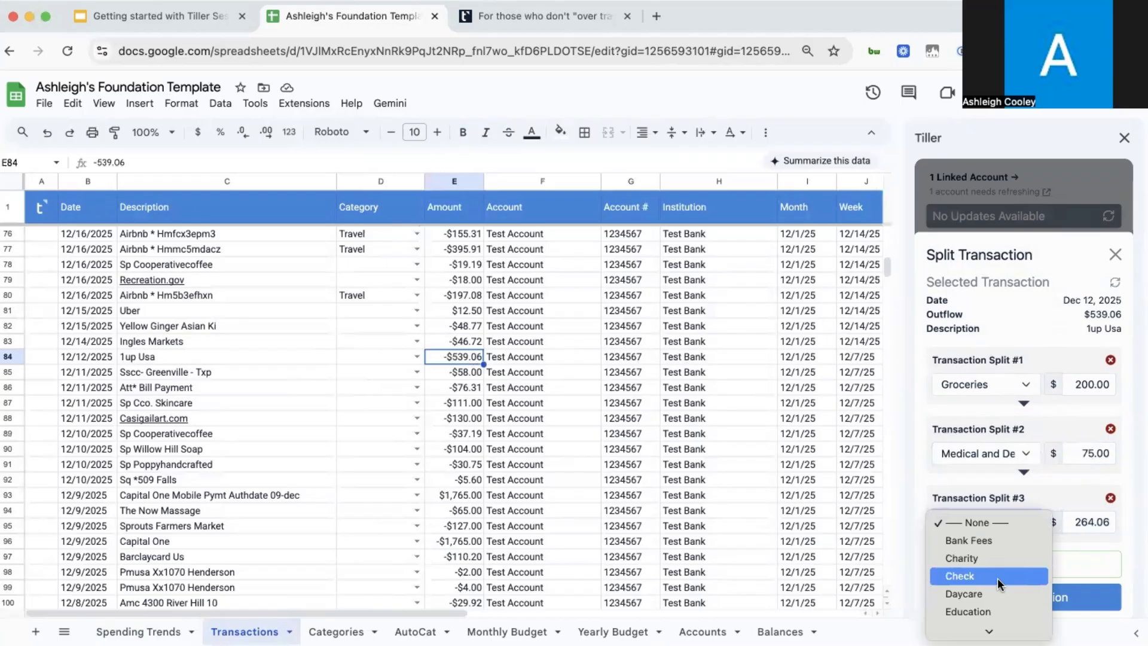
scroll(997, 578, "down", 5)
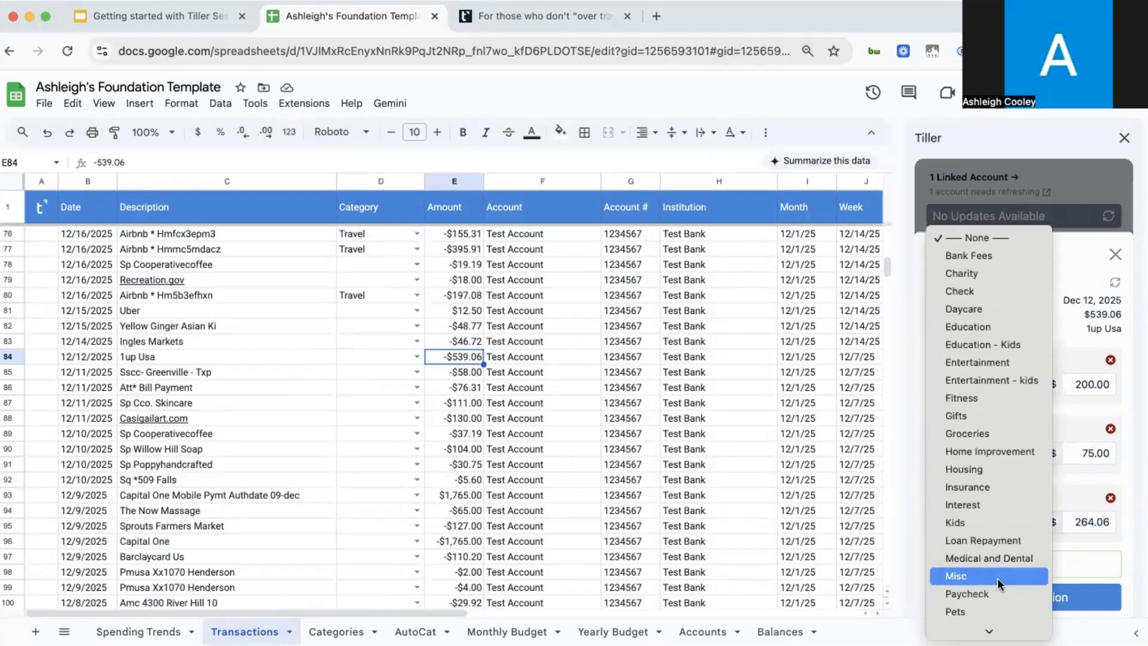
scroll(997, 578, "down", 3)
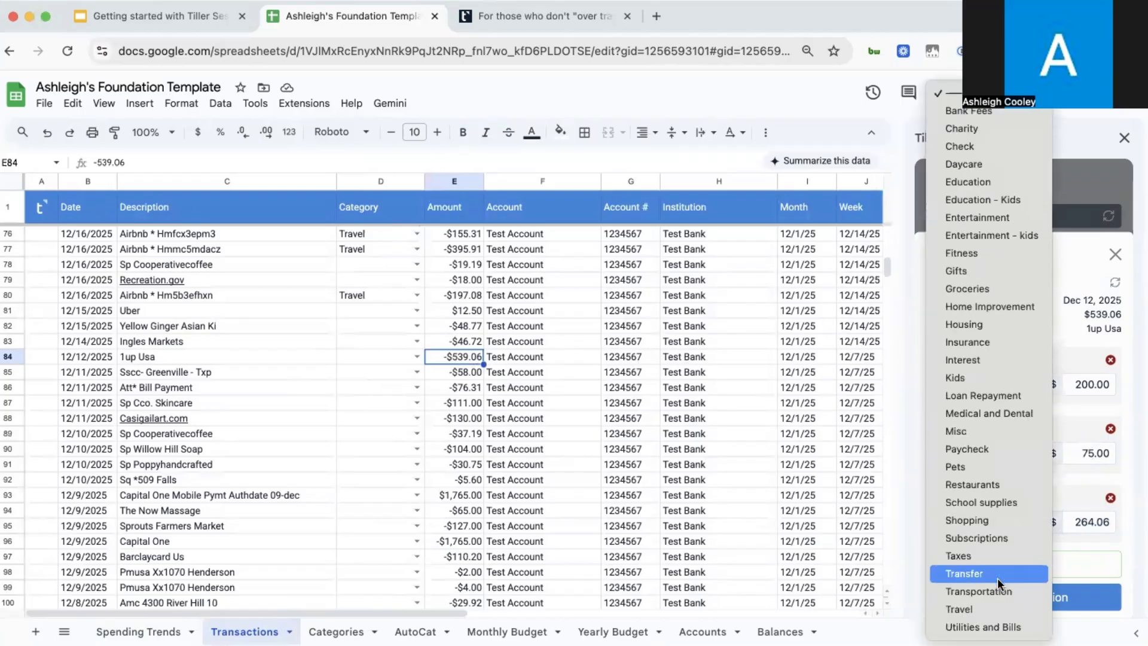
left_click(982, 522)
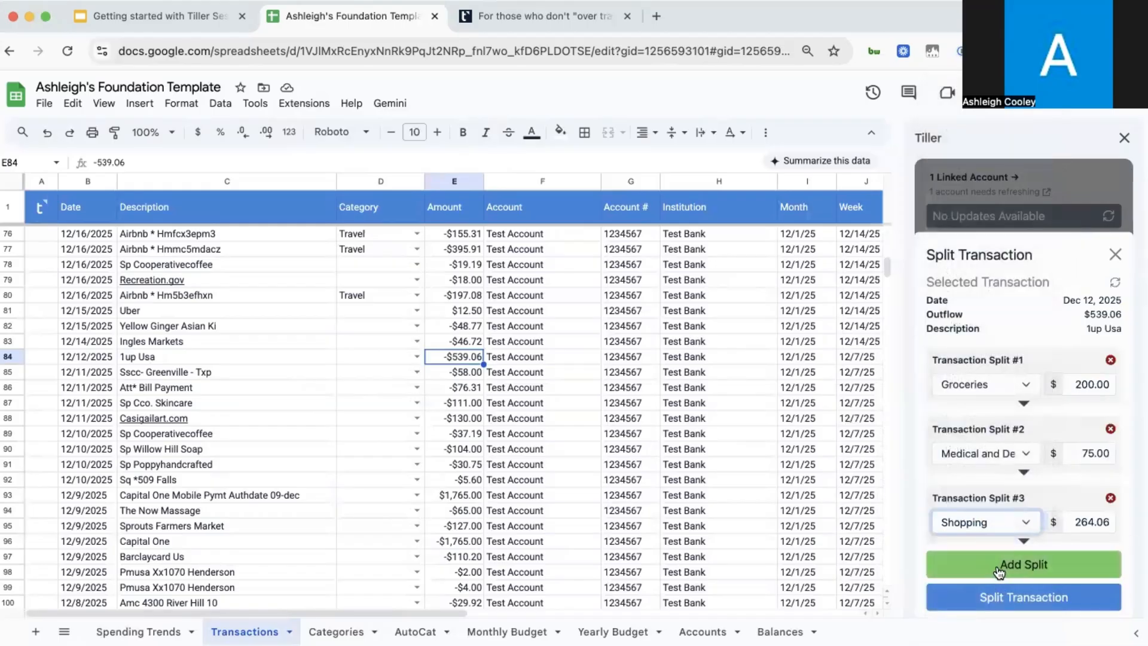
left_click(1041, 598)
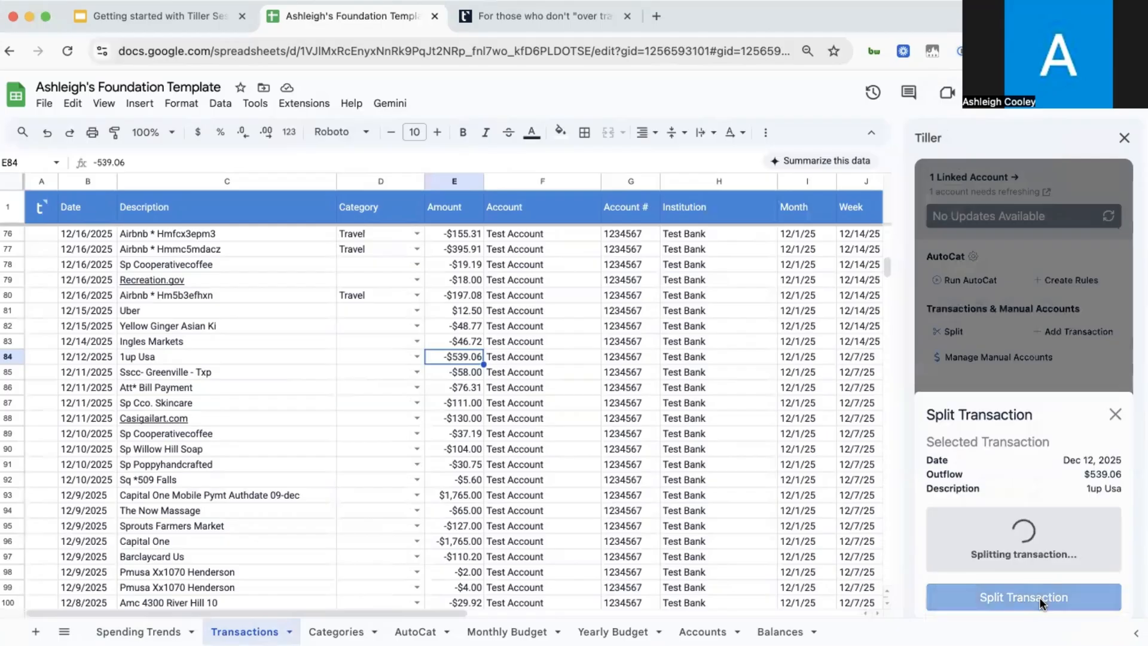
Step: Review the 1up Usa split rows in the Transactions sheet, starting with row 84
left_click(70, 355)
left_click(6, 356)
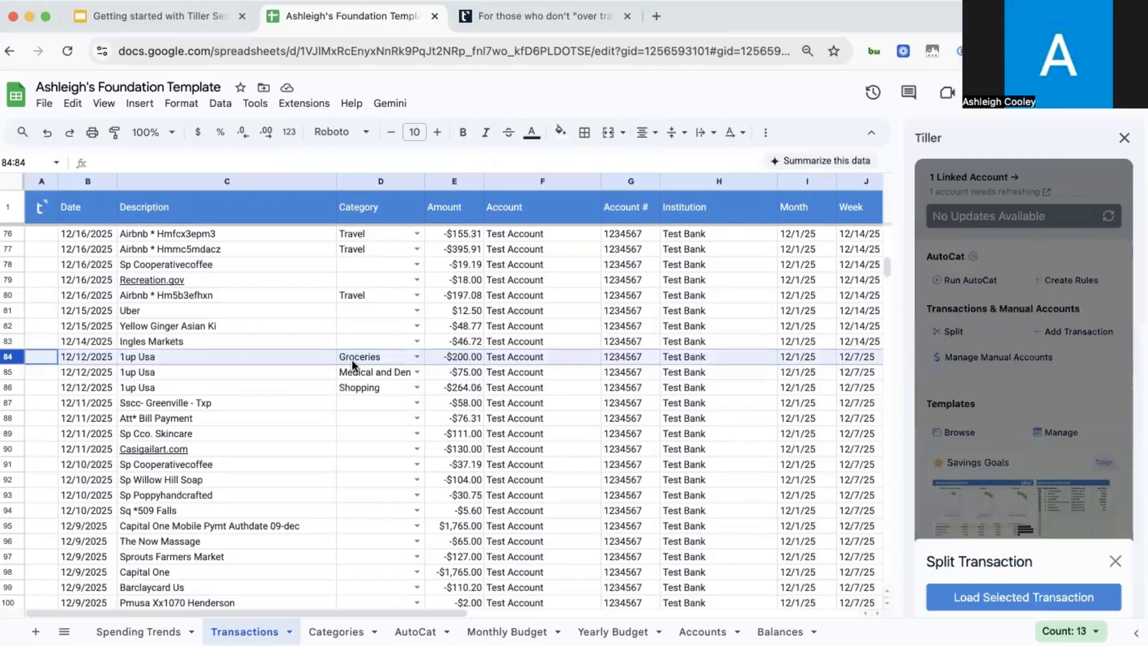
scroll(352, 360, "up", 5)
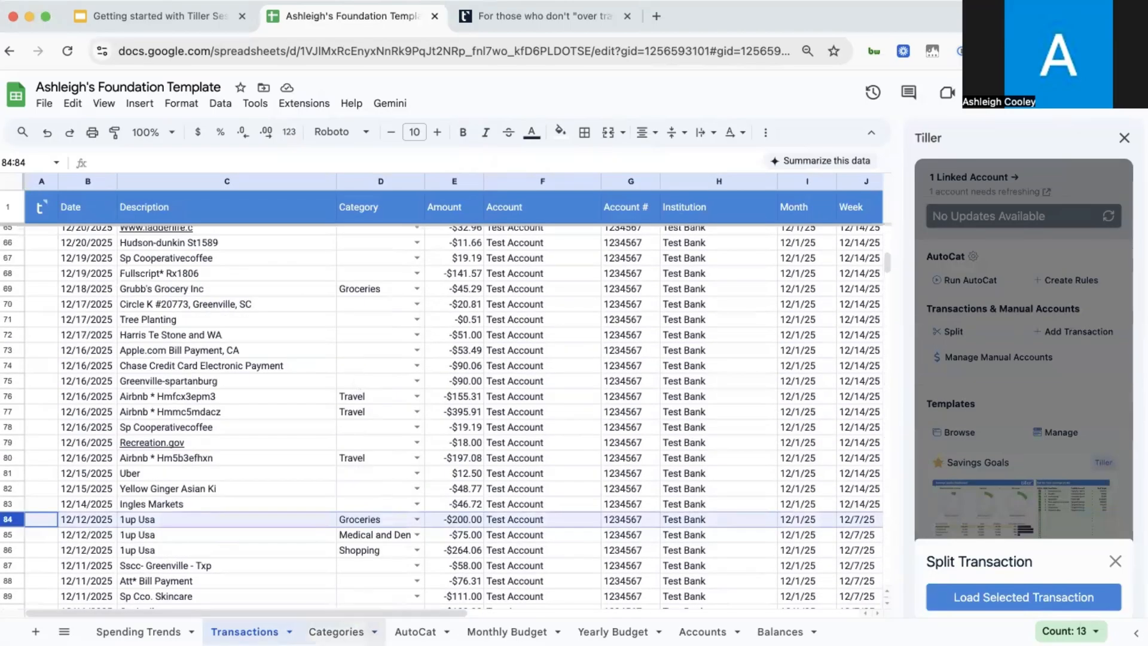
Step: Look over the monthly budget columns from Jan 2026 to Dec 2026 in the Categories sheet
left_click(336, 632)
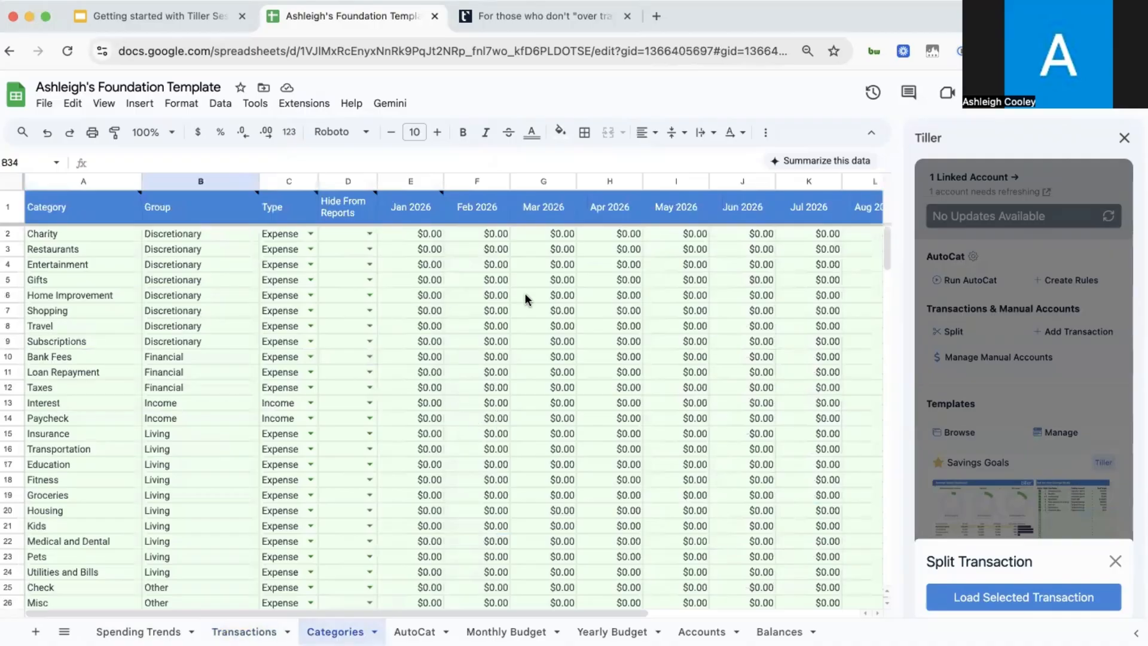
scroll(579, 306, "right", 2)
scroll(579, 310, "right", 3)
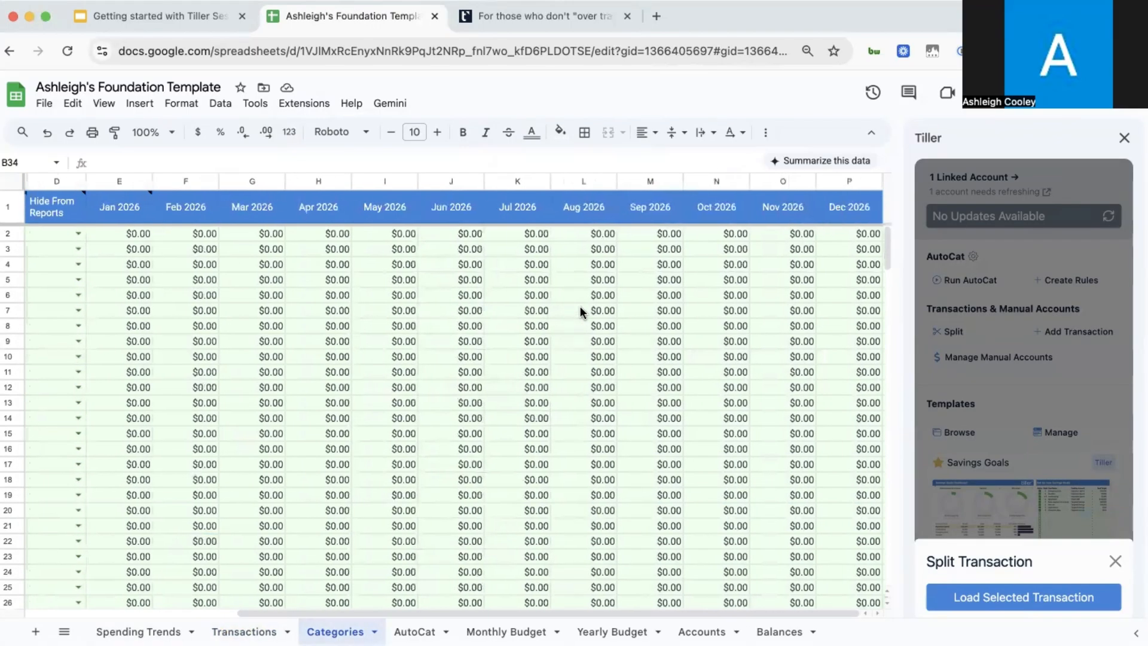
scroll(579, 310, "left", 5)
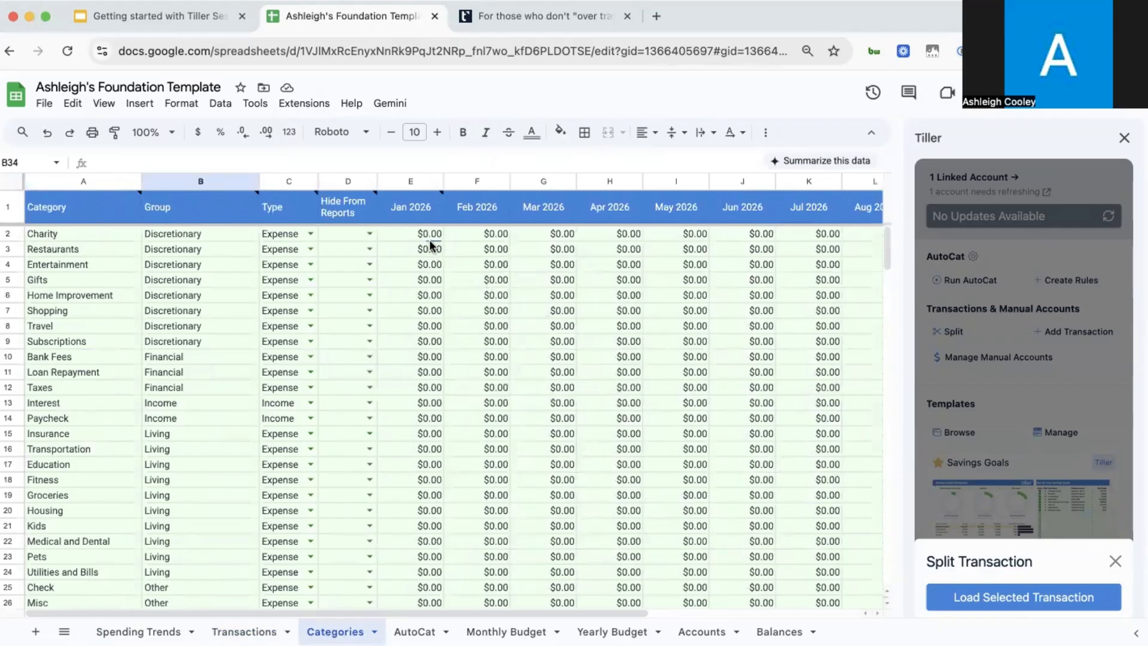
Step: Examine the budget amount cells where each category's monthly budget is entered, beginning with Charity and Restaurants for Jan 2026
mouse_move(426, 238)
left_mouse_down()
mouse_move(809, 442)
mouse_move(810, 460)
left_mouse_up()
left_click(810, 460)
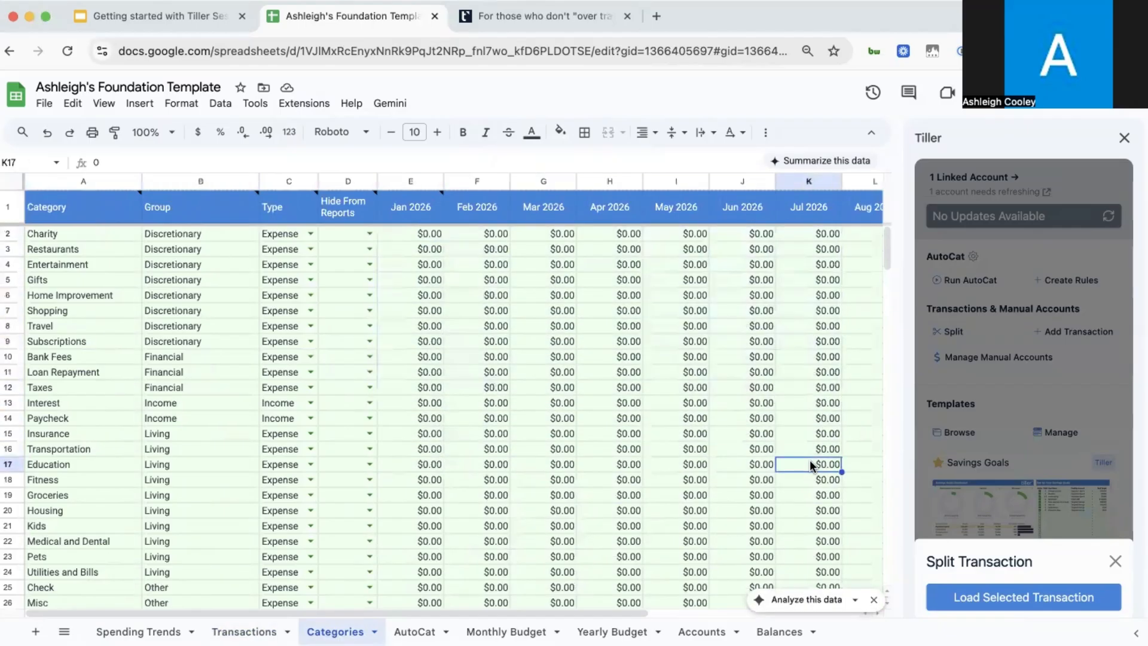
left_click(594, 358)
left_click(436, 278)
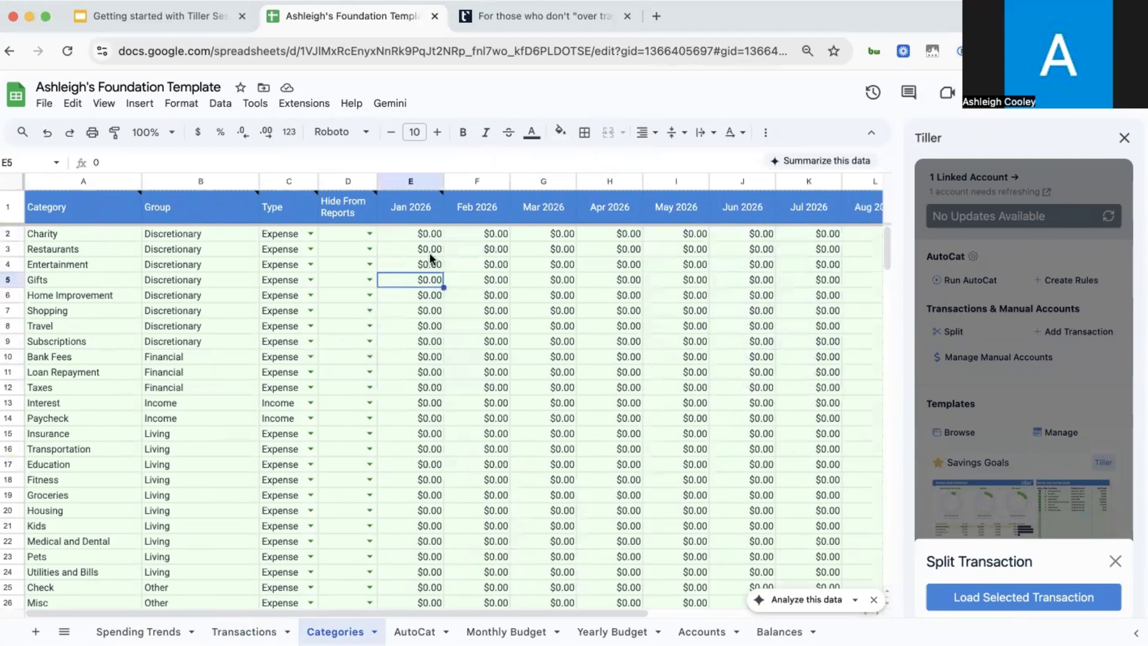
left_click(413, 231)
left_click_drag(414, 231, 663, 375)
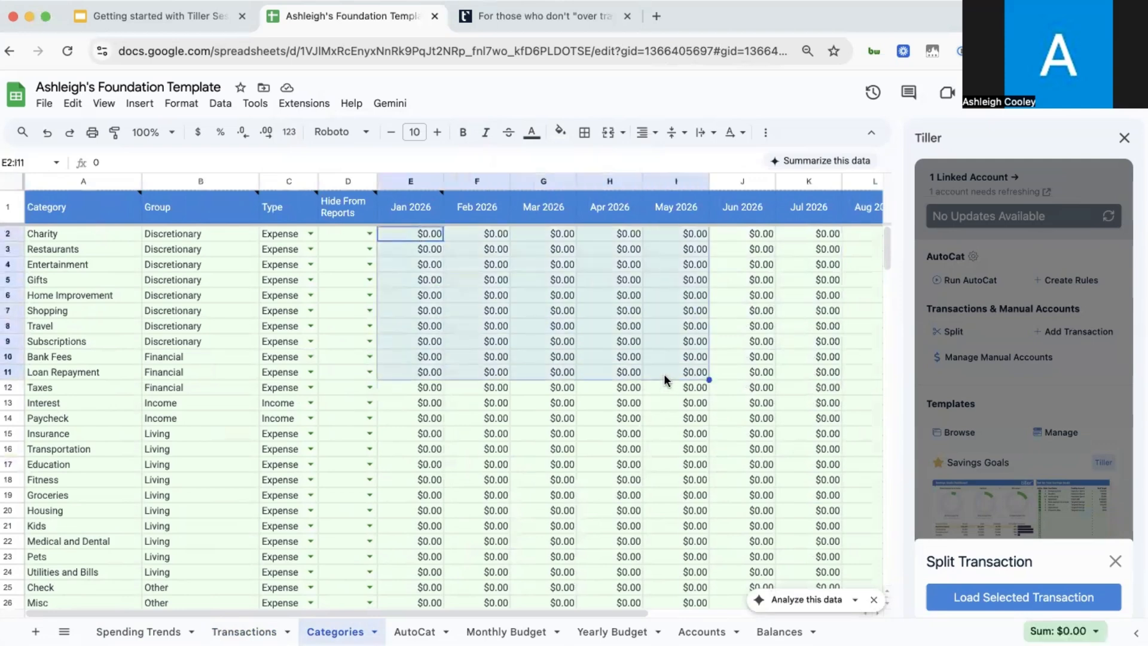
left_click(664, 374)
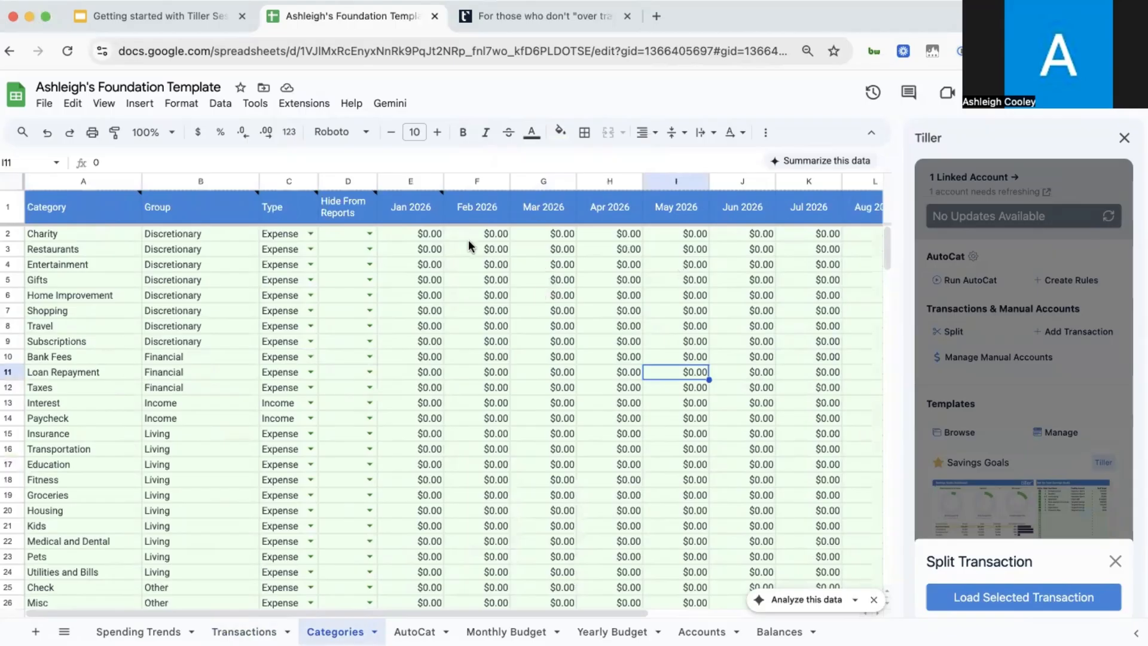
left_click(432, 233)
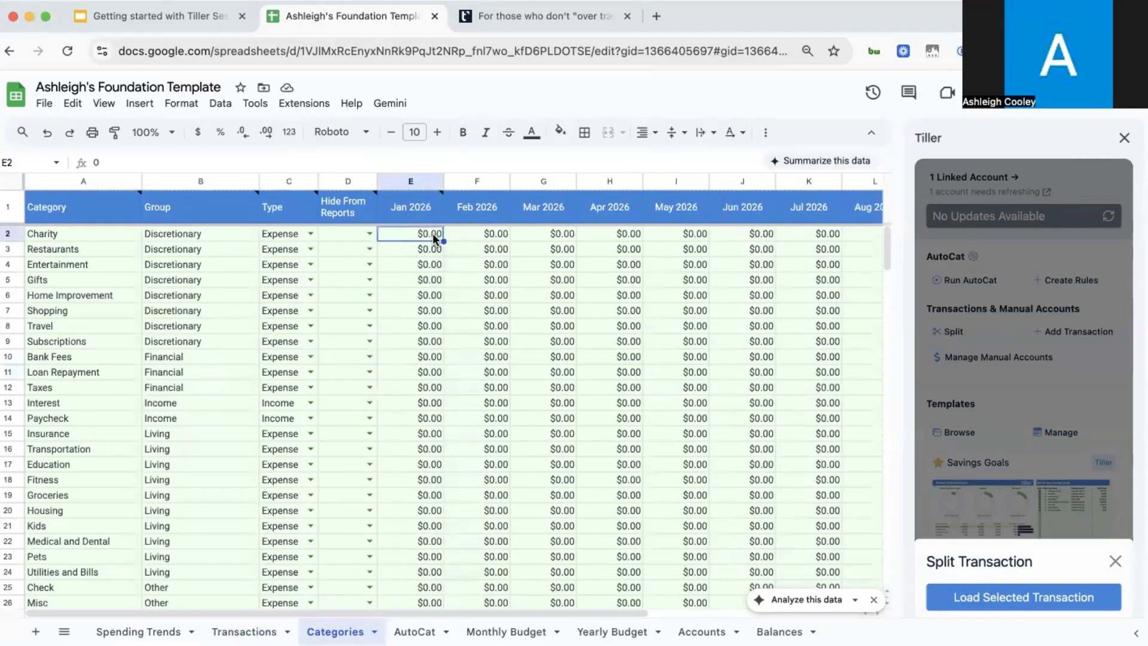
left_click(435, 261)
left_click(432, 249)
left_click(431, 234)
left_click(475, 234)
left_click(518, 283)
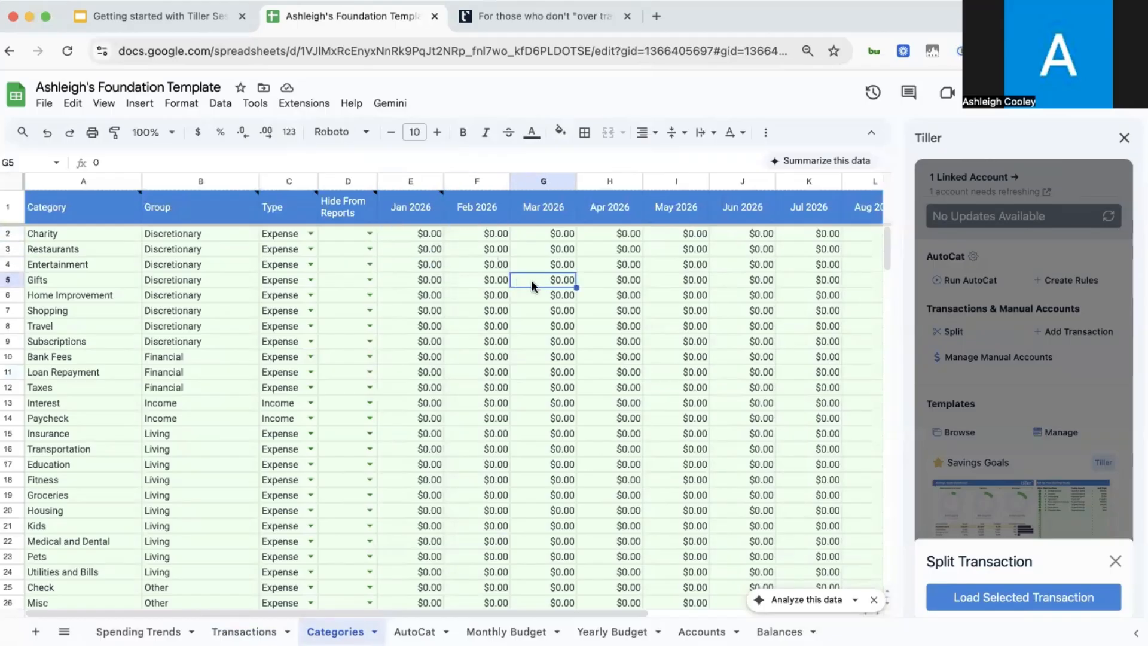
left_click(403, 247)
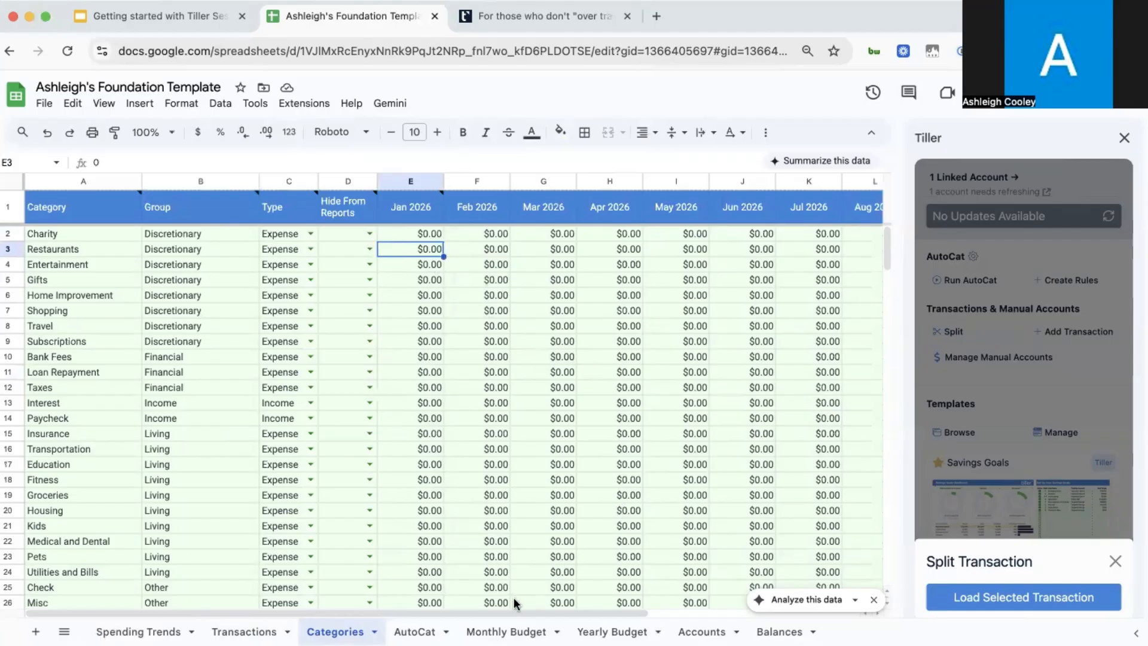
Step: Set the Monthly Budget sheet to December 2025 and review its cash flow summary and category table
left_click(506, 631)
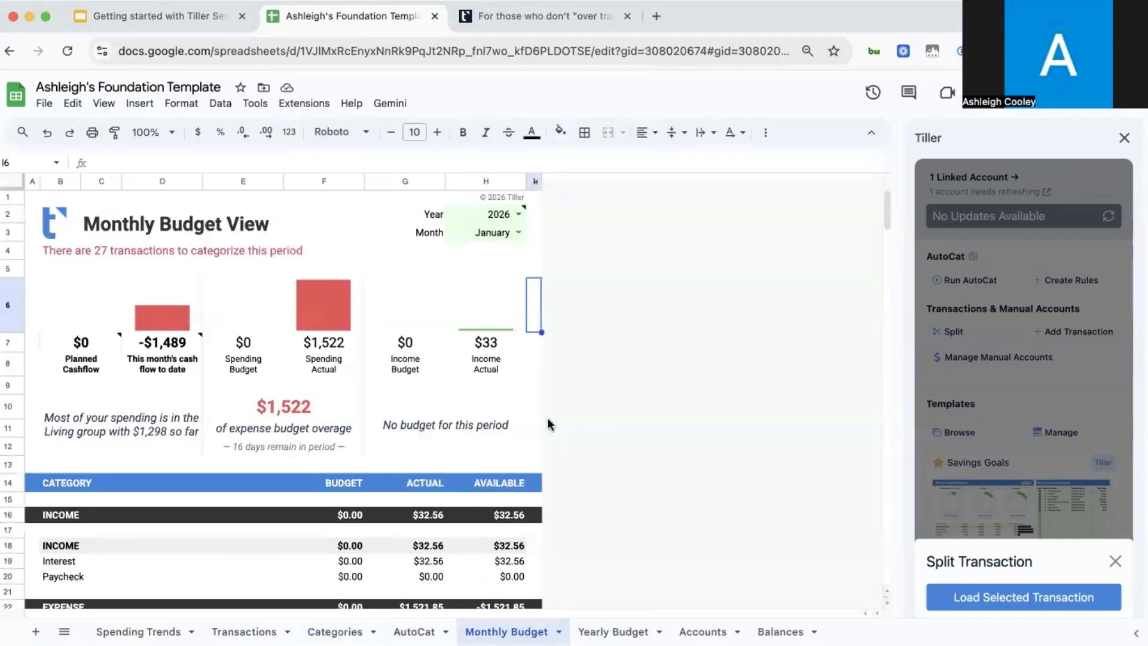
left_click(519, 214)
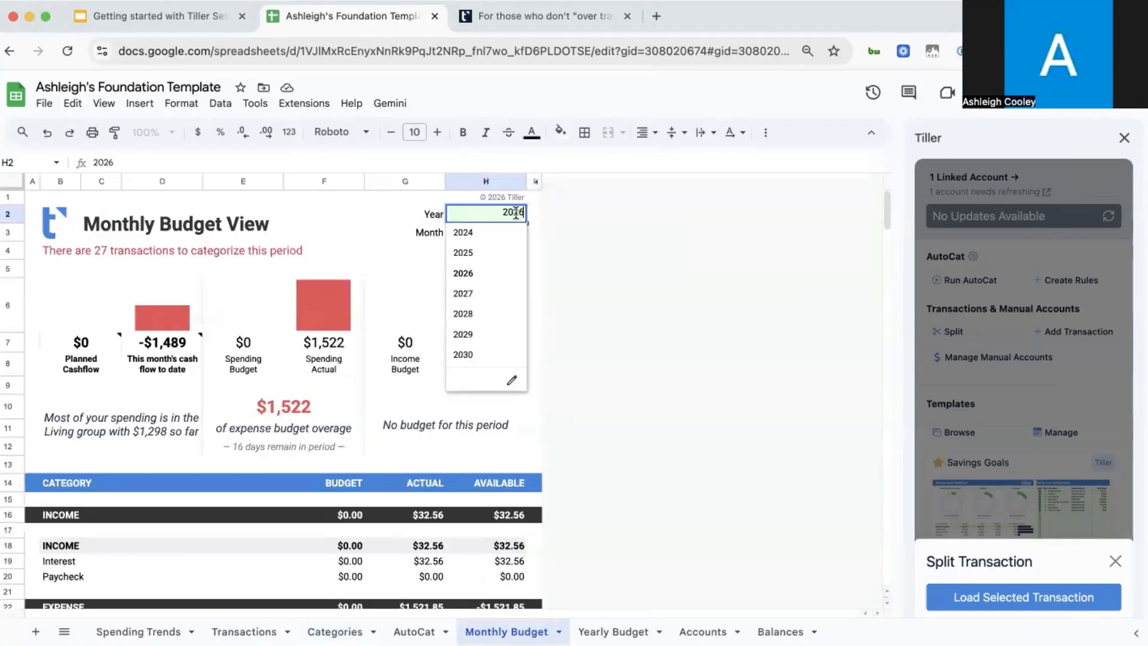
left_click(485, 252)
left_click(516, 232)
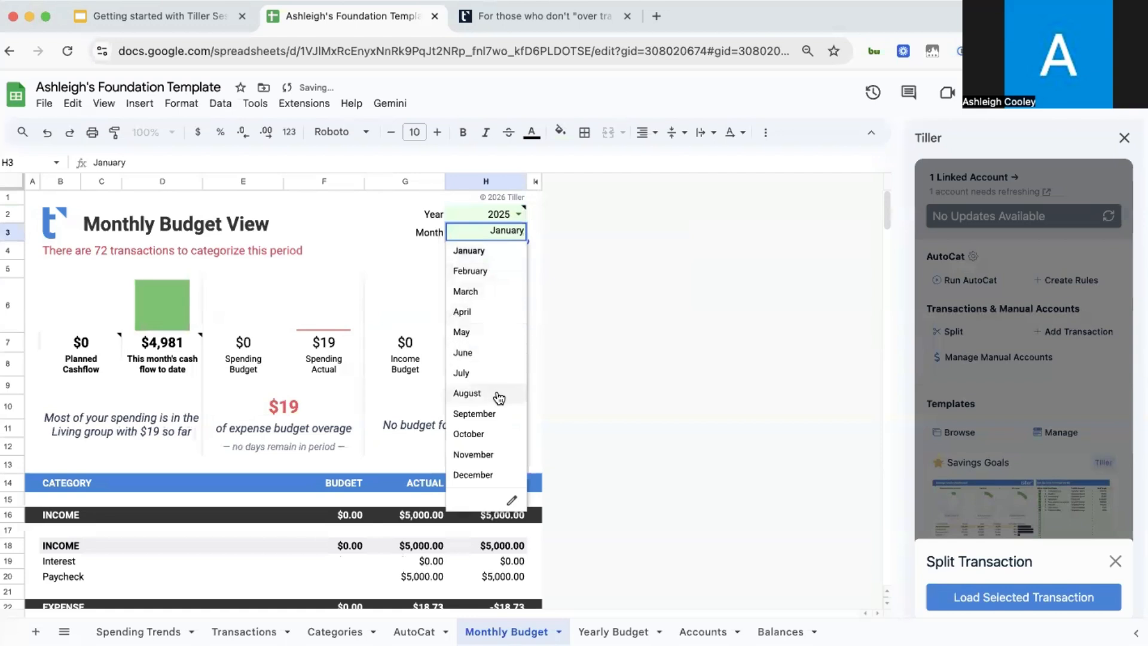
left_click(497, 477)
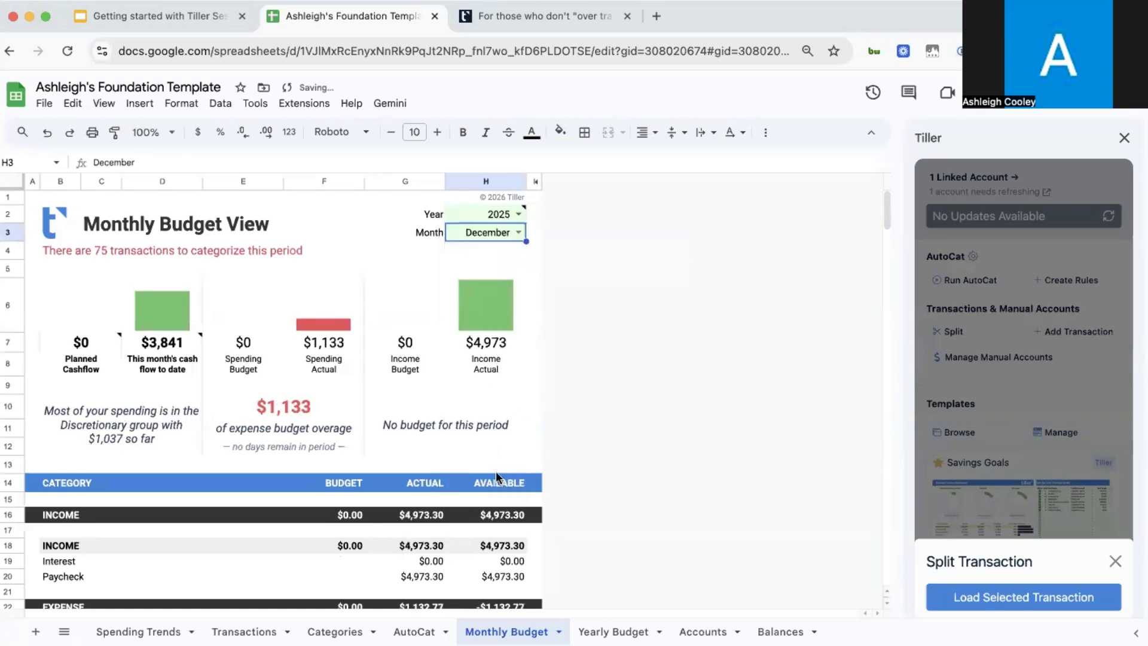
left_click(656, 397)
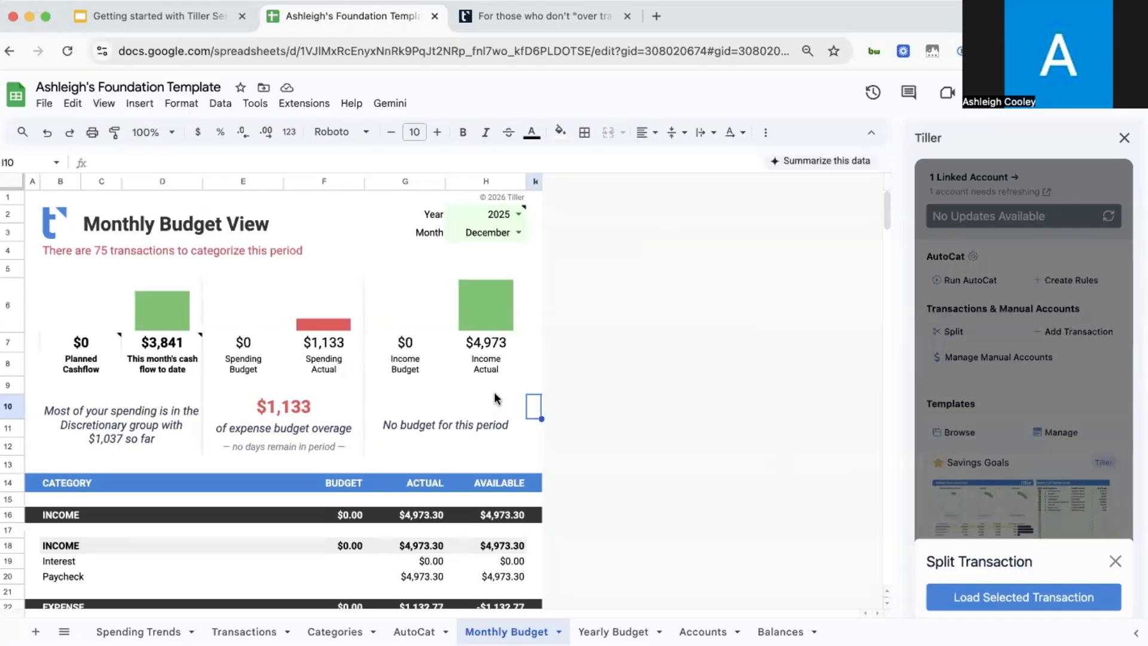
scroll(332, 388, "down", 1)
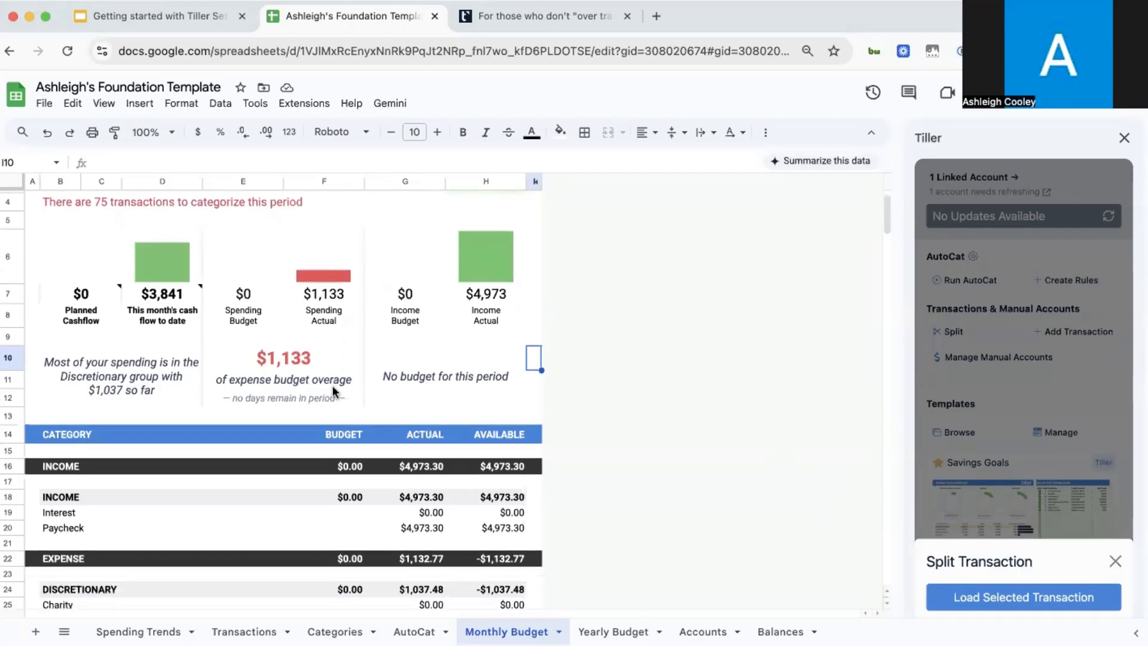
scroll(333, 390, "up", 1)
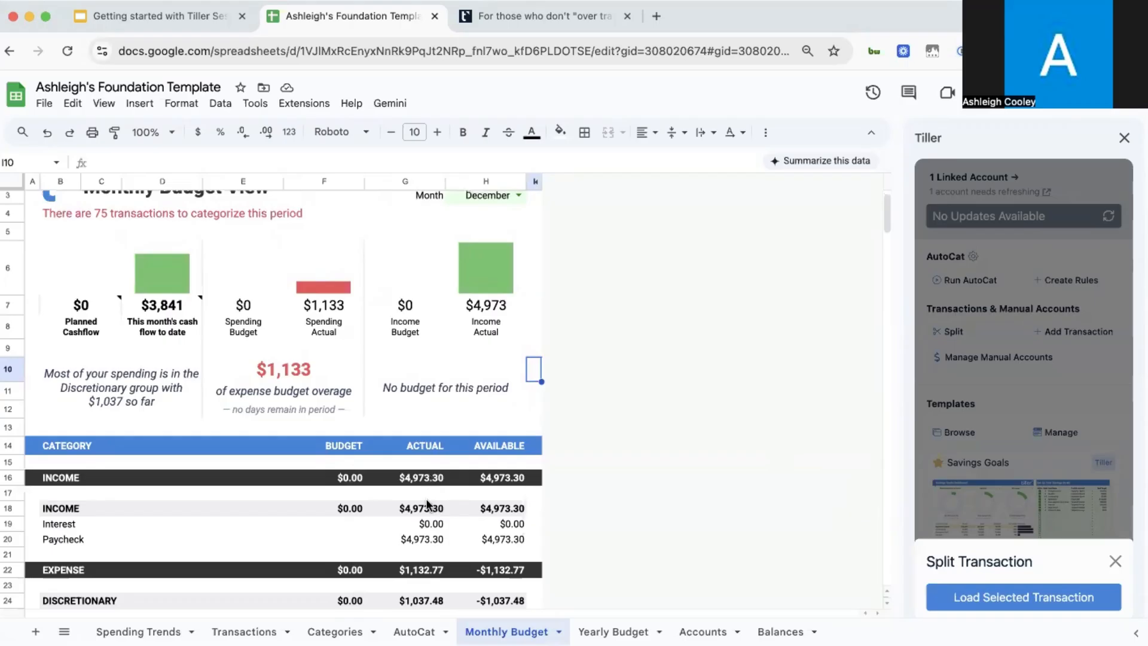
scroll(503, 527, "up", 2)
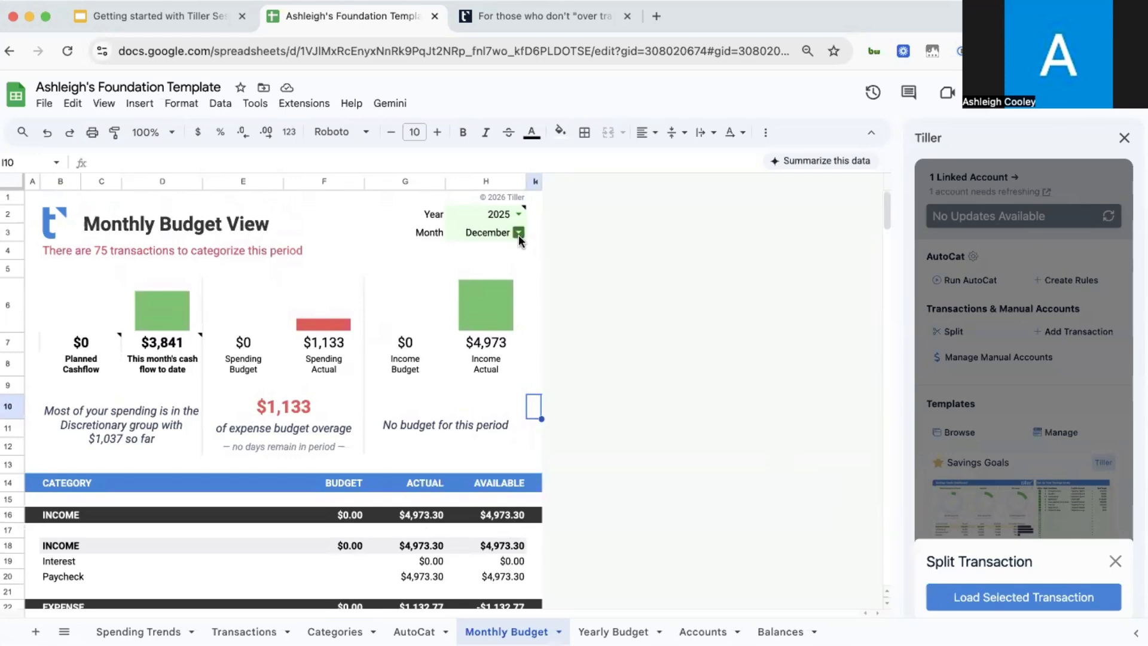
Step: Set the Monthly Budget sheet's period to January 2026 and look over its income and expense categories
left_click(515, 214)
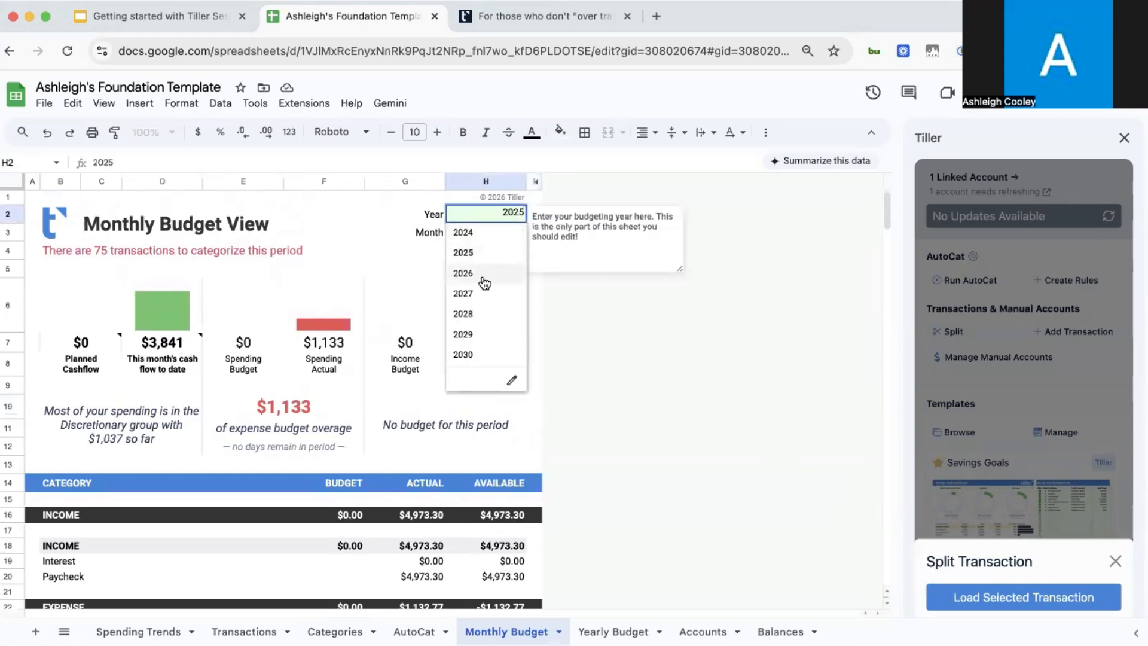
left_click(485, 278)
left_click(500, 232)
left_click(516, 232)
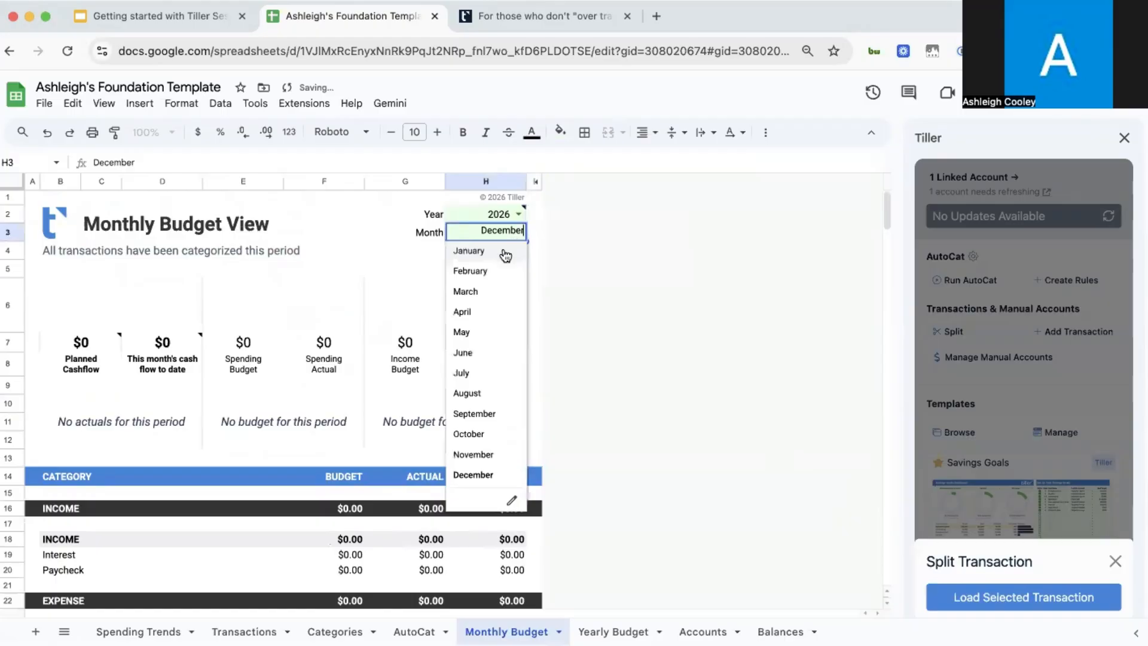
left_click(505, 252)
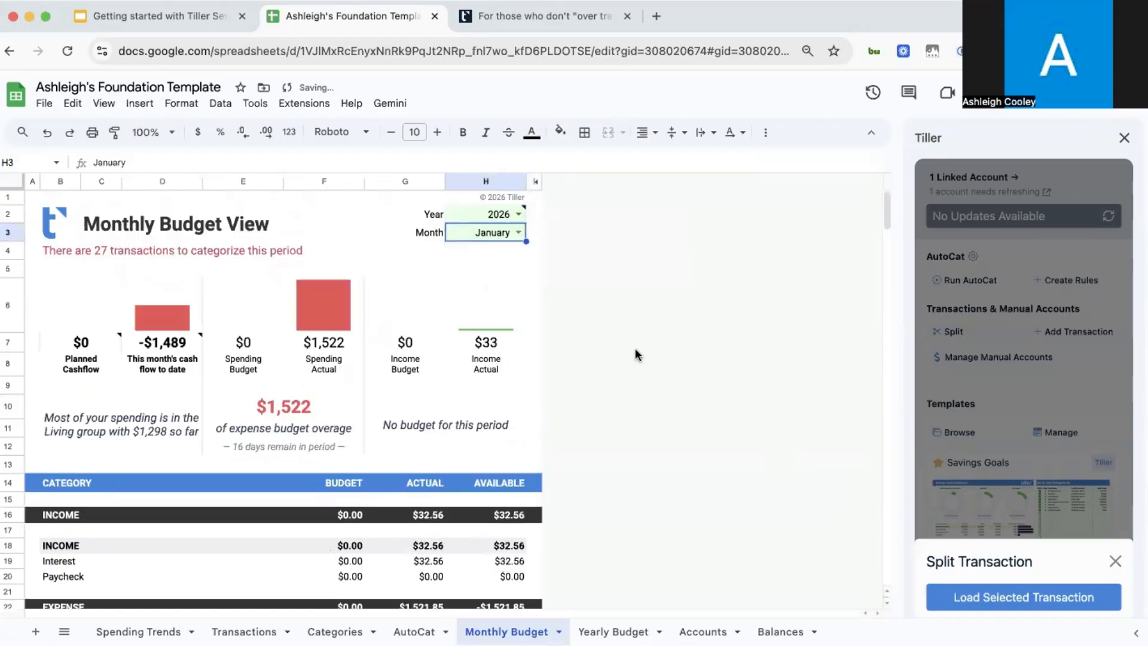
scroll(638, 355, "down", 3)
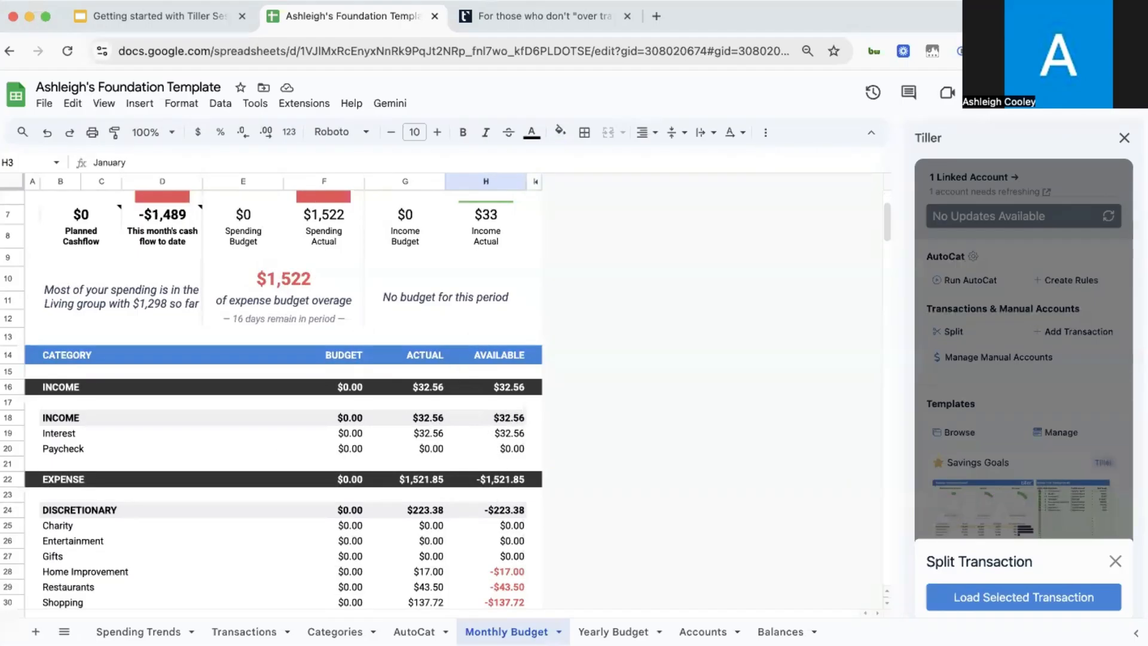
Step: In the Categories sheet, set the Paycheck budget for Jan 2026 to 5000 and check how the following months are filled
left_click(335, 631)
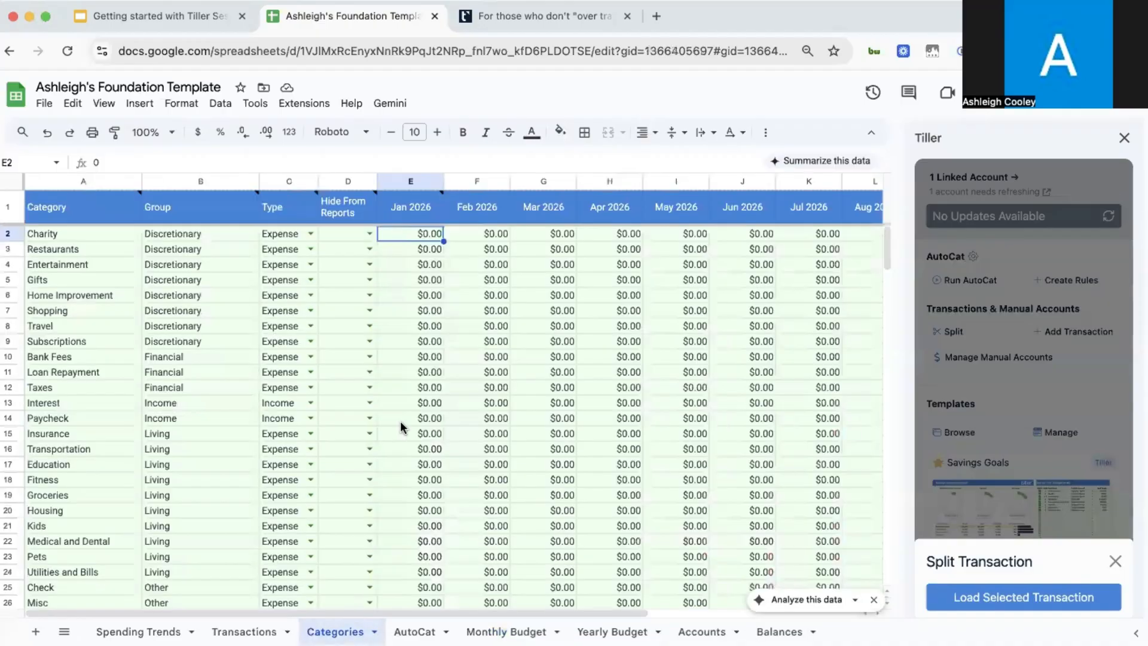
left_click(453, 280)
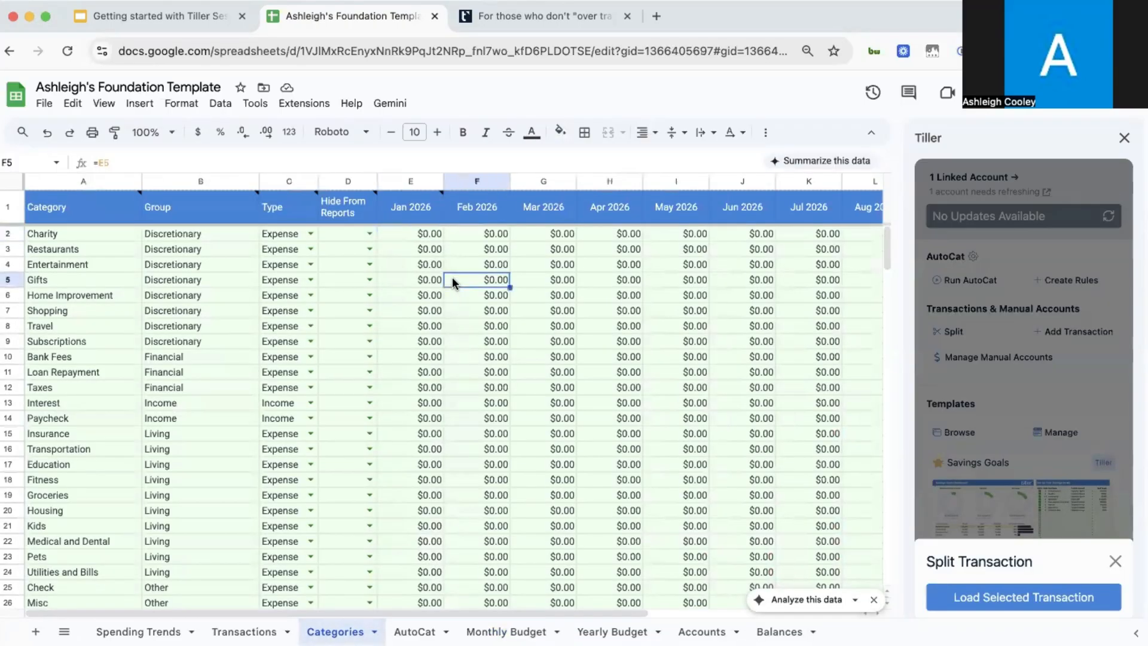
left_click(424, 314)
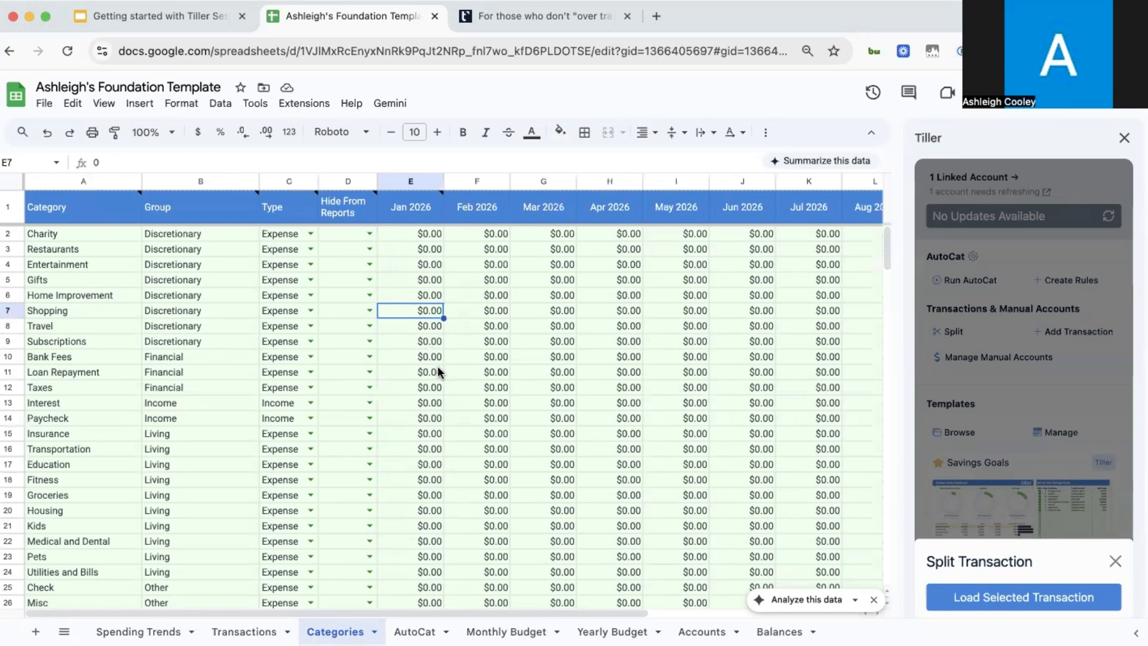
left_click(413, 419)
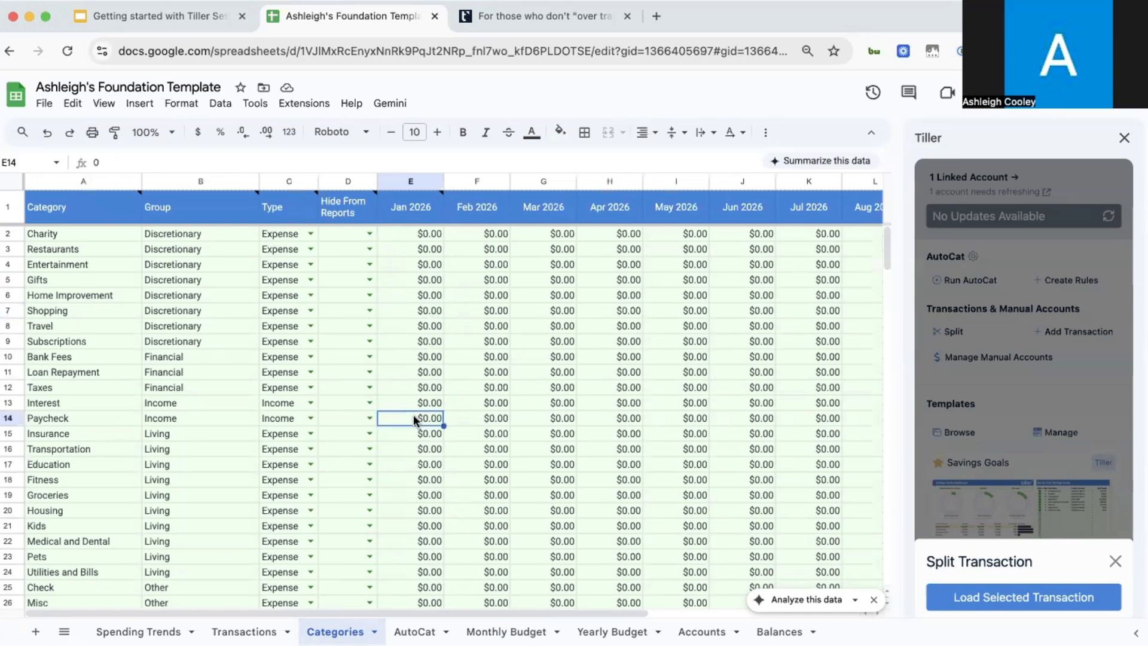
type("5000")
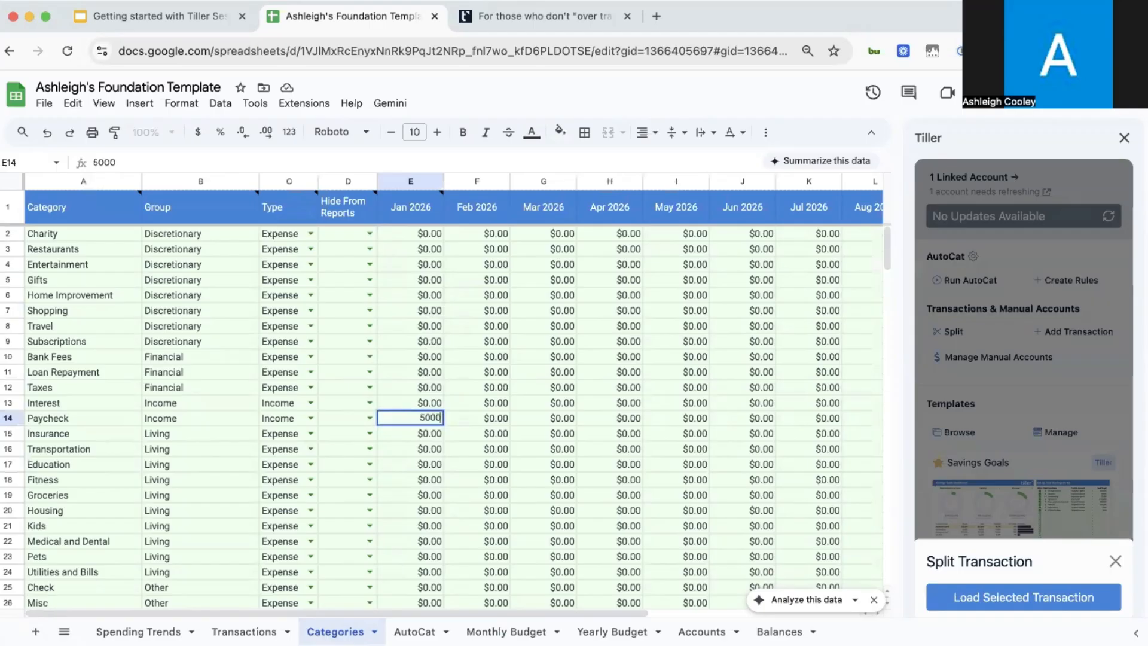
key("Tab")
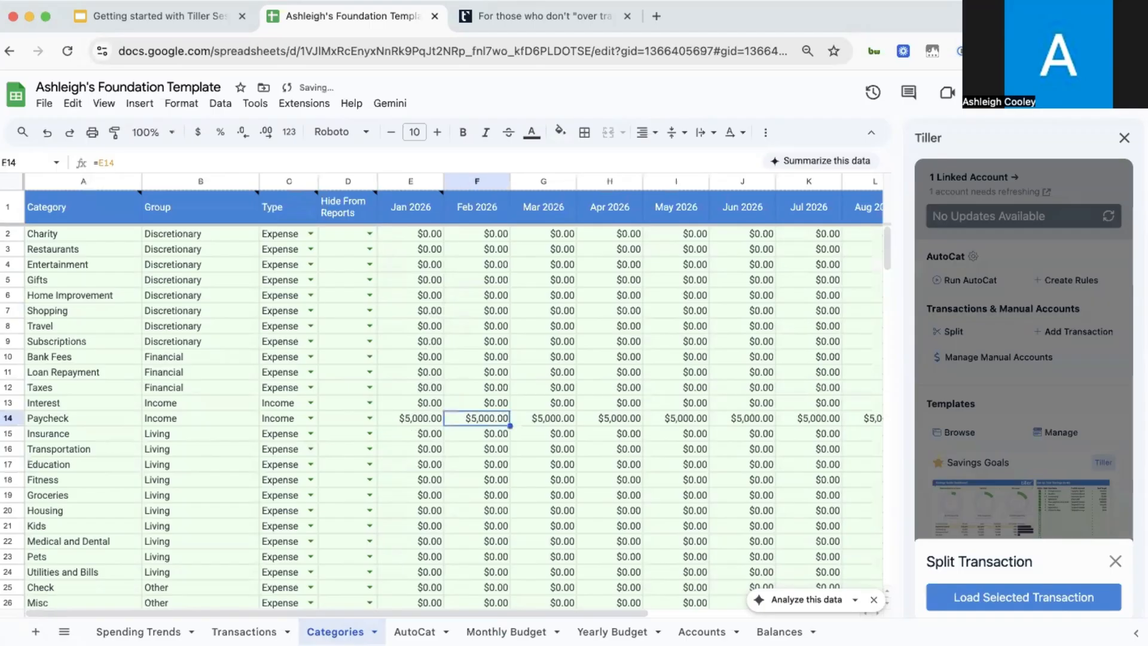
left_click(409, 418)
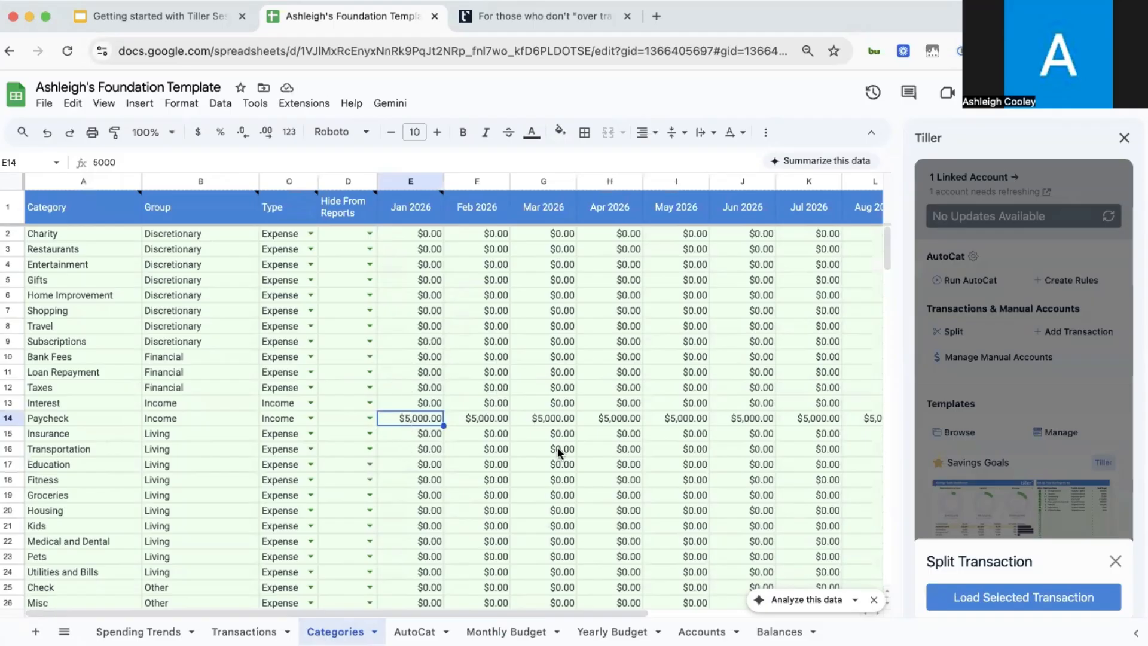
left_click(669, 418)
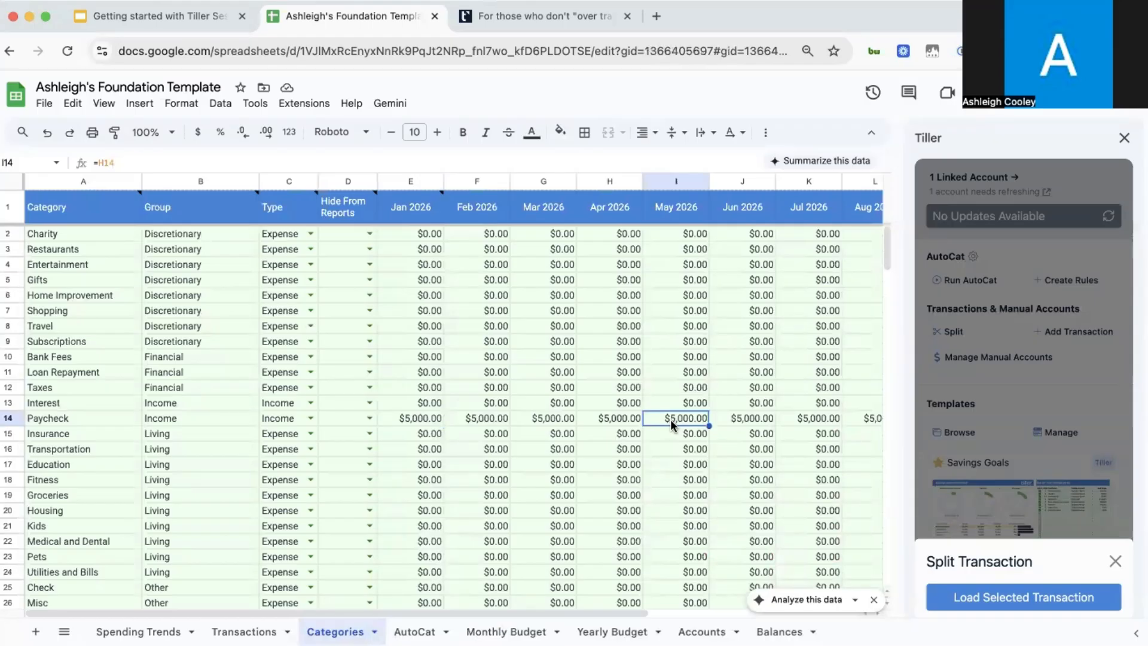
Step: Set the Housing category's Jan 2026 budget to 750
left_click(410, 330)
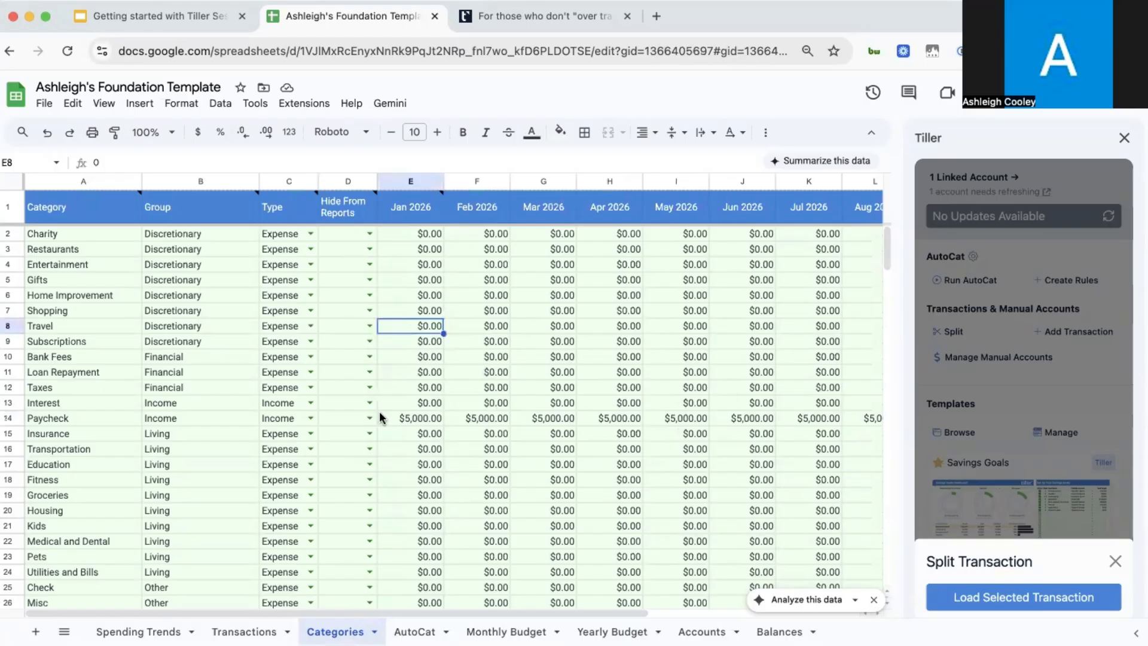
scroll(350, 552, "down", 3)
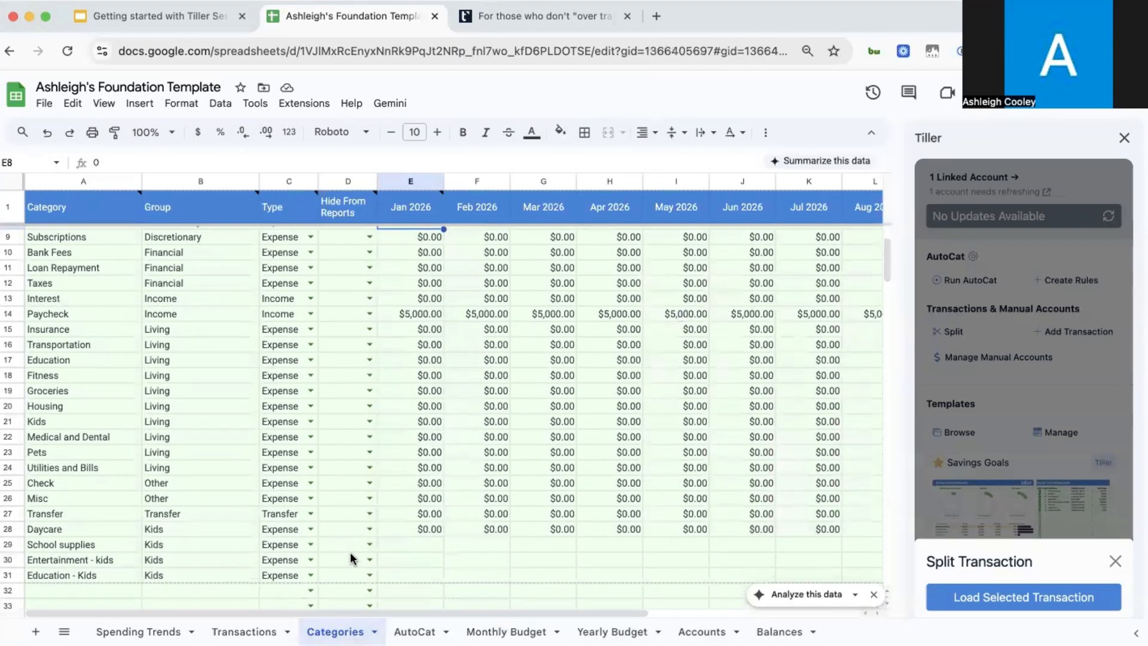
scroll(350, 552, "up", 1)
left_click(422, 436)
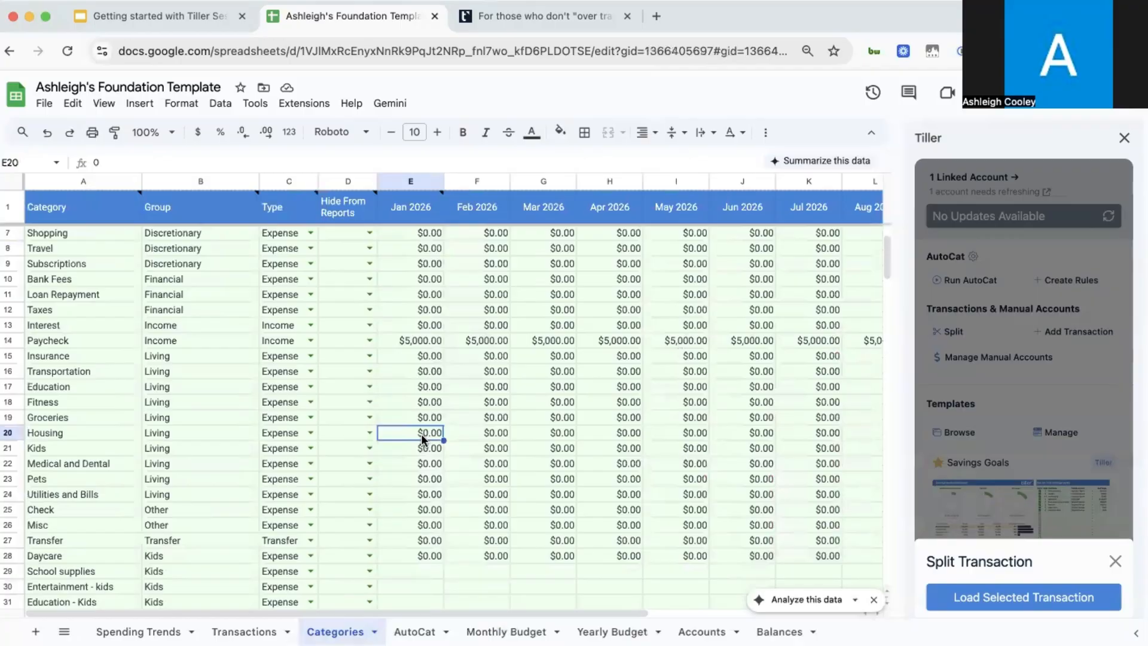
type("750")
key("Tab")
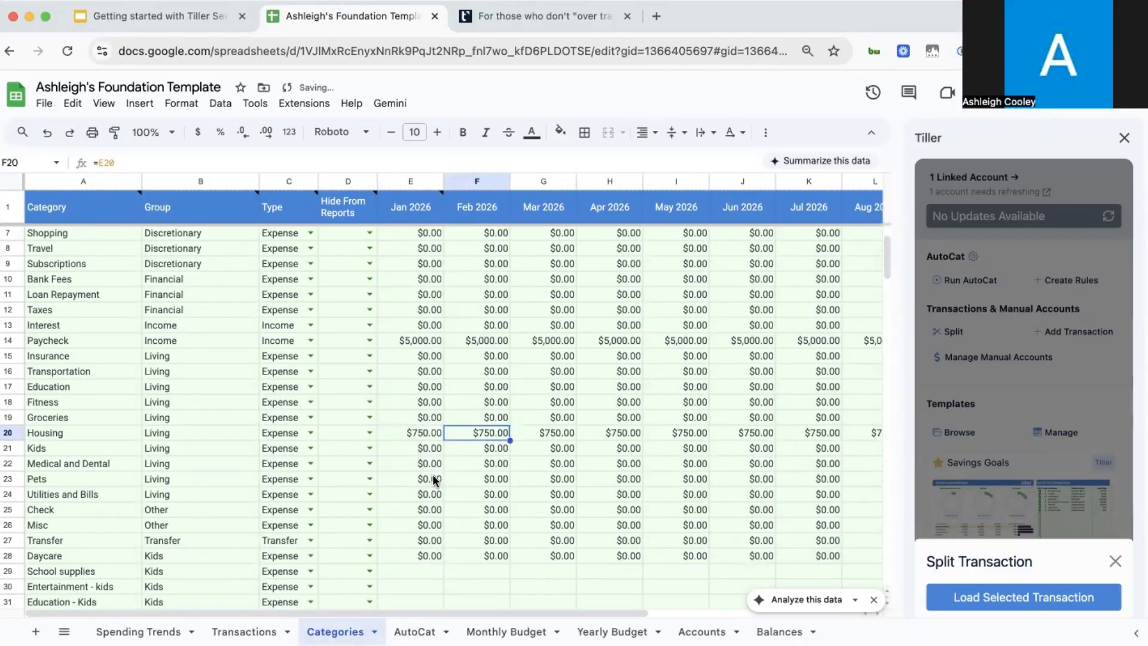
Step: Set the Daycare category's Jan 2026 budget to 360
scroll(432, 475, "down", 1)
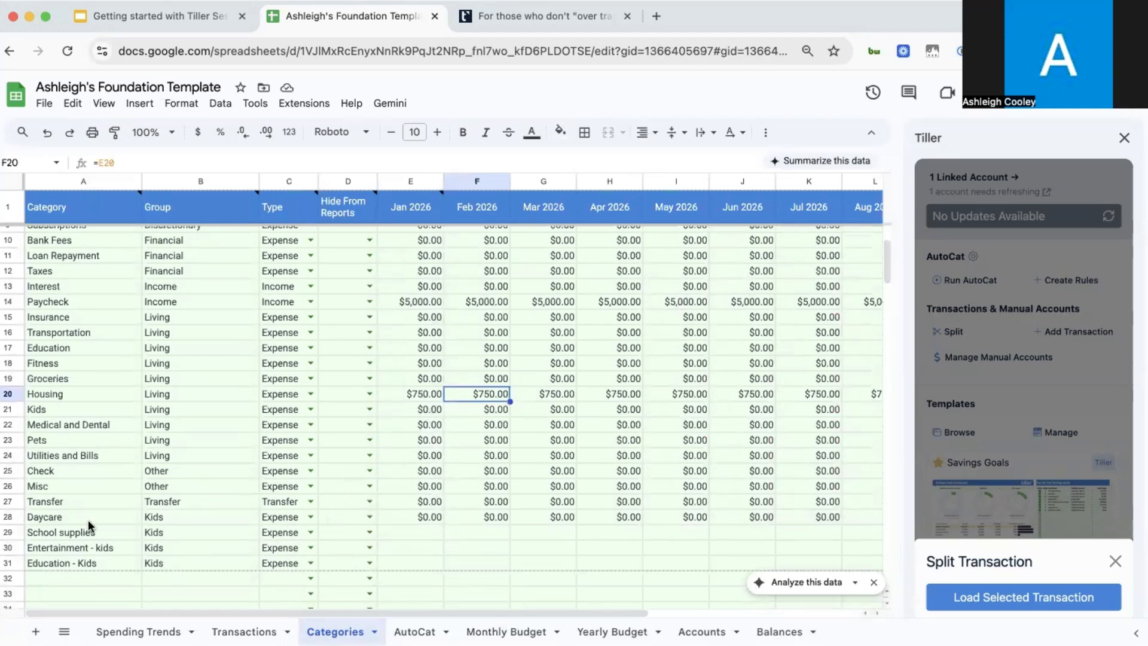
left_click(418, 518)
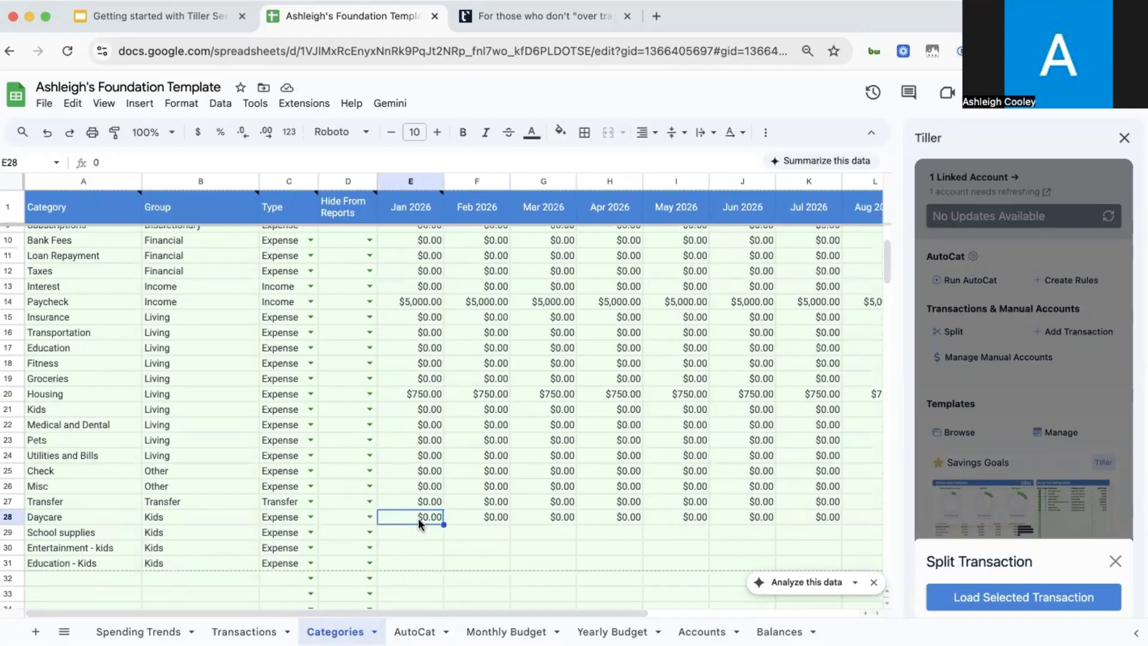
type("360")
key("Tab")
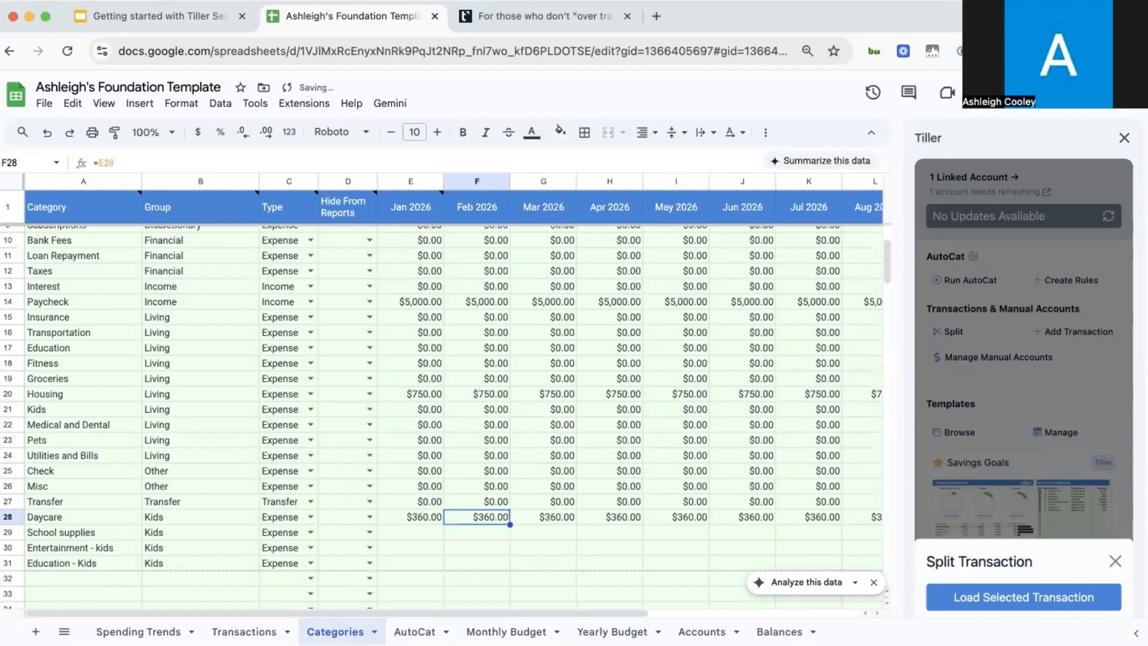
Step: Set the Groceries category's Jan 2026 budget to 250
scroll(448, 421, "up", 3)
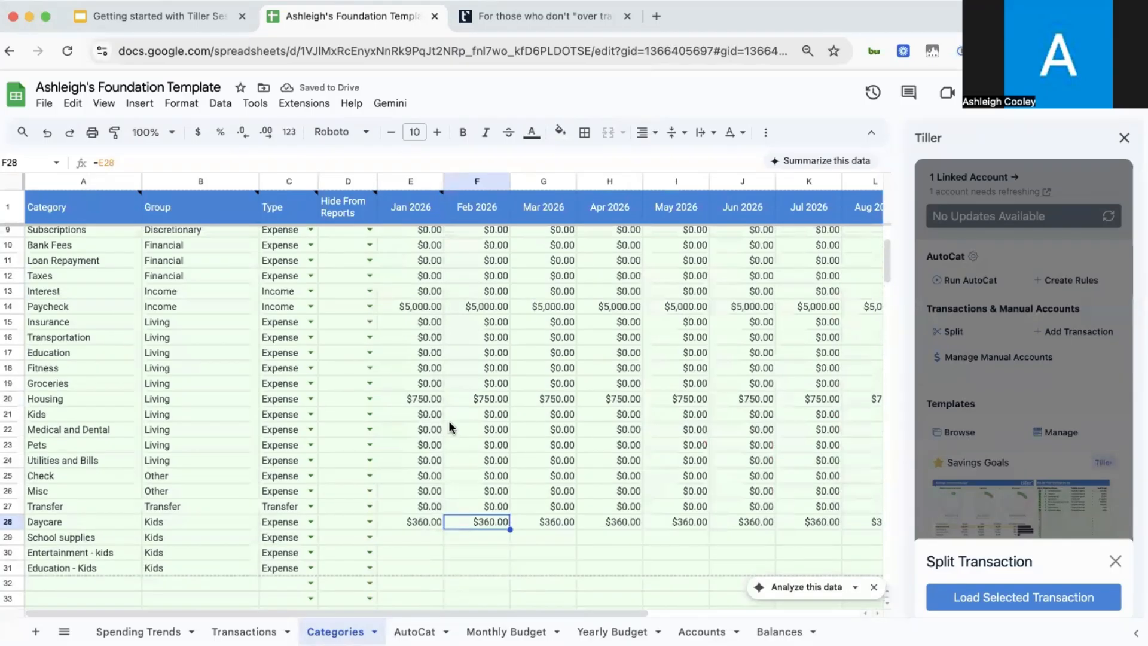
left_click(414, 418)
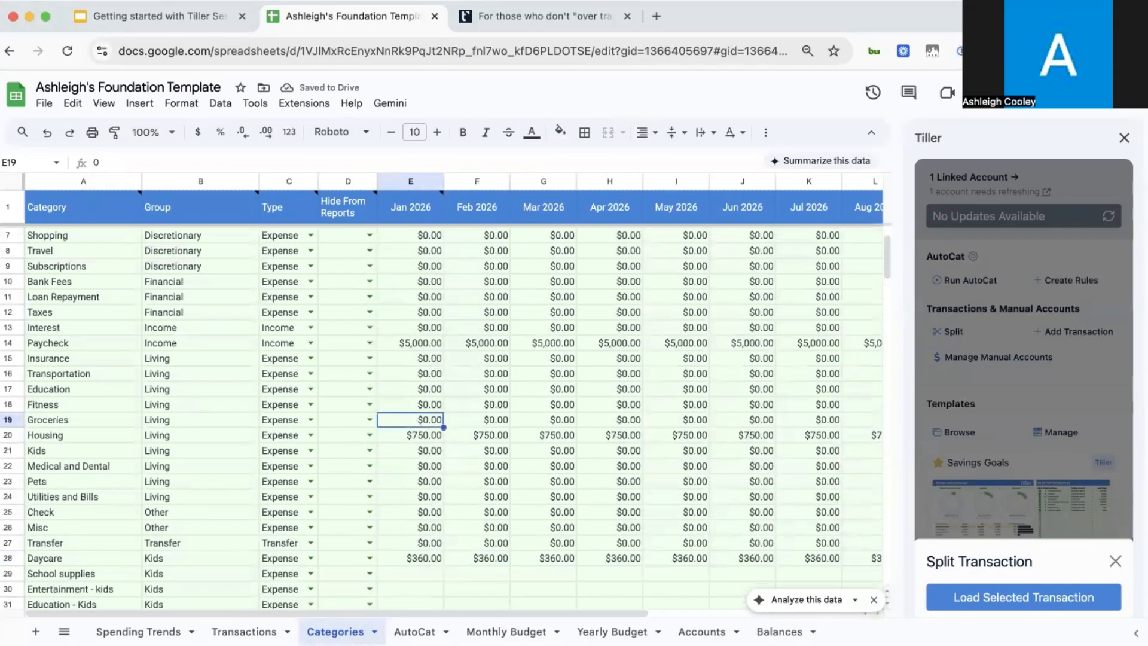
type("250")
key("Tab")
Step: Set the Restaurants category's Jan 2026 budget to 150
scroll(480, 346, "up", 3)
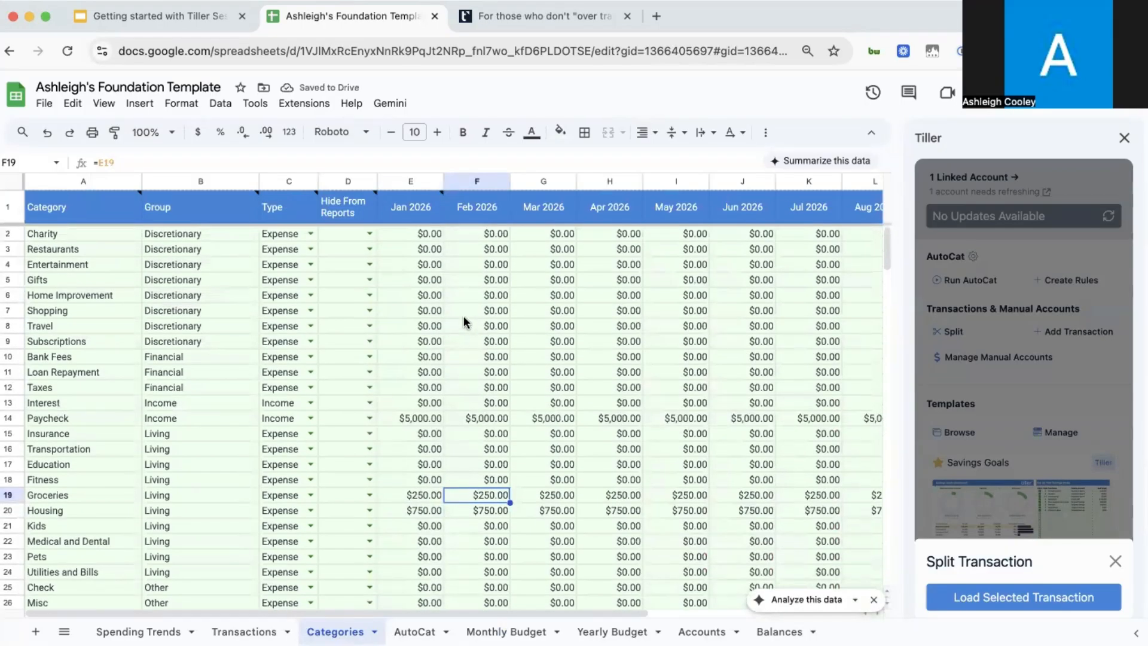
left_click(420, 250)
type("150")
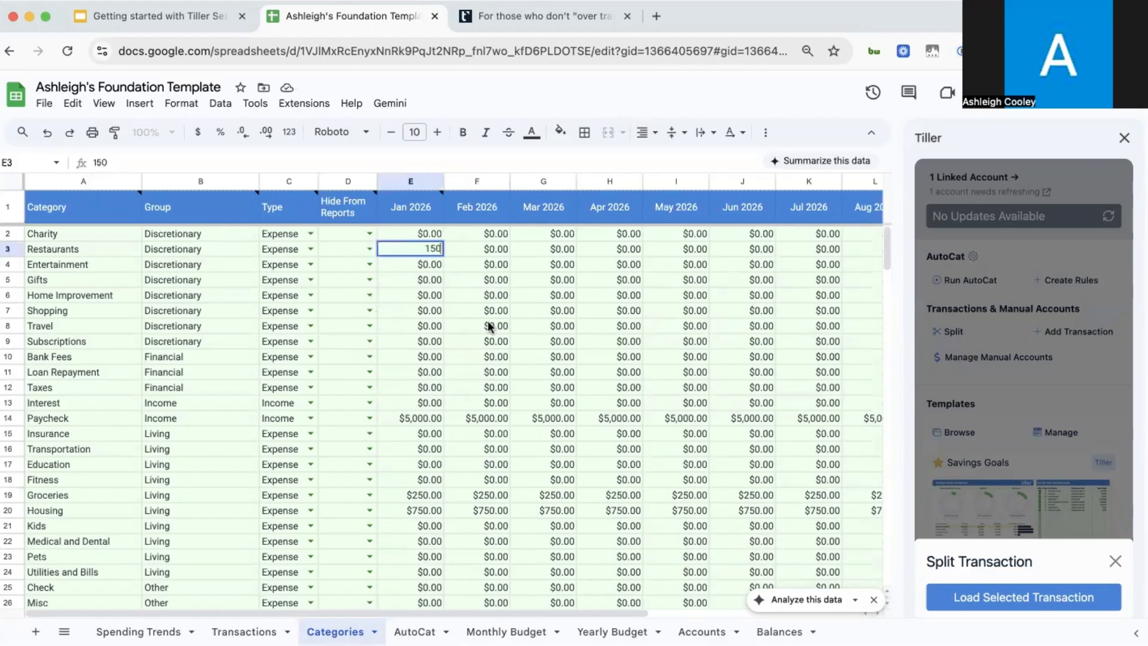
left_click(584, 314)
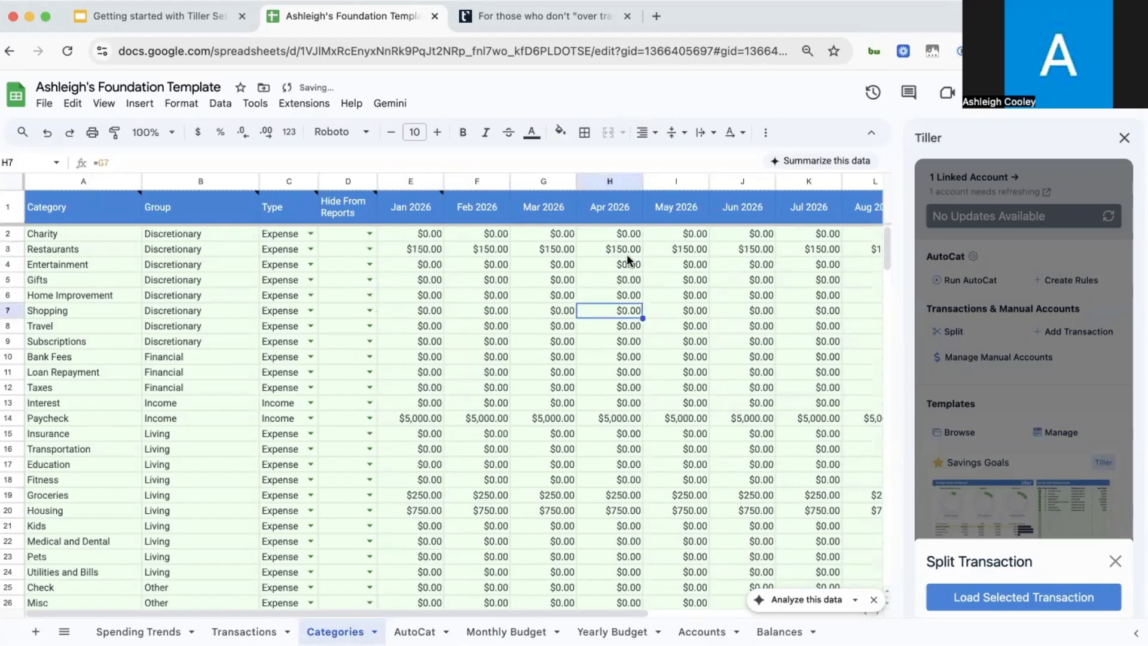
Step: Open the Monthly Budget sheet and compare the budget, actual and available amounts of the Interest and Paycheck income categories
scroll(554, 276, "down", 1)
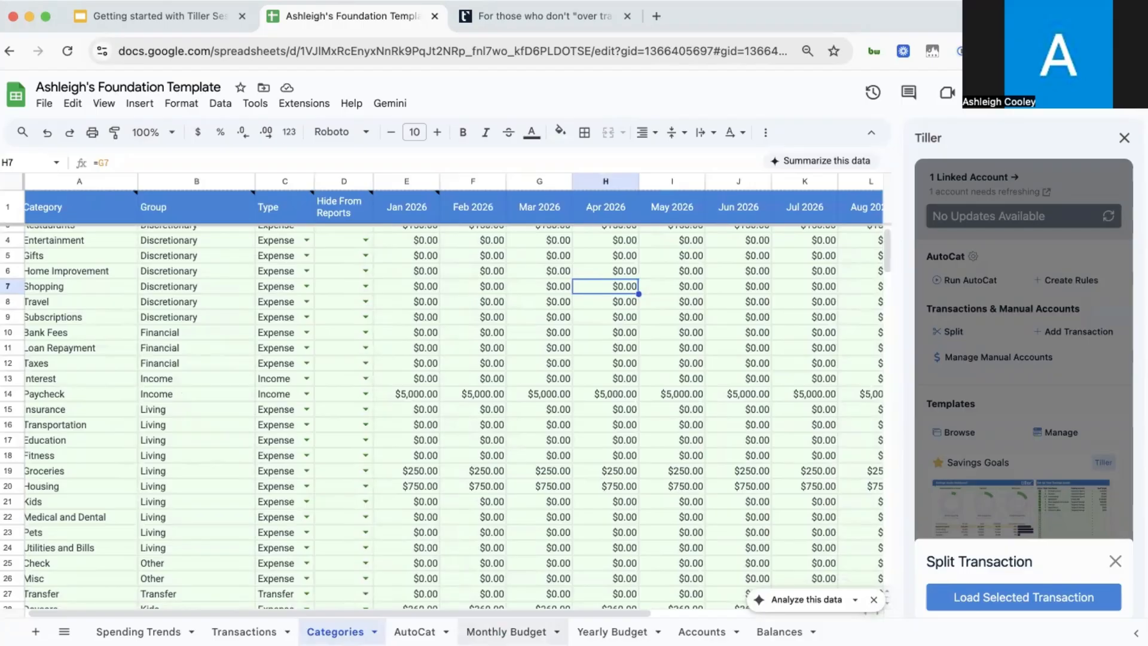
left_click(506, 631)
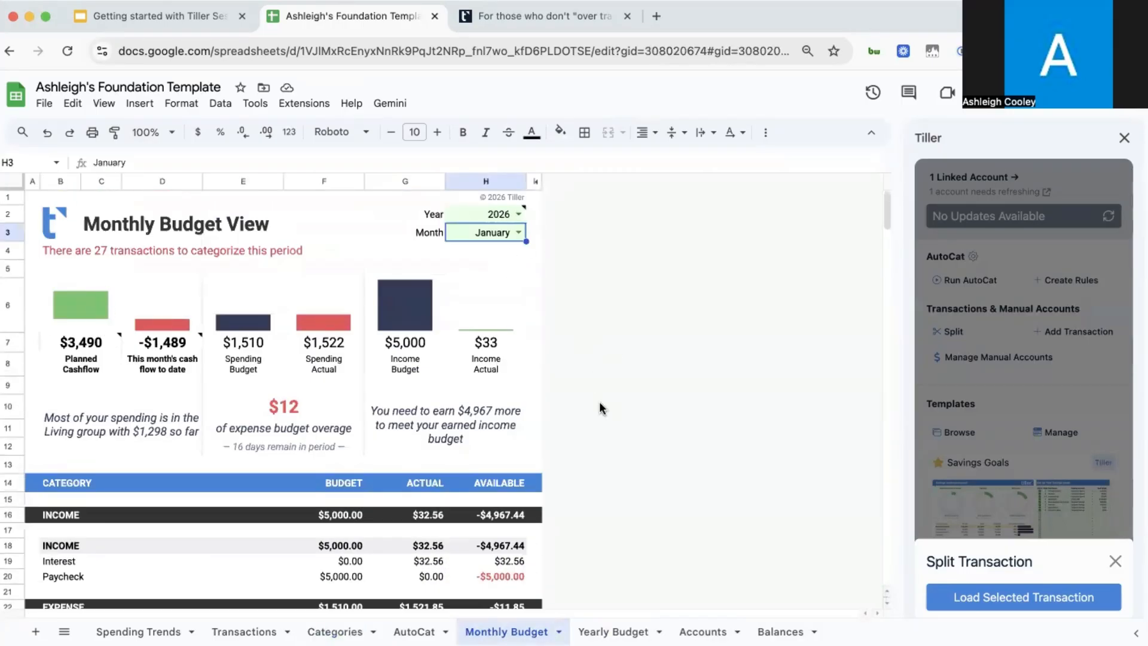
scroll(599, 400, "down", 2)
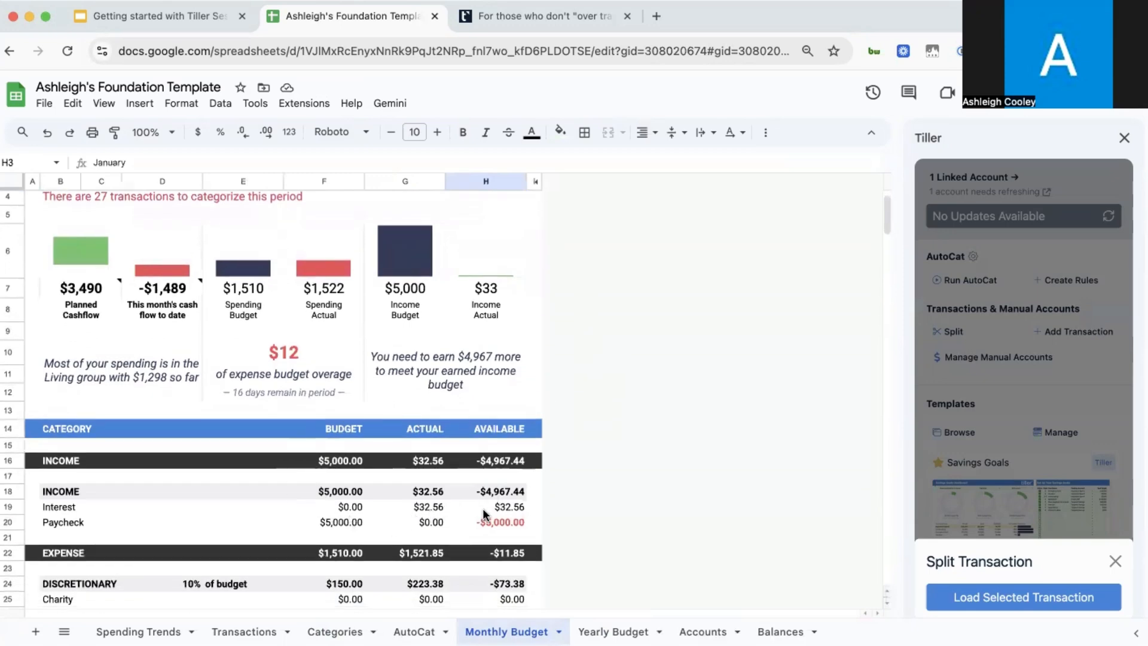
left_click(435, 508)
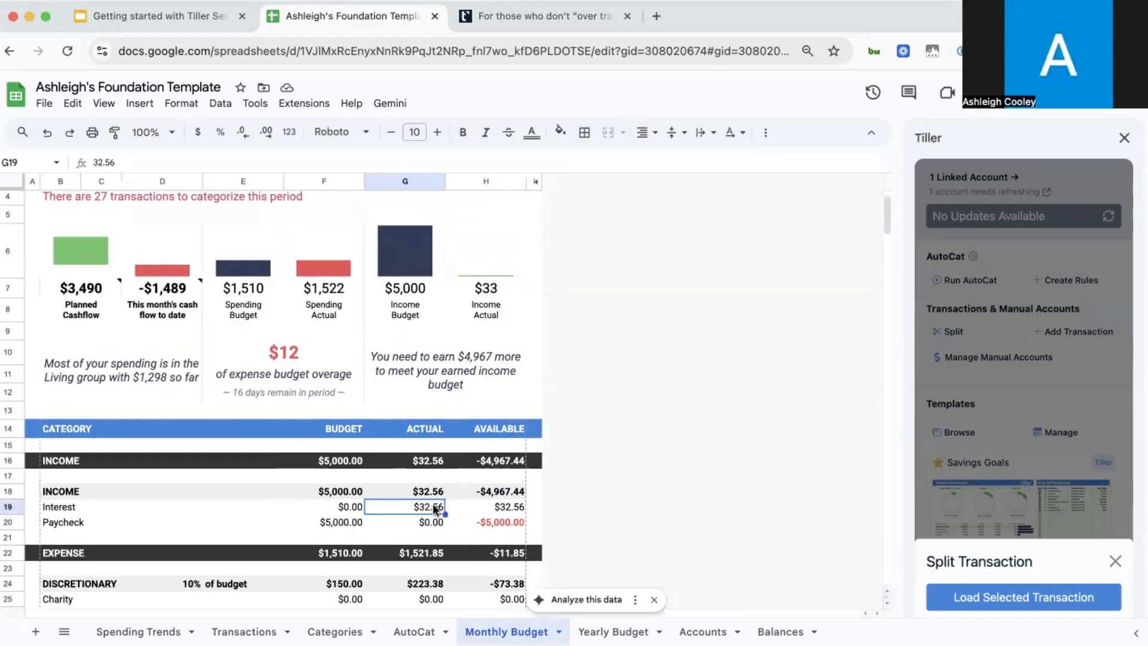
left_click(473, 524)
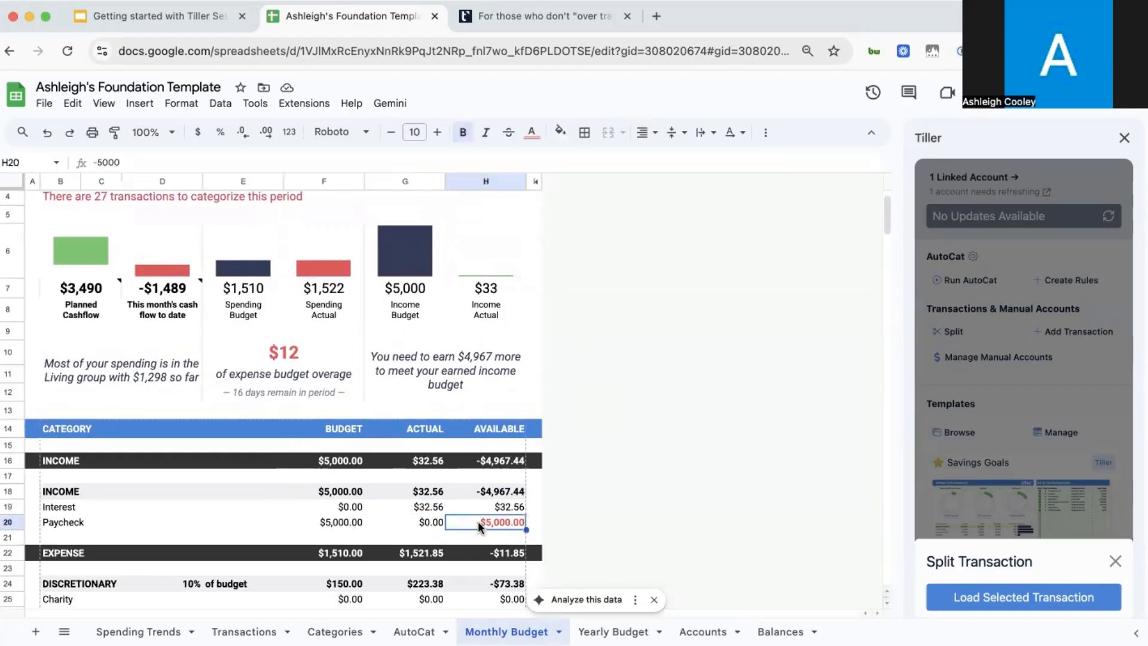
left_click(535, 525)
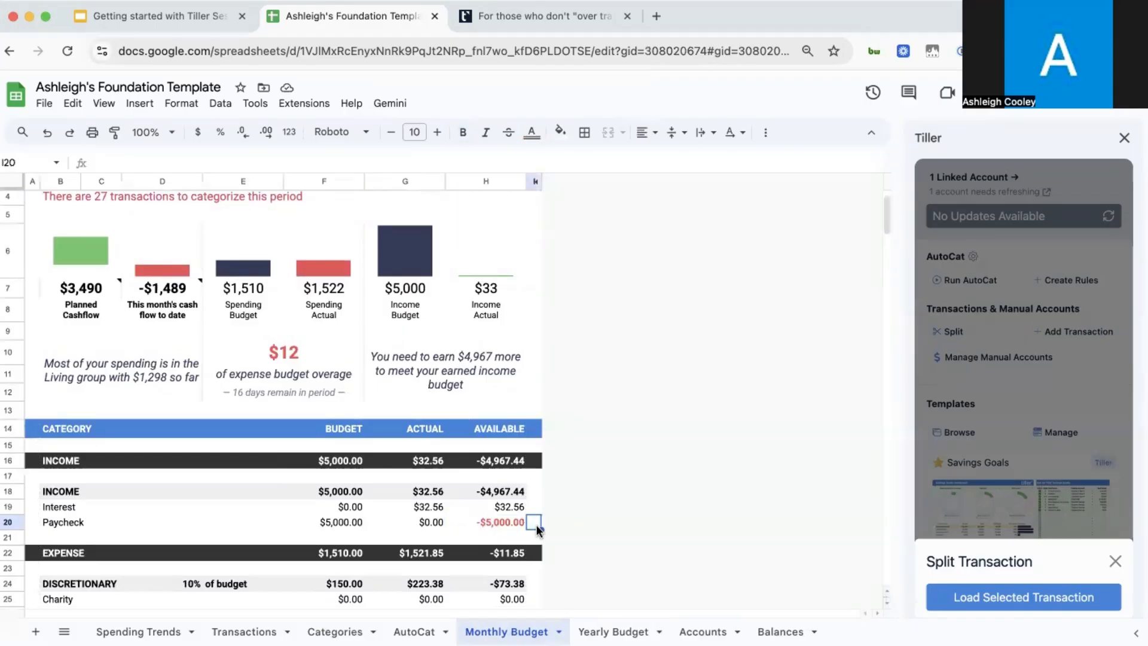
left_click(360, 518)
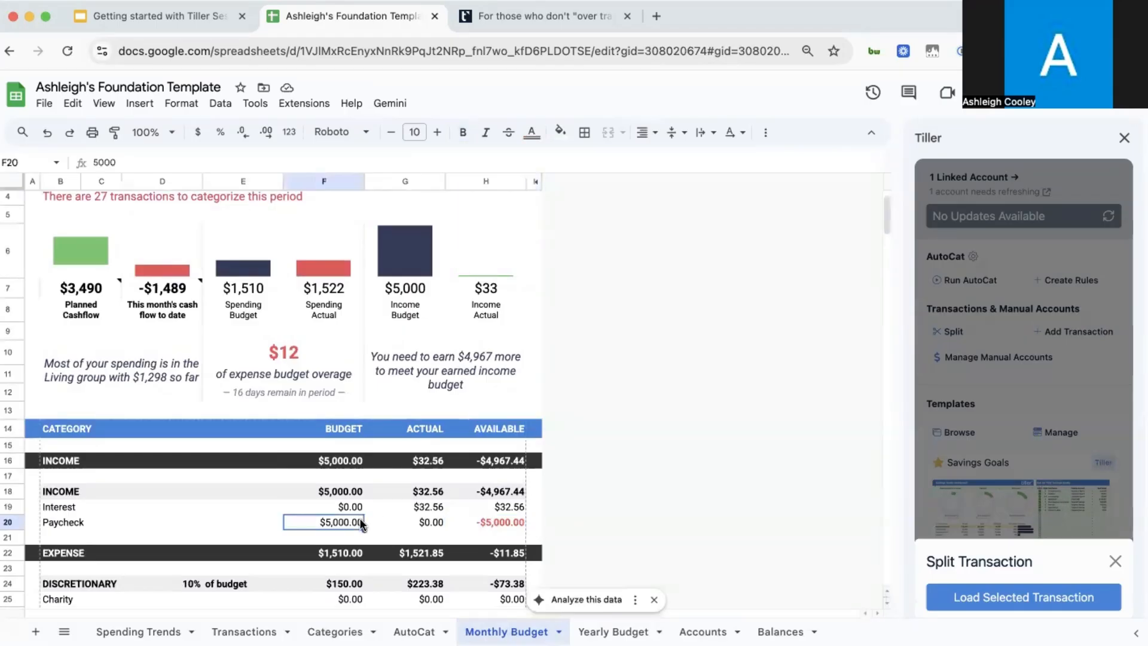
Step: Examine the Discretionary expenses, comparing budget, actual and available amounts for Restaurants, Shopping and Subscriptions
scroll(550, 465, "down", 5)
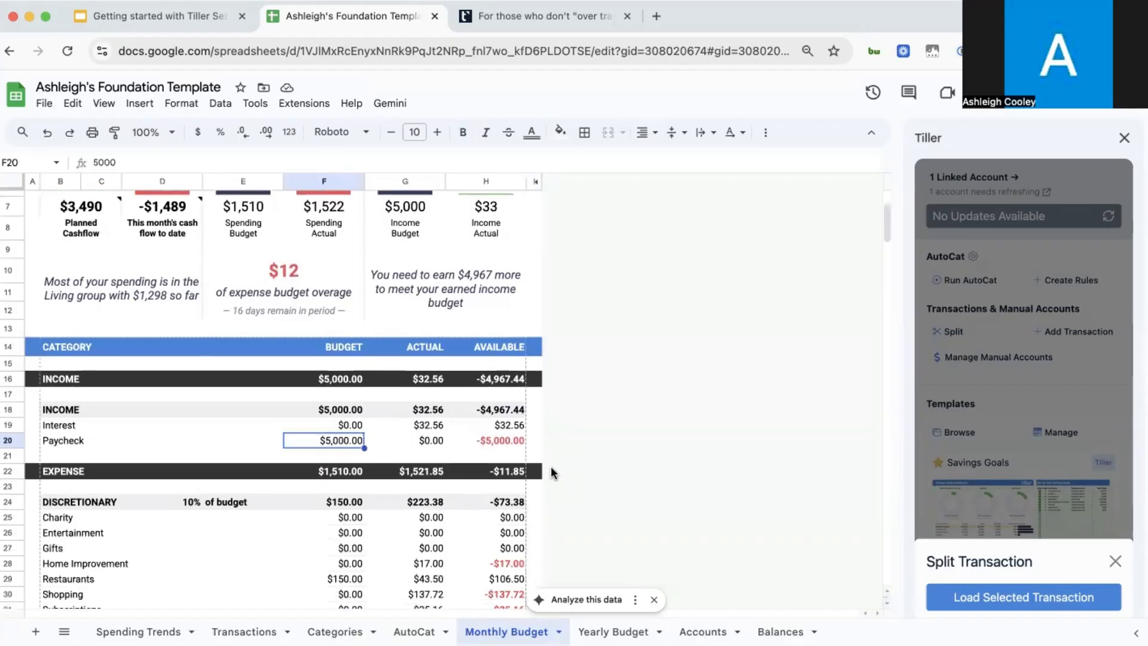
scroll(550, 465, "down", 3)
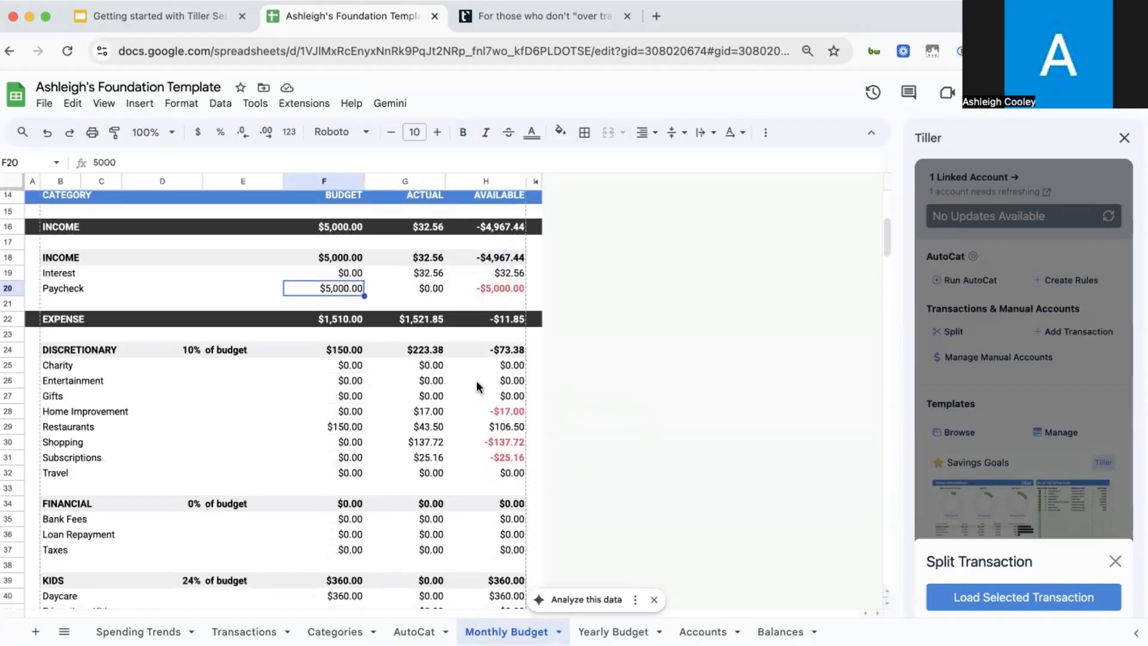
left_click(331, 425)
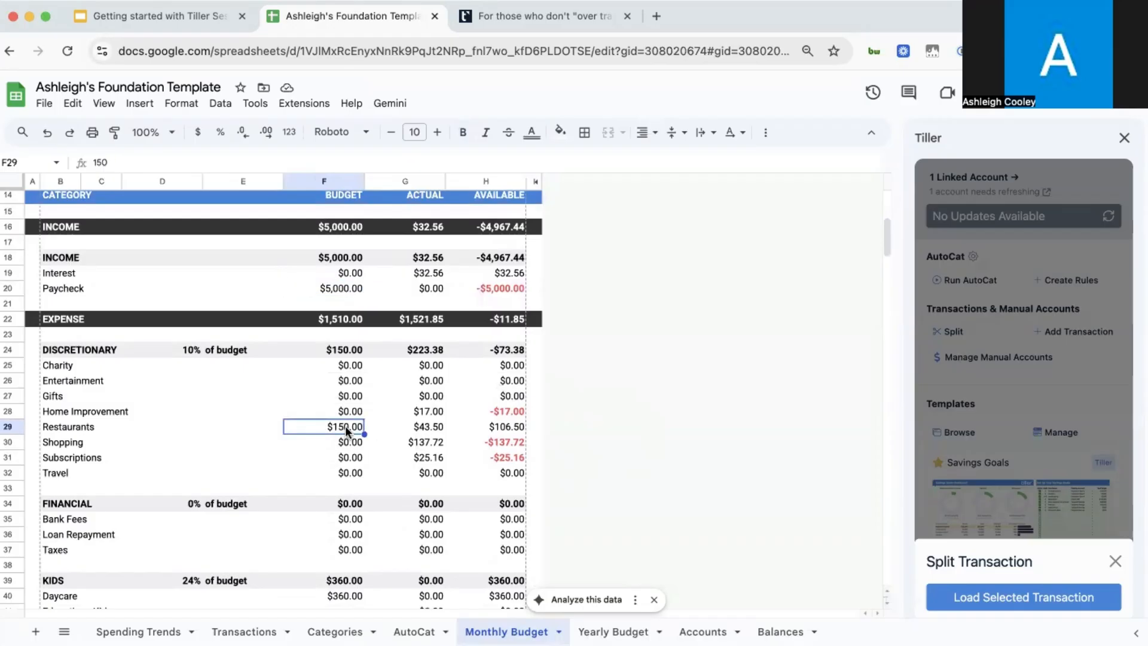
left_click(418, 425)
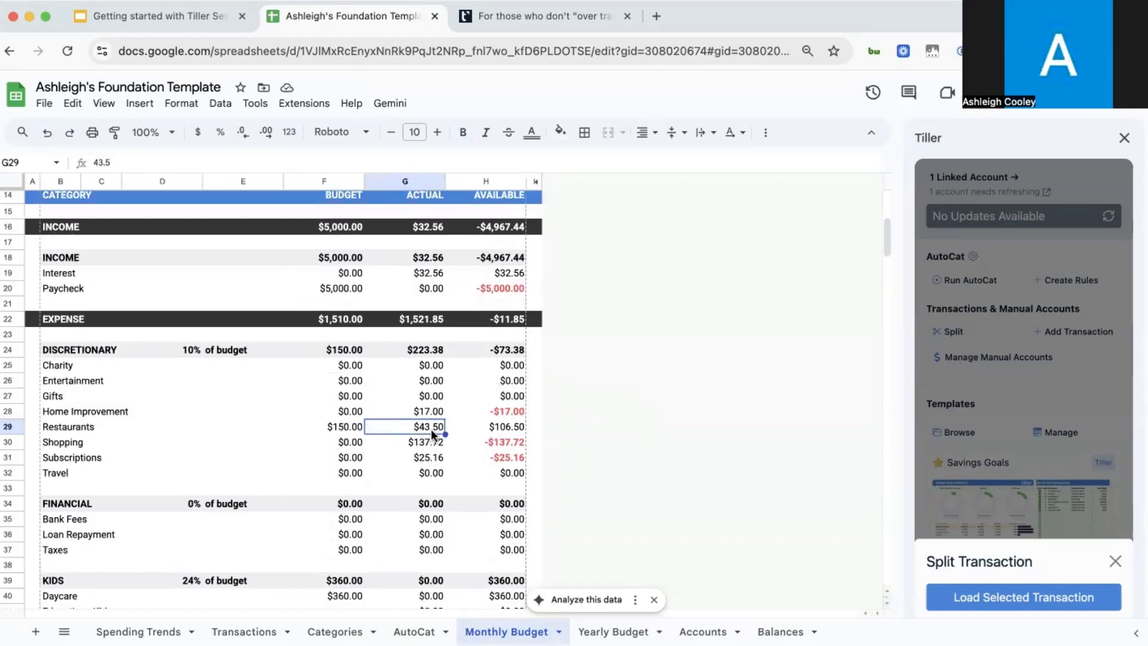
left_click(497, 425)
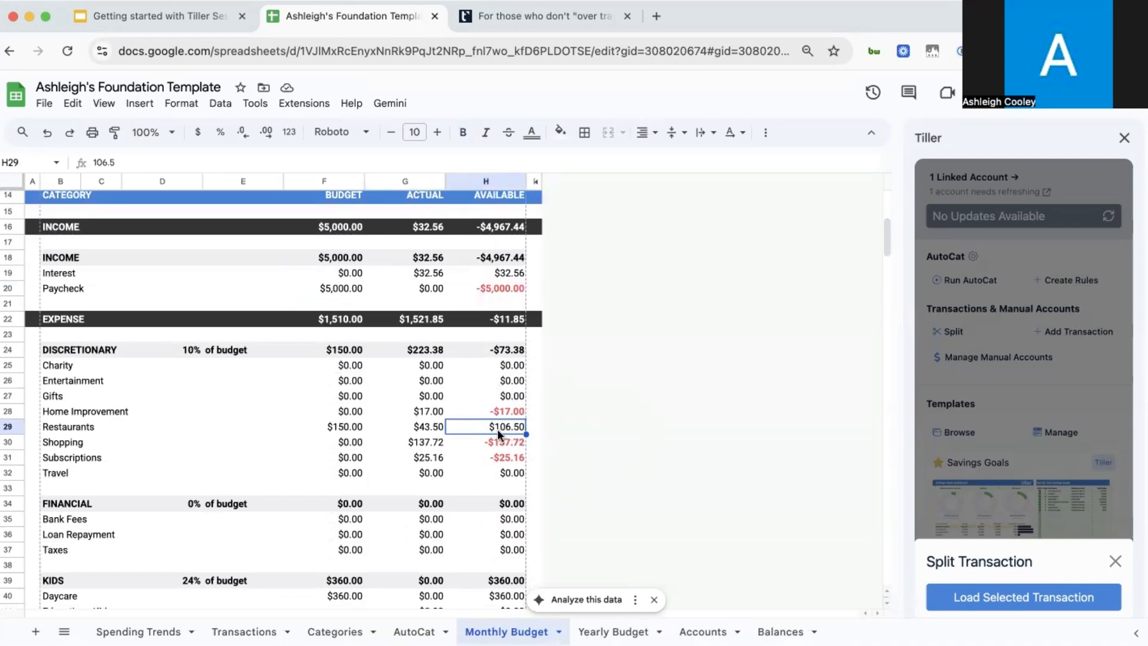
left_click(346, 442)
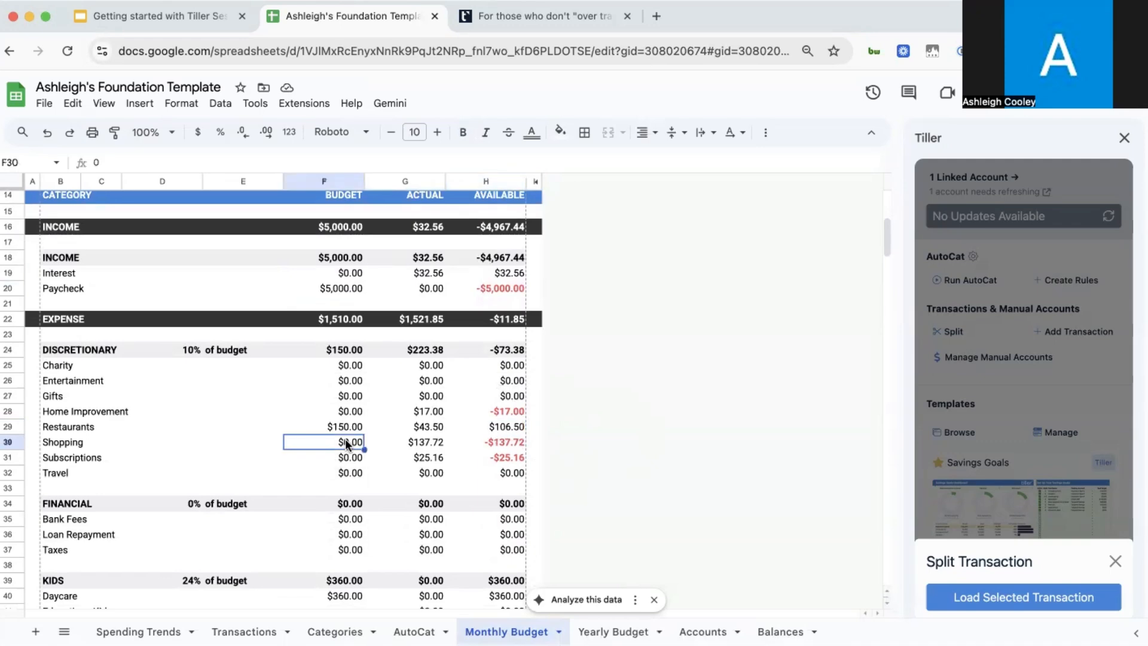
left_click(434, 442)
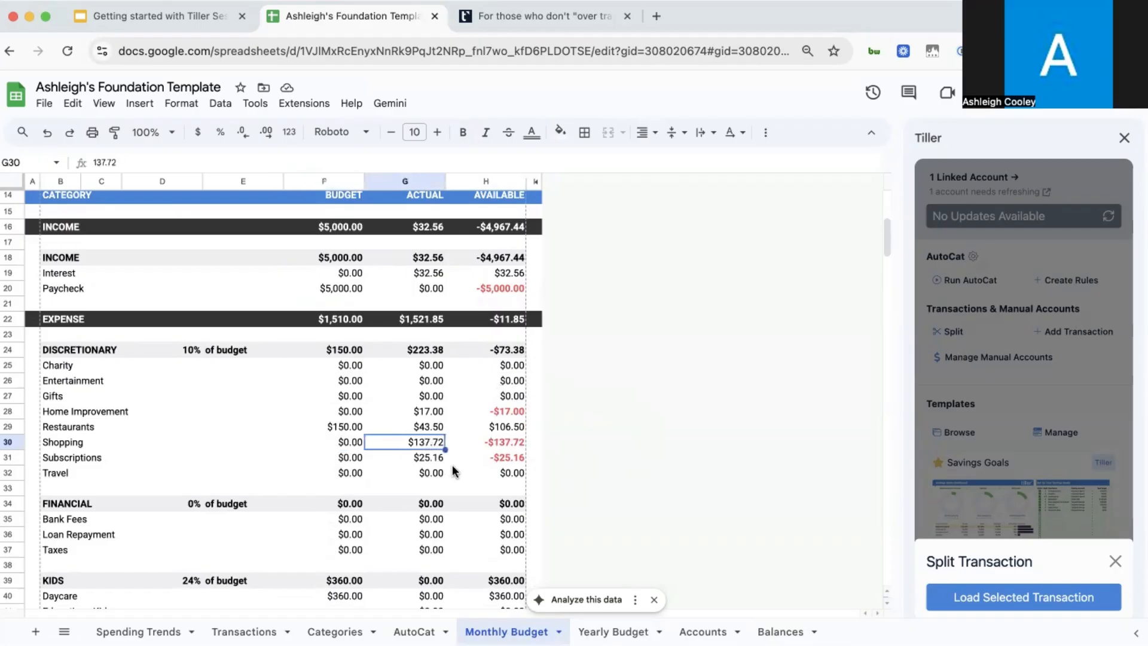
left_click(493, 442)
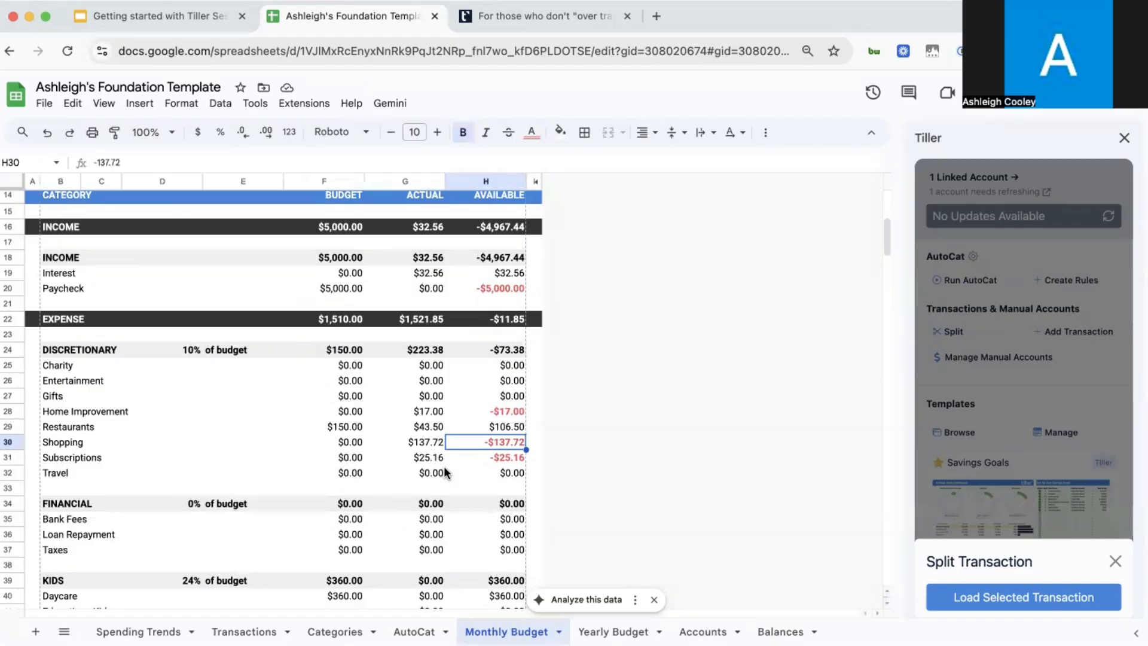
scroll(444, 470, "down", 3)
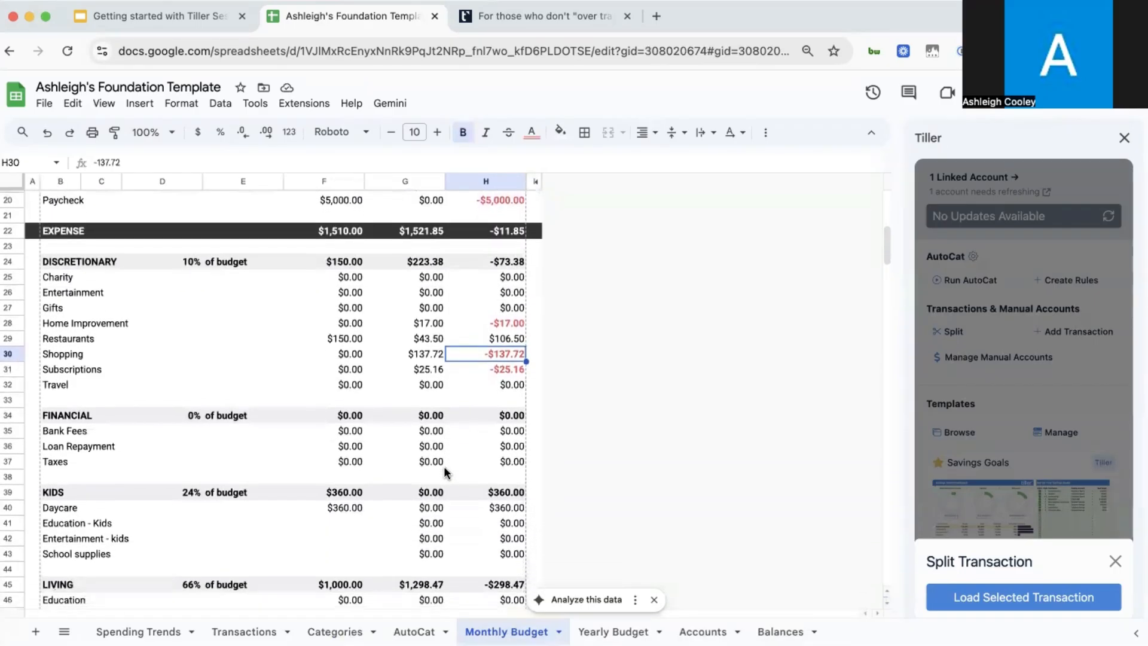
left_click(339, 365)
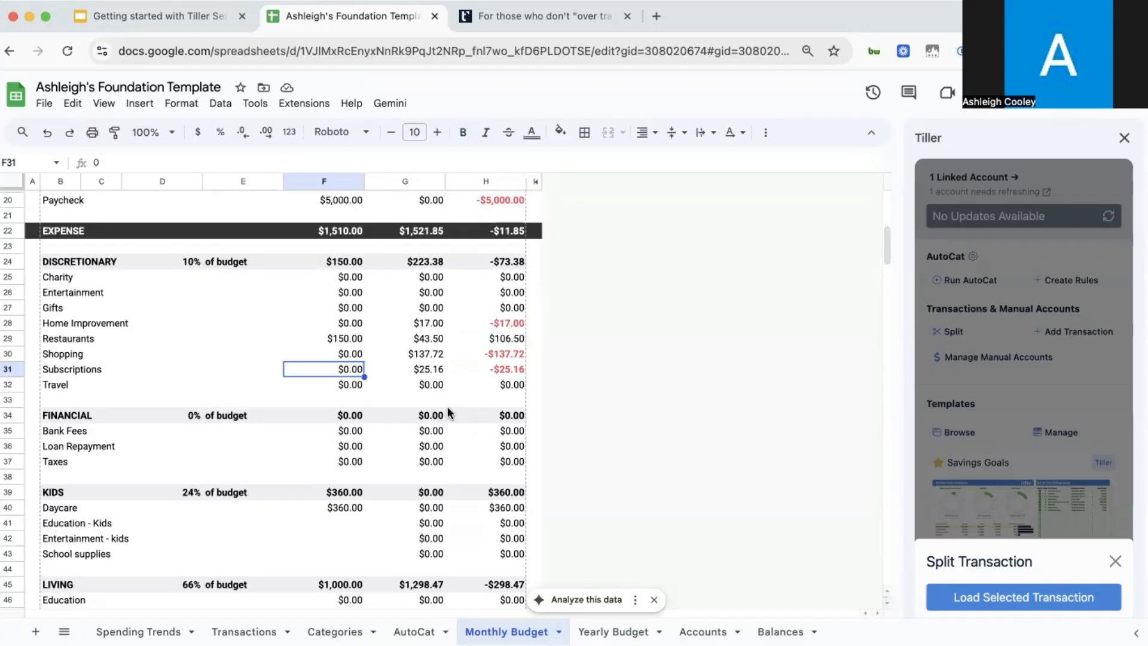
Step: Examine the Daycare category's budgeted and available amounts in the Kids group
scroll(518, 353, "down", 1)
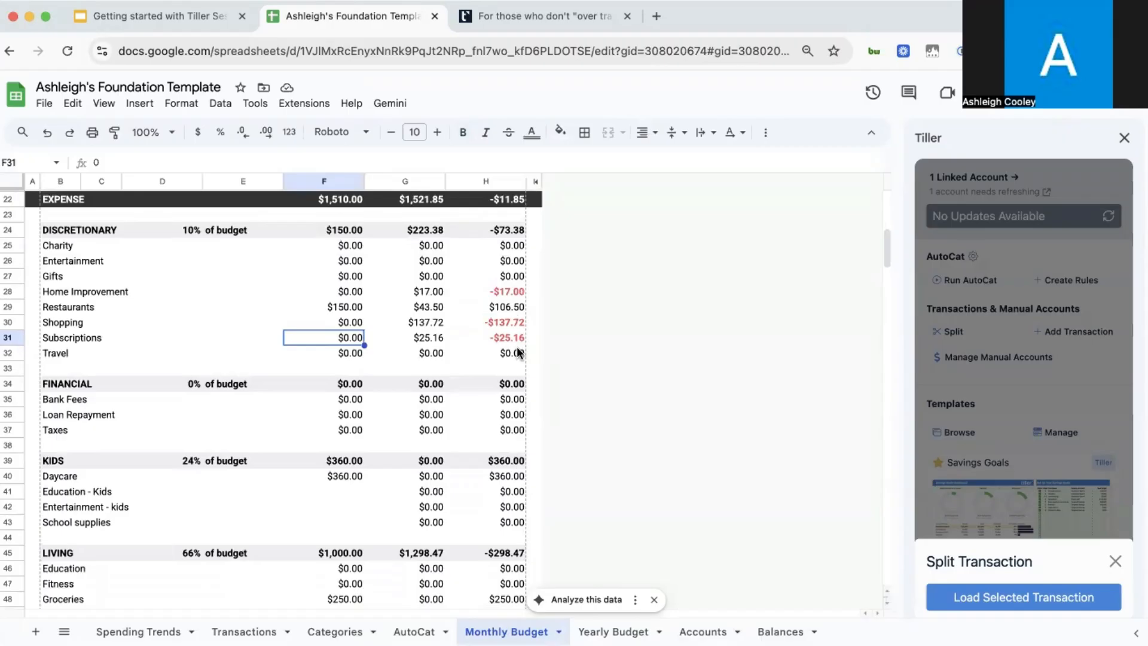
scroll(518, 353, "down", 2)
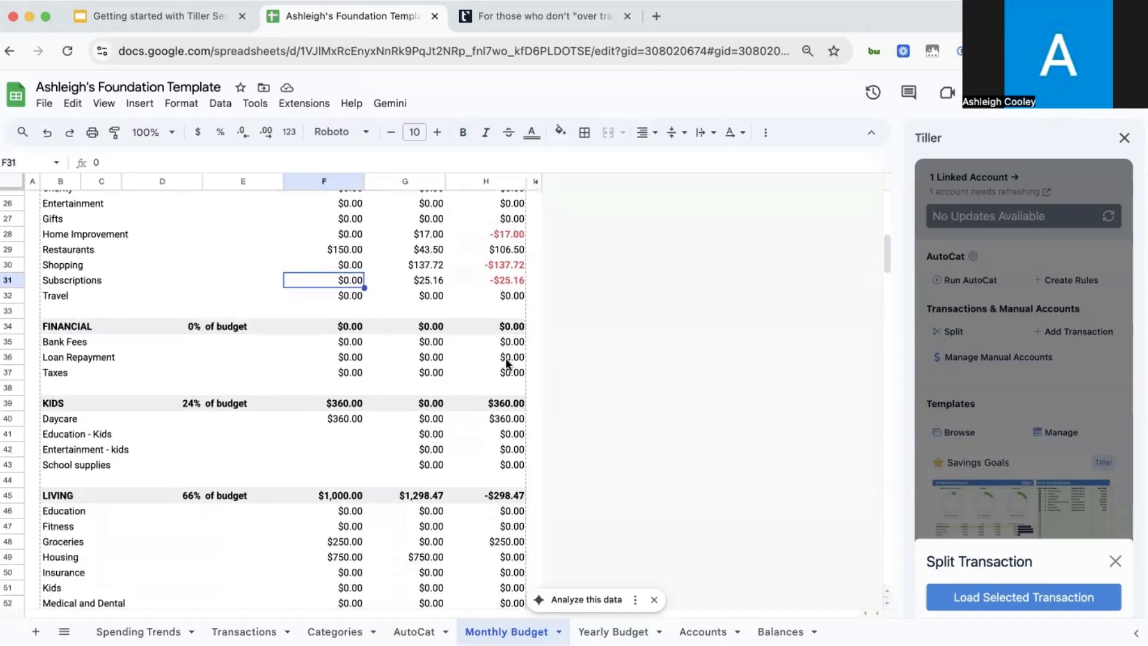
scroll(505, 358, "down", 3)
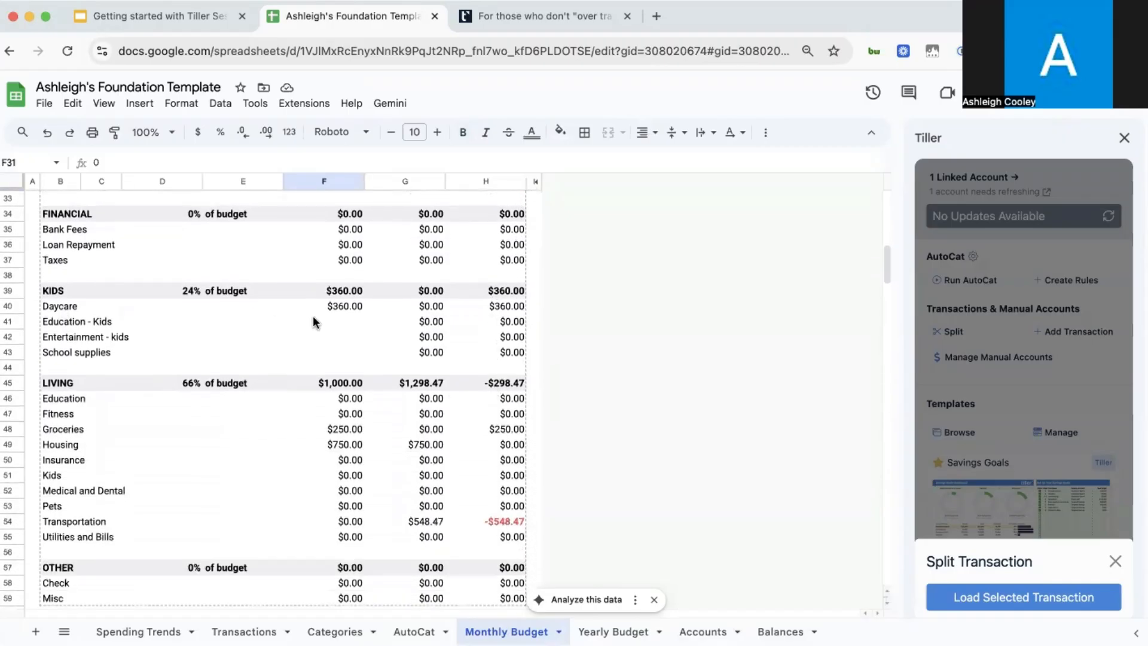
left_click(353, 311)
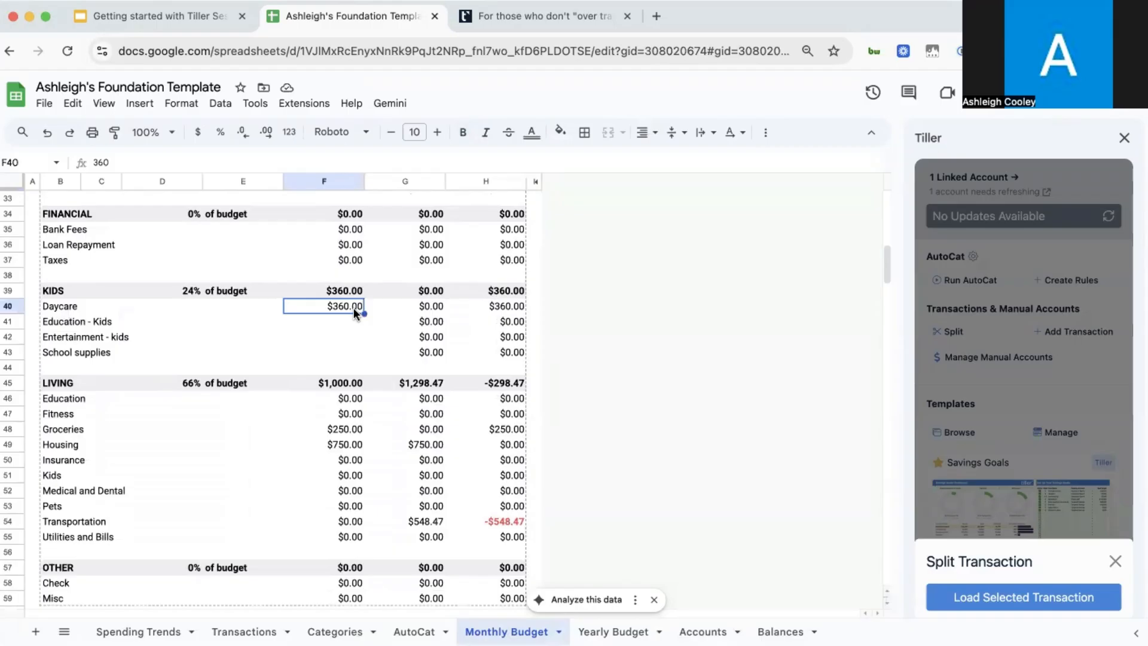
left_click(522, 307)
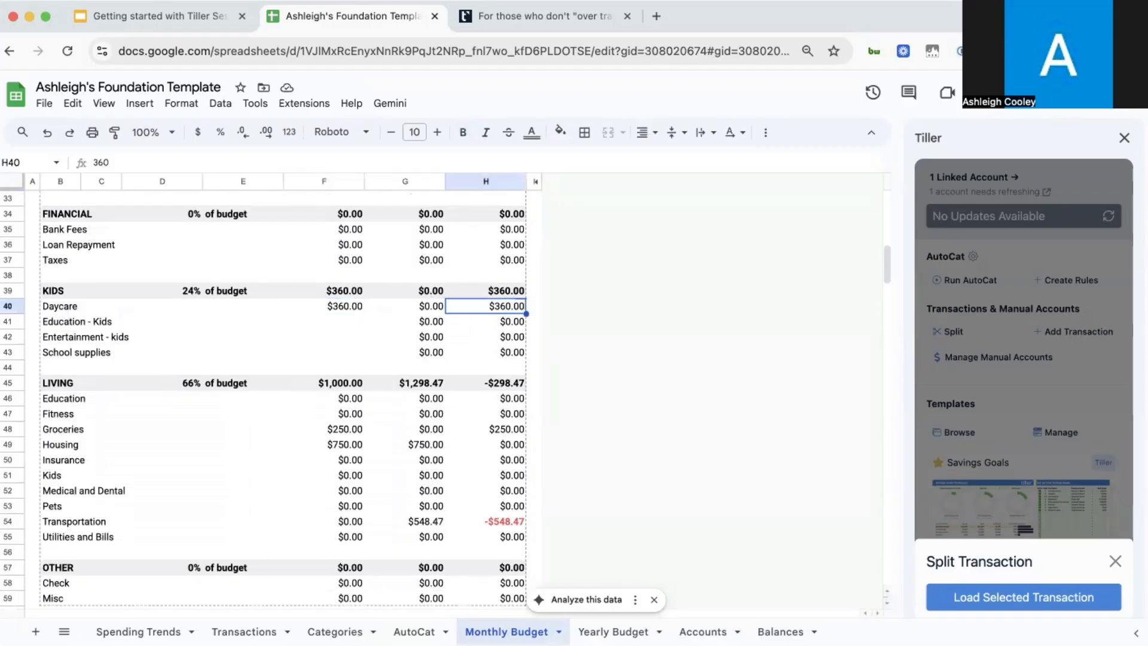
Step: In the Transactions sheet, assign the Daycare category to the 1/2/2026 Child Care transaction
left_click(244, 631)
scroll(254, 428, "up", 10)
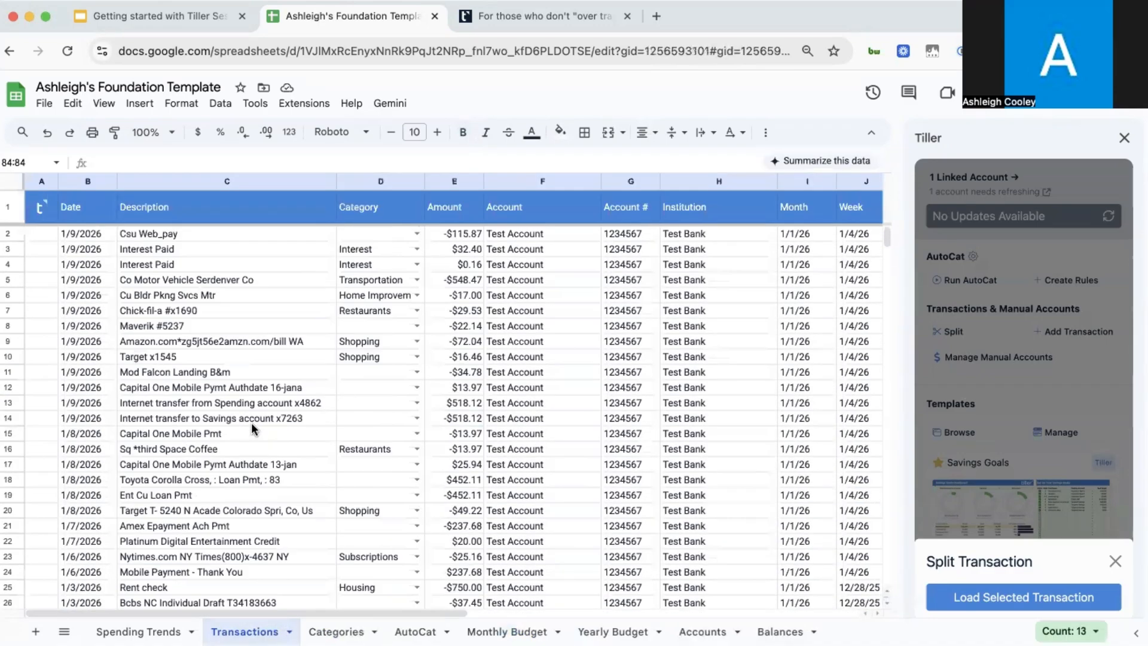
scroll(251, 422, "down", 4)
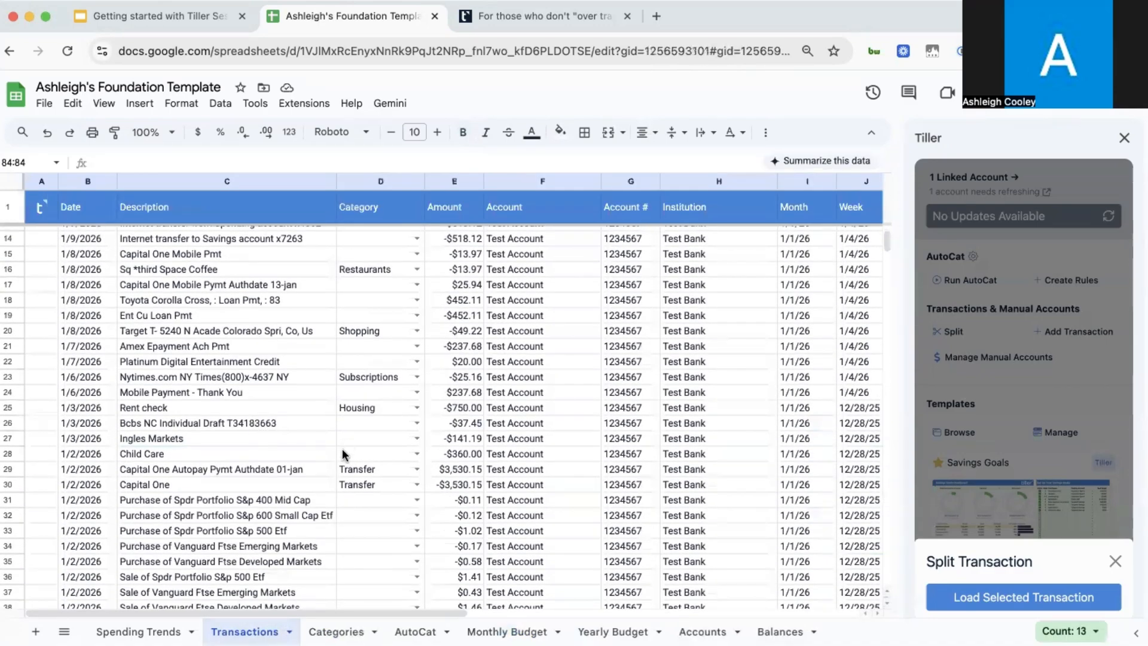
left_click(343, 453)
left_click(139, 456)
left_click(370, 455)
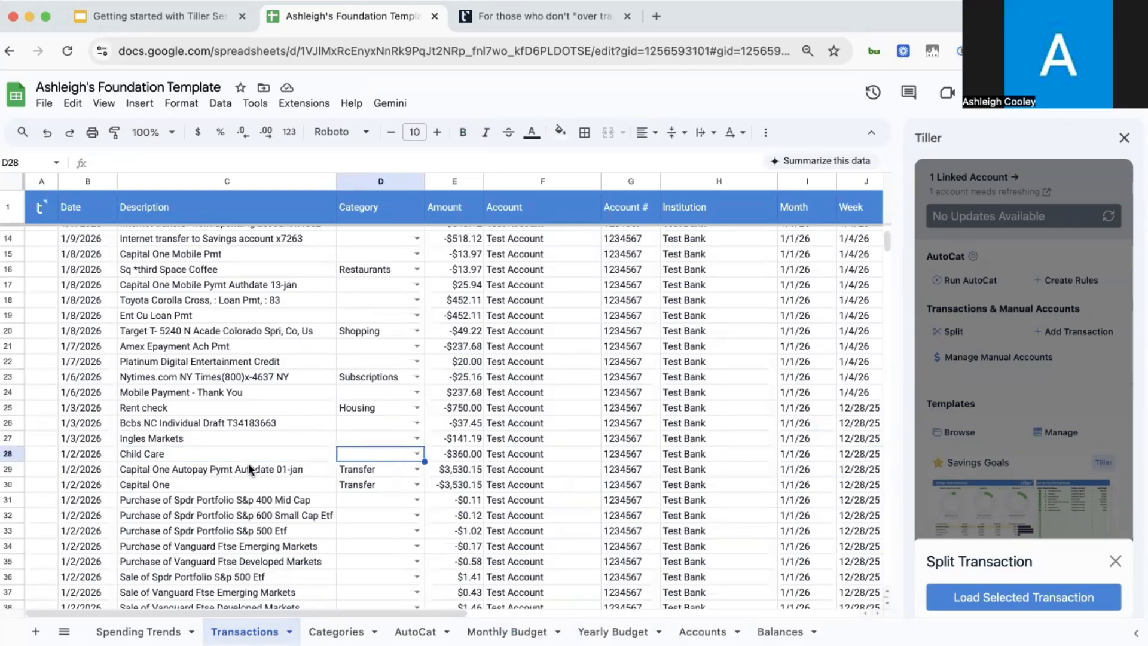
left_click(417, 453)
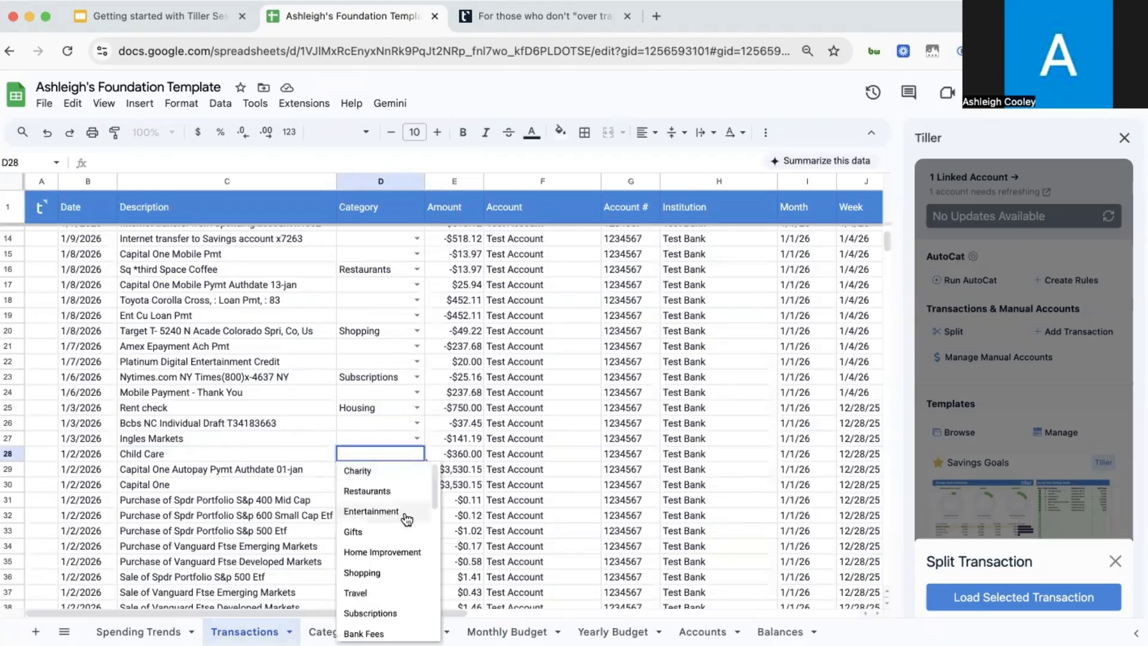
scroll(400, 526, "down", 5)
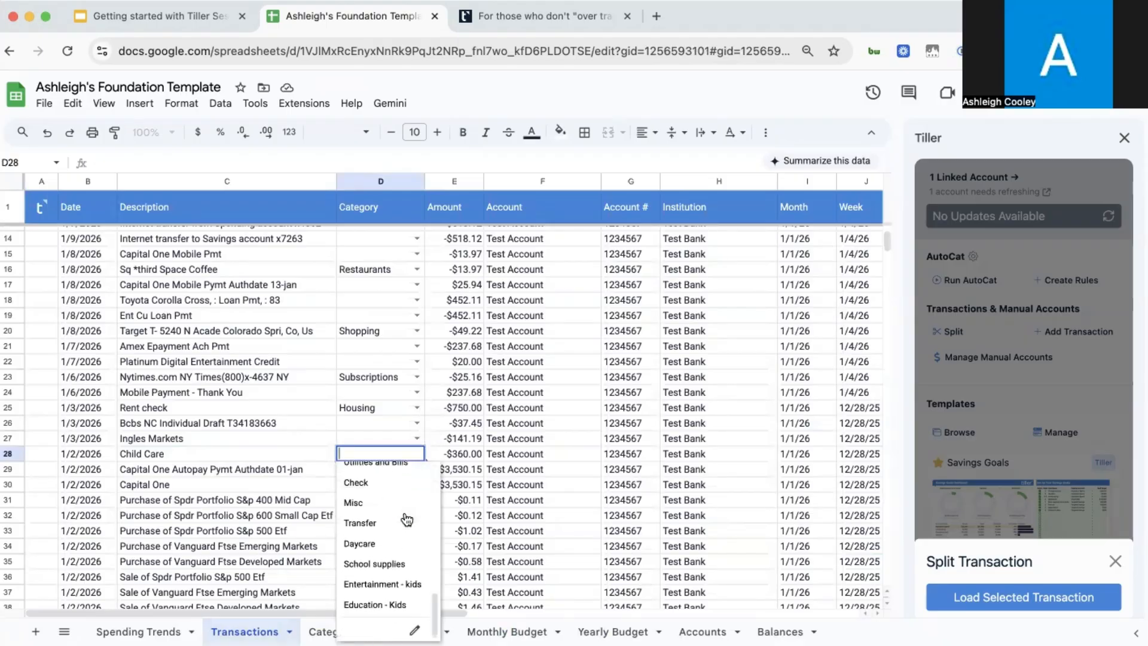
left_click(390, 543)
left_click(392, 545)
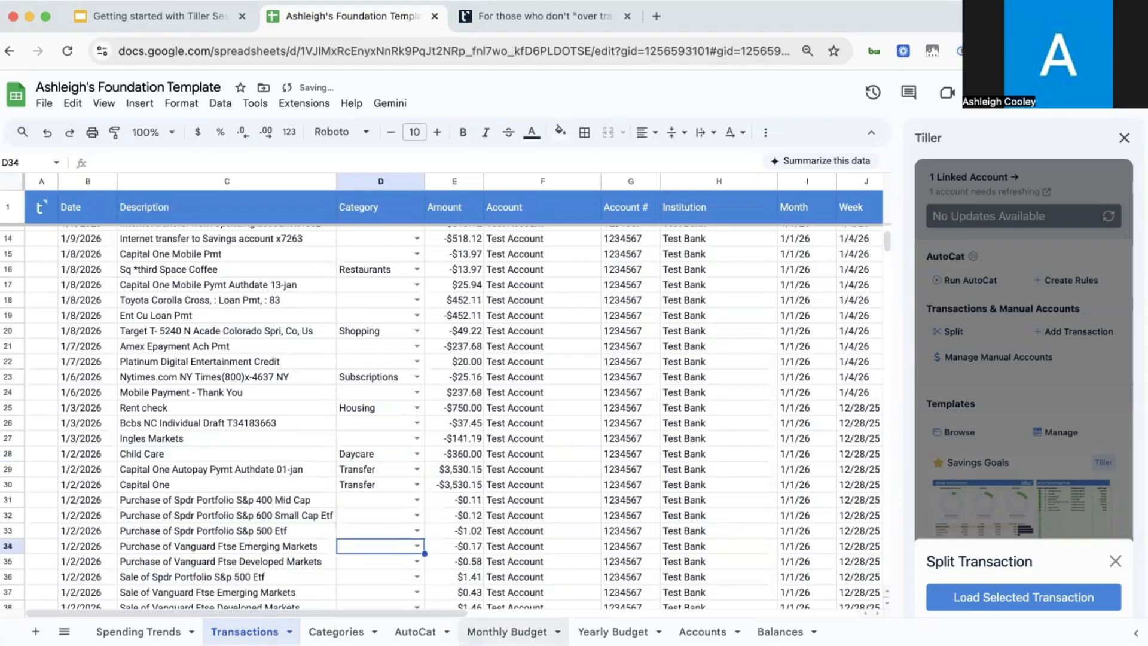
Step: Return to the Monthly Budget sheet and check Daycare's budget, actual and available amounts, then review the remaining categories and the monthly summary
left_click(485, 630)
scroll(335, 501, "down", 2)
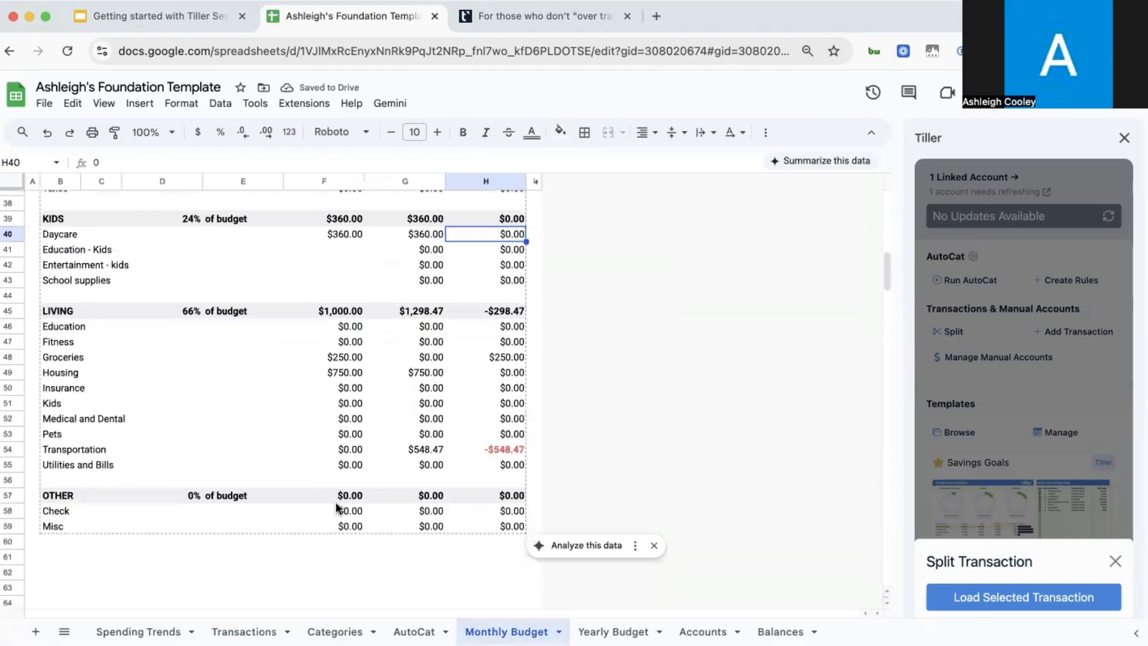
scroll(335, 501, "up", 3)
left_click(340, 325)
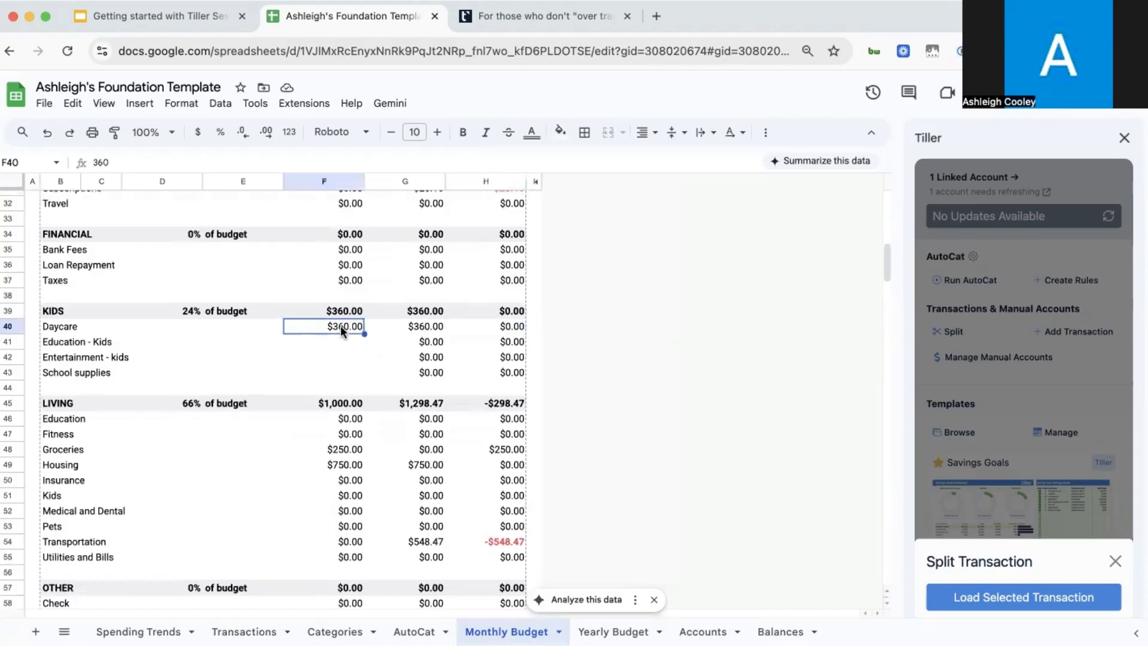
left_click(429, 326)
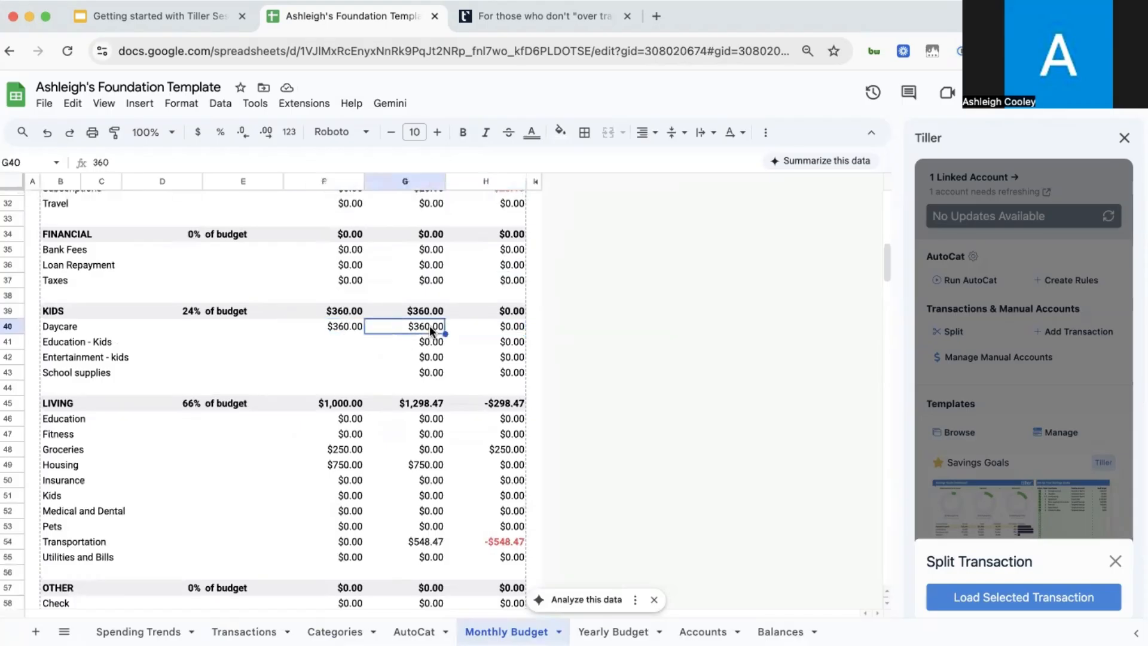
left_click(514, 325)
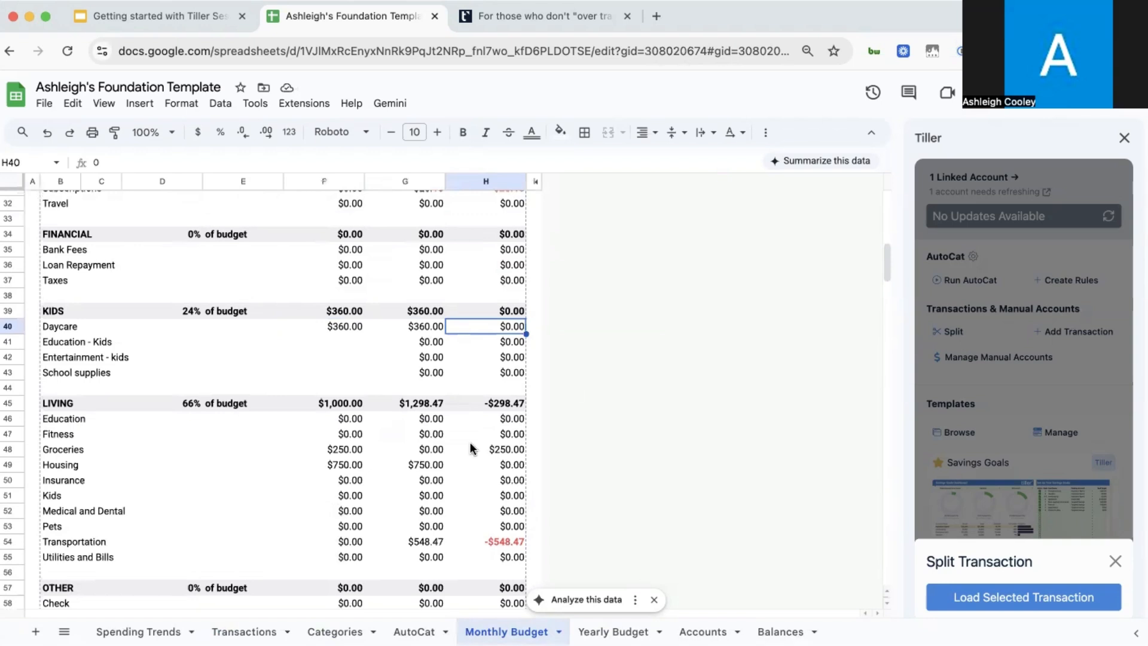
scroll(470, 451, "down", 2)
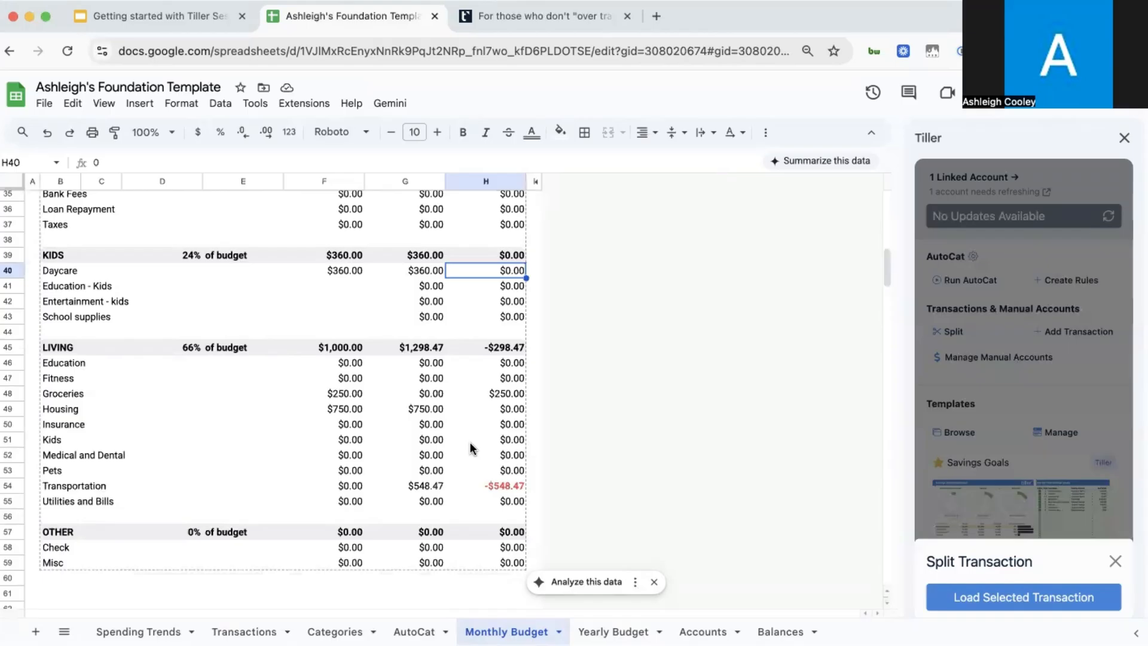
scroll(469, 447, "up", 10)
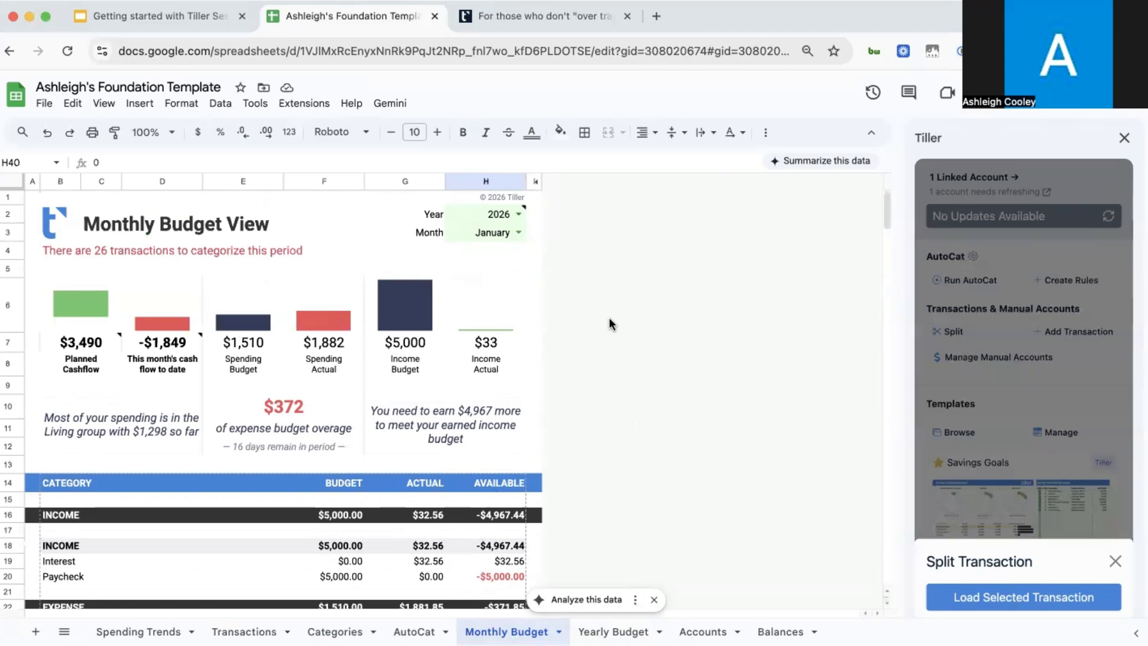
Step: Switch to the Tiller Community thread about sharing Groups and Categories without over-tracking expenses
left_click(505, 17)
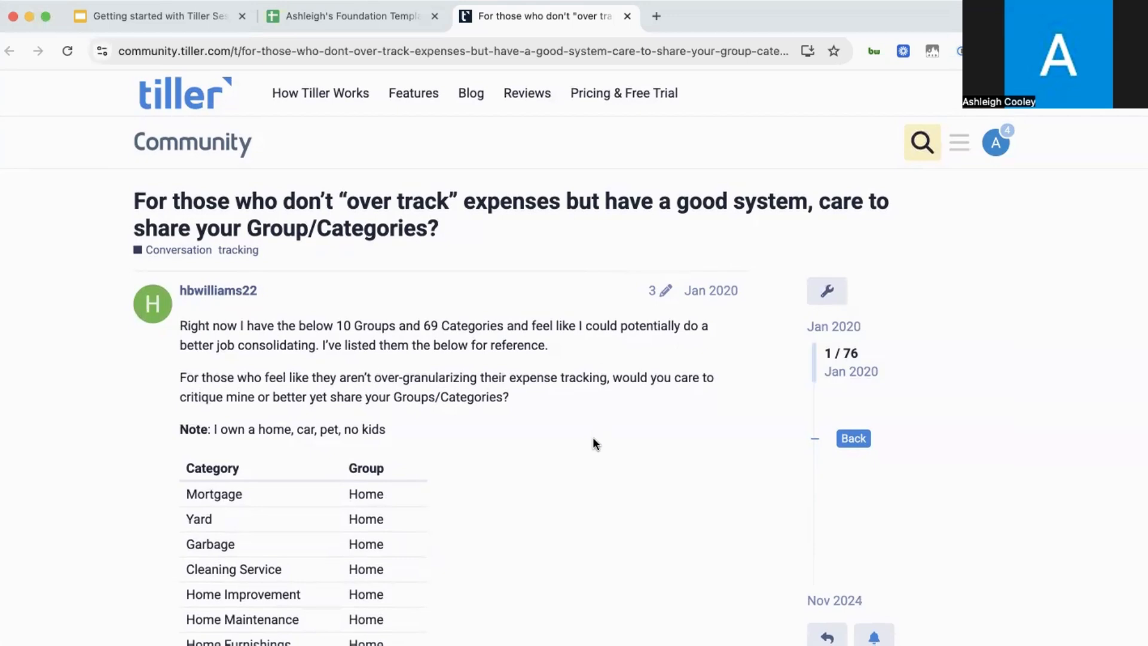
Step: Read through the full category and group table in the thread's opening post, from Home and Utilities to Discretionary
scroll(593, 440, "down", 5)
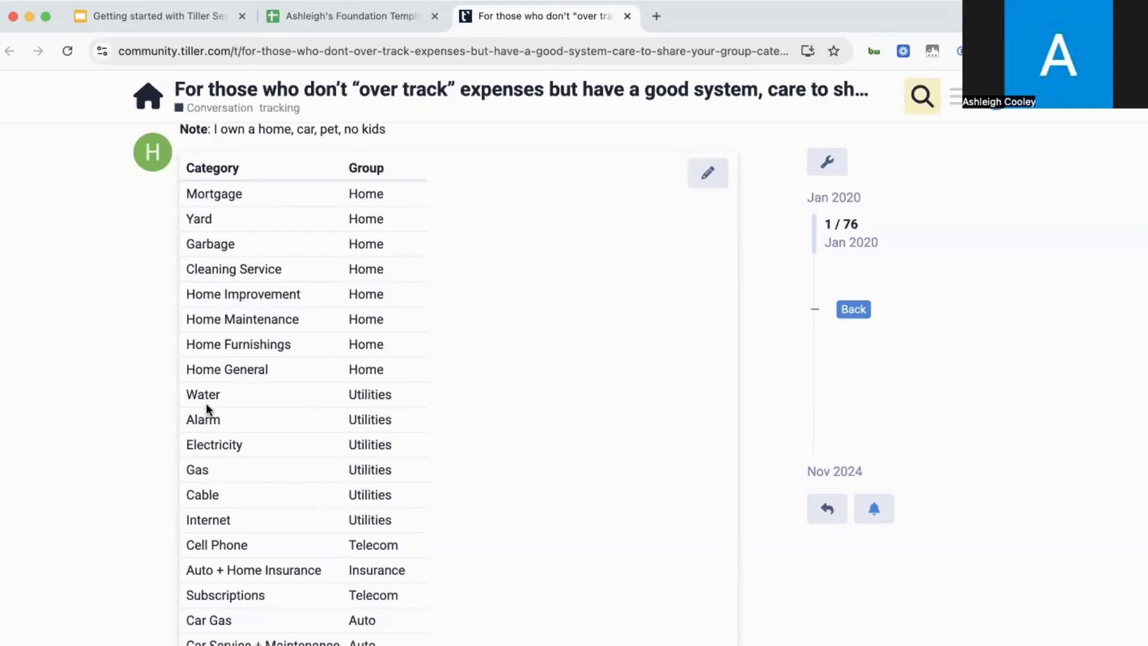
scroll(245, 528, "down", 4)
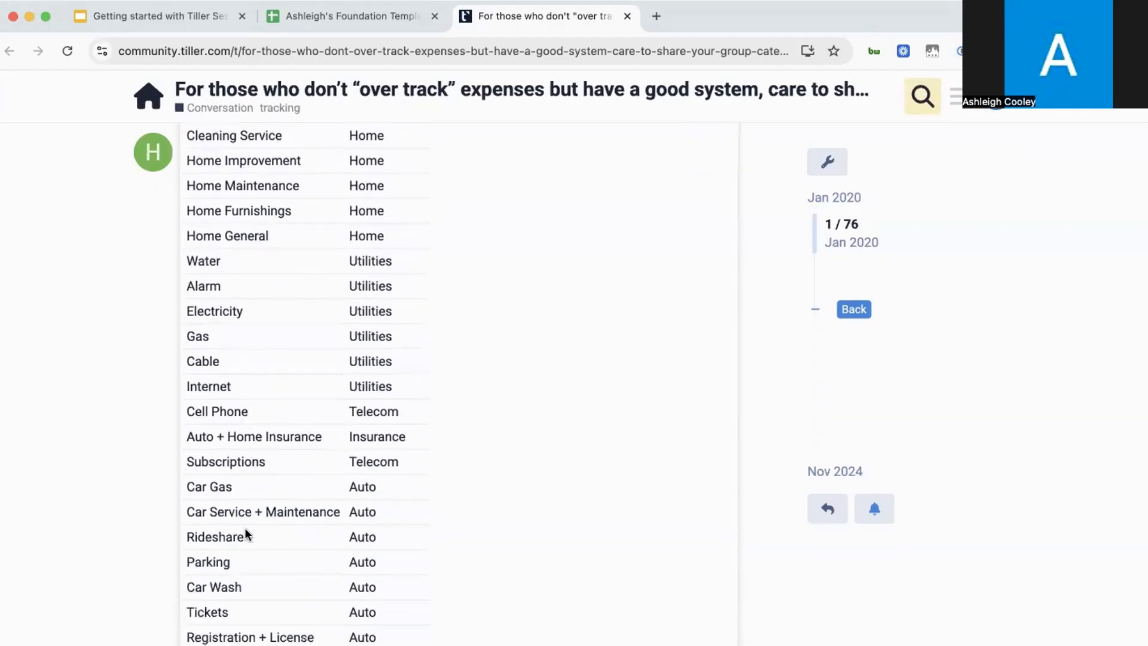
scroll(245, 527, "down", 1)
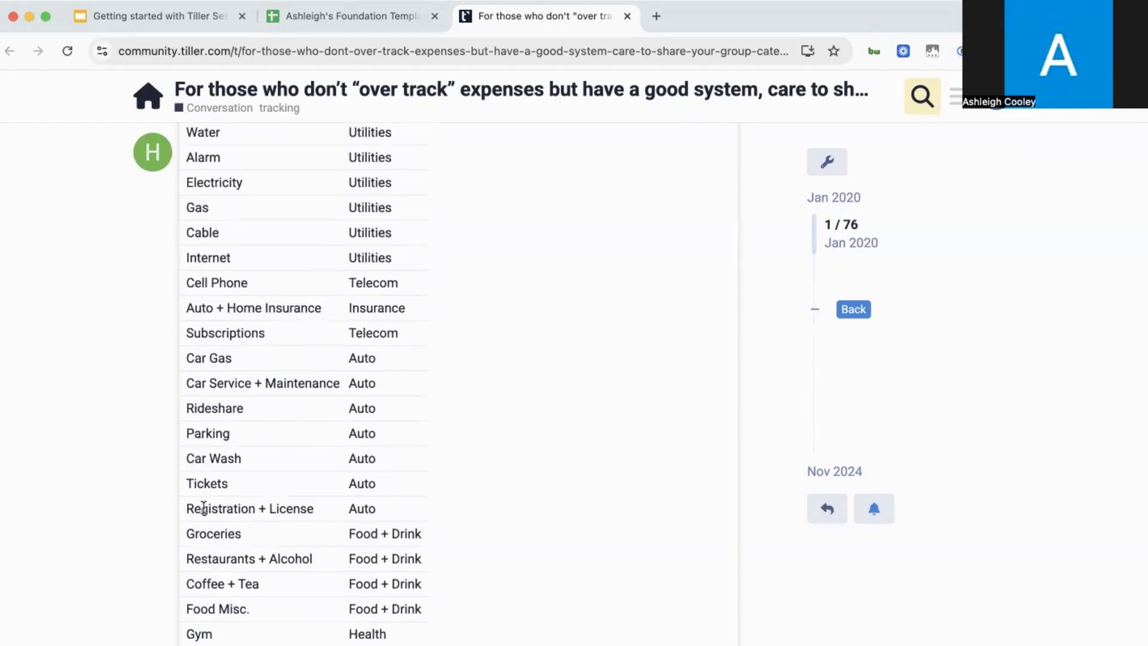
scroll(204, 508, "down", 5)
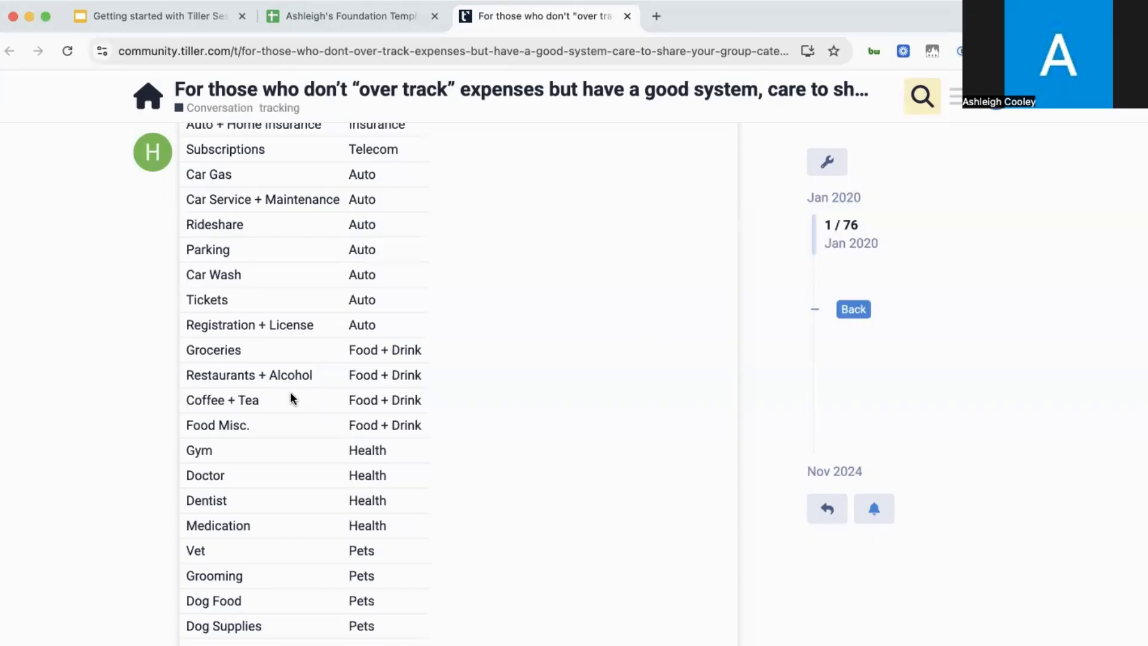
scroll(292, 398, "down", 3)
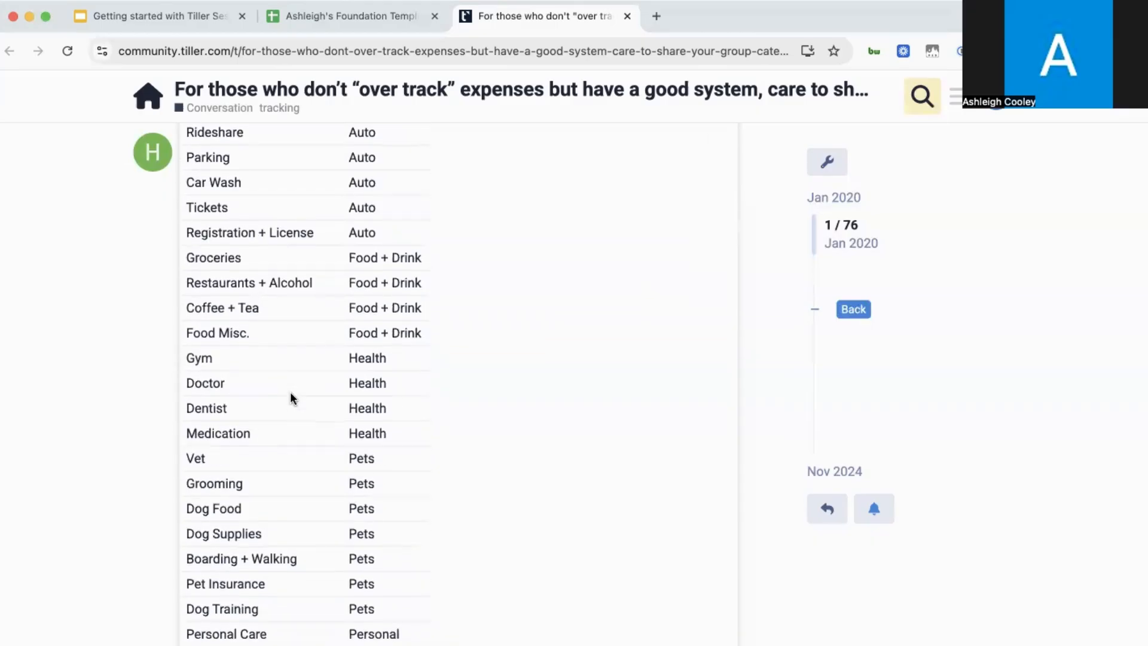
scroll(292, 398, "down", 10)
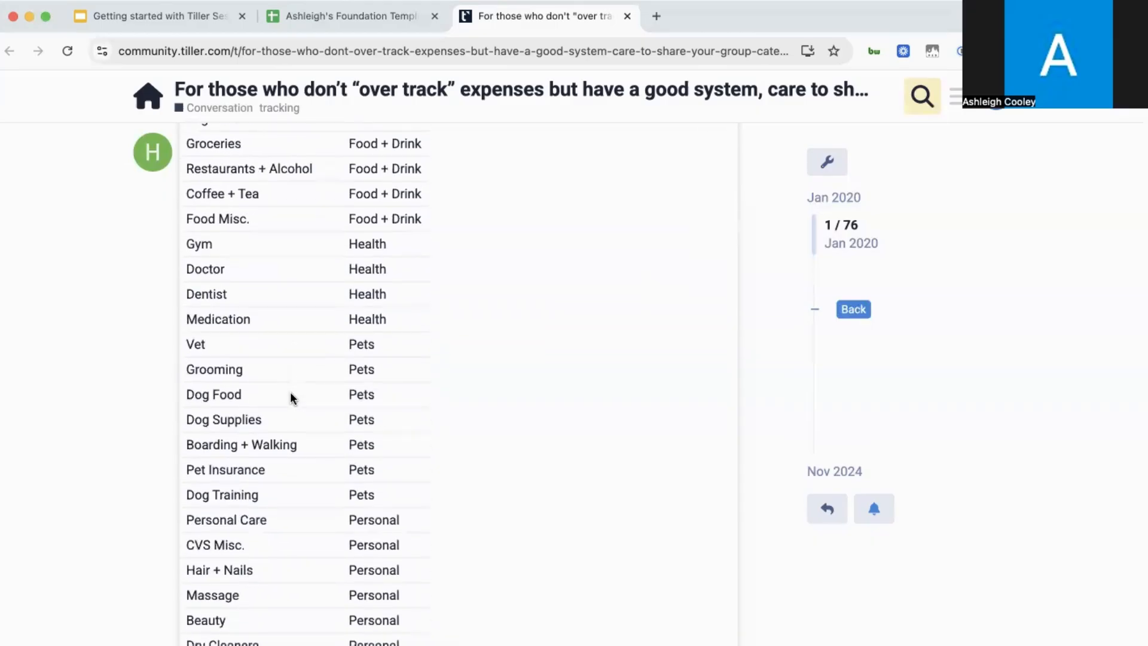
scroll(293, 398, "down", 13)
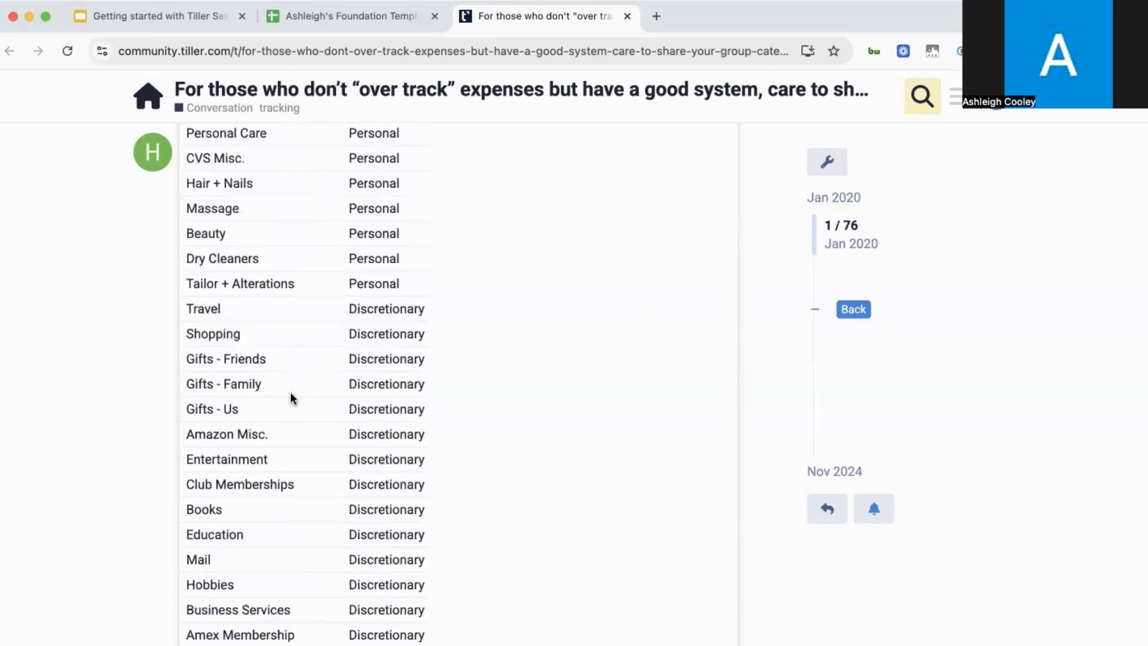
scroll(292, 398, "down", 20)
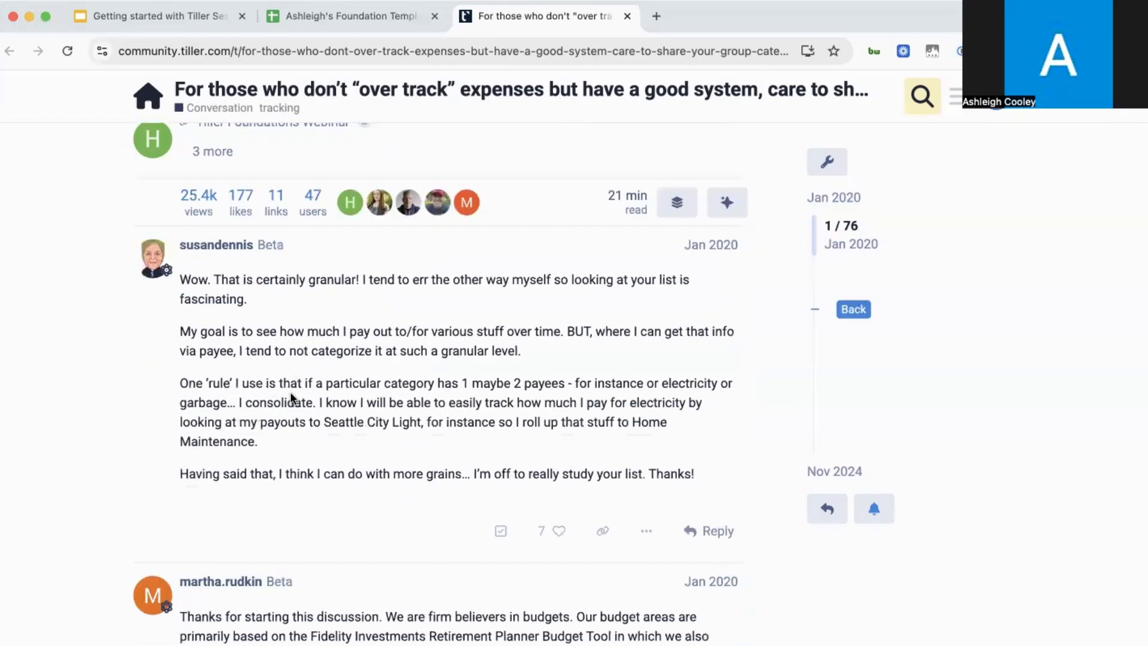
Step: Examine the example category lists and images that other members shared in the replies to the thread
scroll(292, 398, "down", 5)
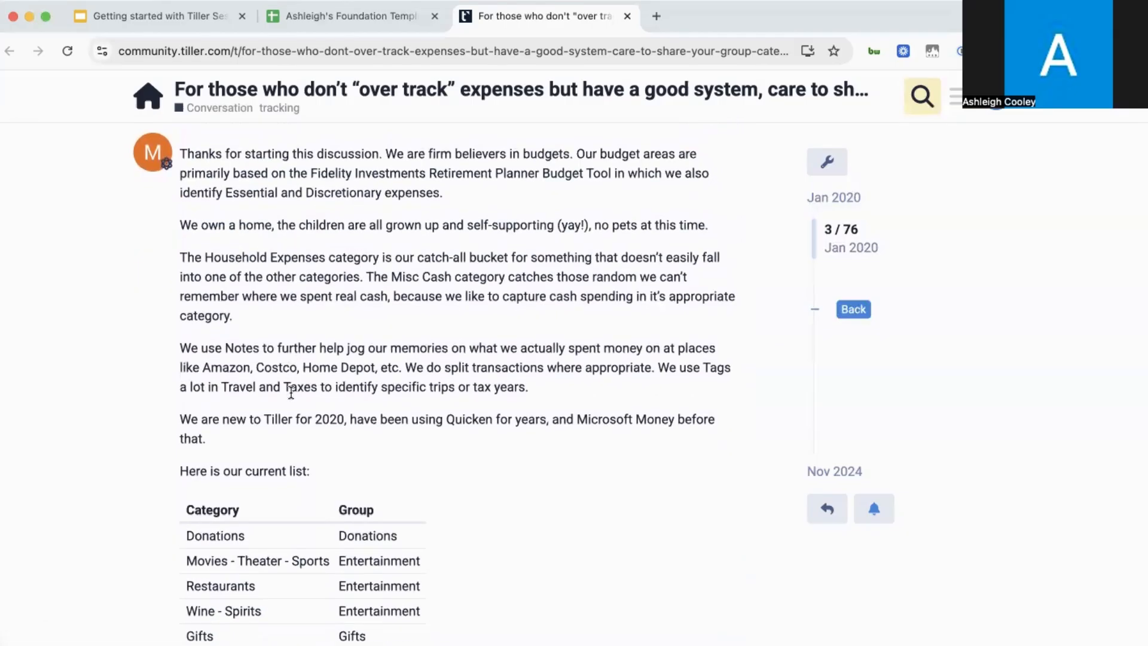
scroll(292, 398, "down", 1)
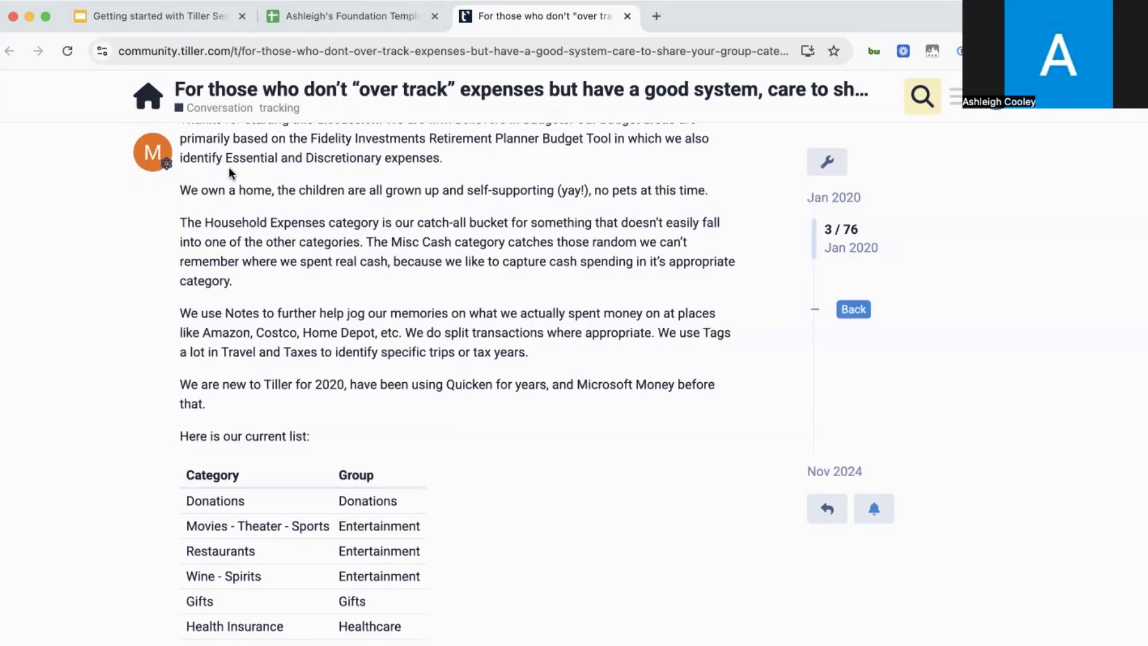
scroll(286, 259, "down", 6)
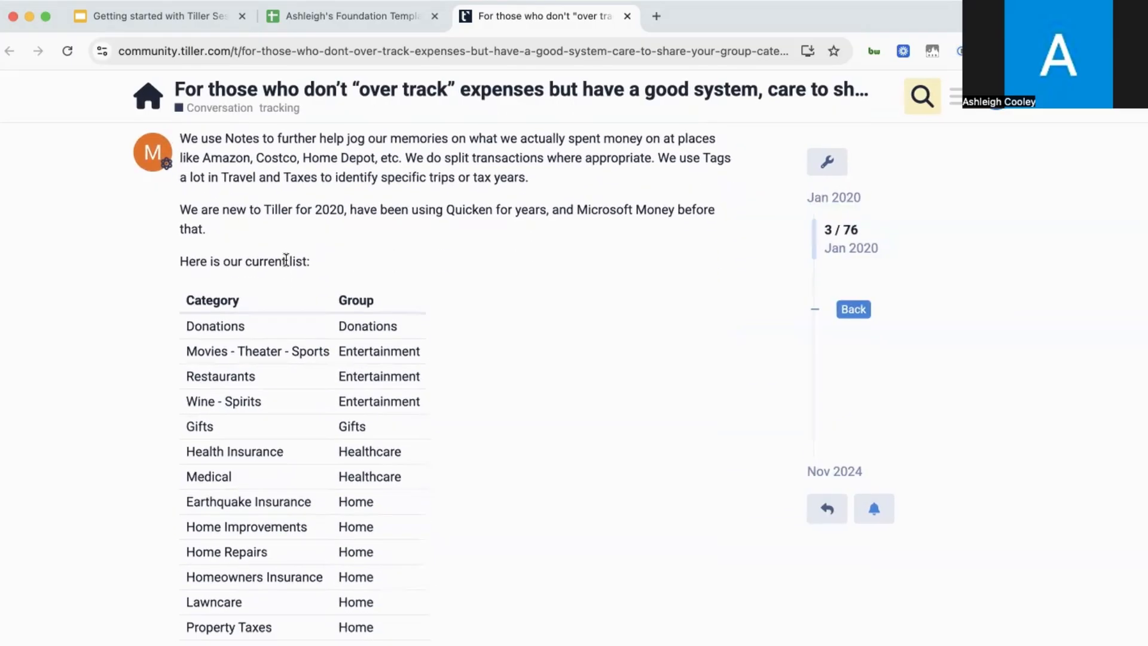
scroll(286, 263, "down", 8)
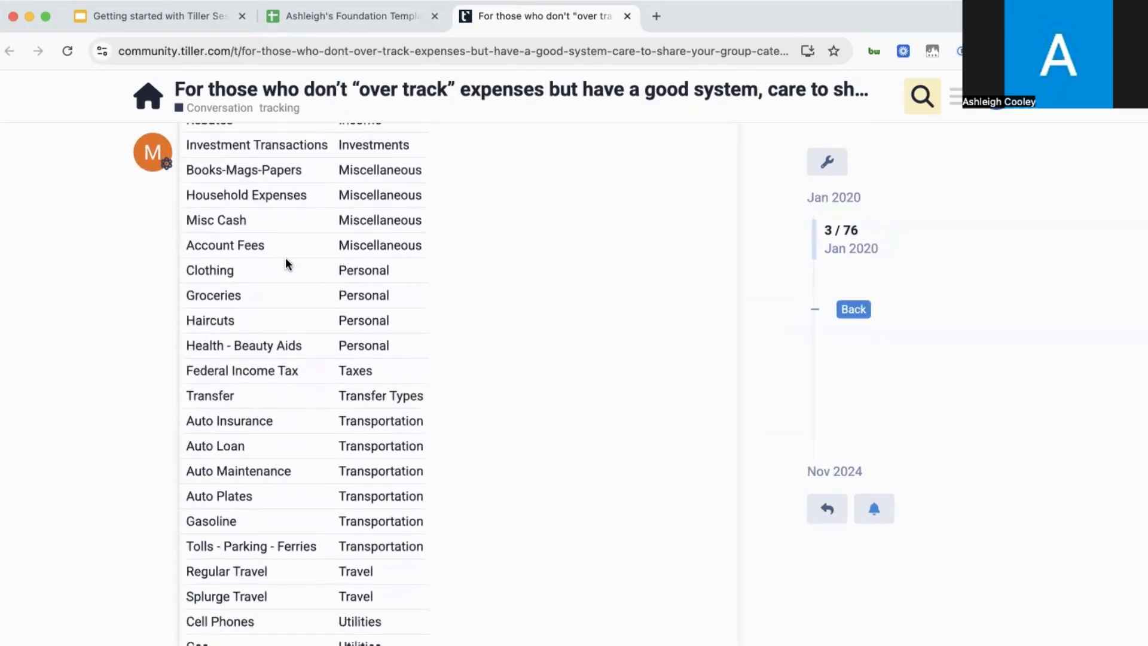
scroll(286, 263, "down", 16)
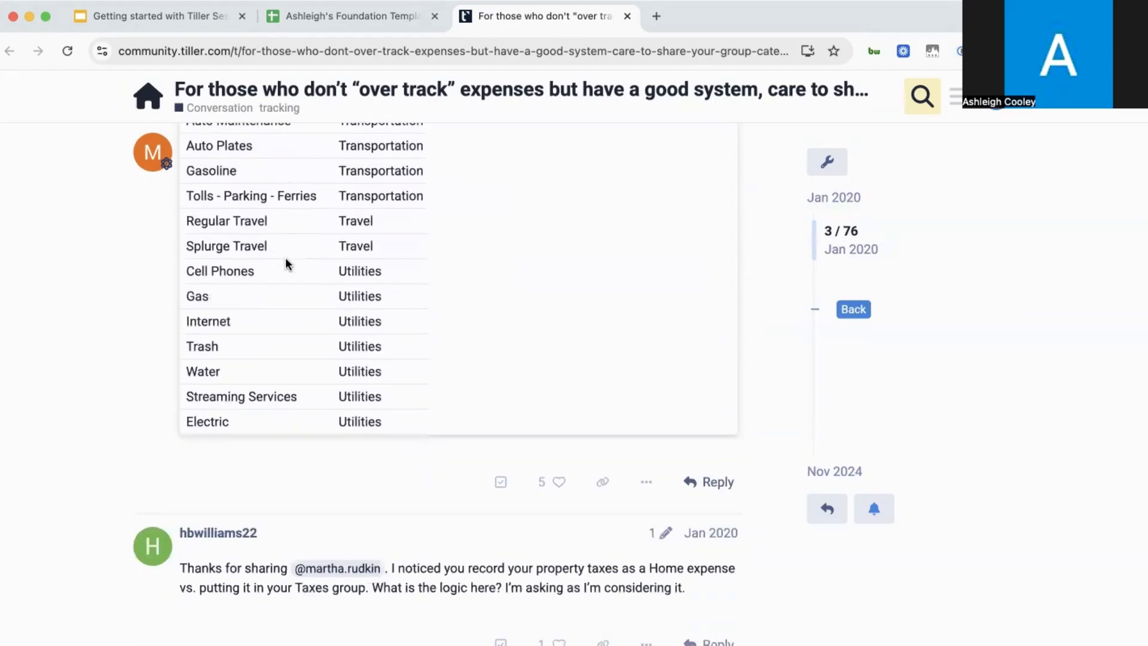
scroll(286, 261, "down", 9)
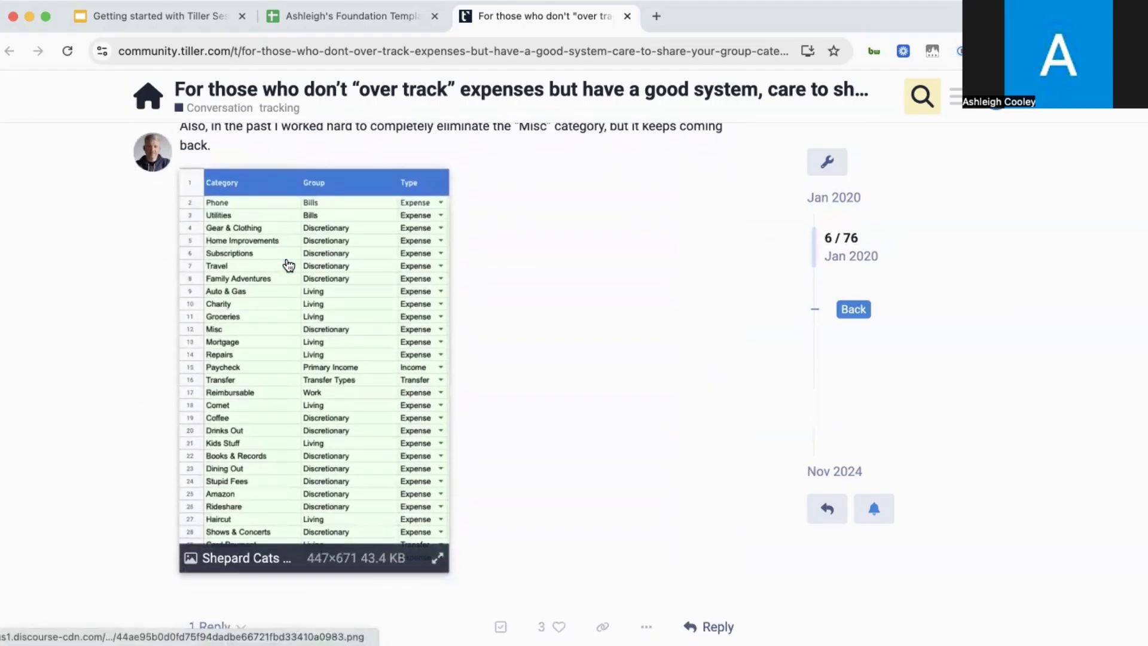
scroll(289, 265, "down", 10)
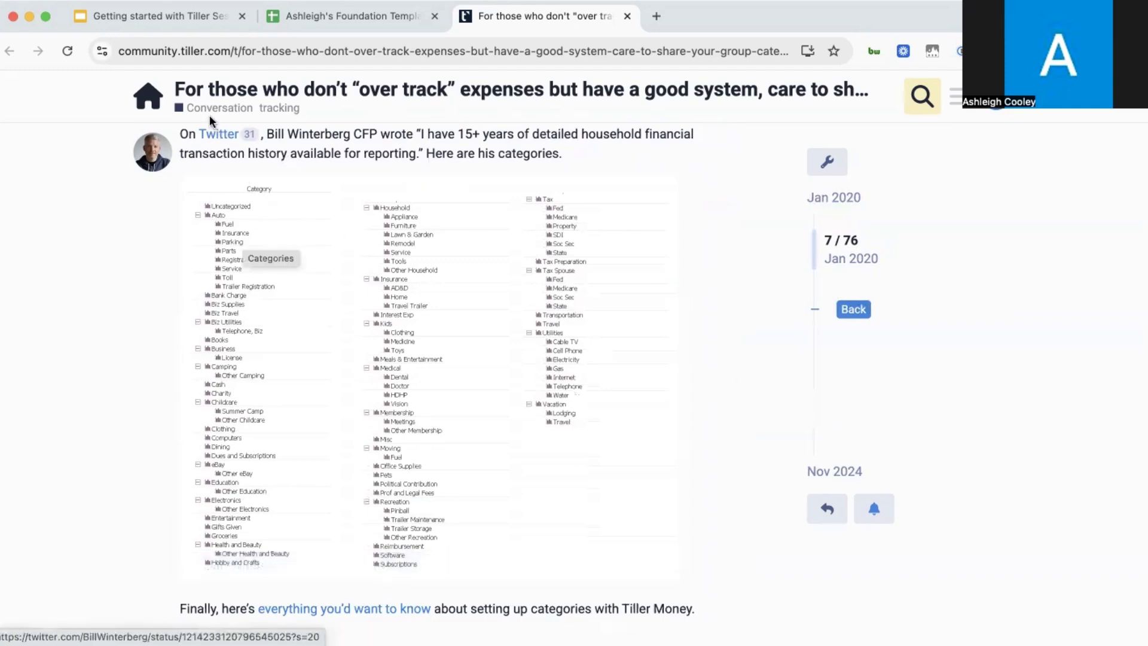
Step: Switch to the Google Slides presentation on optimizing categories and advance to the Categories FAQ slide
left_click(159, 23)
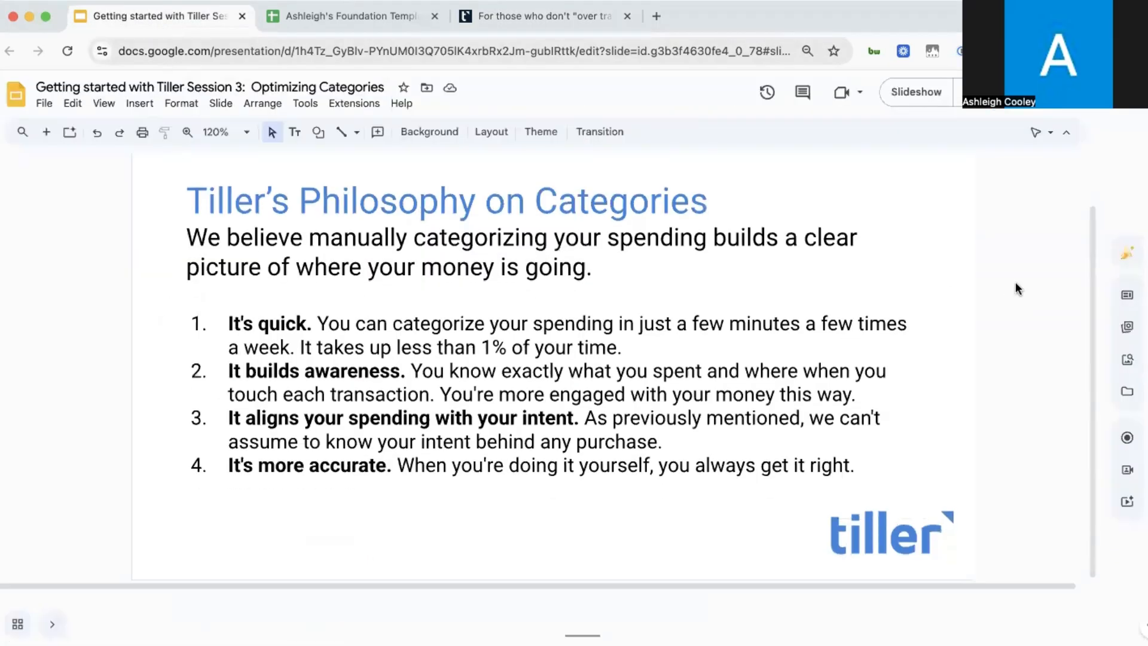
key("Down")
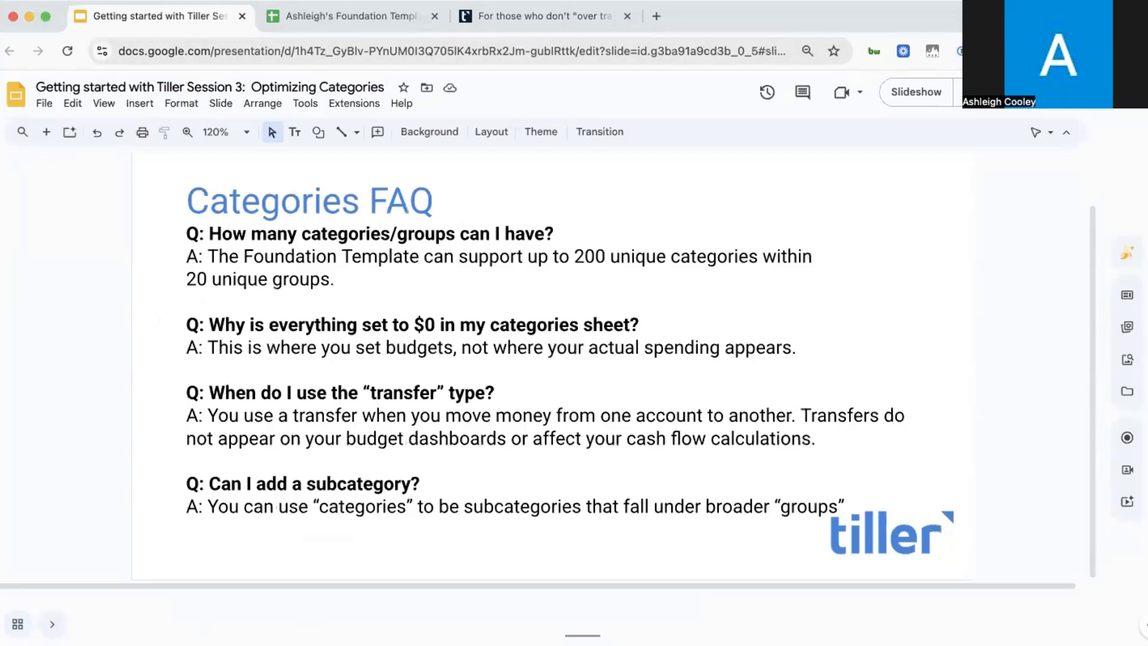
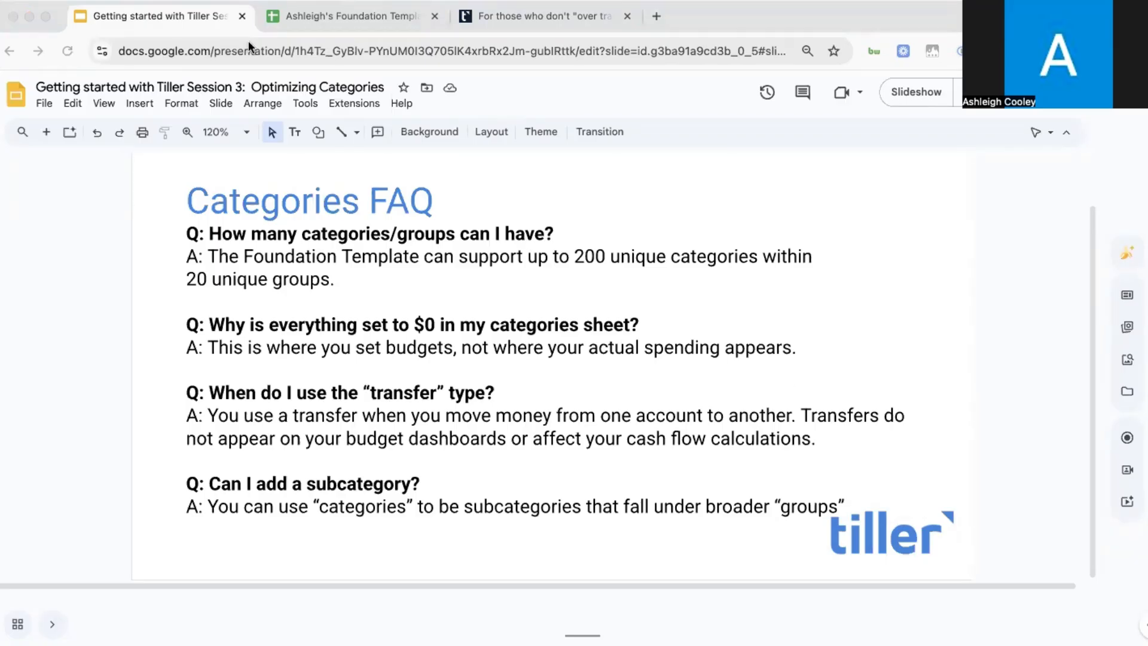
Step: Review the income and expense breakdown by group and category in the Foundation Template's Spending Trends sheet, and return to the Categories FAQ slide
left_click(278, 15)
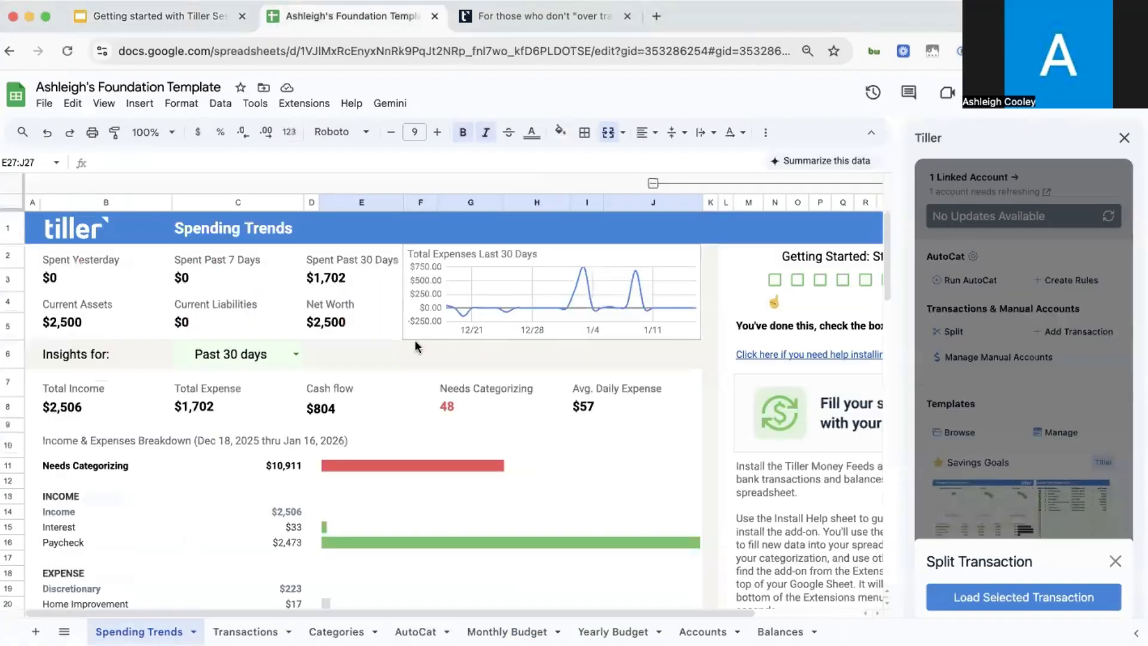
scroll(258, 529, "down", 3)
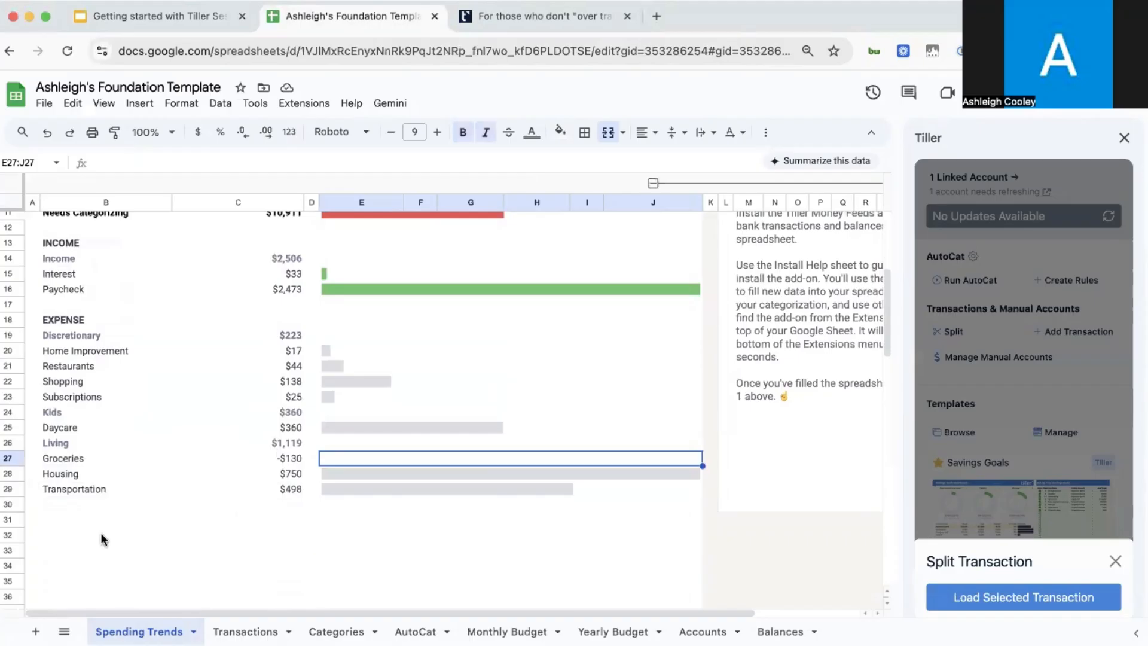
scroll(101, 538, "up", 1)
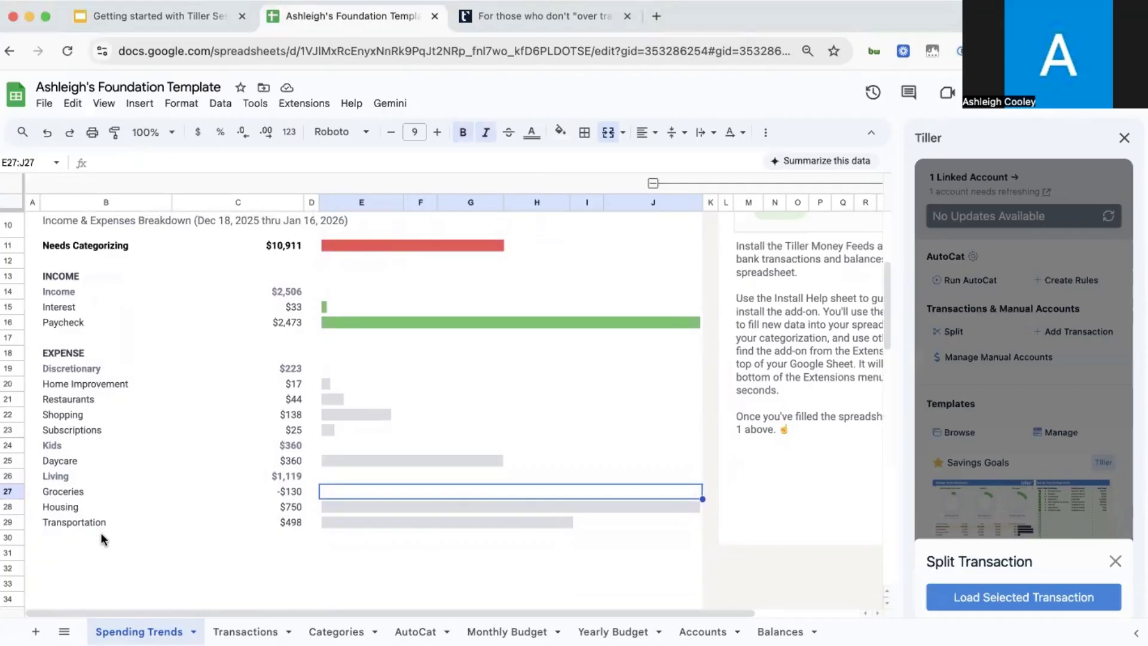
scroll(219, 412, "up", 5)
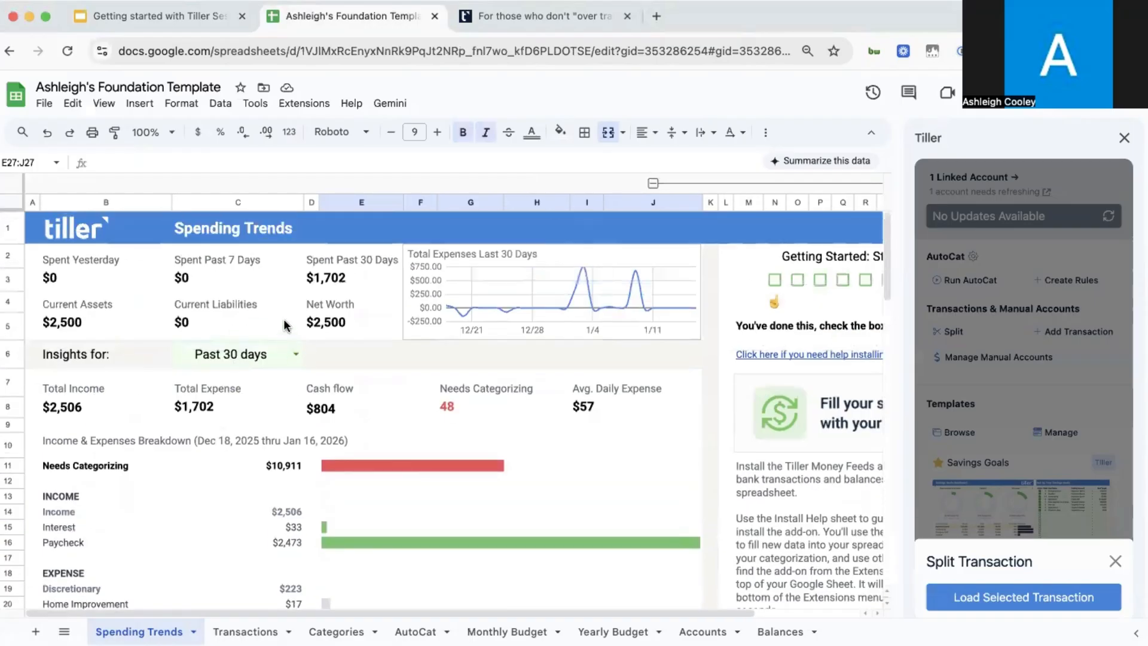
left_click(169, 20)
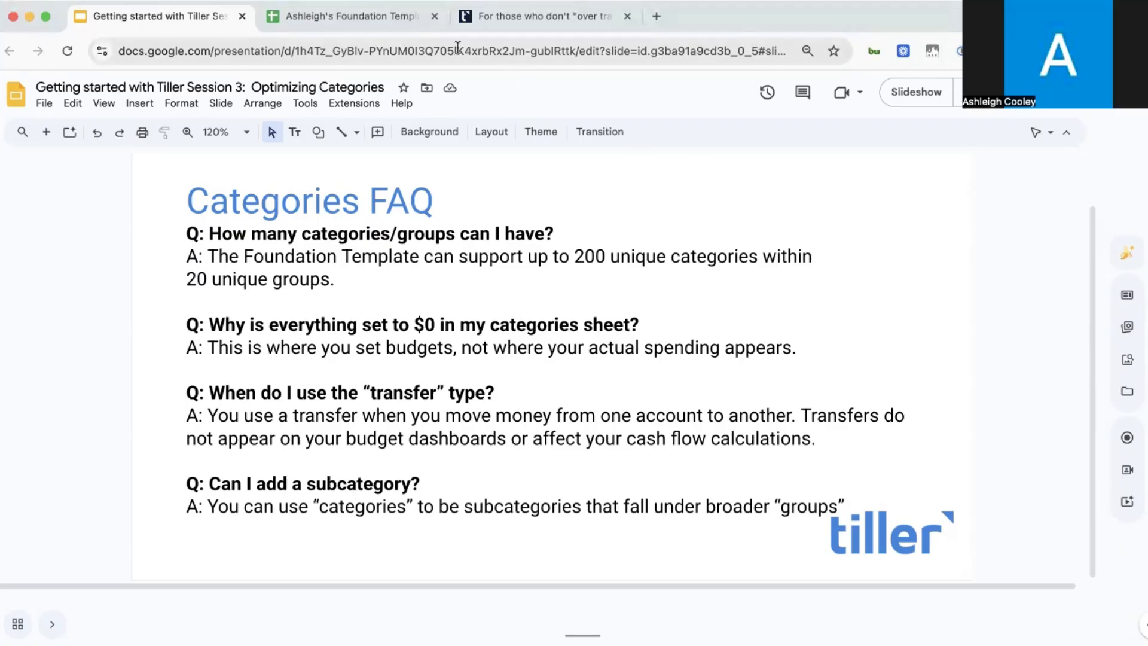
Step: In the Foundation Template's Categories sheet, examine how categories such as Shopping and Restaurants fall under the Discretionary group
left_click(414, 20)
left_click(334, 631)
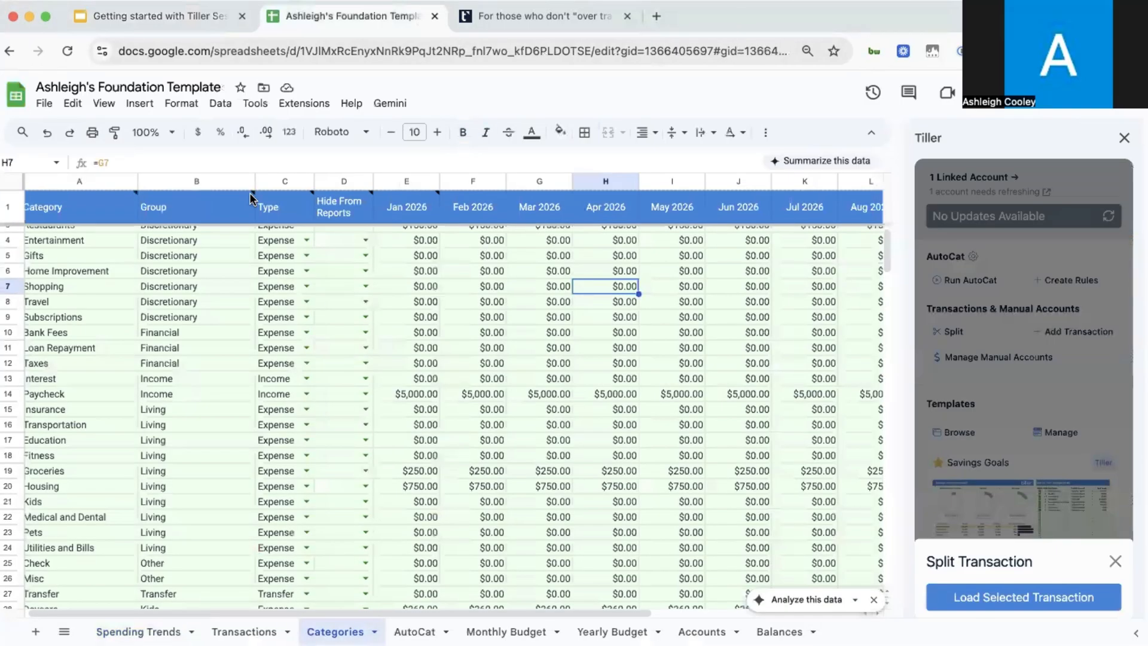
scroll(49, 224, "up", 2)
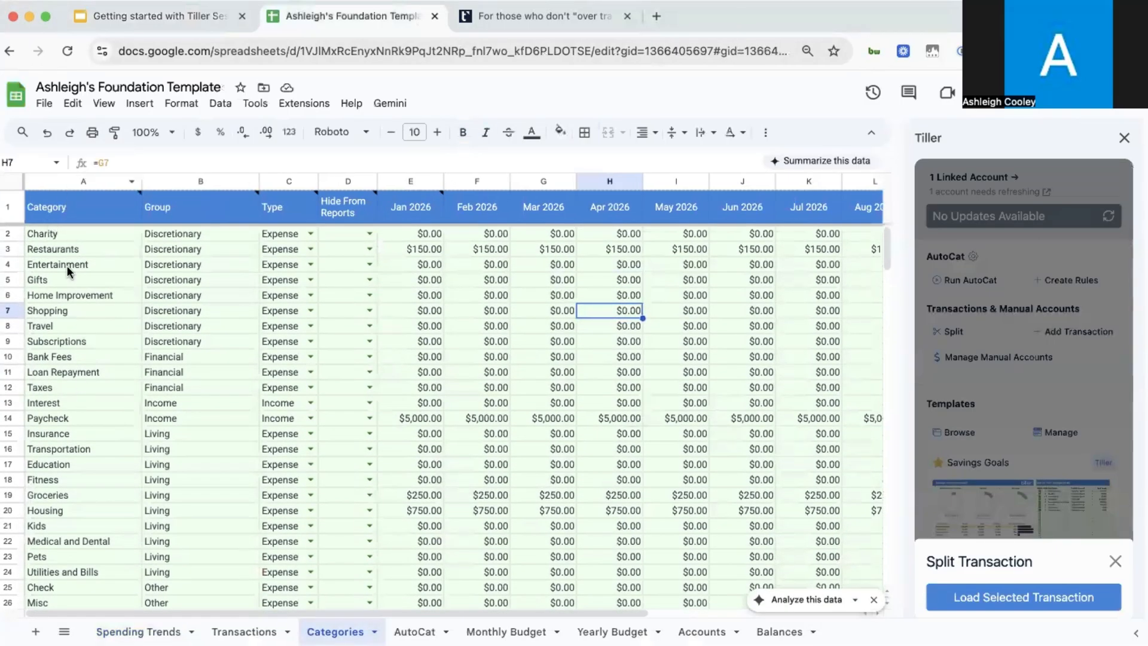
left_click(68, 307)
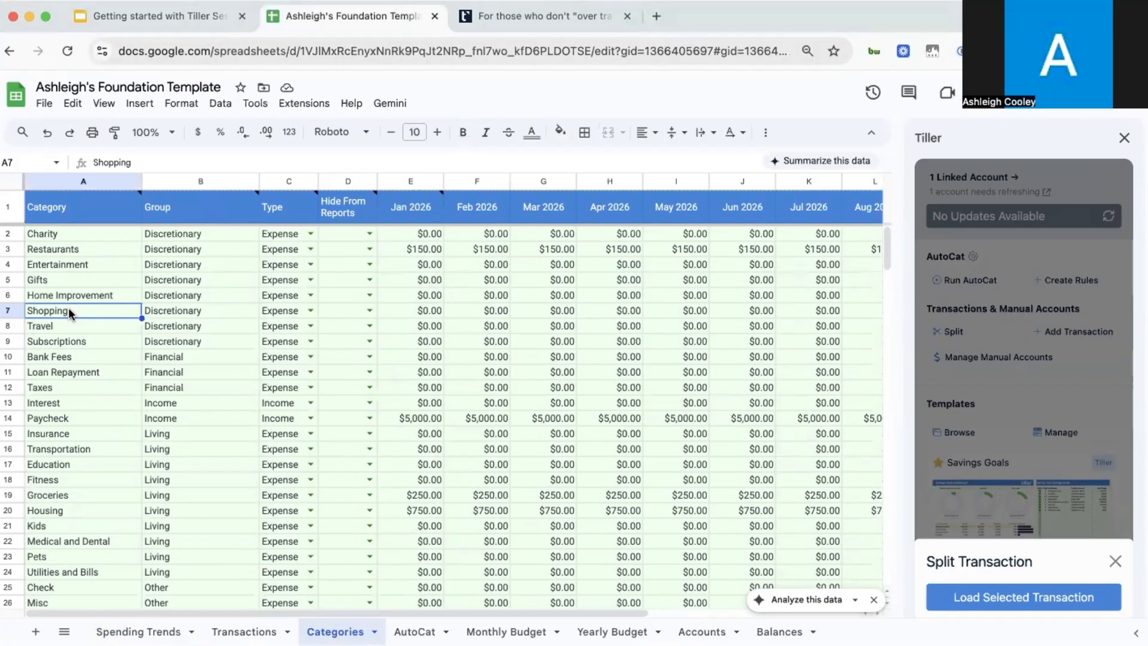
left_click(160, 278)
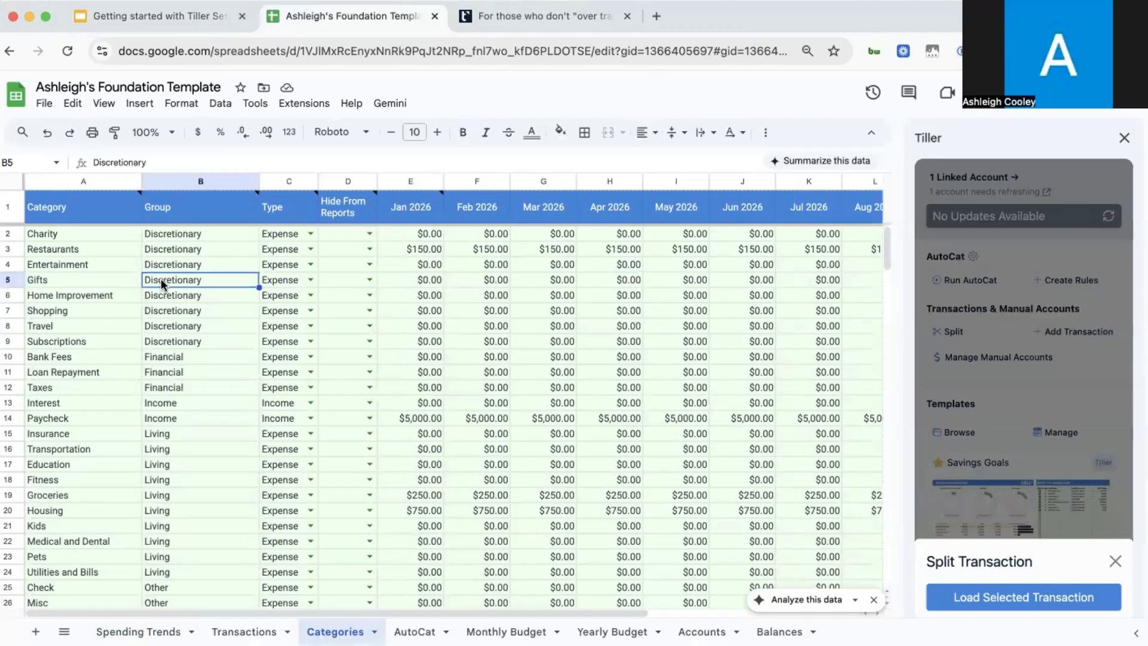
left_click(65, 248)
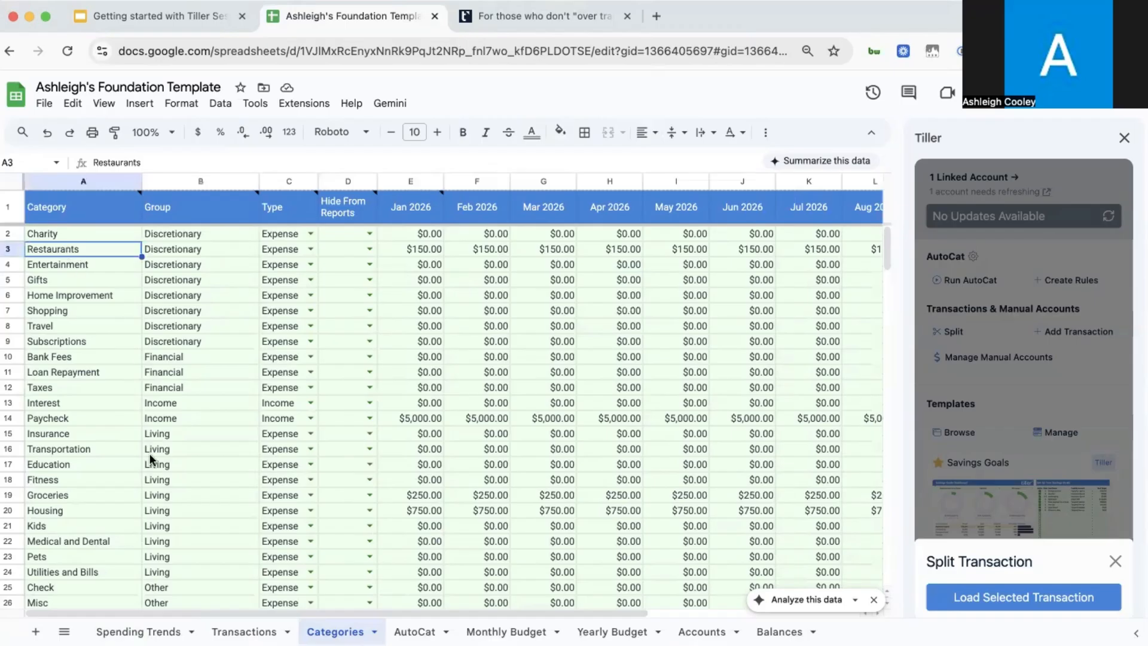
Step: View the Spending Trends sheet again, and return to the slide presentation and advance to the Q&A slide
left_click(139, 631)
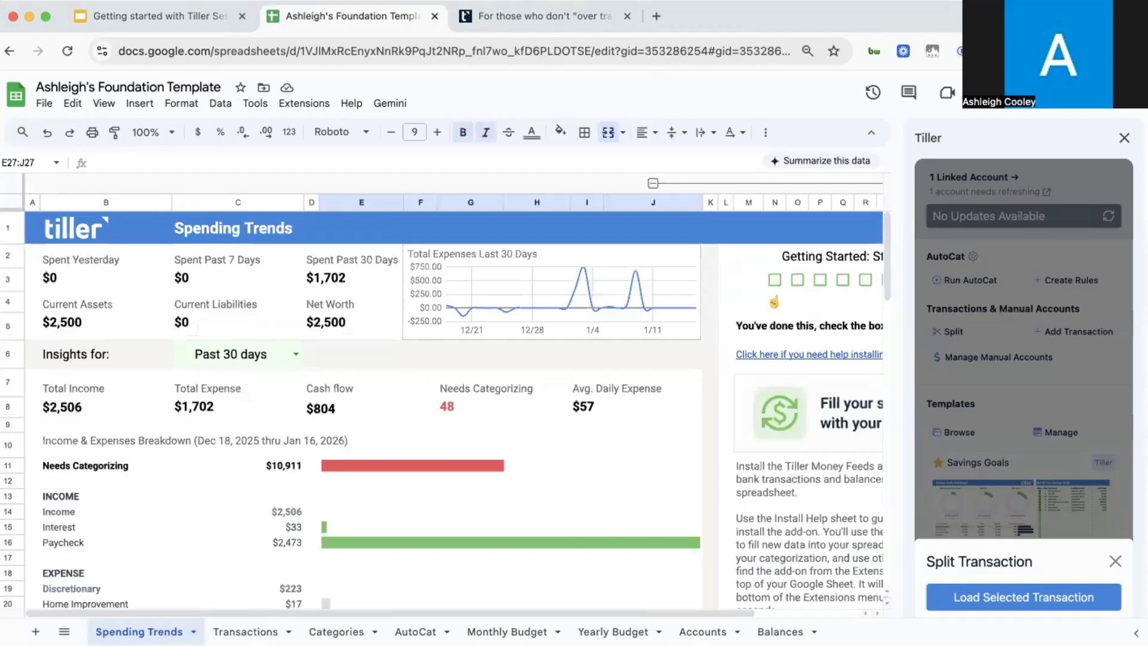
left_click(167, 14)
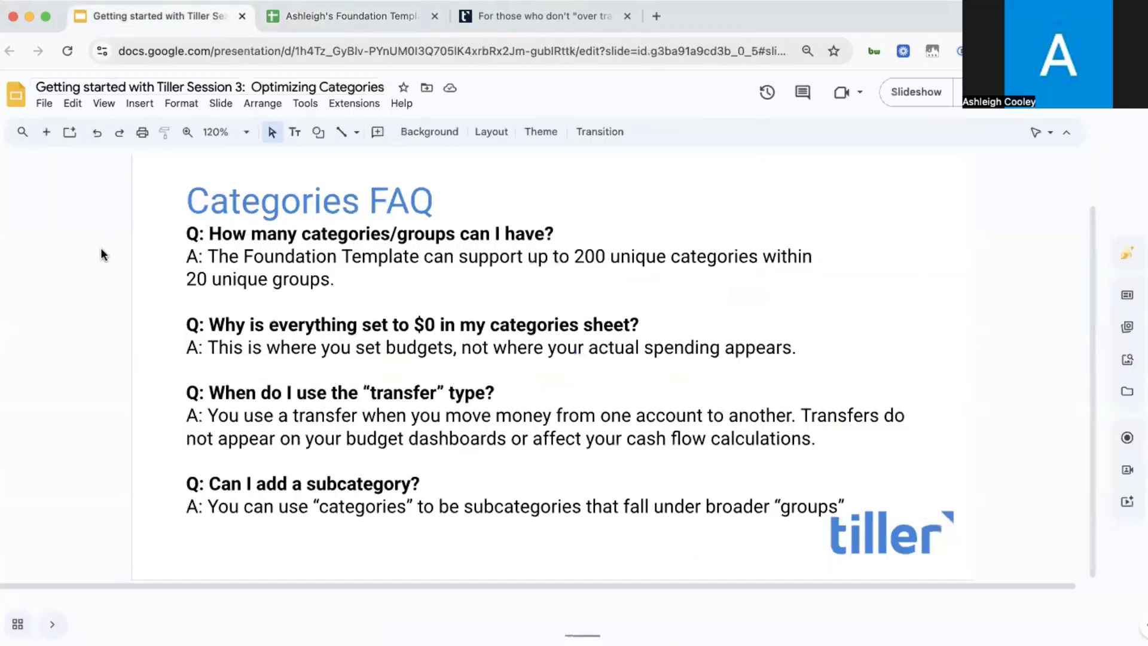
key("Down")
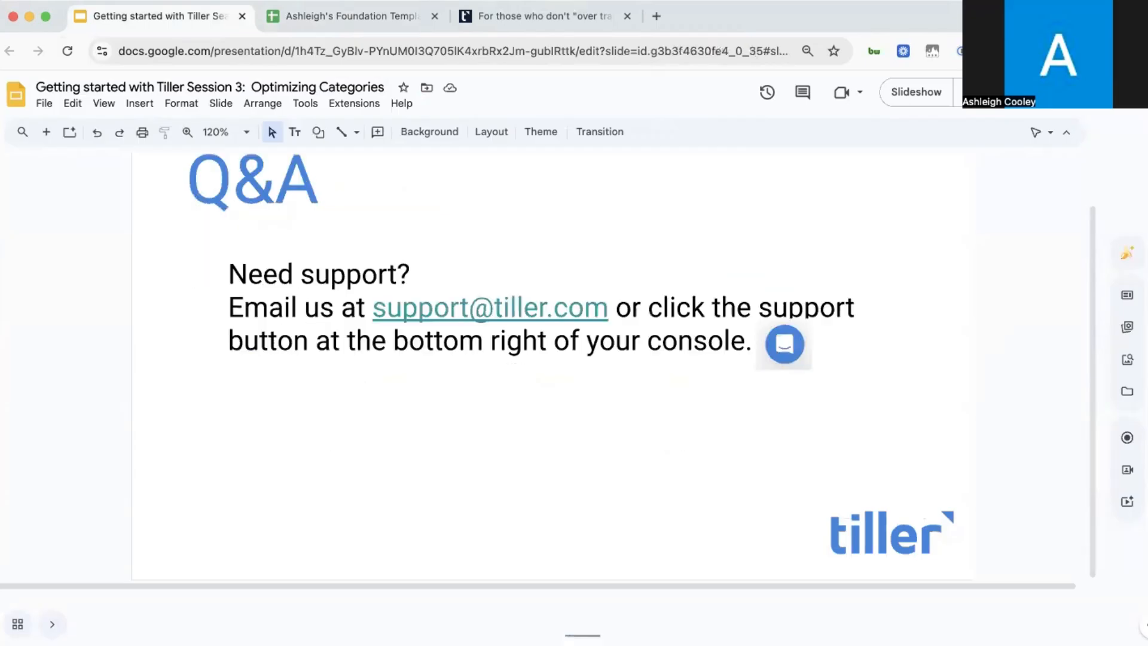